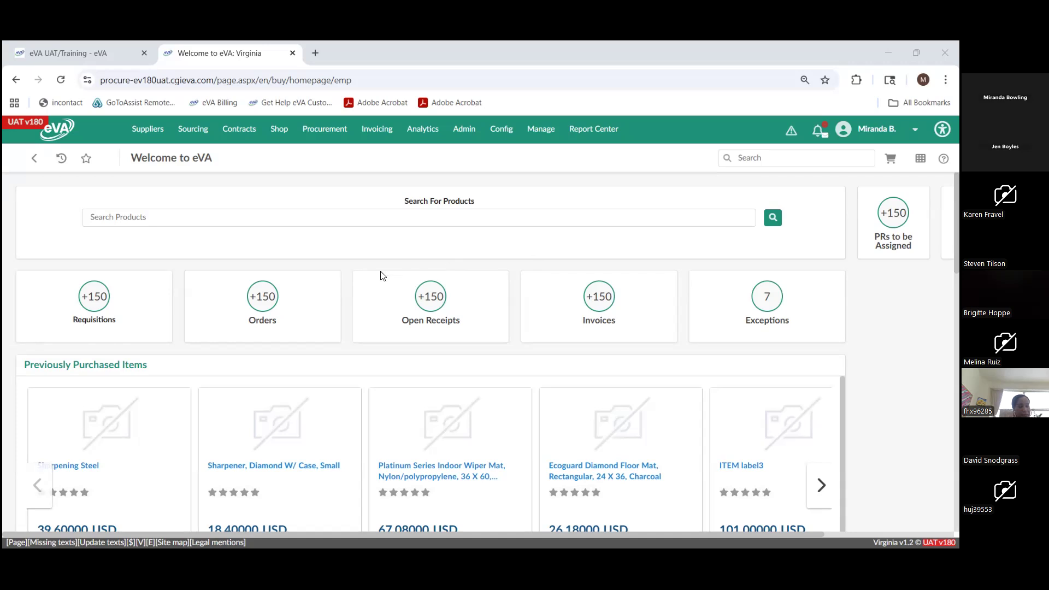
- Open the product search page and look through all columns of the item list, across to Contract Subtype
{"action": "mouse_move", "coordinate": [278, 141]}
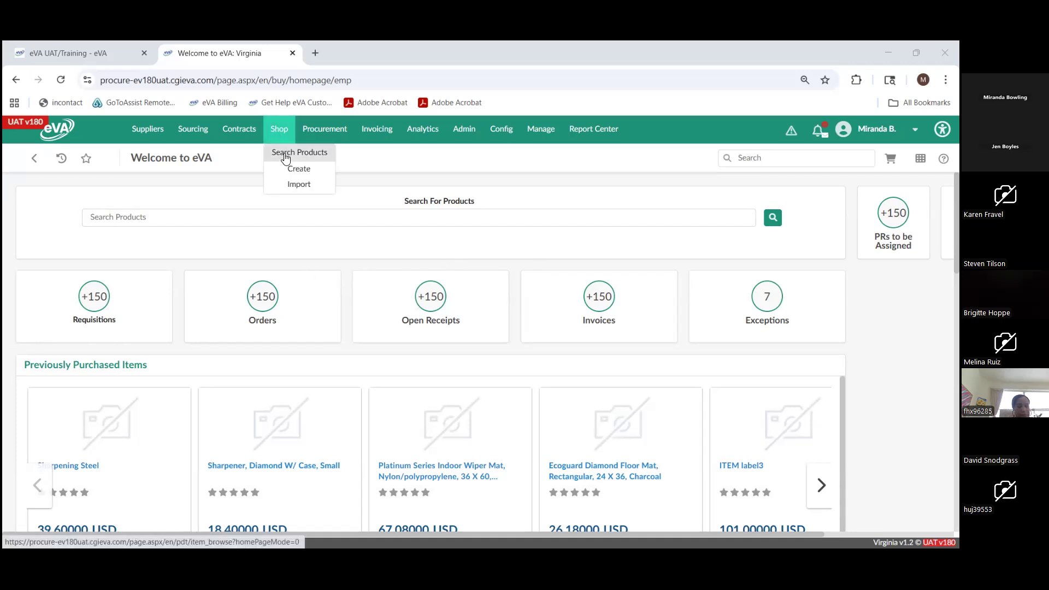
{"action": "left_click", "coordinate": [285, 159]}
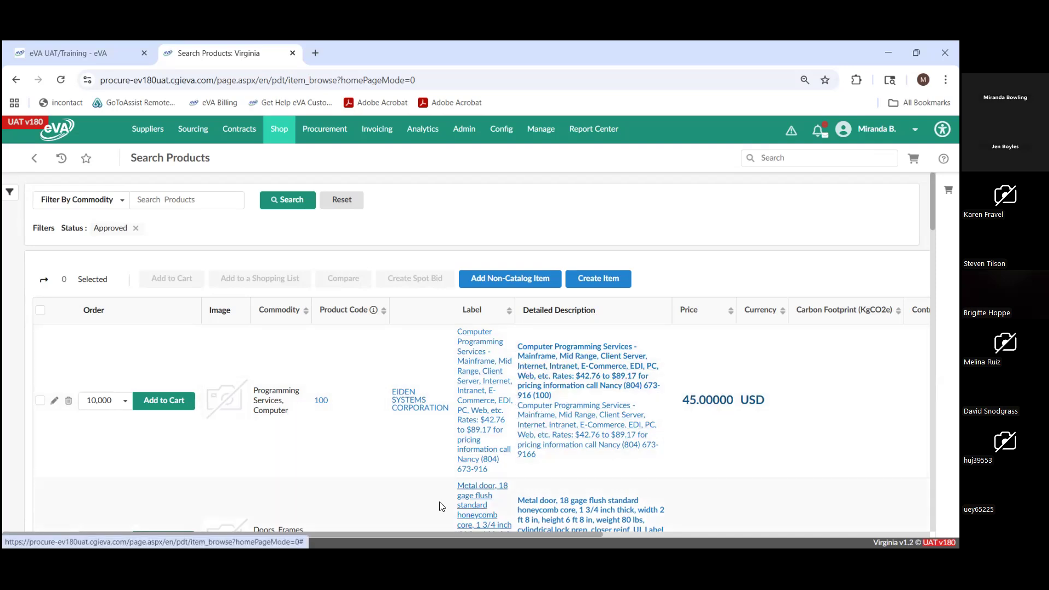
{"action": "left_click_drag", "start_coordinate": [421, 538], "coordinate": [576, 534]}
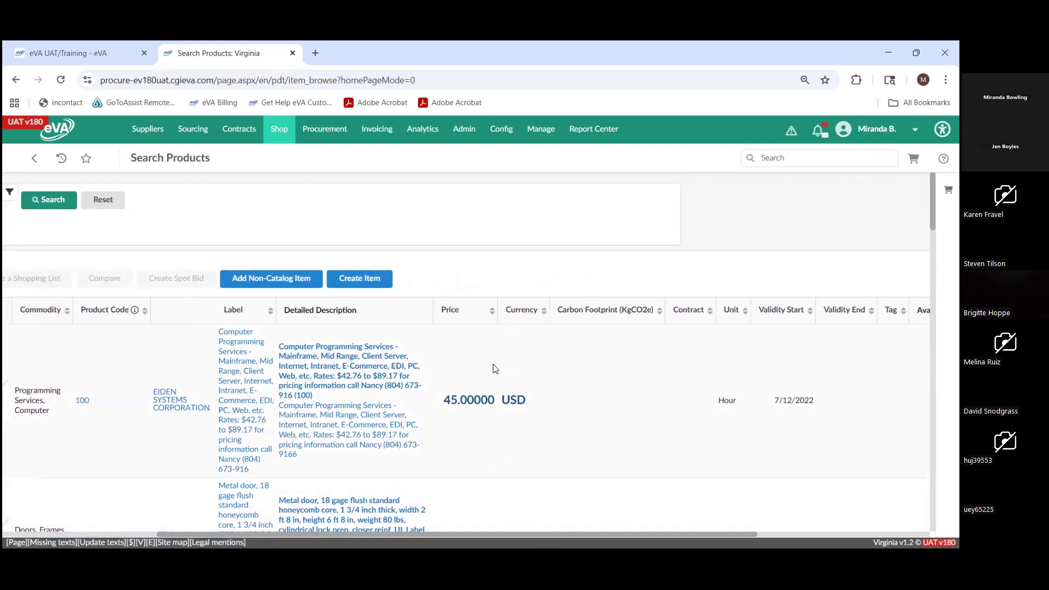
{"action": "left_click_drag", "start_coordinate": [459, 540], "coordinate": [563, 536]}
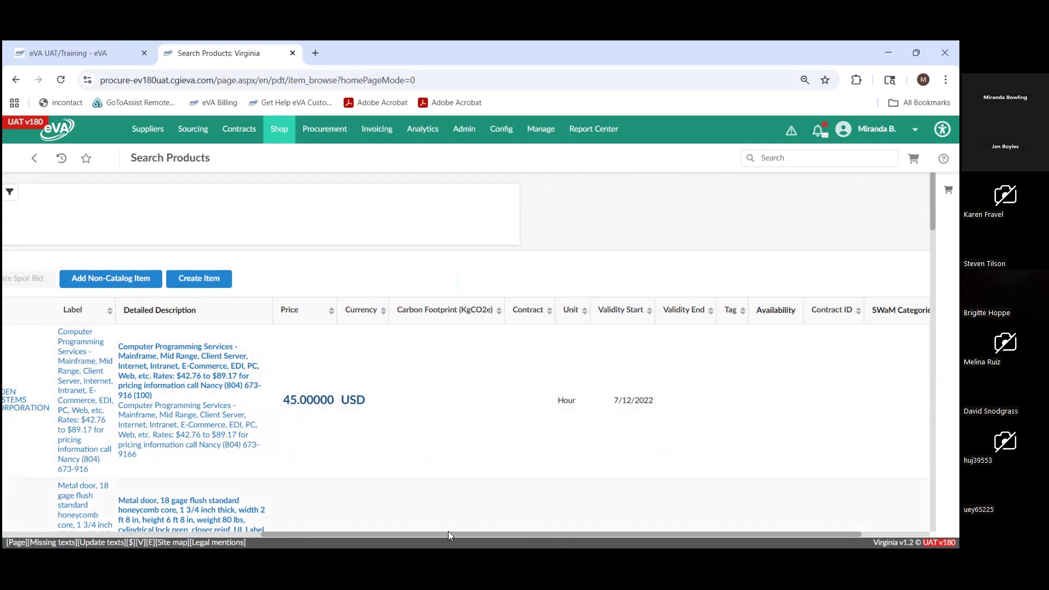
{"action": "left_click_drag", "start_coordinate": [446, 540], "coordinate": [503, 539]}
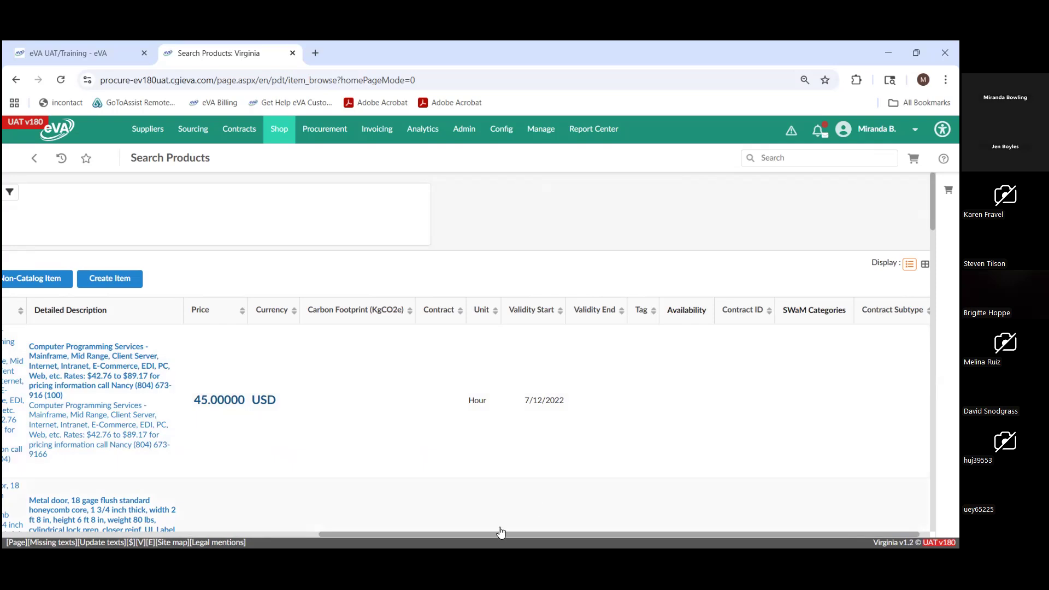
{"action": "left_click_drag", "start_coordinate": [500, 540], "coordinate": [583, 531]}
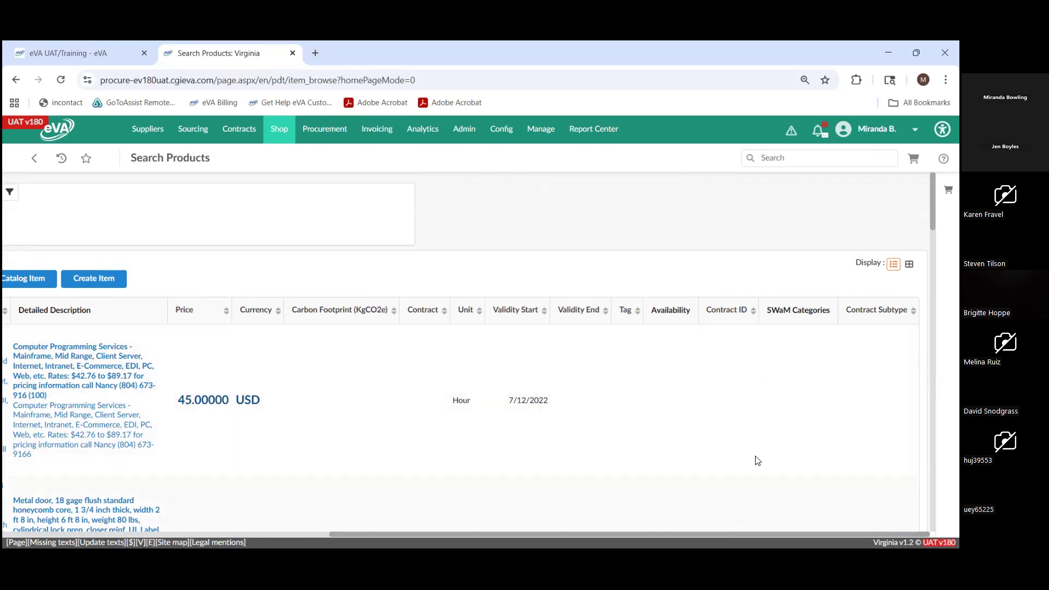
{"action": "left_click_drag", "start_coordinate": [742, 536], "coordinate": [396, 546]}
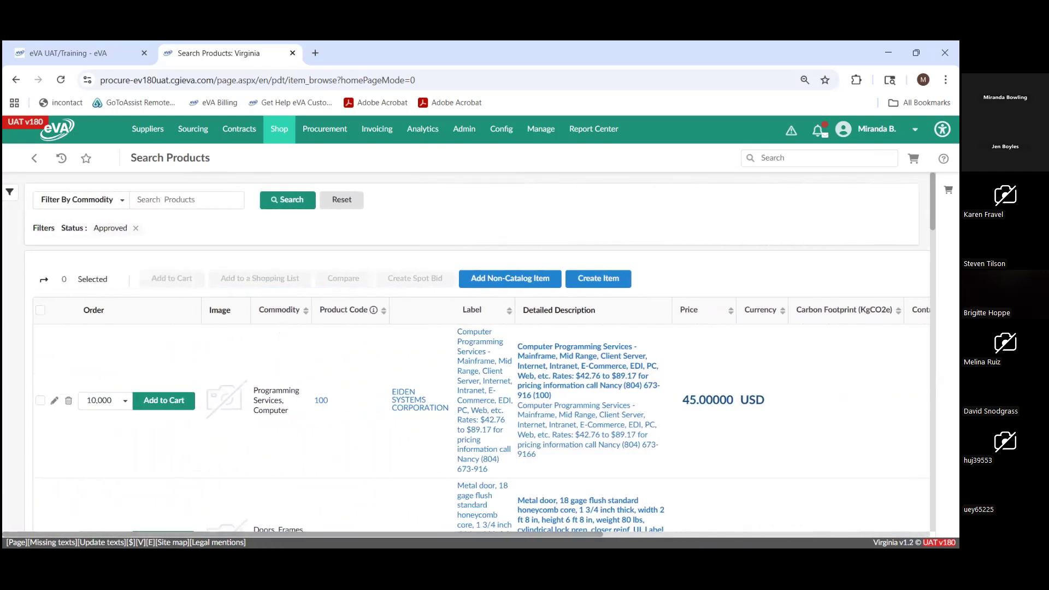
- Open the product filters and examine the choices available for Item's Commodity, Contract and Supplier
{"action": "left_click", "coordinate": [11, 194]}
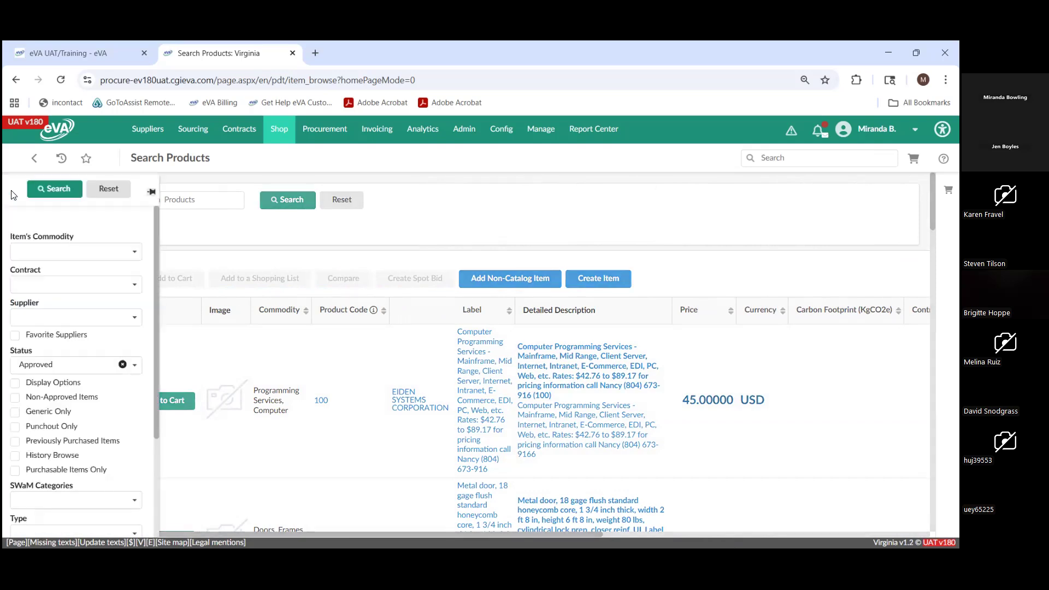
{"action": "left_click", "coordinate": [31, 251]}
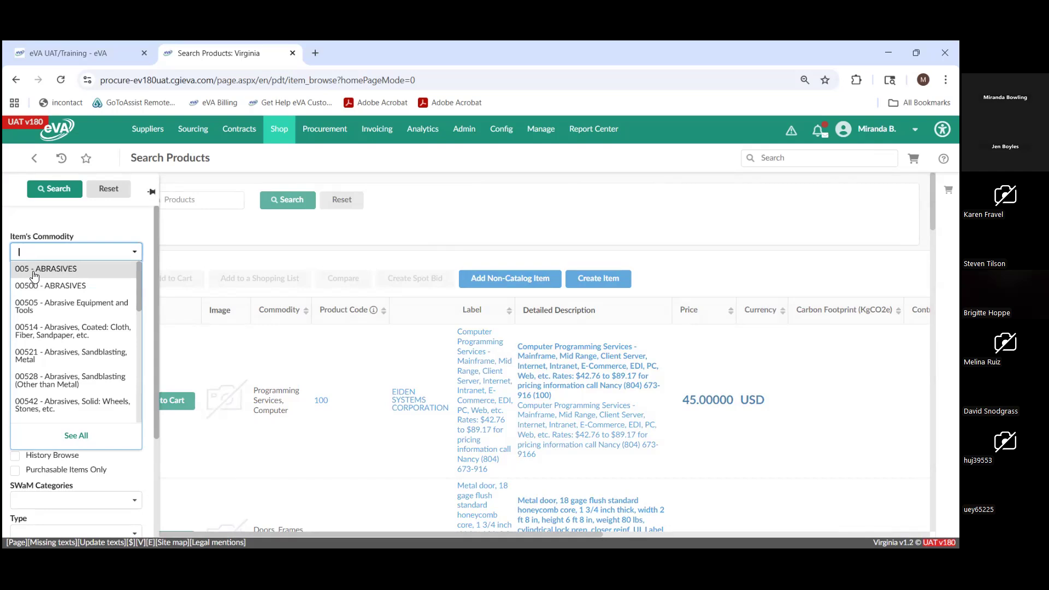
{"action": "left_click", "coordinate": [98, 232]}
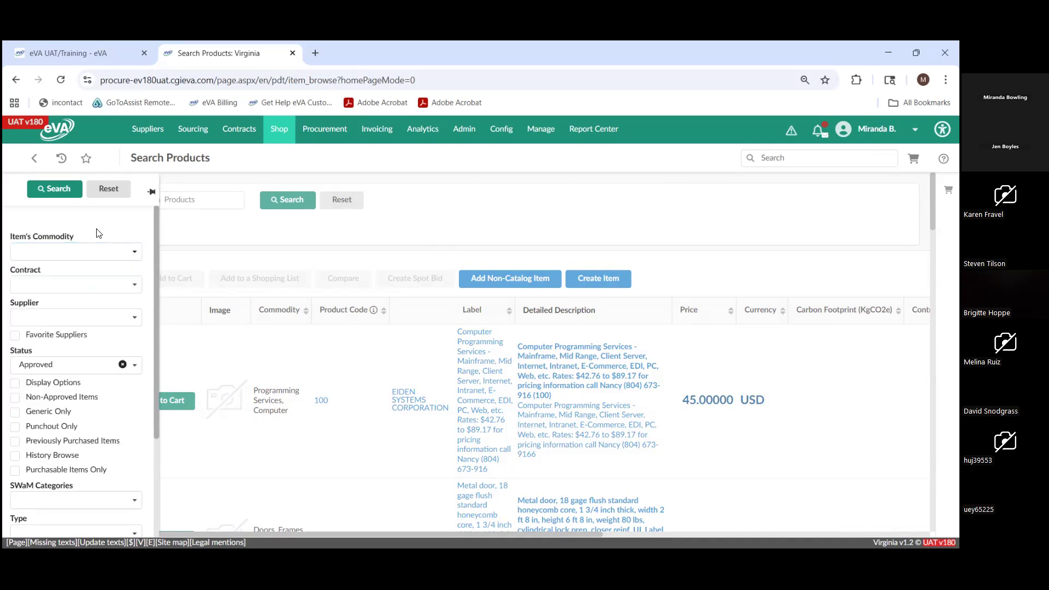
{"action": "left_click", "coordinate": [95, 287]}
{"action": "left_click", "coordinate": [96, 292]}
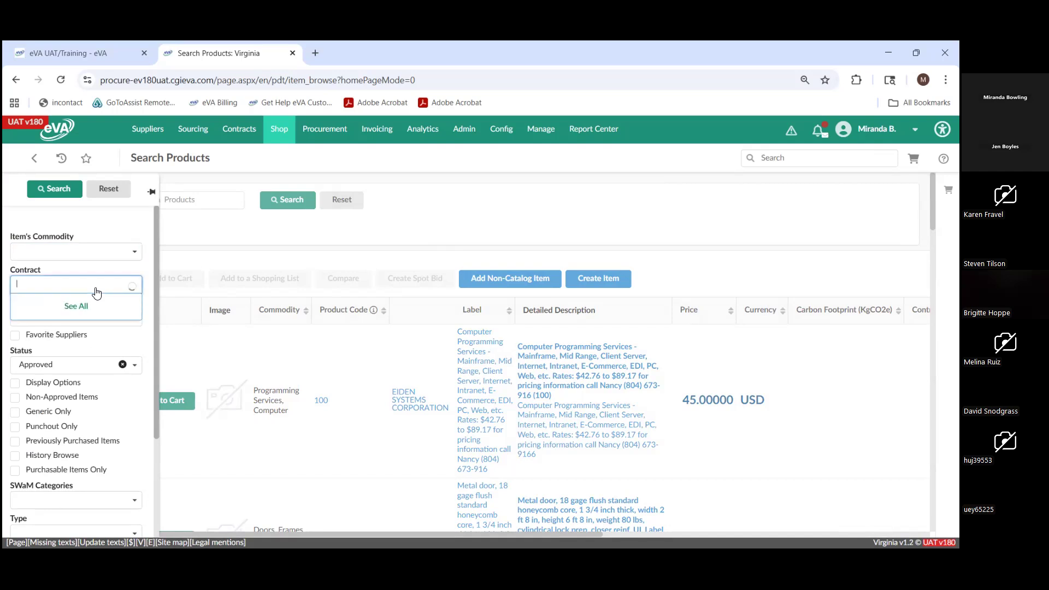
{"action": "scroll", "coordinate": [101, 389], "scroll_direction": "down", "scroll_amount": 3}
{"action": "scroll", "coordinate": [102, 389], "scroll_direction": "down", "scroll_amount": 3}
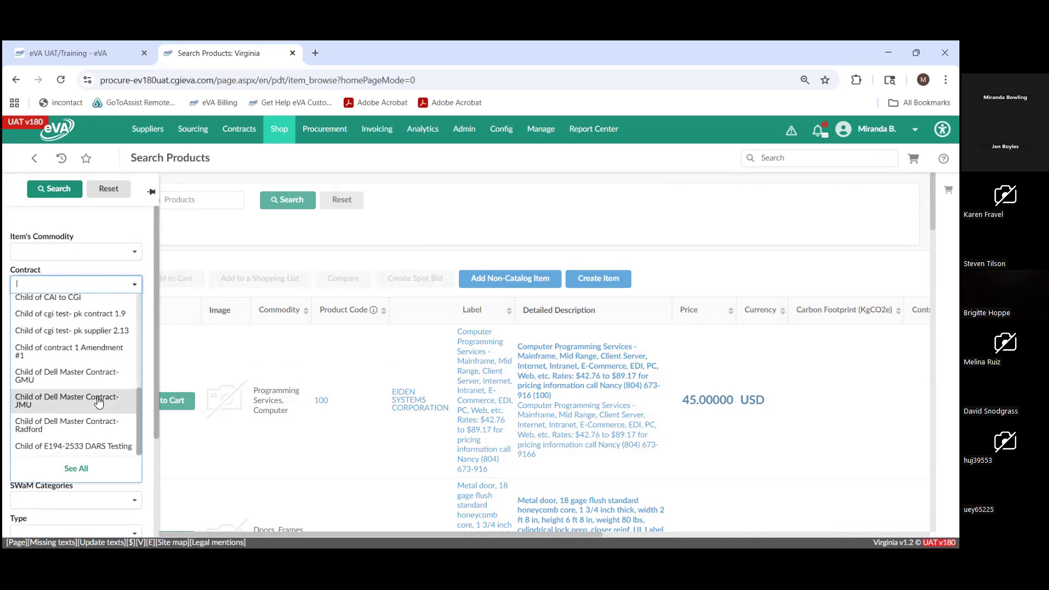
{"action": "left_click", "coordinate": [100, 281]}
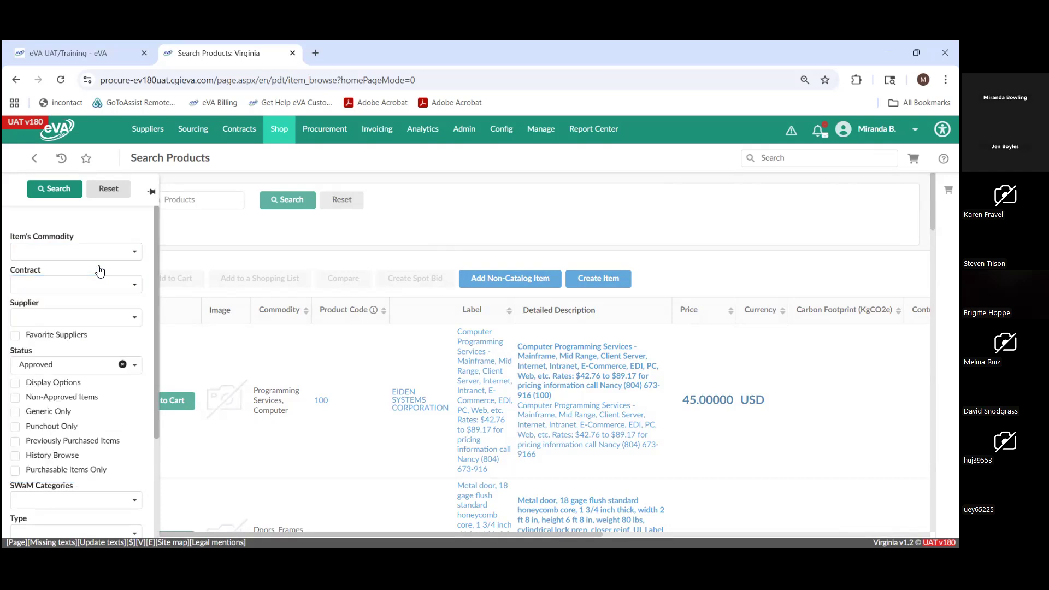
{"action": "left_click", "coordinate": [103, 319]}
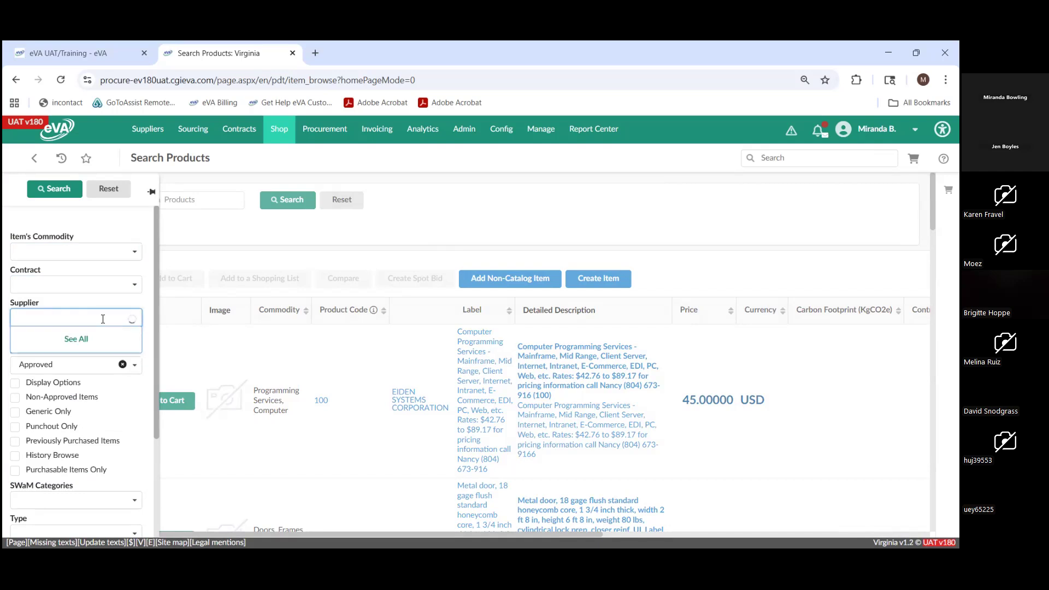
{"action": "scroll", "coordinate": [101, 371], "scroll_direction": "down", "scroll_amount": 3}
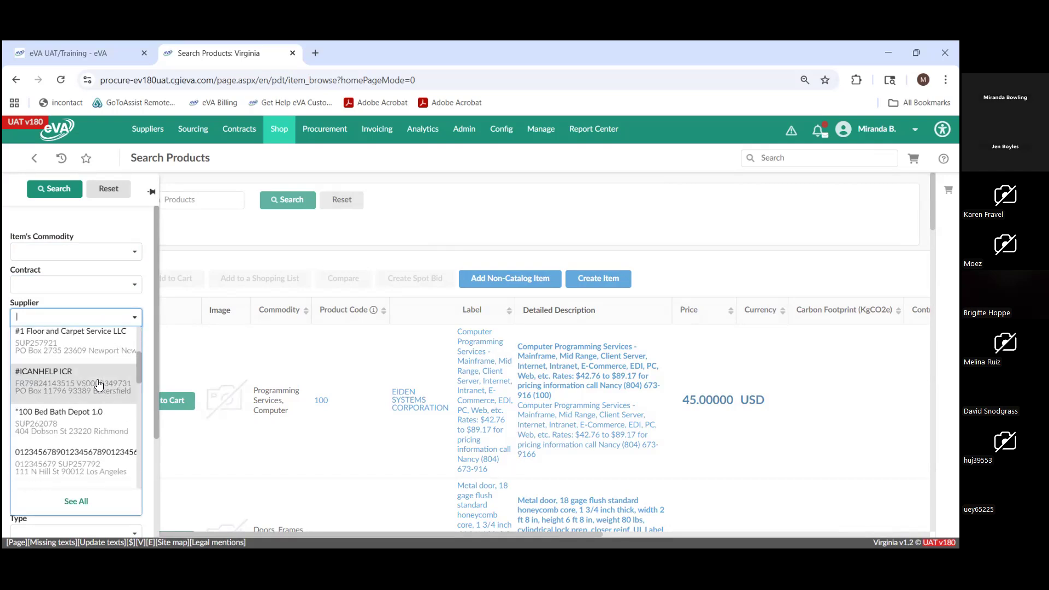
{"action": "left_click", "coordinate": [99, 305]}
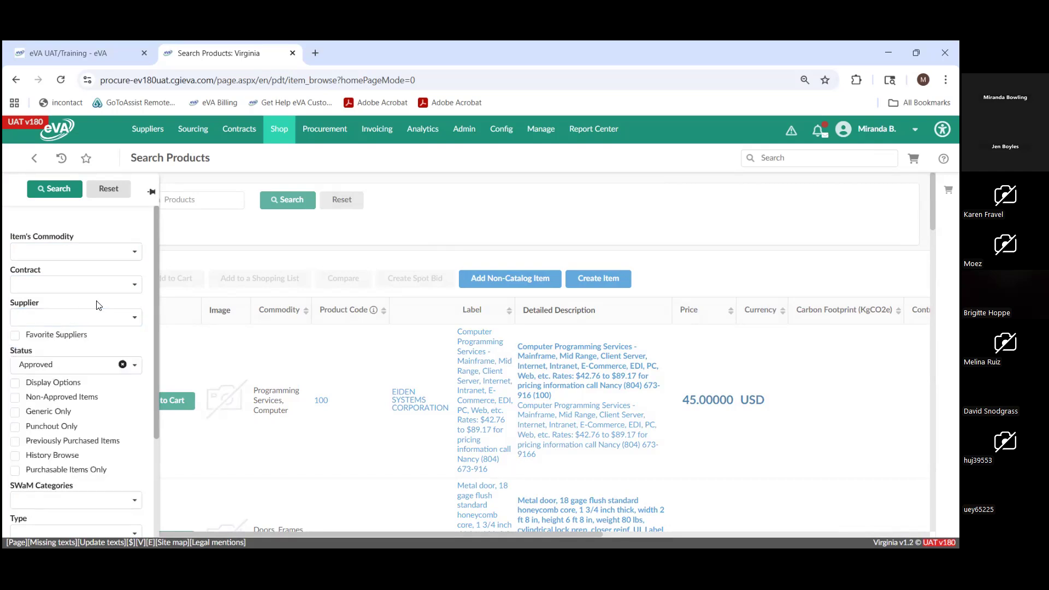
- Examine the remaining product filters, including the choices available for SWaM Categories and Type
{"action": "scroll", "coordinate": [99, 305], "scroll_direction": "down", "scroll_amount": 3}
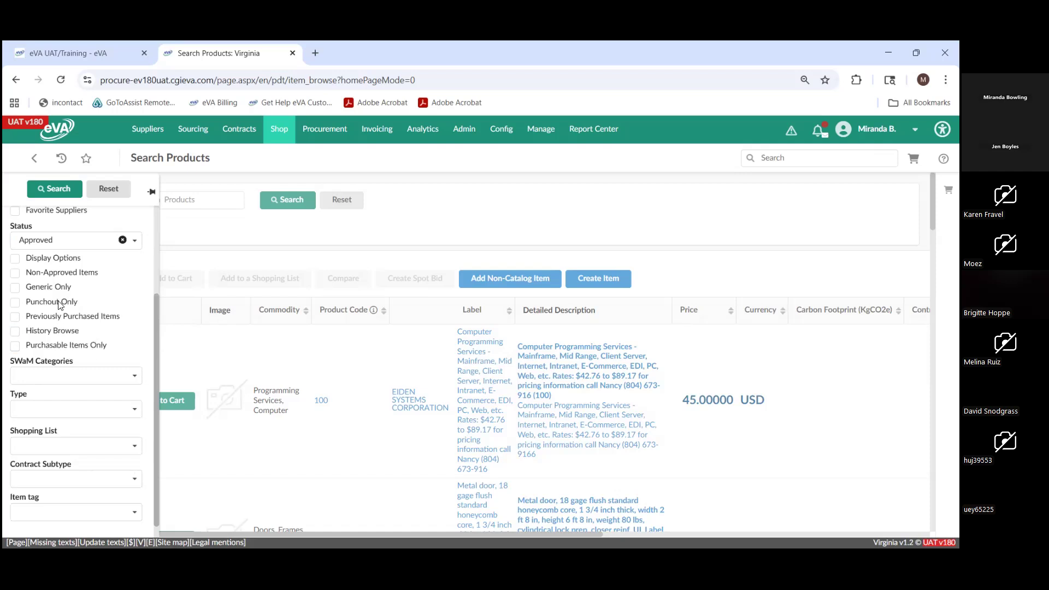
{"action": "scroll", "coordinate": [81, 306], "scroll_direction": "up", "scroll_amount": 2}
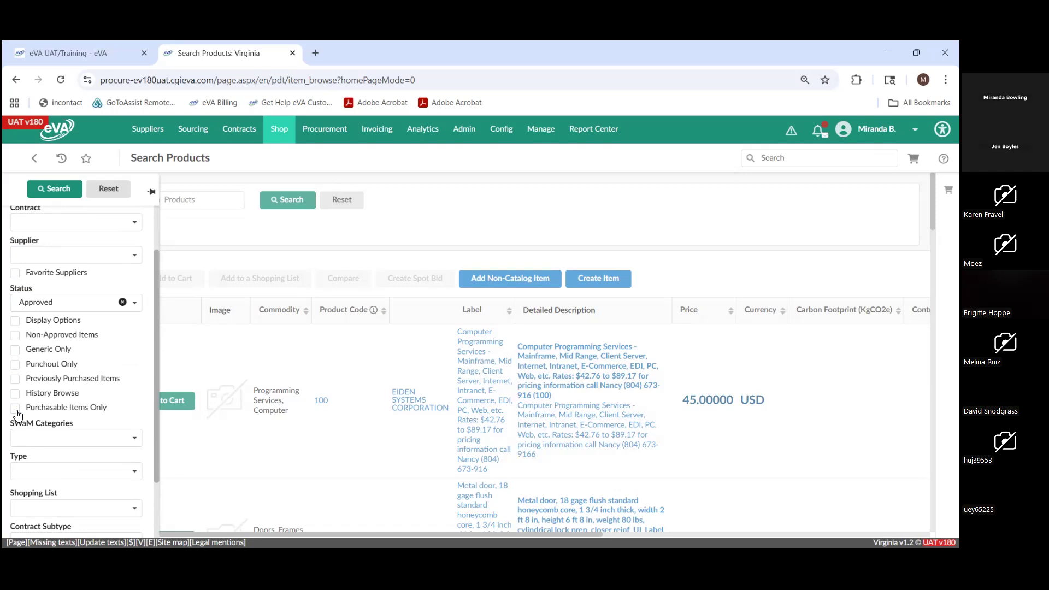
{"action": "left_click", "coordinate": [34, 434]}
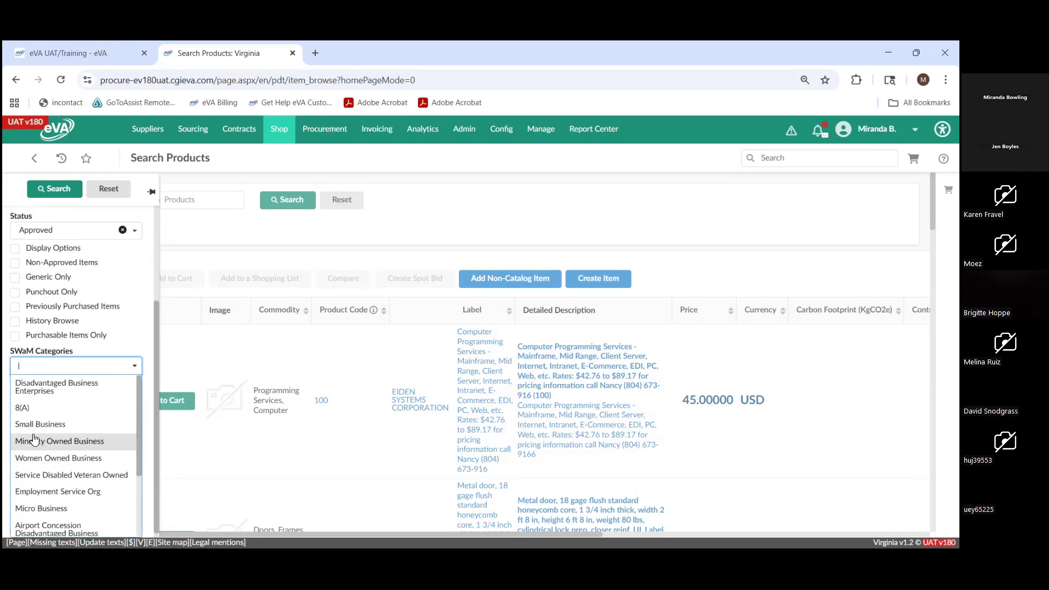
{"action": "scroll", "coordinate": [65, 466], "scroll_direction": "down", "scroll_amount": 1}
{"action": "scroll", "coordinate": [65, 466], "scroll_direction": "down", "scroll_amount": 3}
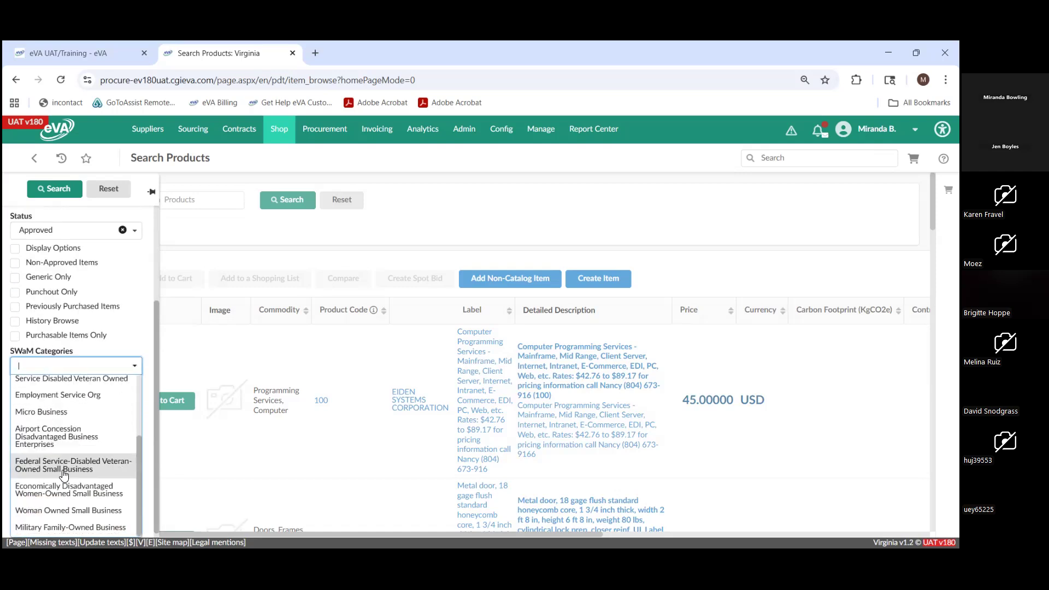
{"action": "scroll", "coordinate": [65, 437], "scroll_direction": "up", "scroll_amount": 5}
{"action": "scroll", "coordinate": [65, 419], "scroll_direction": "up", "scroll_amount": 2}
{"action": "scroll", "coordinate": [66, 470], "scroll_direction": "down", "scroll_amount": 2}
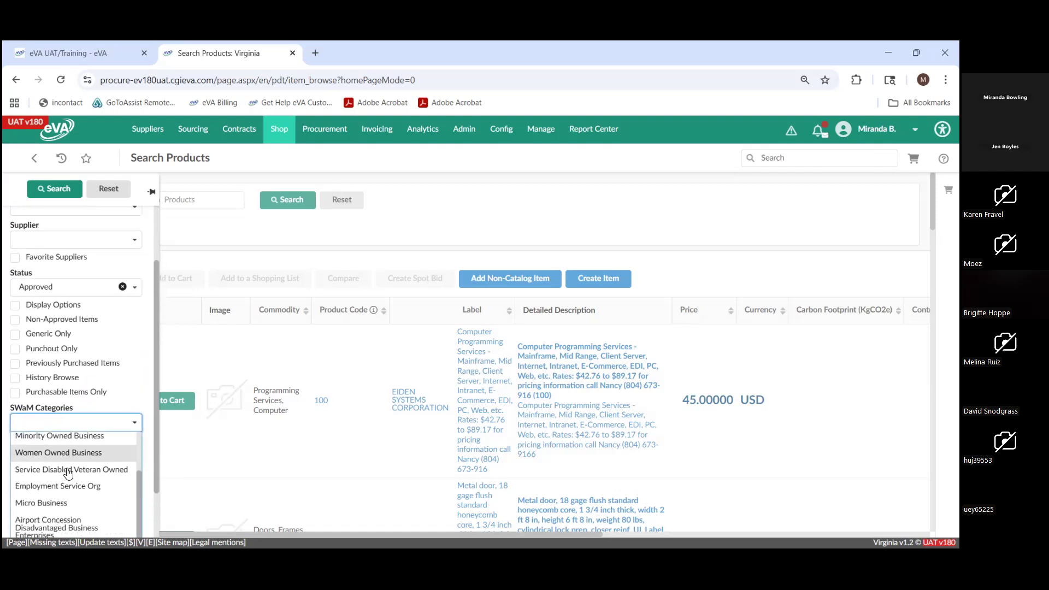
{"action": "left_click", "coordinate": [140, 406]}
{"action": "scroll", "coordinate": [140, 404], "scroll_direction": "down", "scroll_amount": 1}
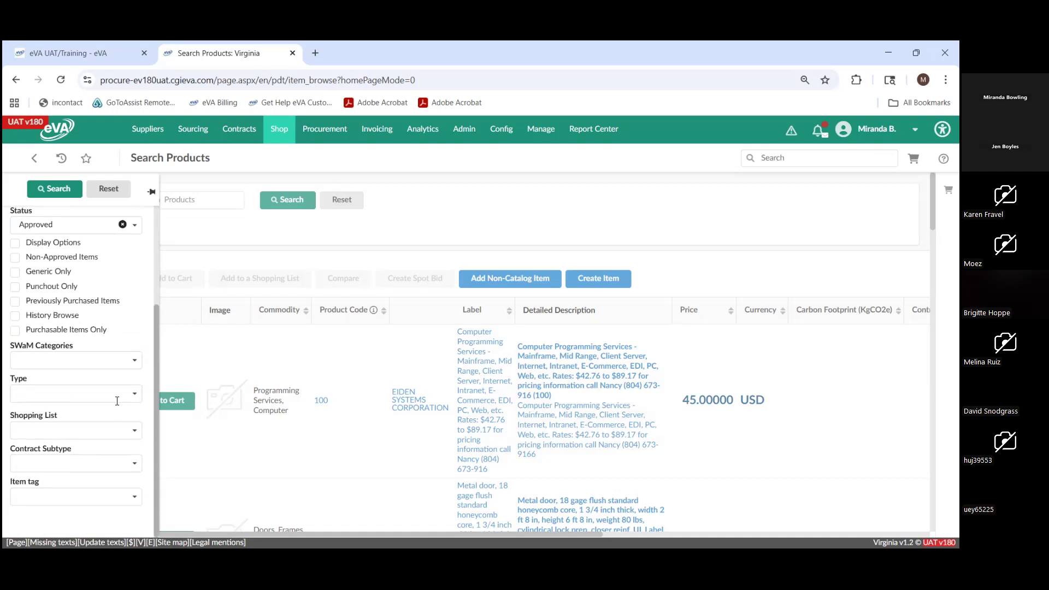
{"action": "left_click", "coordinate": [115, 397]}
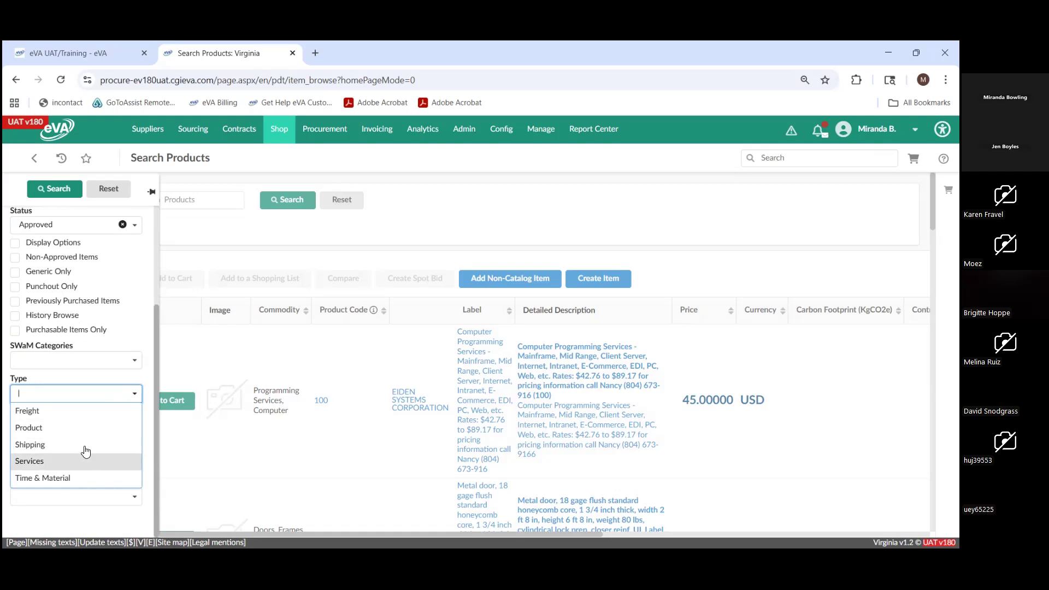
{"action": "left_click", "coordinate": [146, 365]}
{"action": "scroll", "coordinate": [136, 393], "scroll_direction": "up", "scroll_amount": 2}
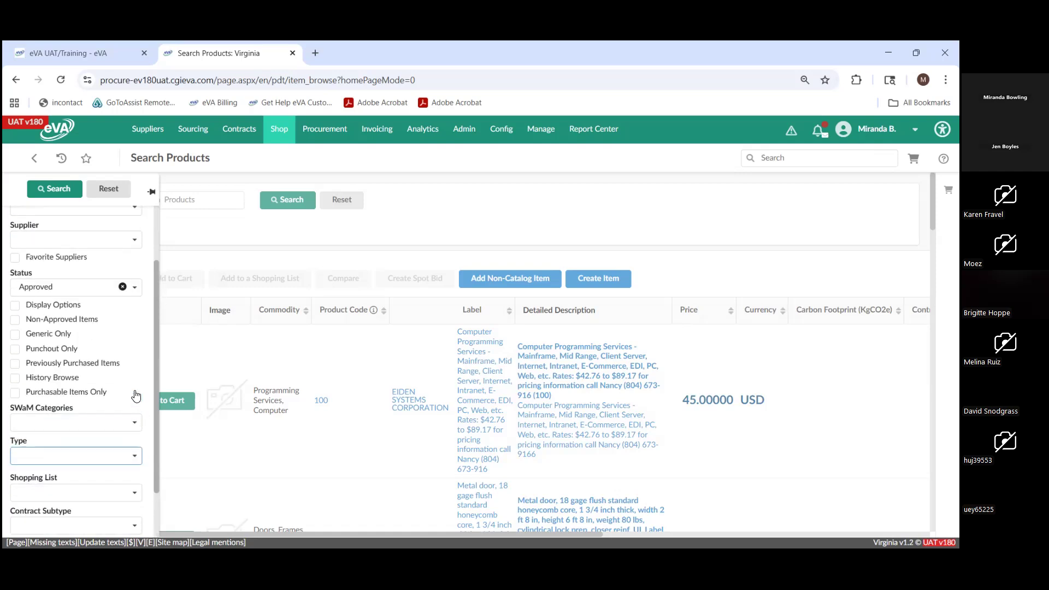
{"action": "scroll", "coordinate": [136, 395], "scroll_direction": "up", "scroll_amount": 2}
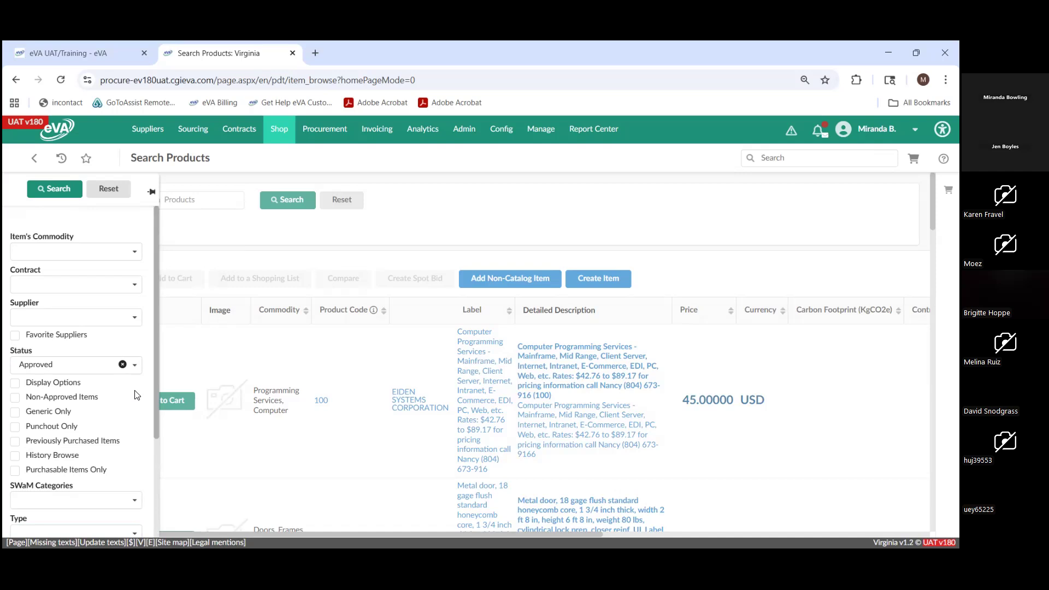
- Filter the products by the item's commodity 005 - ABRASIVES and run the search
{"action": "left_click", "coordinate": [88, 252]}
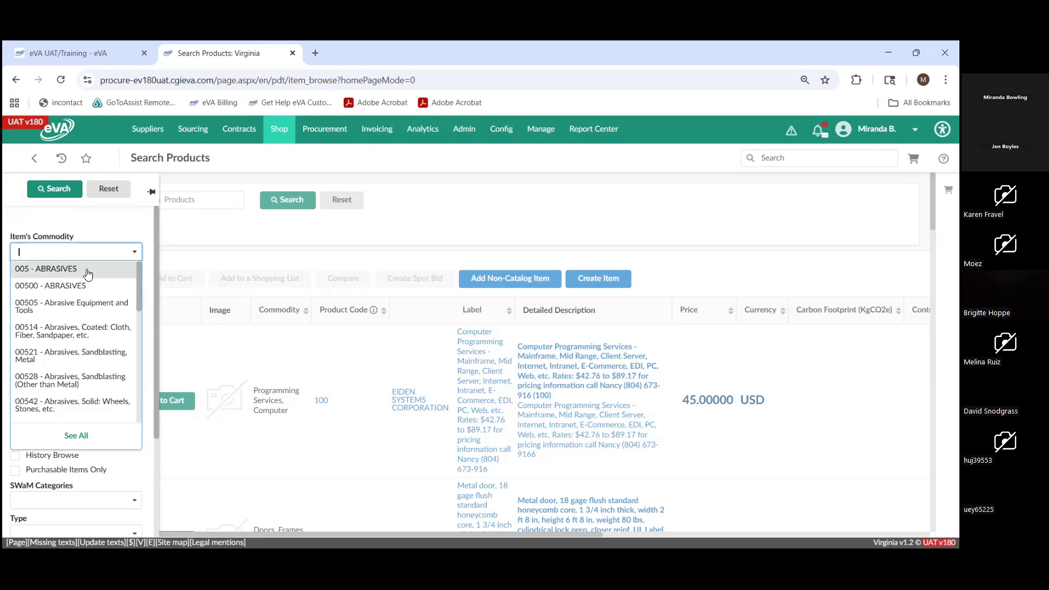
{"action": "left_click", "coordinate": [88, 269]}
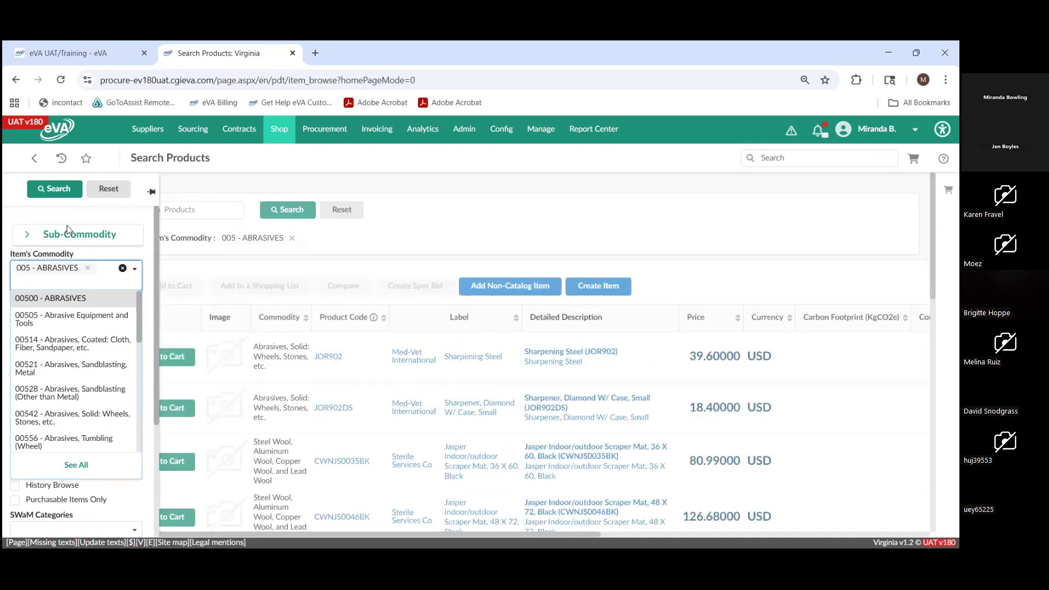
{"action": "left_click", "coordinate": [58, 192]}
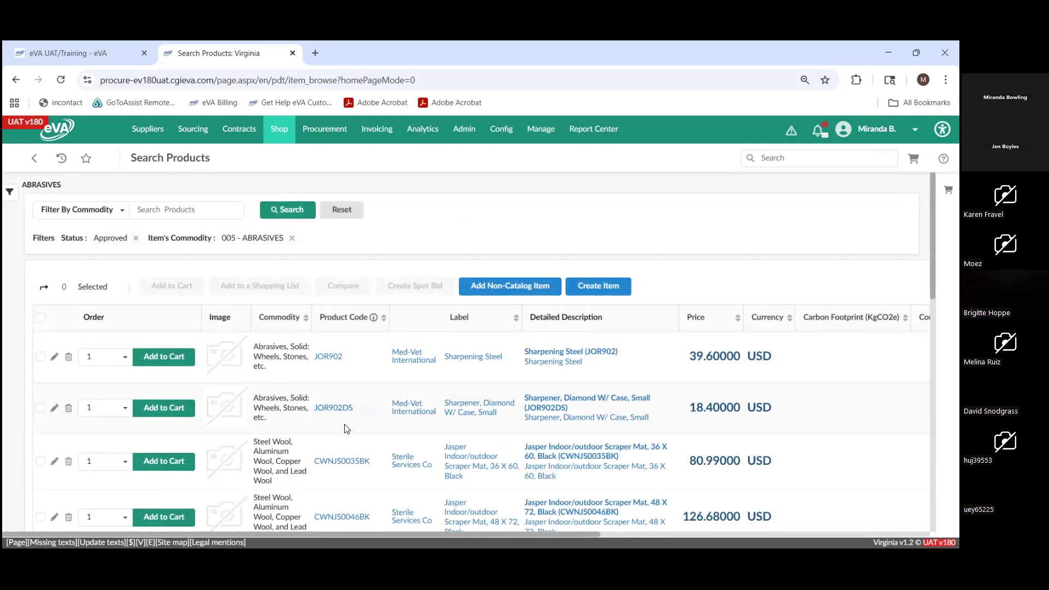
- Set the order quantity of Sharpening Steel (JOR902) to 4 and add it to the cart
{"action": "scroll", "coordinate": [344, 429], "scroll_direction": "down", "scroll_amount": 1}
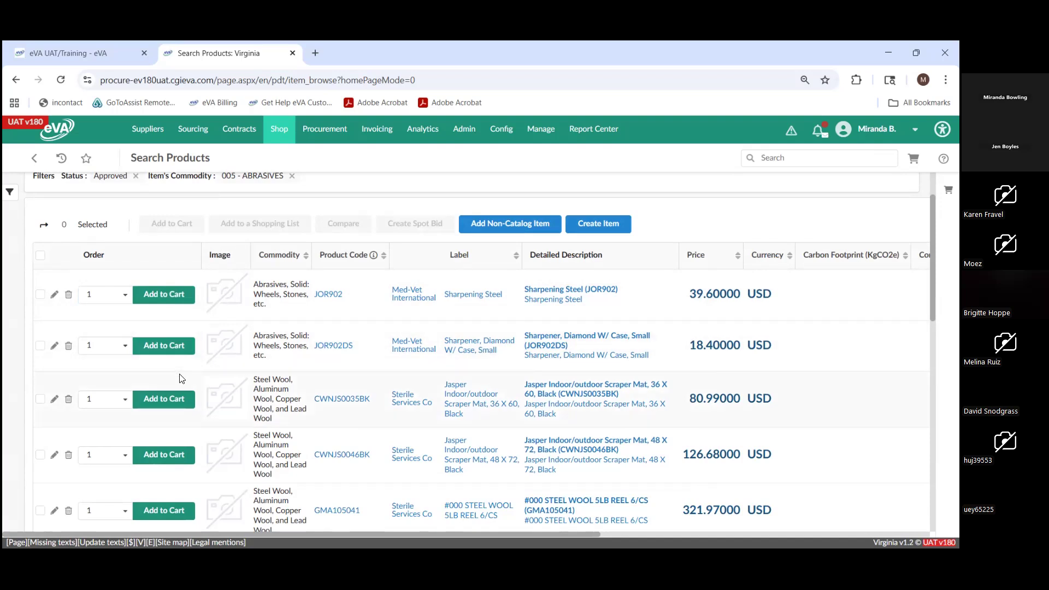
{"action": "scroll", "coordinate": [182, 378], "scroll_direction": "up", "scroll_amount": 1}
{"action": "scroll", "coordinate": [182, 379], "scroll_direction": "up", "scroll_amount": 1}
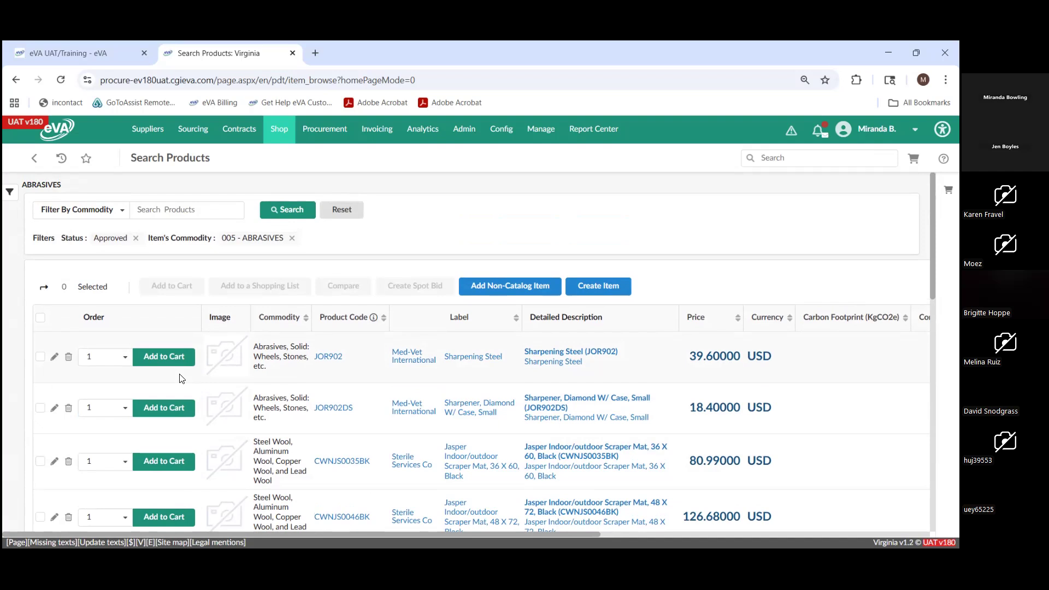
{"action": "left_click", "coordinate": [194, 212]}
{"action": "scroll", "coordinate": [221, 363], "scroll_direction": "down", "scroll_amount": 1}
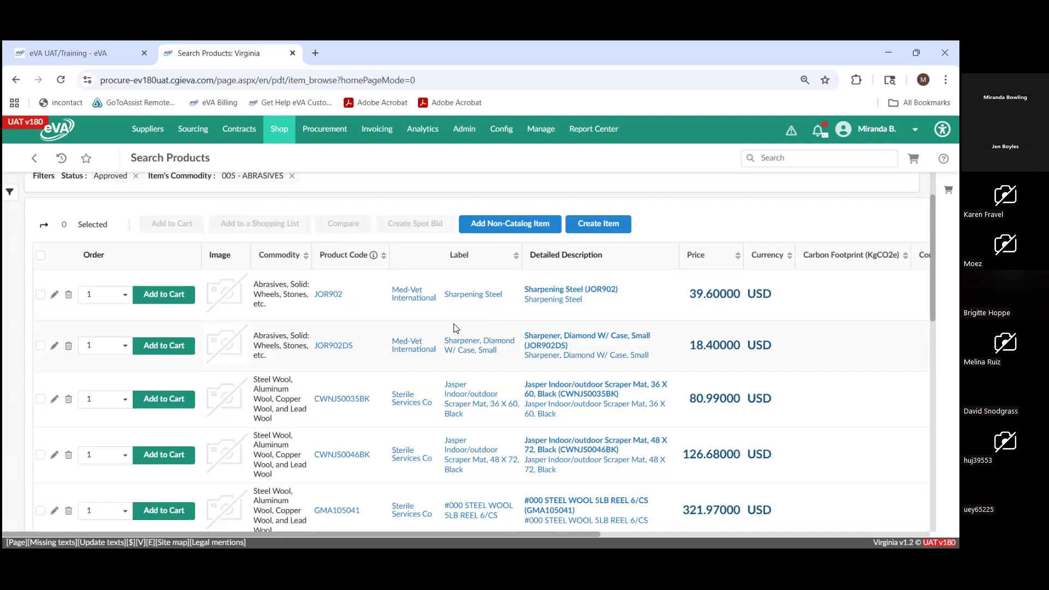
{"action": "left_click", "coordinate": [125, 305]}
{"action": "left_click", "coordinate": [125, 305]}
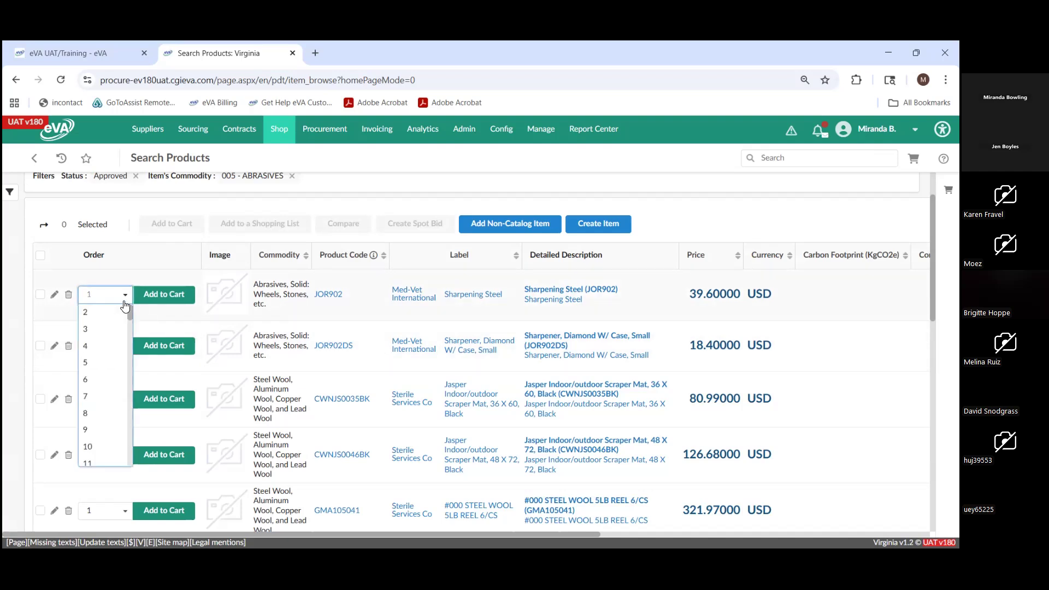
{"action": "left_click", "coordinate": [121, 350]}
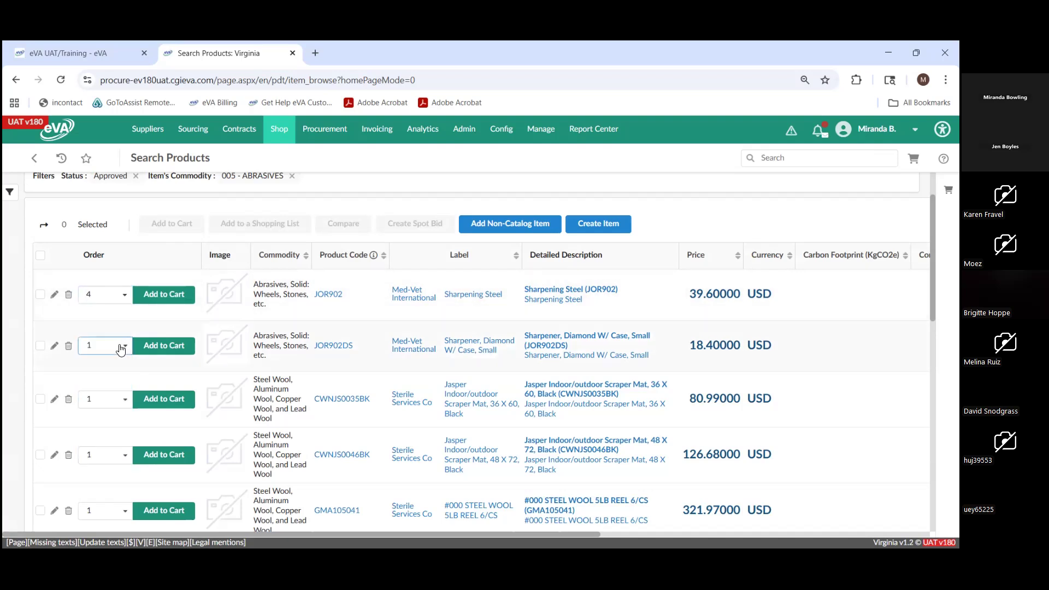
{"action": "left_click", "coordinate": [157, 301]}
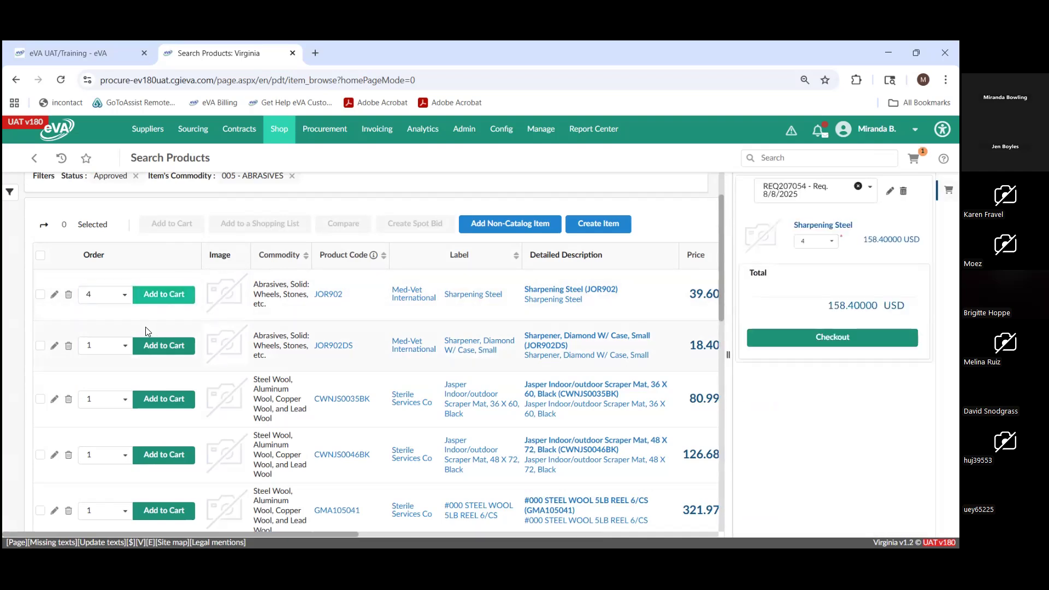
- Set the order quantity of Sharpener, Diamond W/ Case, Small (JOR902DS) to 8 and add it to the cart
{"action": "left_click", "coordinate": [126, 353]}
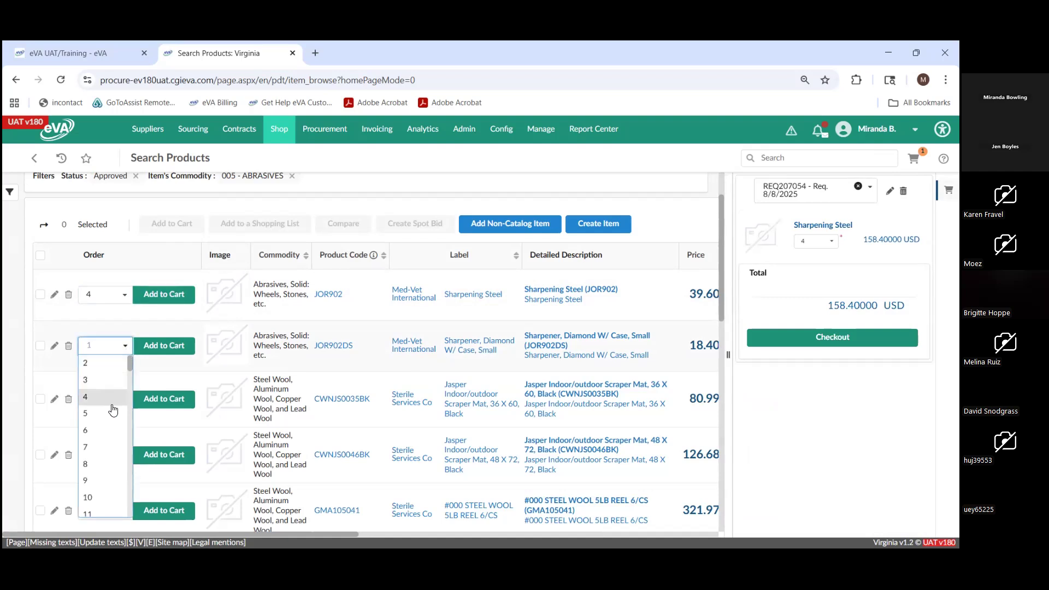
{"action": "left_click", "coordinate": [103, 463]}
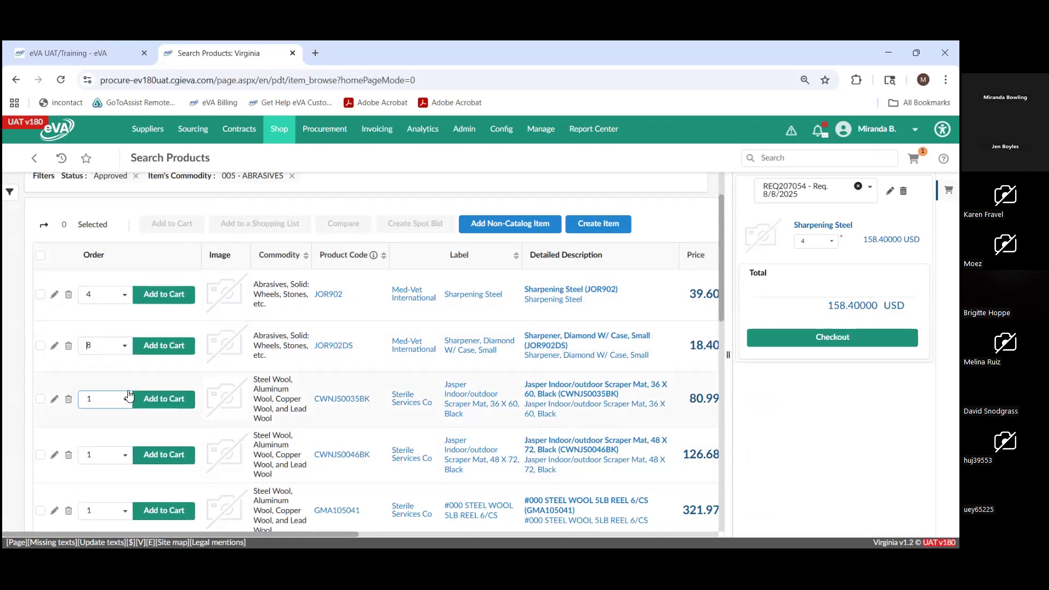
{"action": "left_click", "coordinate": [169, 352]}
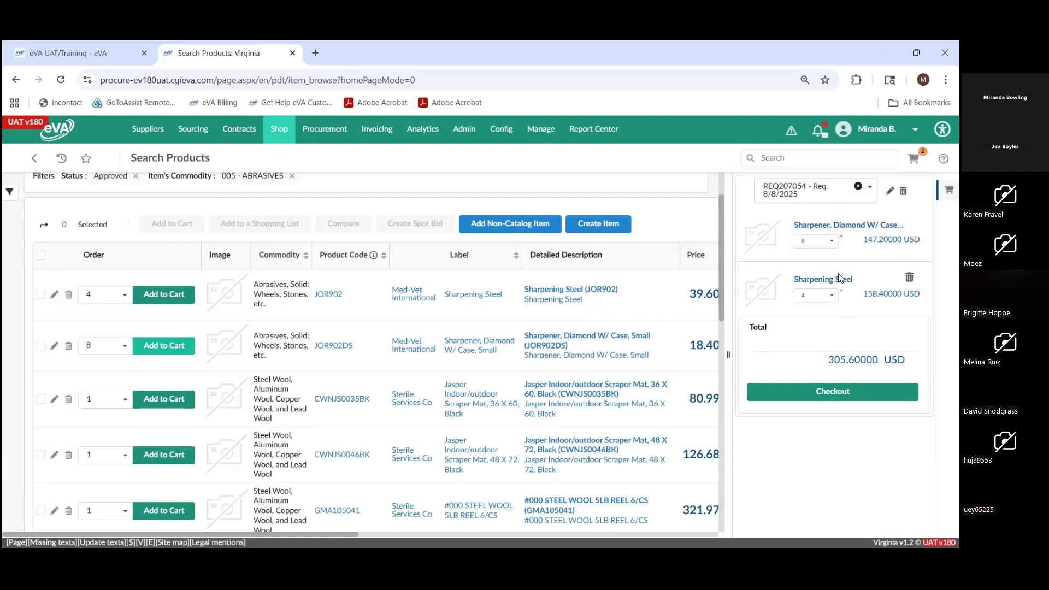
- Rename the cart's requisition to the requester's first name followed by "'s REQ" and save the name
{"action": "left_click", "coordinate": [890, 191]}
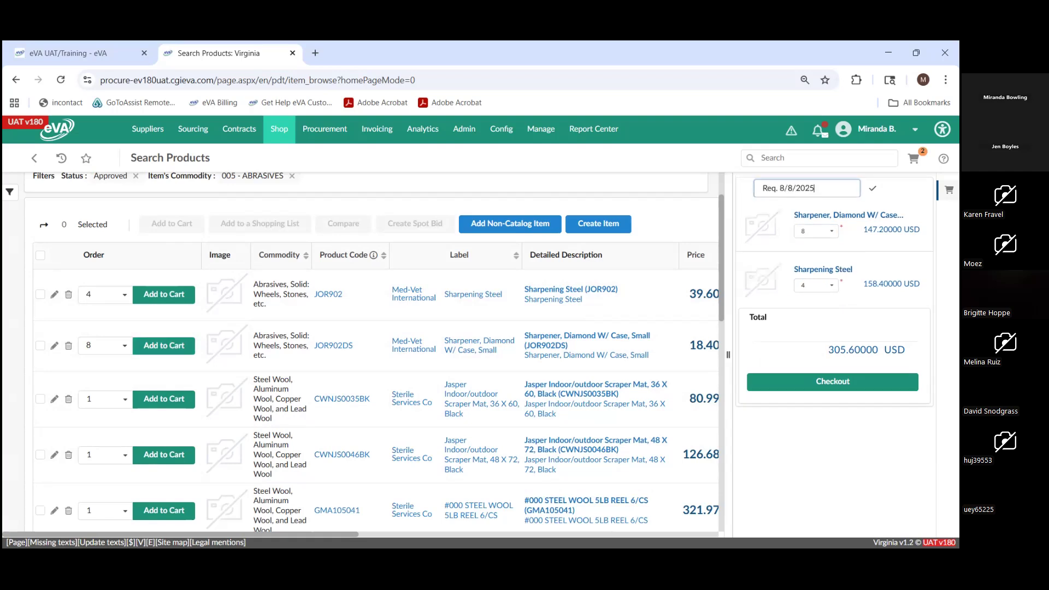
{"action": "key", "text": "BackSpace"}
{"action": "key", "text": "BackSpace"}
{"action": "key", "text": "BackSpace"}
{"action": "key", "text": "BackSpace"}
{"action": "key", "text": "BackSpace"}
{"action": "key", "text": "BackSpace"}
{"action": "key", "text": "BackSpace"}
{"action": "key", "text": "BackSpace"}
{"action": "key", "text": "BackSpace"}
{"action": "key", "text": "BackSpace"}
{"action": "key", "text": "BackSpace"}
{"action": "key", "text": "BackSpace"}
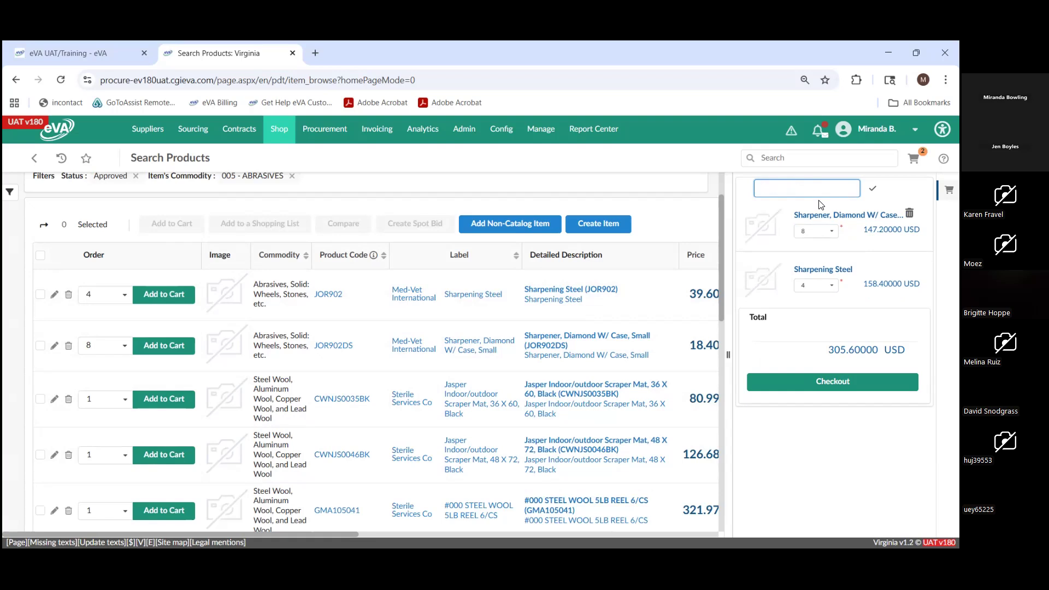
{"action": "type", "text": "Miranda's REQ"}
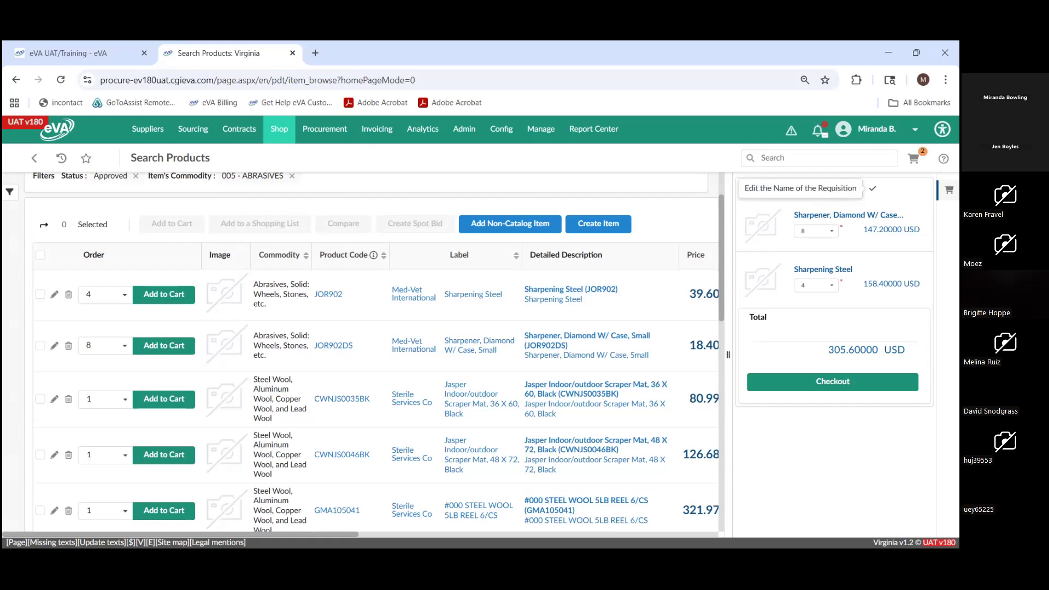
{"action": "left_click", "coordinate": [873, 189]}
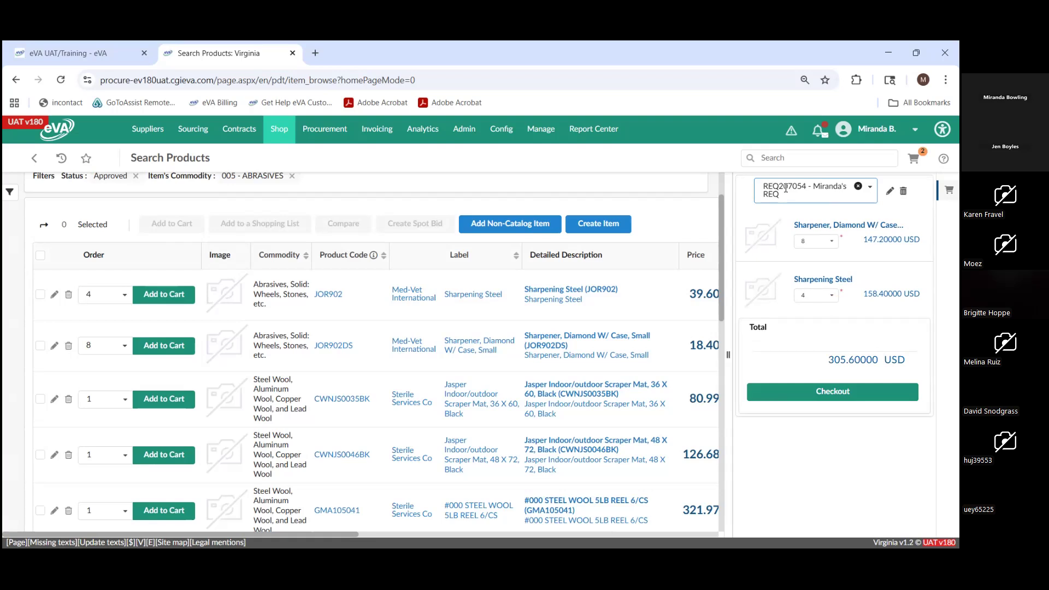
- Check out the cart and look over the draft requisition's header, item lines and amounts
{"action": "left_click", "coordinate": [834, 393]}
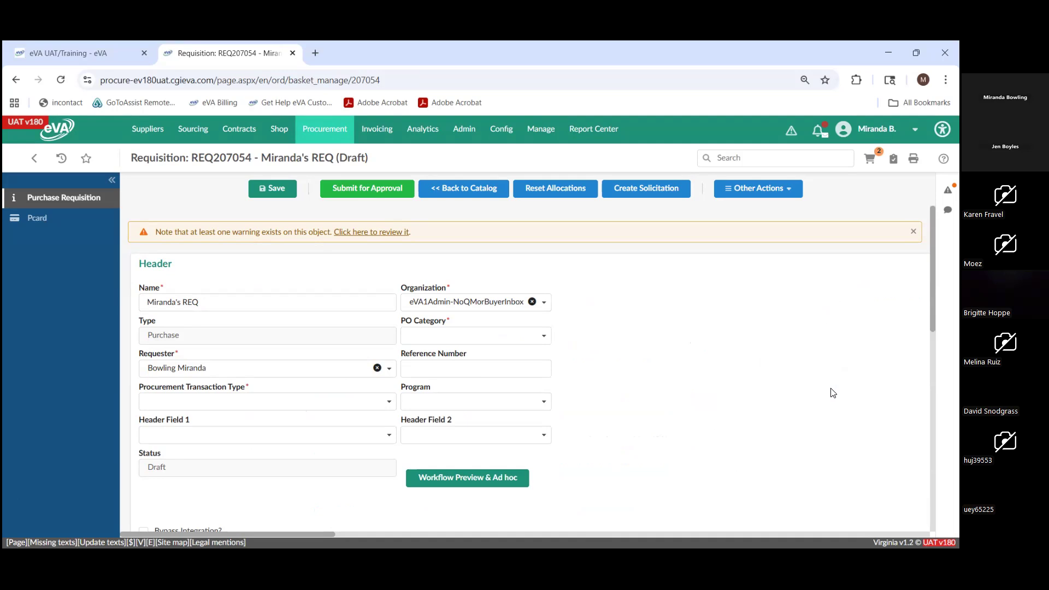
{"action": "scroll", "coordinate": [807, 382], "scroll_direction": "down", "scroll_amount": 3}
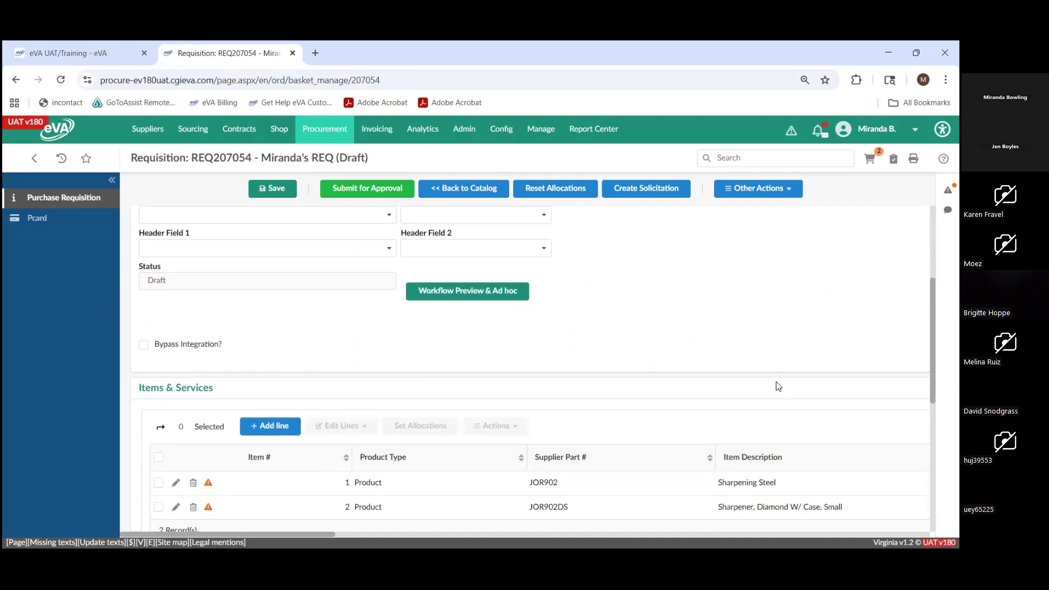
{"action": "scroll", "coordinate": [778, 385], "scroll_direction": "down", "scroll_amount": 1}
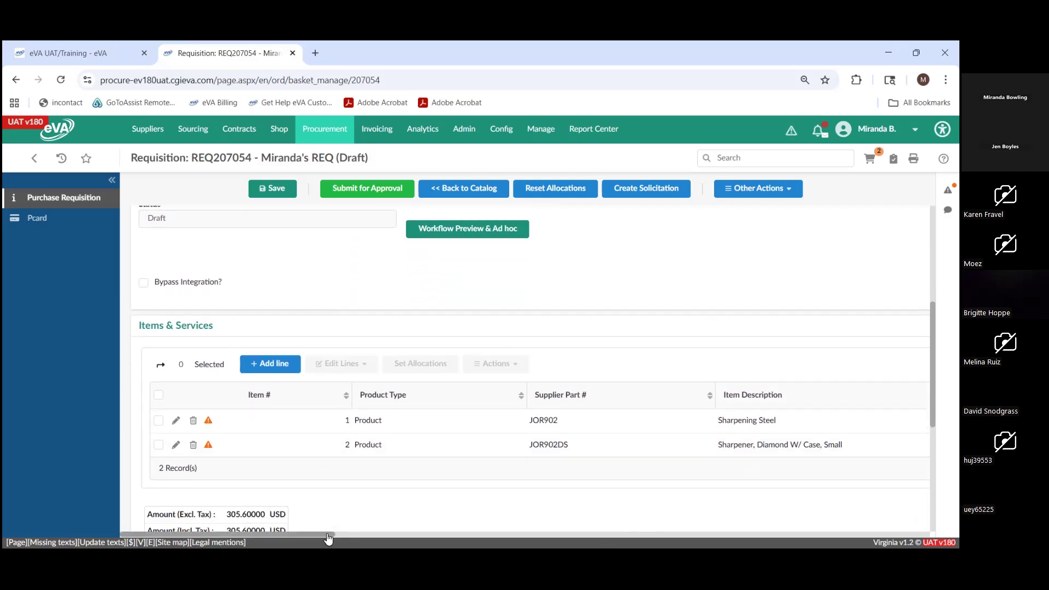
{"action": "mouse_move", "coordinate": [328, 539]}
{"action": "left_mouse_down"}
{"action": "mouse_move", "coordinate": [492, 516]}
{"action": "mouse_move", "coordinate": [426, 538]}
{"action": "mouse_move", "coordinate": [329, 535]}
{"action": "left_mouse_up"}
{"action": "scroll", "coordinate": [333, 485], "scroll_direction": "down", "scroll_amount": 1}
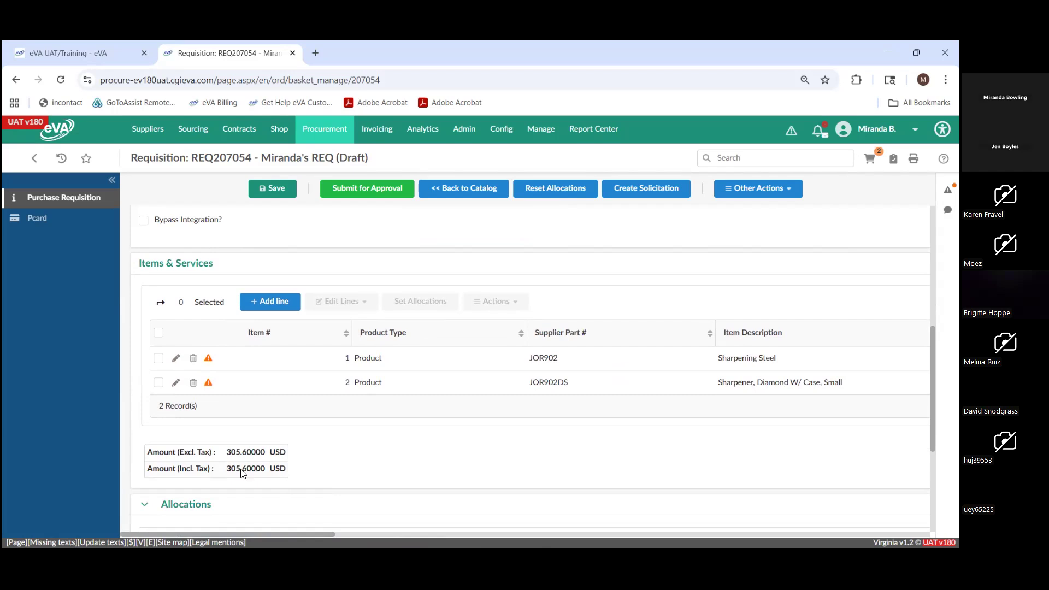
{"action": "scroll", "coordinate": [400, 481], "scroll_direction": "up", "scroll_amount": 3}
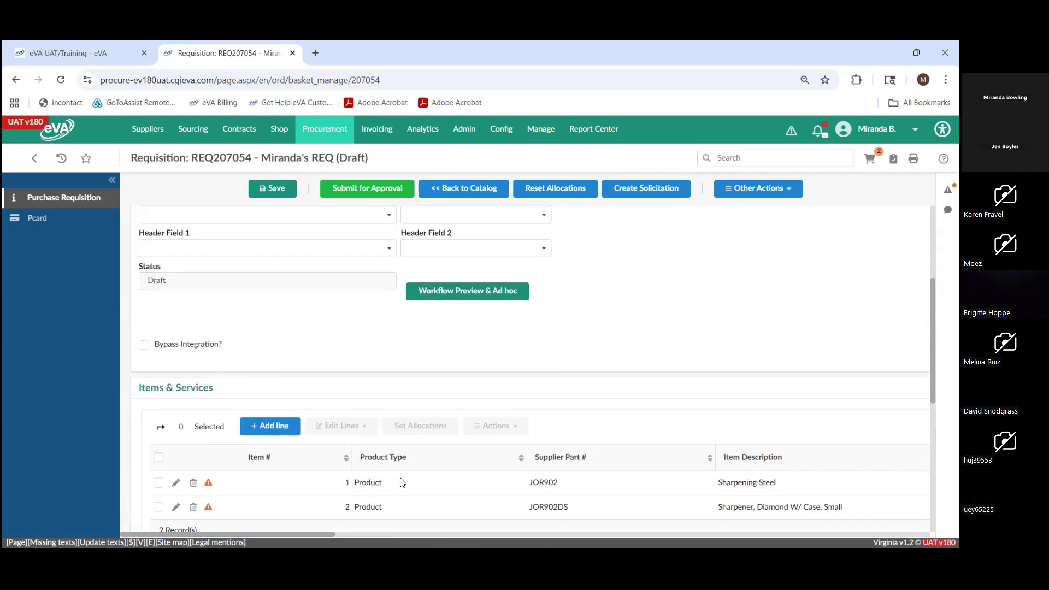
{"action": "scroll", "coordinate": [402, 482], "scroll_direction": "up", "scroll_amount": 2}
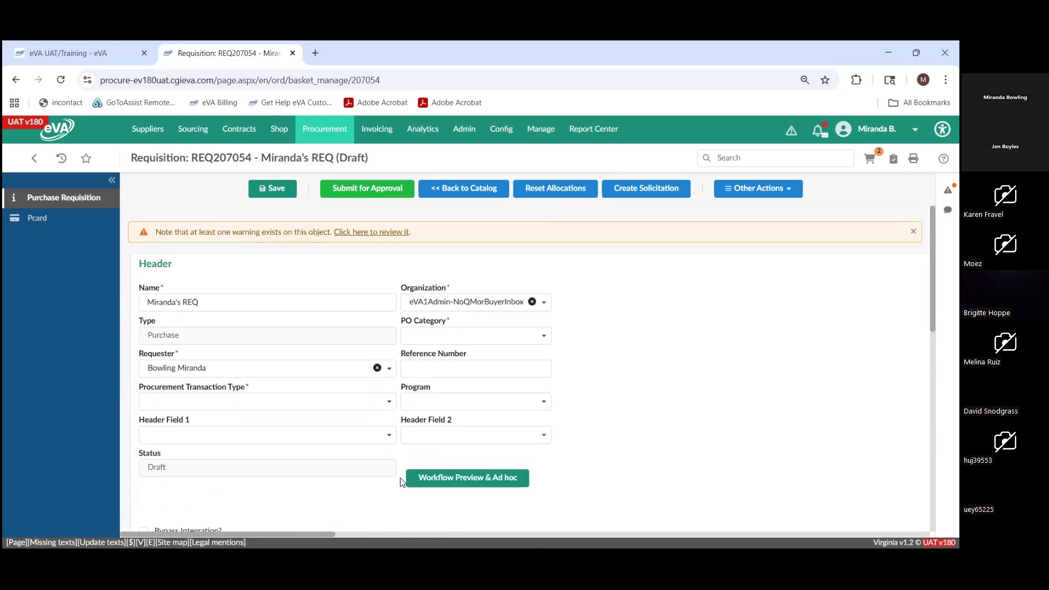
- Set the requisition's PO Category to R01 - Routine
{"action": "left_click", "coordinate": [366, 434]}
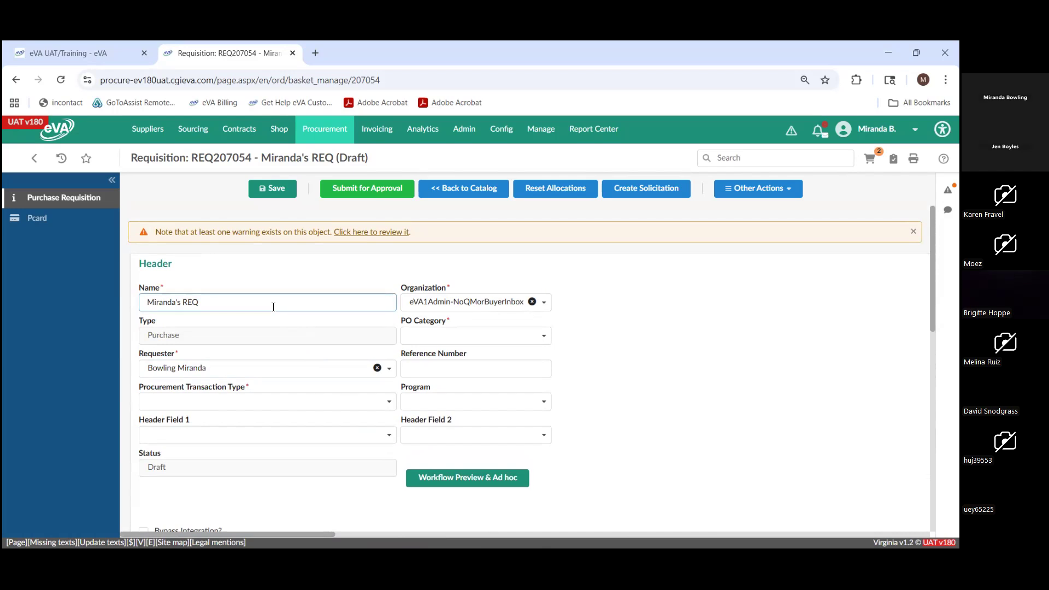
{"action": "left_click", "coordinate": [473, 337]}
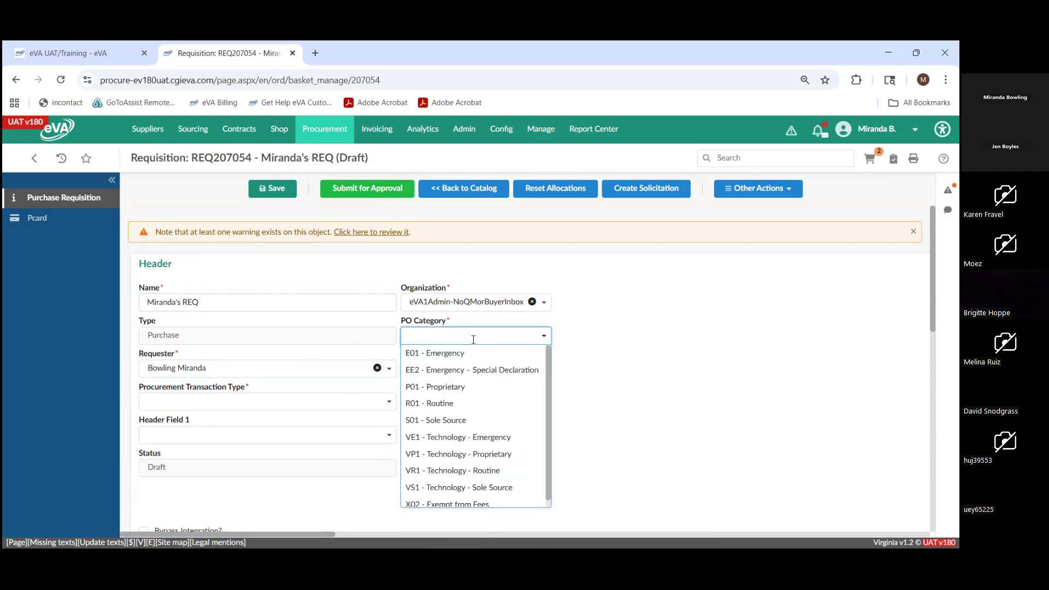
{"action": "left_click", "coordinate": [440, 404]}
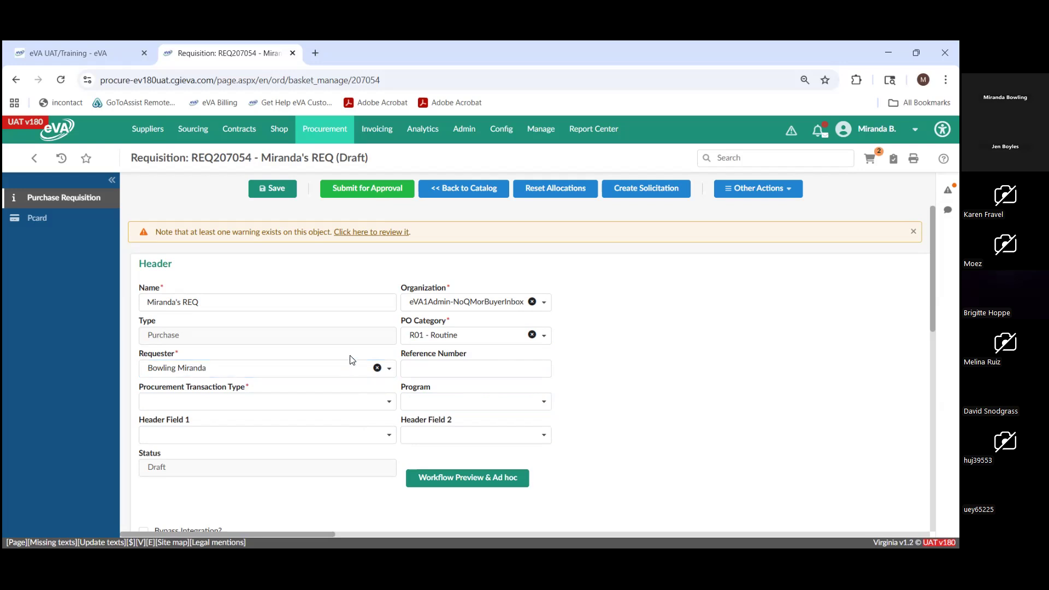
- View the Requester choices without changing them, and set the Procurement Transaction Type to Non-professional Services - Non-Technology
{"action": "left_click", "coordinate": [395, 375]}
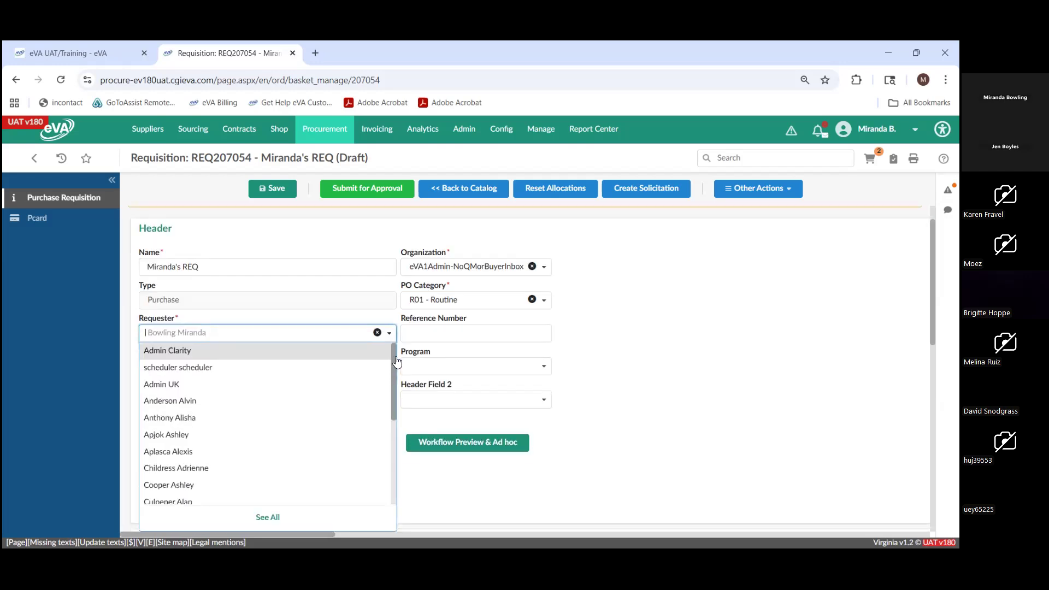
{"action": "left_click", "coordinate": [390, 334]}
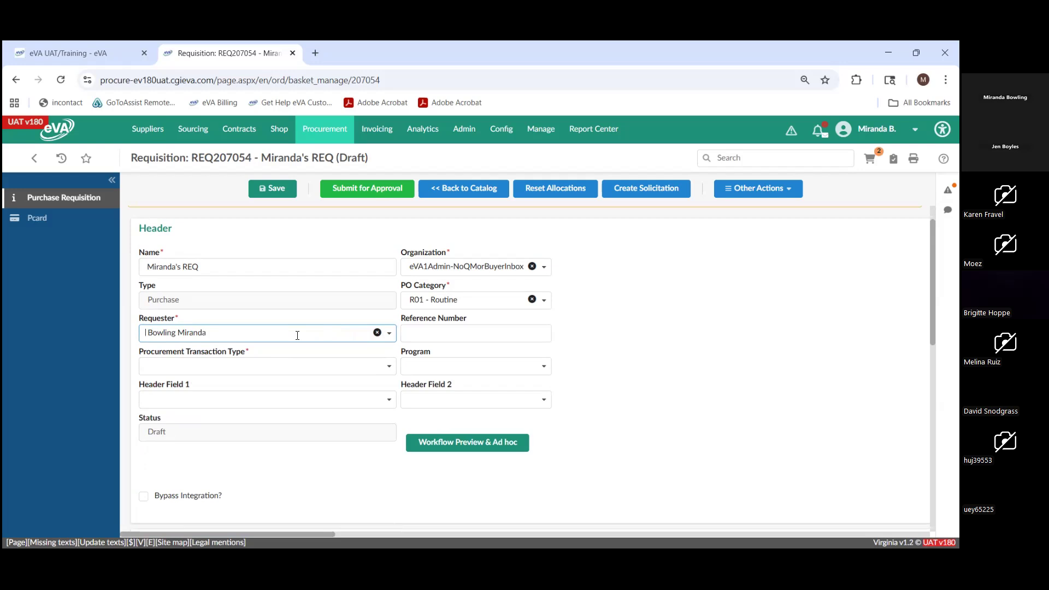
{"action": "left_click", "coordinate": [298, 365]}
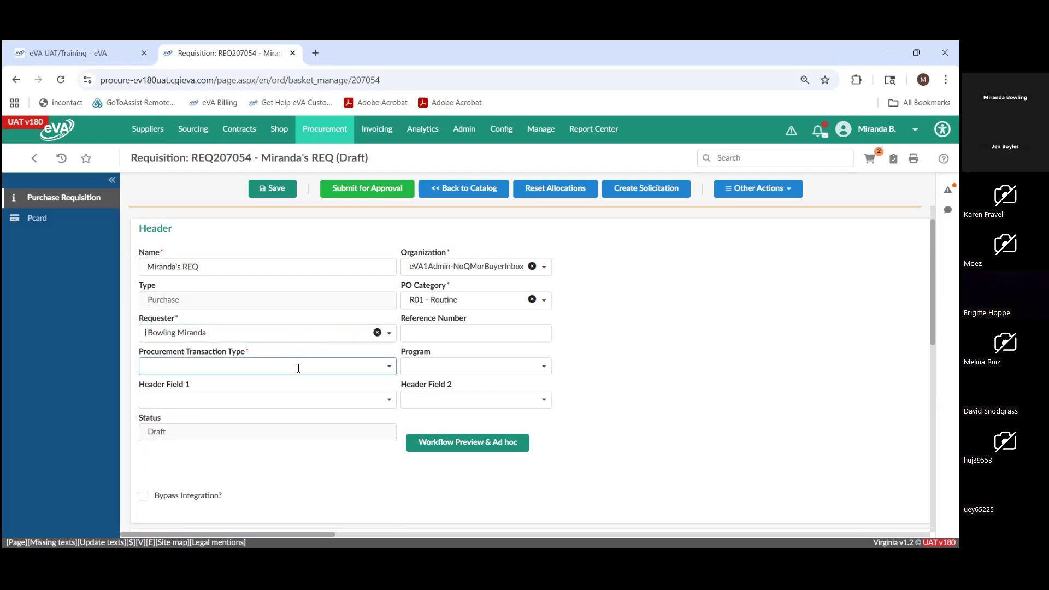
{"action": "left_click", "coordinate": [298, 370]}
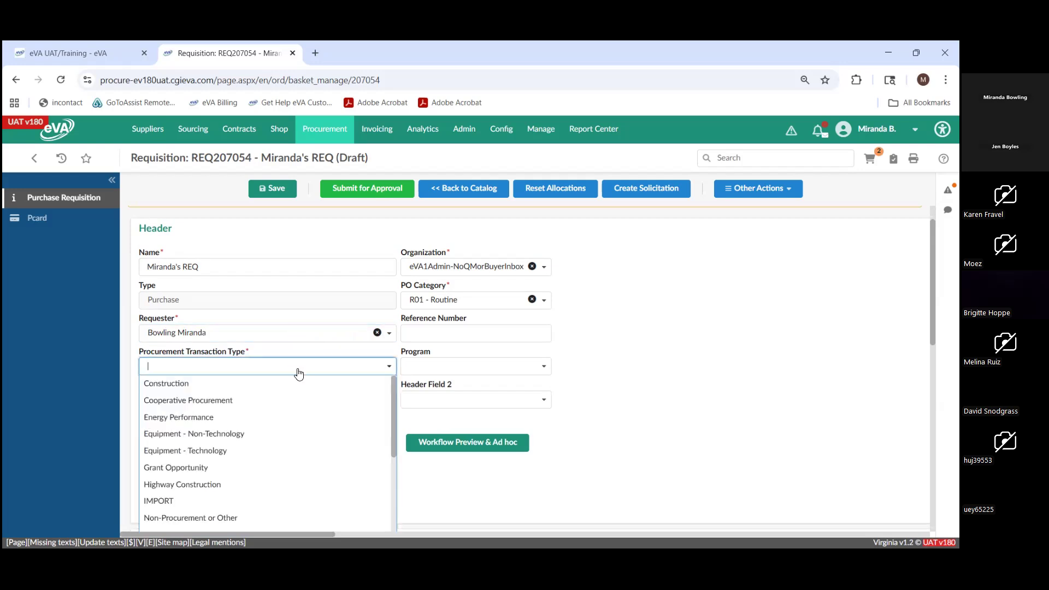
{"action": "scroll", "coordinate": [299, 415], "scroll_direction": "down", "scroll_amount": 5}
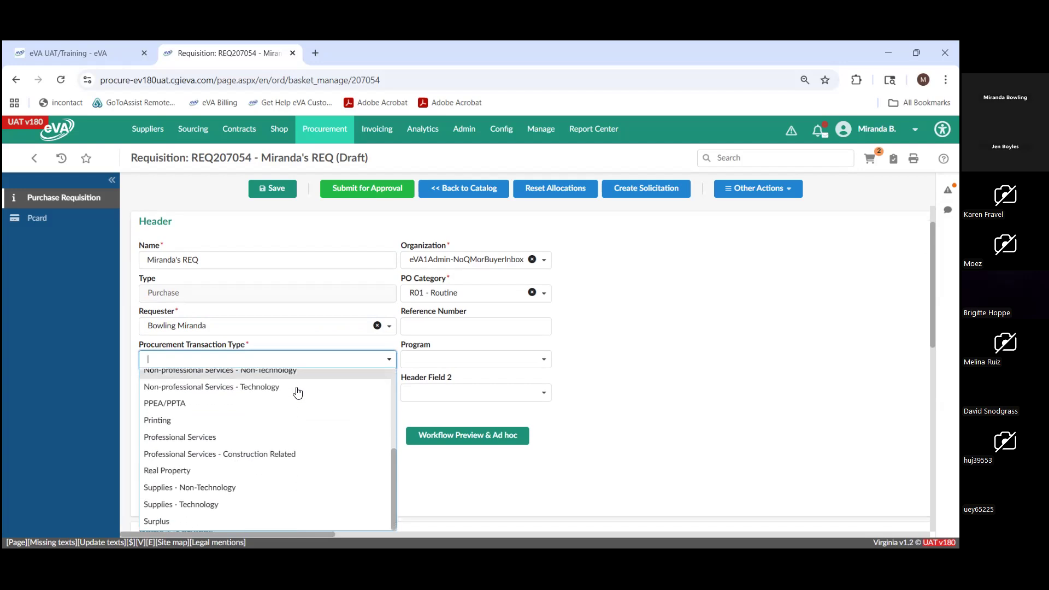
{"action": "scroll", "coordinate": [293, 439], "scroll_direction": "up", "scroll_amount": 1}
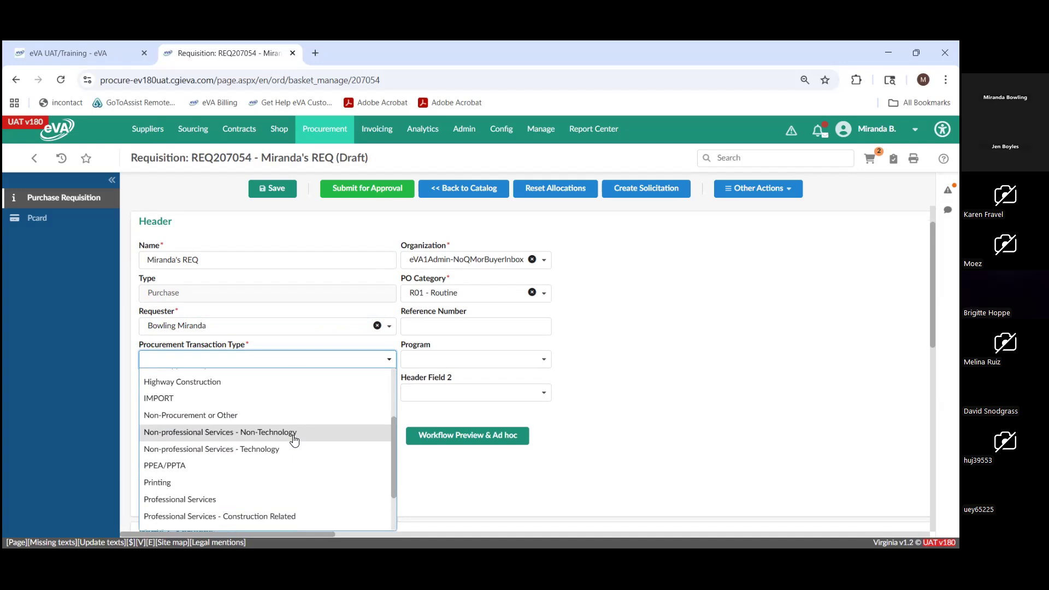
{"action": "left_click", "coordinate": [294, 433]}
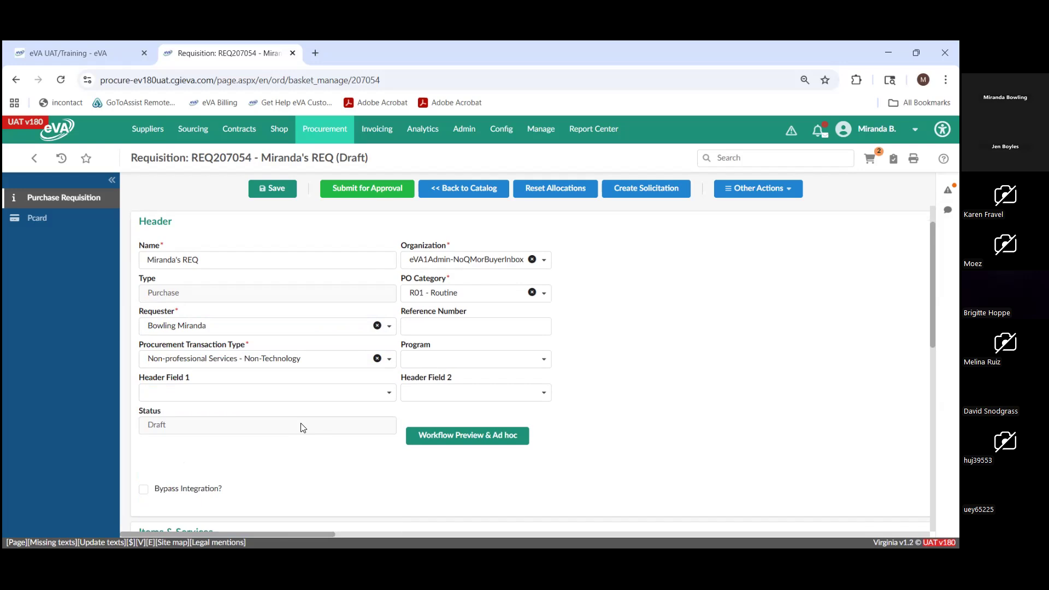
- Review the Items & Services lines and the requisition's alerts, and close the alerts
{"action": "scroll", "coordinate": [304, 428], "scroll_direction": "down", "scroll_amount": 3}
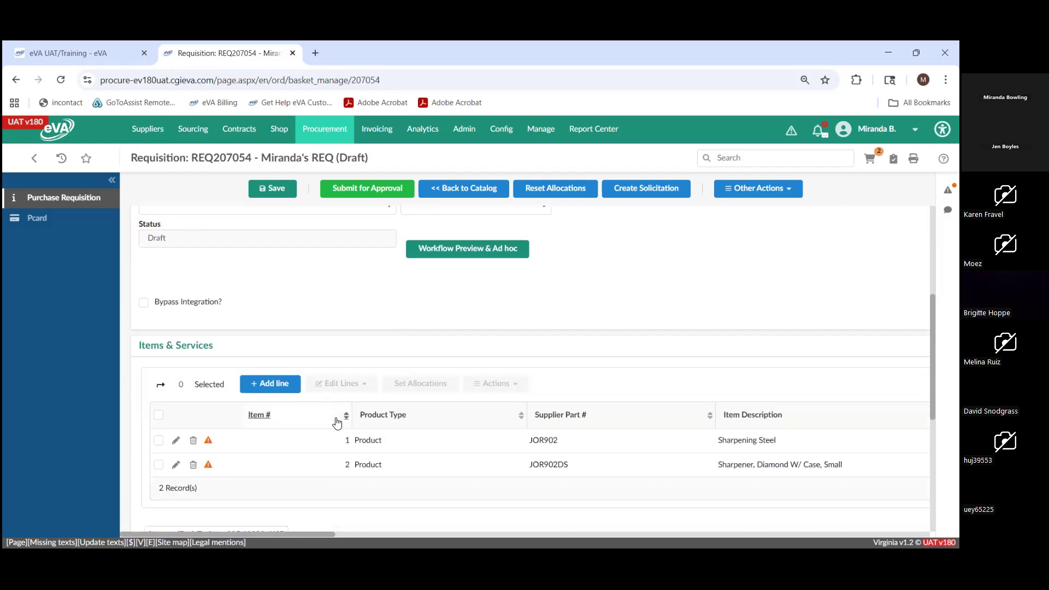
{"action": "scroll", "coordinate": [337, 423], "scroll_direction": "down", "scroll_amount": 1}
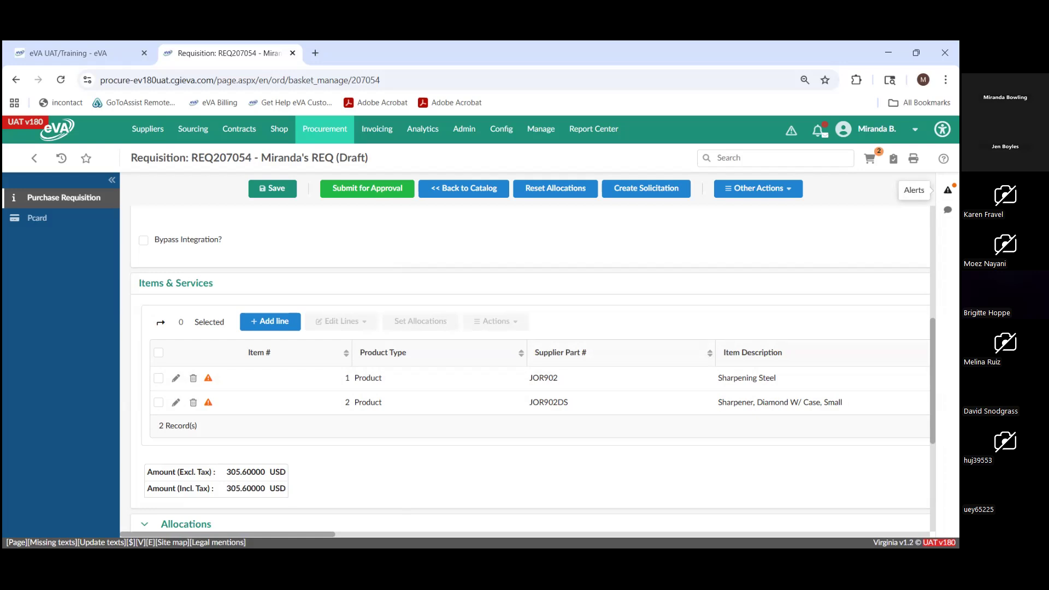
{"action": "left_click", "coordinate": [948, 189]}
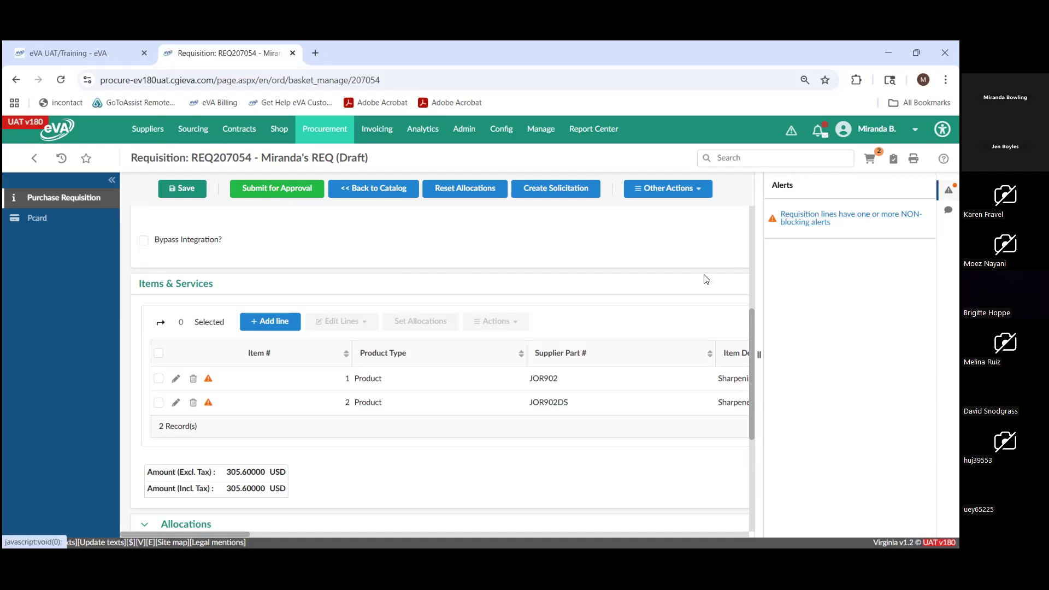
{"action": "mouse_move", "coordinate": [209, 380]}
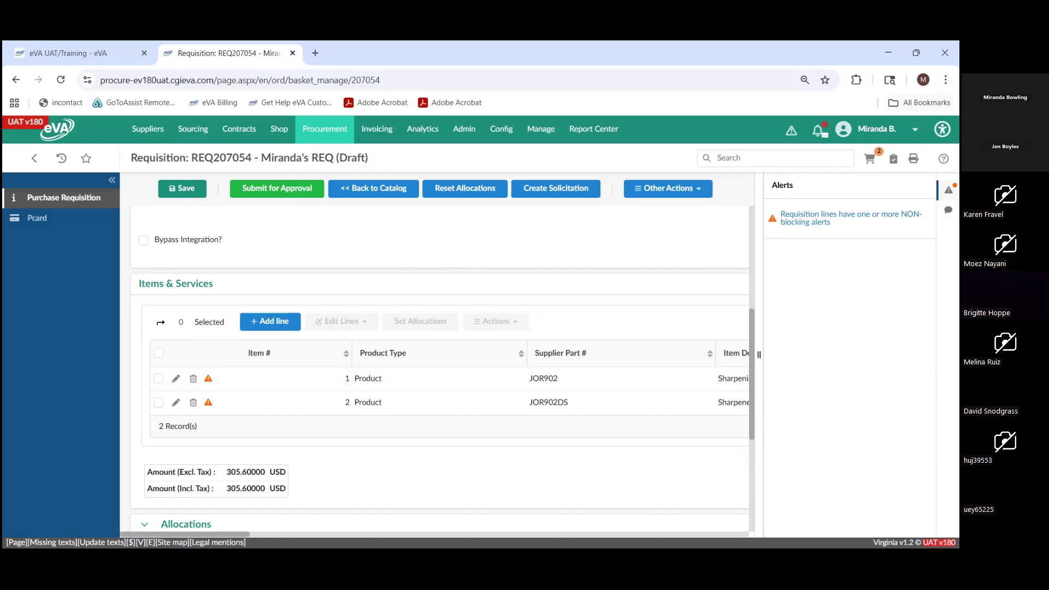
{"action": "left_click", "coordinate": [949, 190]}
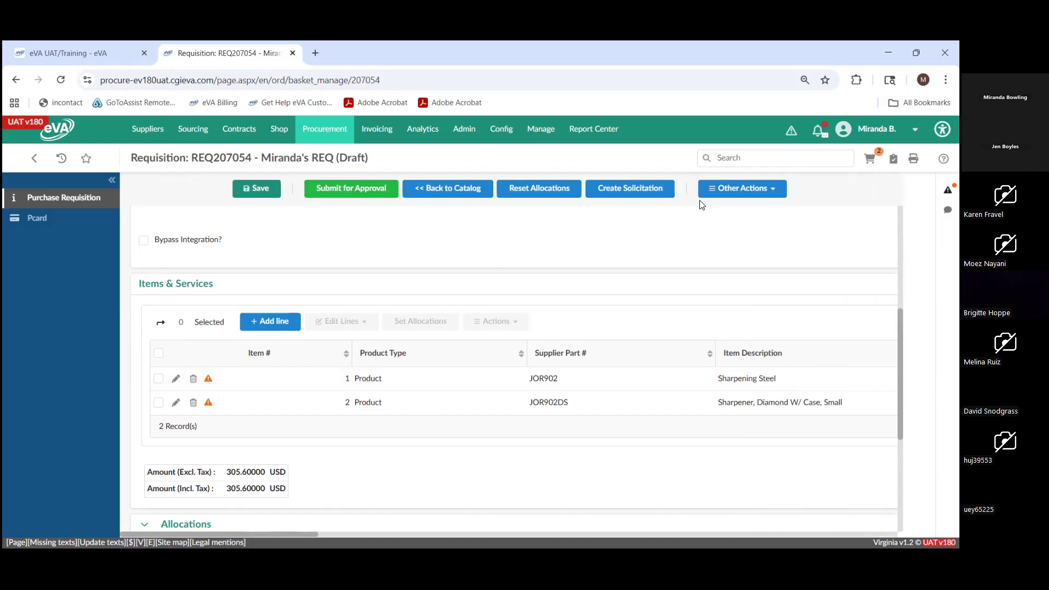
- Open the Sharpening Steel line's details and examine its product type, item type, description, ordered quantity and estimated costs
{"action": "left_click", "coordinate": [179, 382]}
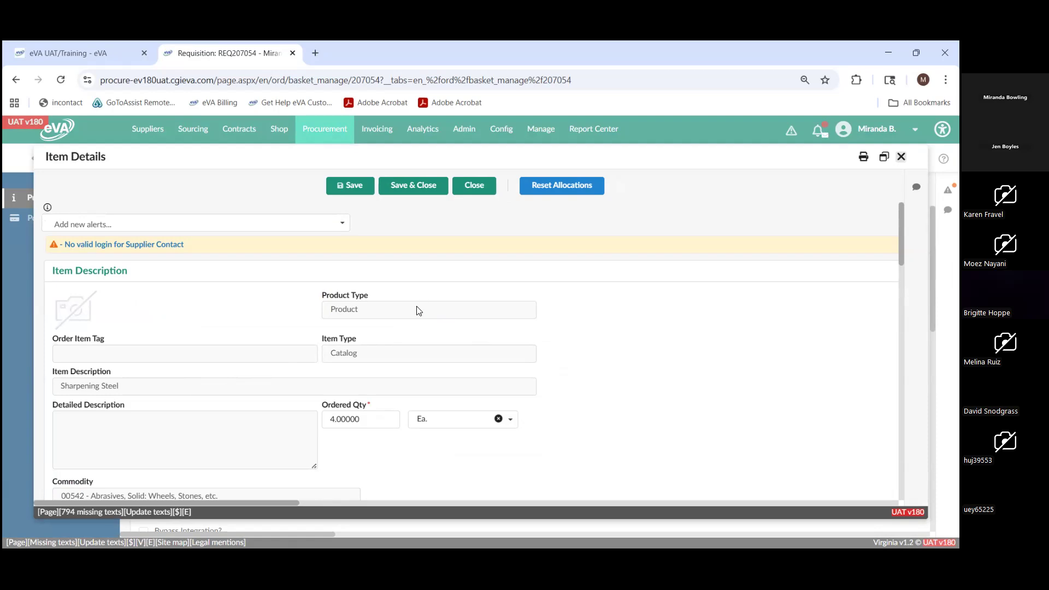
{"action": "left_click_drag", "start_coordinate": [360, 311], "coordinate": [328, 308]}
{"action": "left_click", "coordinate": [370, 363]}
{"action": "left_click_drag", "start_coordinate": [369, 363], "coordinate": [327, 359]}
{"action": "left_click", "coordinate": [209, 389]}
{"action": "scroll", "coordinate": [141, 383], "scroll_direction": "down", "scroll_amount": 1}
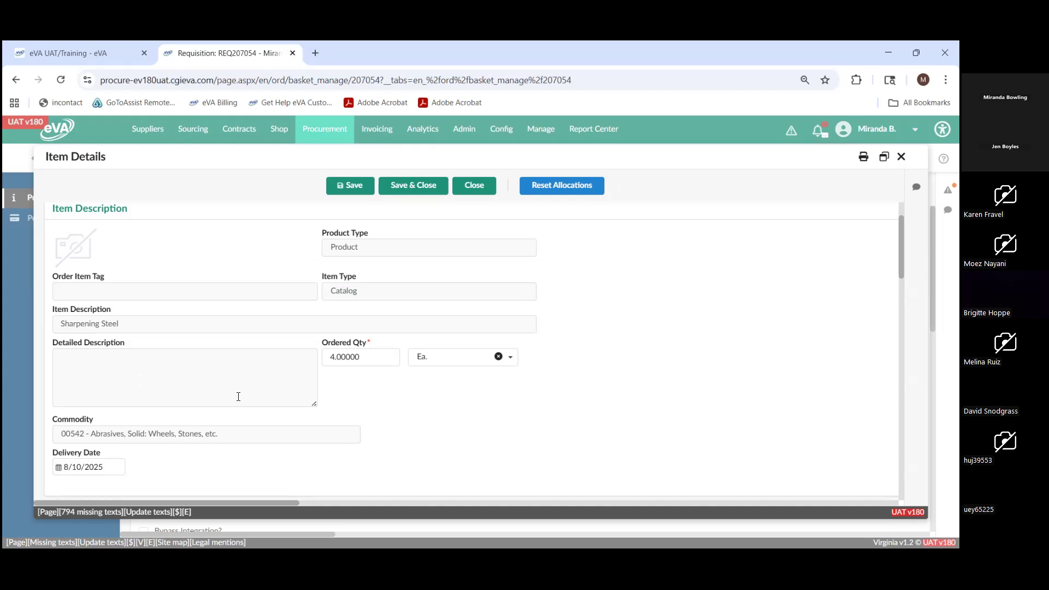
{"action": "left_click", "coordinate": [372, 358]}
{"action": "left_click", "coordinate": [276, 485]}
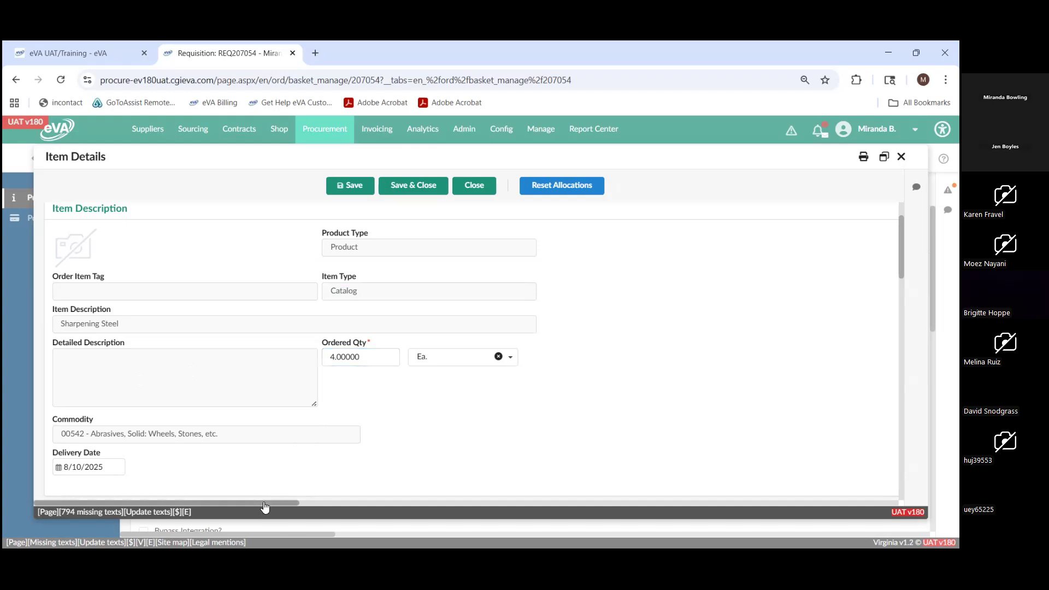
{"action": "left_click_drag", "start_coordinate": [262, 506], "coordinate": [621, 470]}
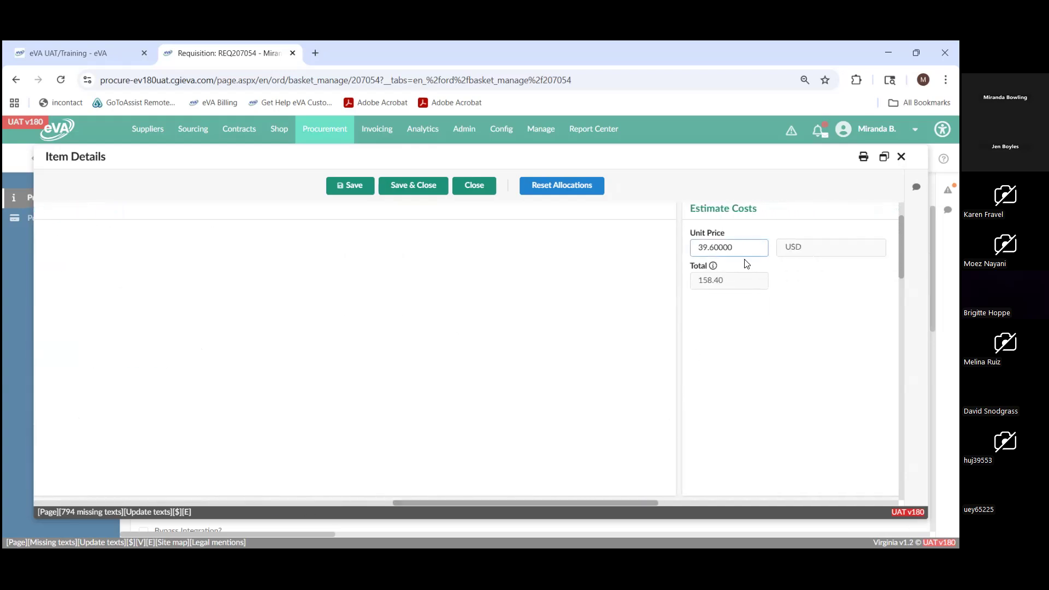
{"action": "left_click_drag", "start_coordinate": [608, 507], "coordinate": [257, 514]}
- Examine the Sharpening Steel line's delivery date, Deliver To and Suggested Supplier details
{"action": "scroll", "coordinate": [246, 343], "scroll_direction": "down", "scroll_amount": 3}
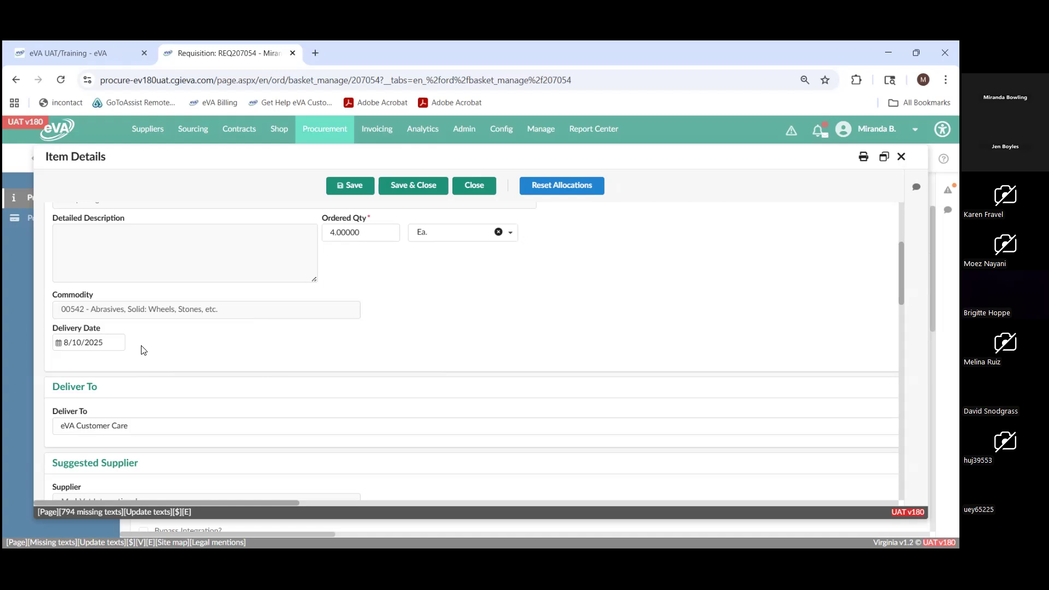
{"action": "scroll", "coordinate": [145, 348], "scroll_direction": "down", "scroll_amount": 1}
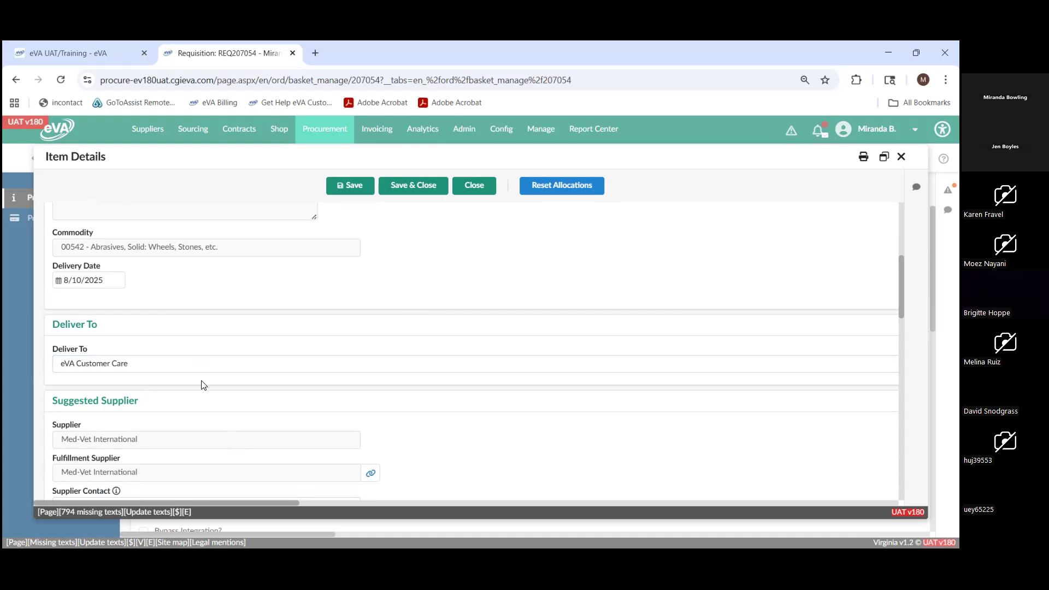
{"action": "scroll", "coordinate": [216, 425], "scroll_direction": "down", "scroll_amount": 2}
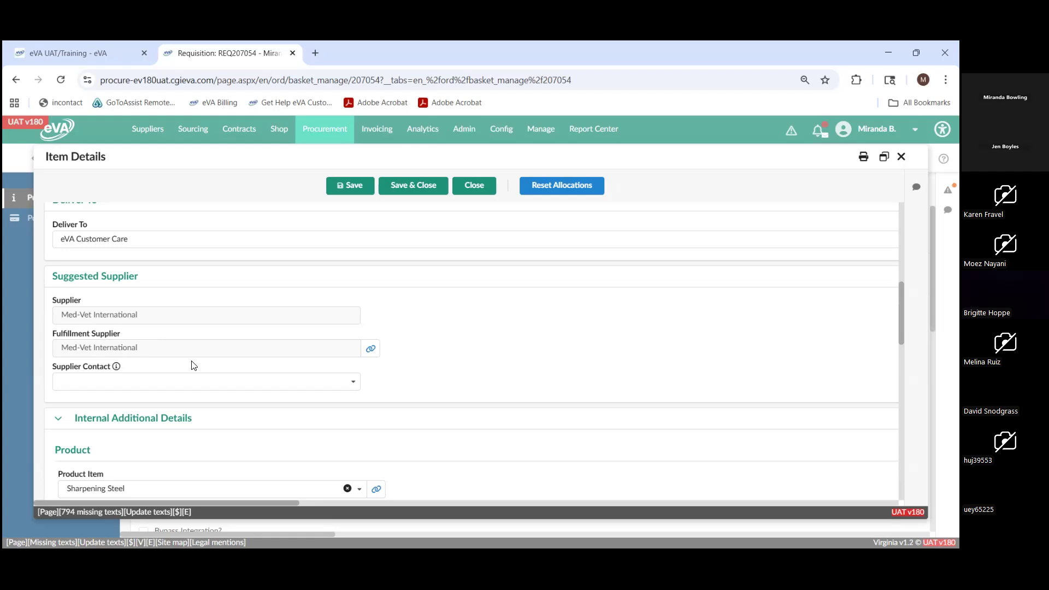
- Open the fulfillment supplier's record from the Sharpening Steel line, enlarge it, and examine its company, address and contact information
{"action": "left_click", "coordinate": [371, 350]}
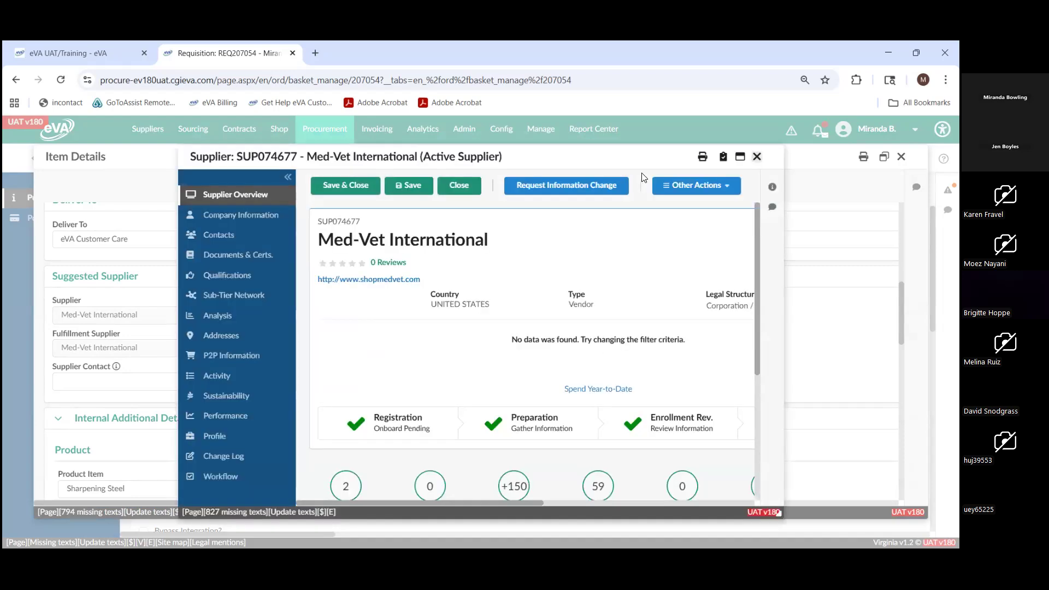
{"action": "left_click", "coordinate": [740, 157]}
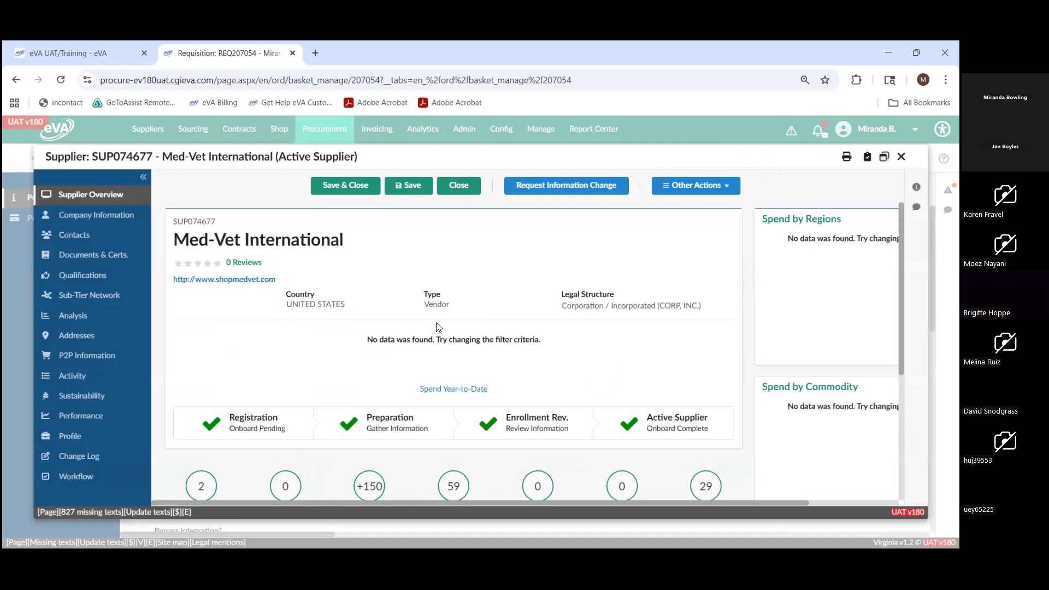
{"action": "left_click", "coordinate": [109, 220]}
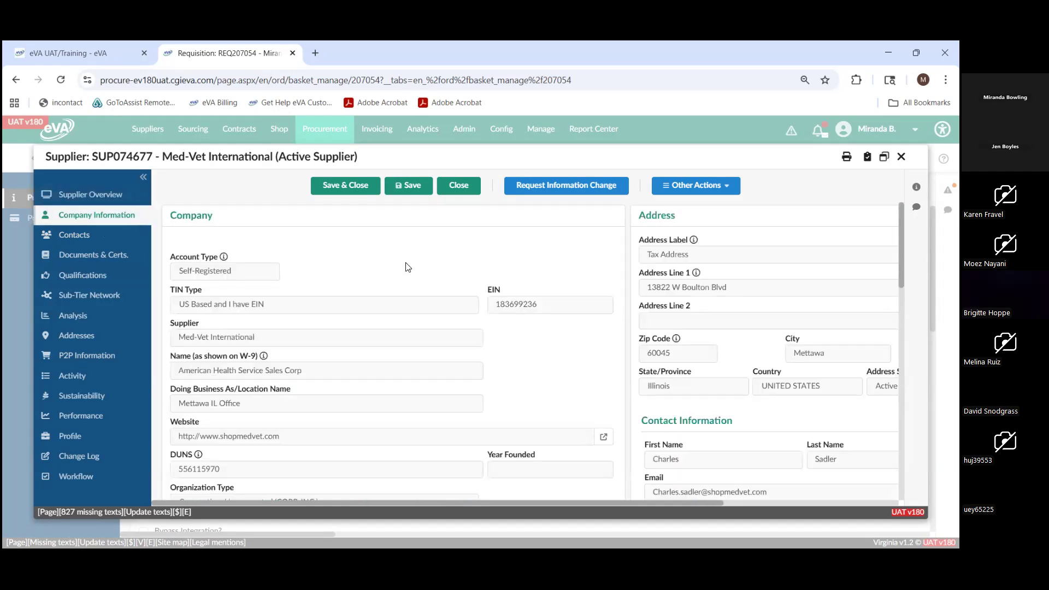
{"action": "scroll", "coordinate": [406, 267], "scroll_direction": "down", "scroll_amount": 1}
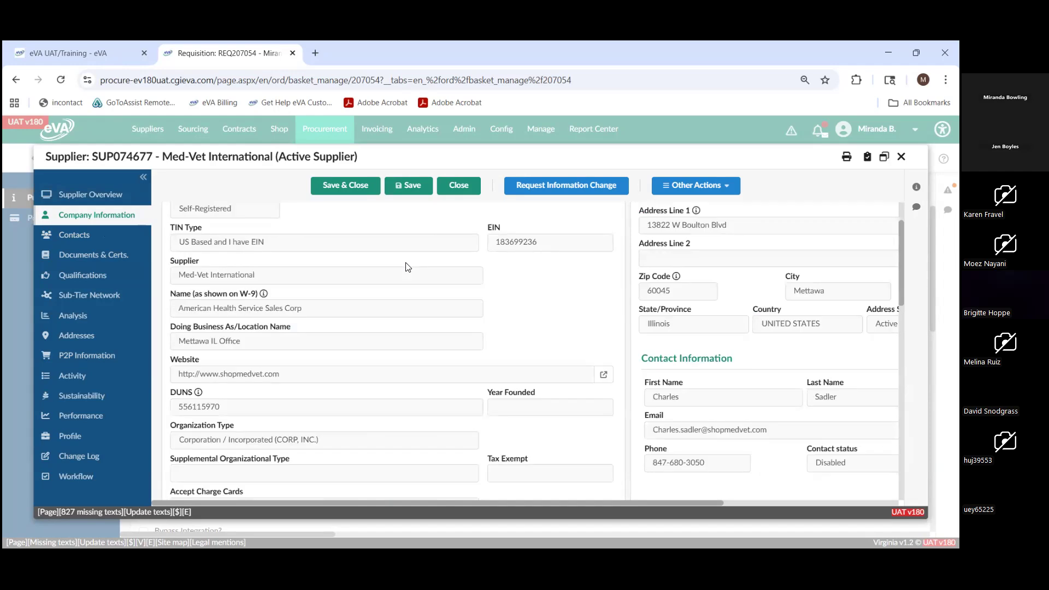
{"action": "scroll", "coordinate": [406, 268], "scroll_direction": "down", "scroll_amount": 1}
{"action": "scroll", "coordinate": [406, 267], "scroll_direction": "down", "scroll_amount": 1}
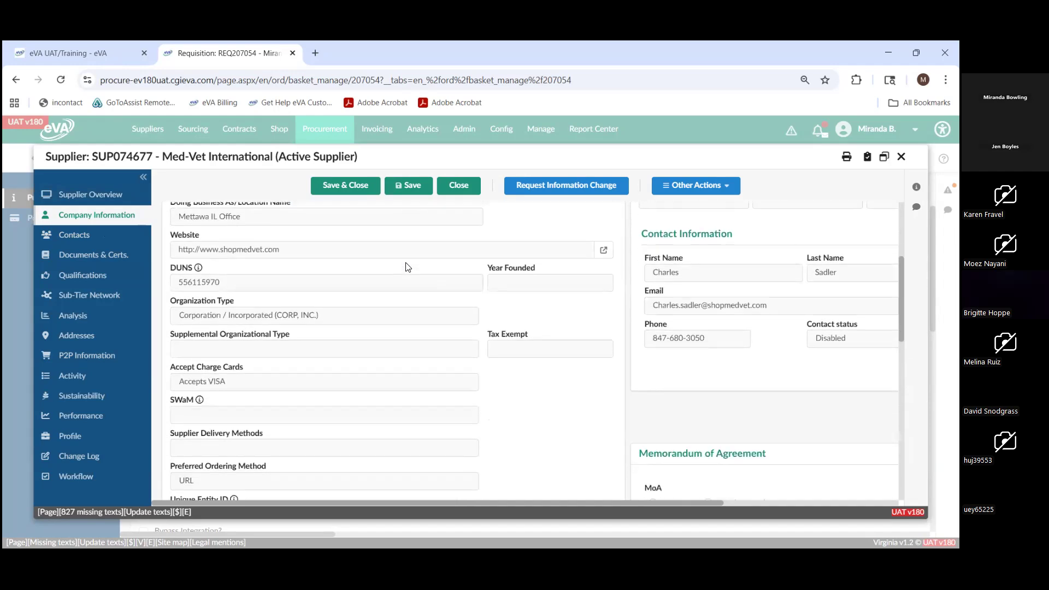
- Examine the supplier's ordering method, authorized name, internal information, hierarchy, tracking and accepted charge cards, and close the supplier record
{"action": "scroll", "coordinate": [406, 267], "scroll_direction": "down", "scroll_amount": 4}
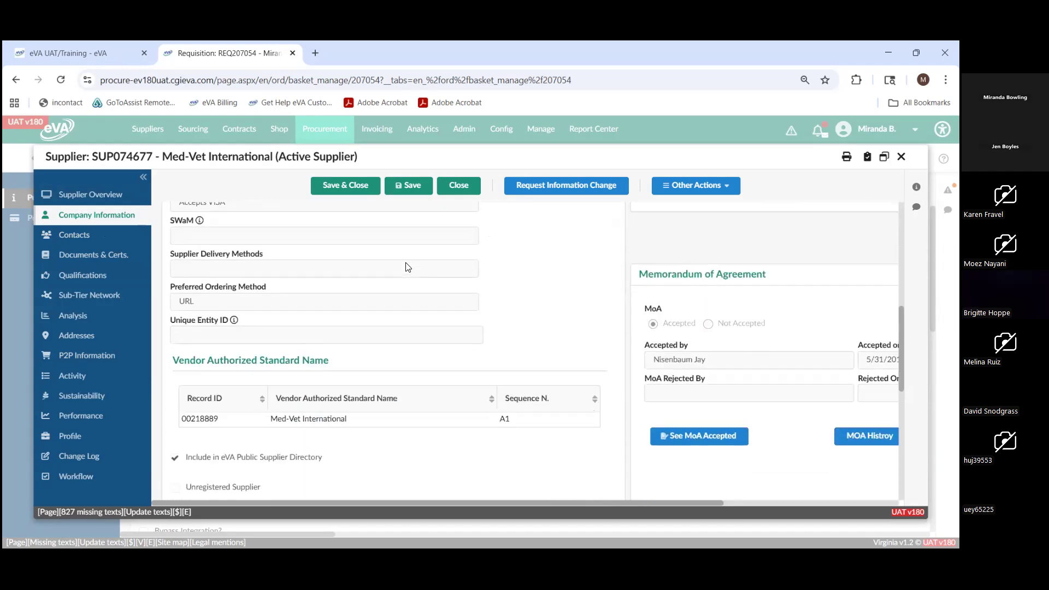
{"action": "scroll", "coordinate": [406, 267], "scroll_direction": "down", "scroll_amount": 2}
{"action": "scroll", "coordinate": [405, 267], "scroll_direction": "down", "scroll_amount": 2}
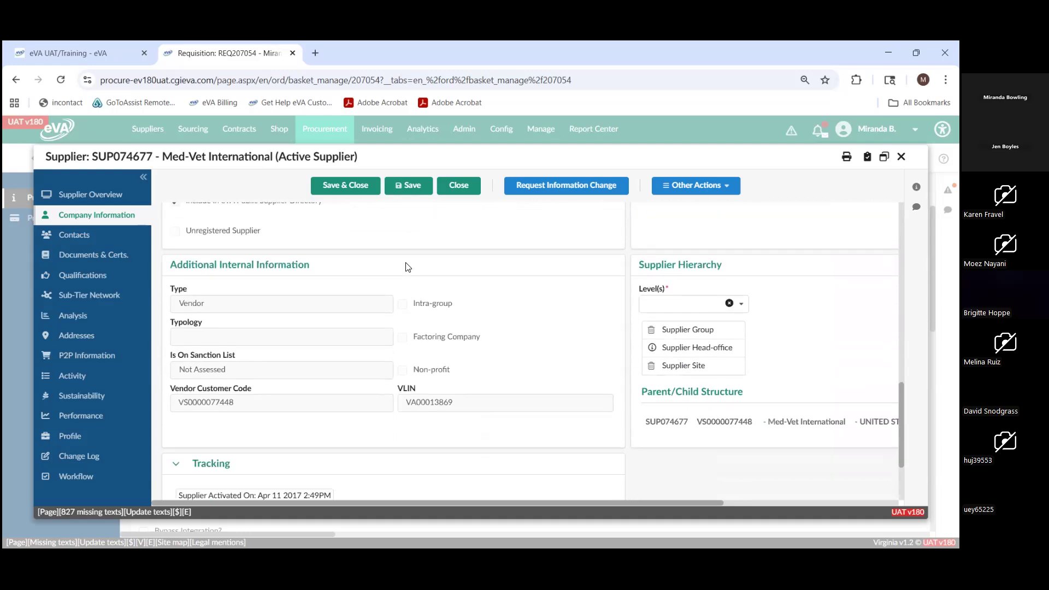
{"action": "scroll", "coordinate": [406, 268], "scroll_direction": "up", "scroll_amount": 4}
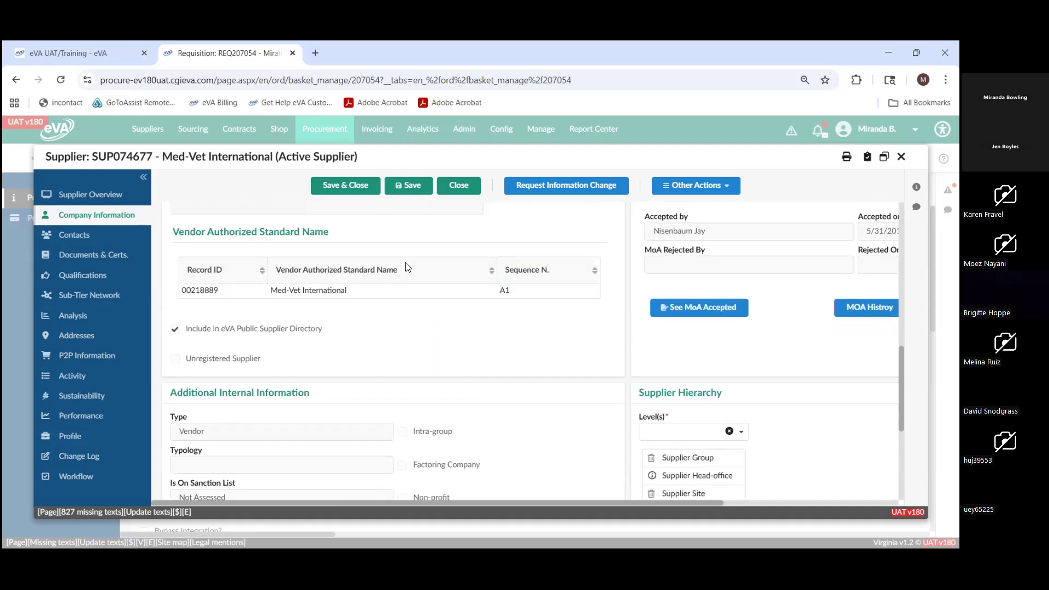
{"action": "scroll", "coordinate": [395, 341], "scroll_direction": "down", "scroll_amount": 5}
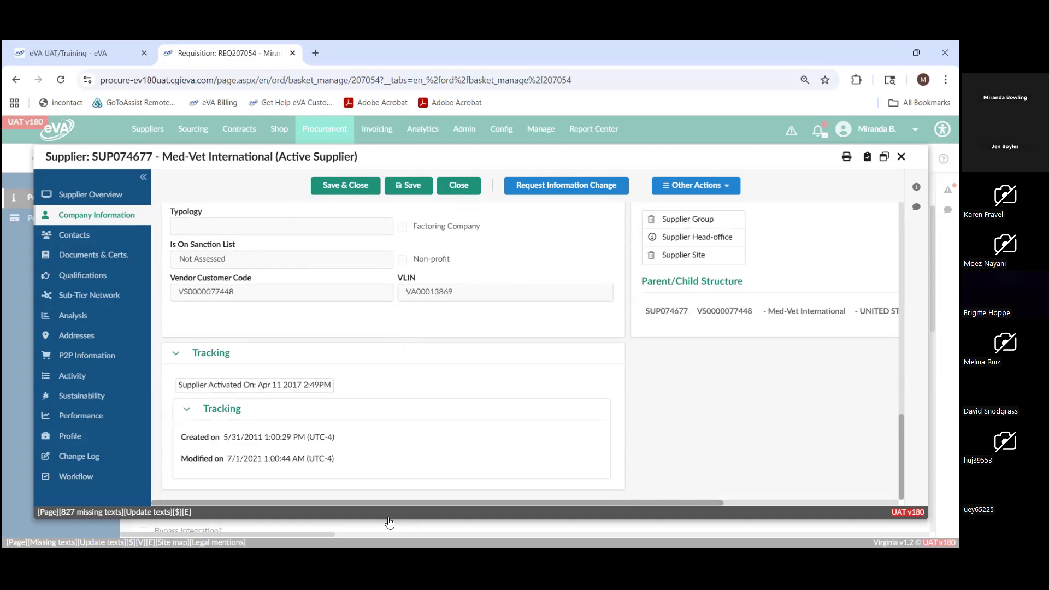
{"action": "left_click_drag", "start_coordinate": [393, 503], "coordinate": [507, 506]}
{"action": "scroll", "coordinate": [364, 463], "scroll_direction": "up", "scroll_amount": 3}
{"action": "left_click_drag", "start_coordinate": [424, 504], "coordinate": [290, 522]}
{"action": "scroll", "coordinate": [314, 441], "scroll_direction": "up", "scroll_amount": 5}
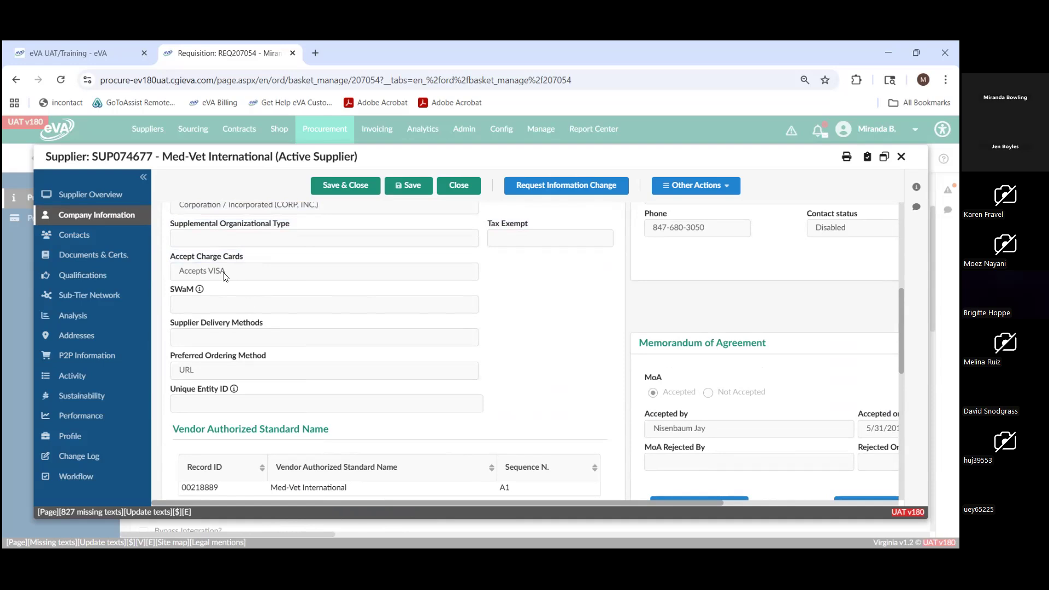
{"action": "left_click", "coordinate": [453, 192]}
- Check the line's supplier contact alert, and set the Supplier Contact to the second contact listed for Med-Vet International
{"action": "scroll", "coordinate": [355, 321], "scroll_direction": "down", "scroll_amount": 1}
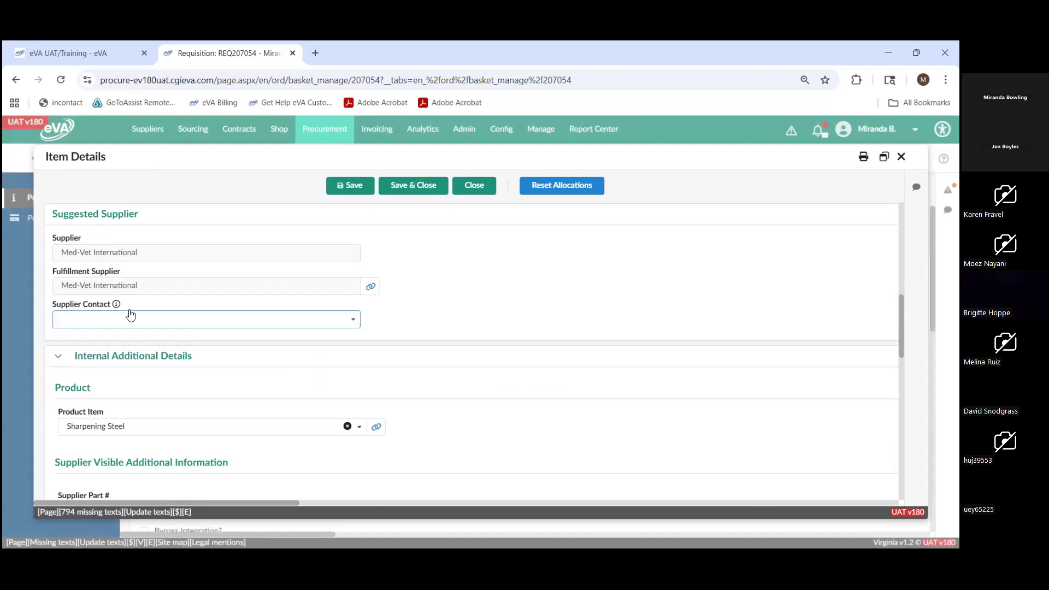
{"action": "left_click_drag", "start_coordinate": [111, 304], "coordinate": [57, 309]}
{"action": "scroll", "coordinate": [240, 344], "scroll_direction": "up", "scroll_amount": 5}
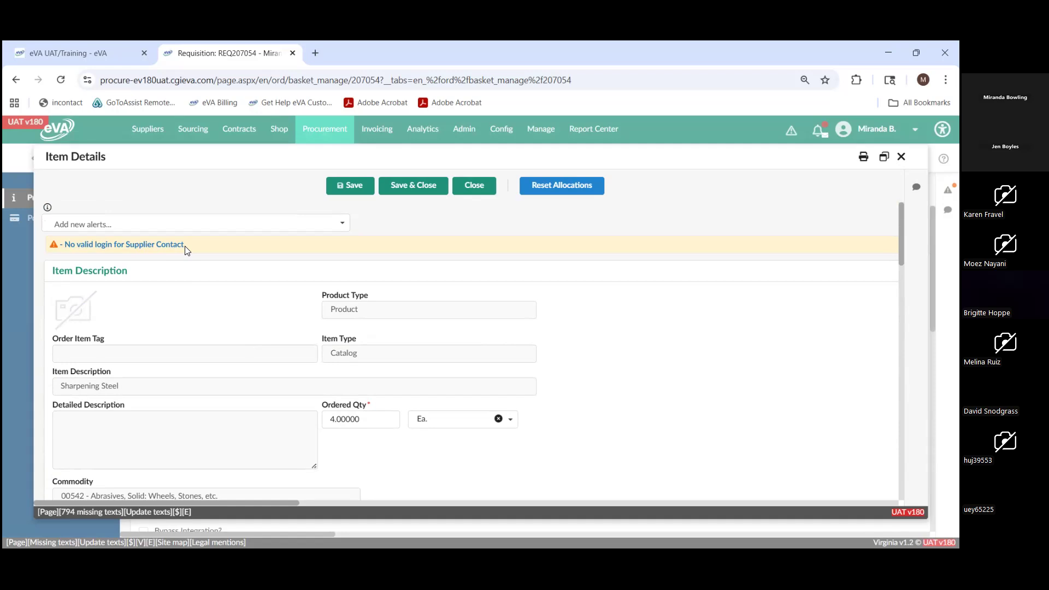
{"action": "scroll", "coordinate": [184, 250], "scroll_direction": "down", "scroll_amount": 10}
{"action": "left_click", "coordinate": [206, 319]}
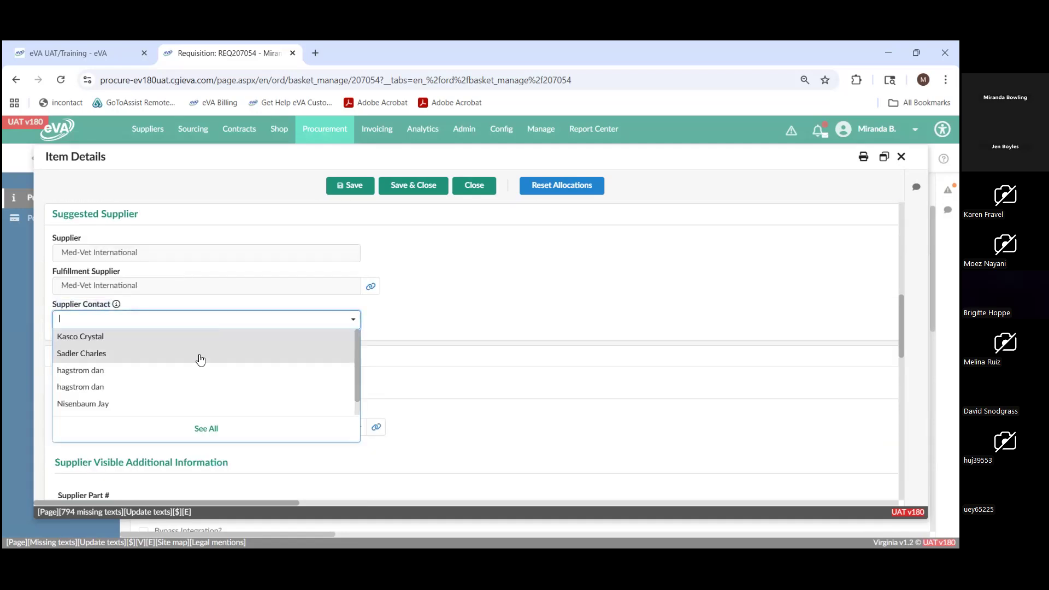
{"action": "left_click", "coordinate": [200, 359]}
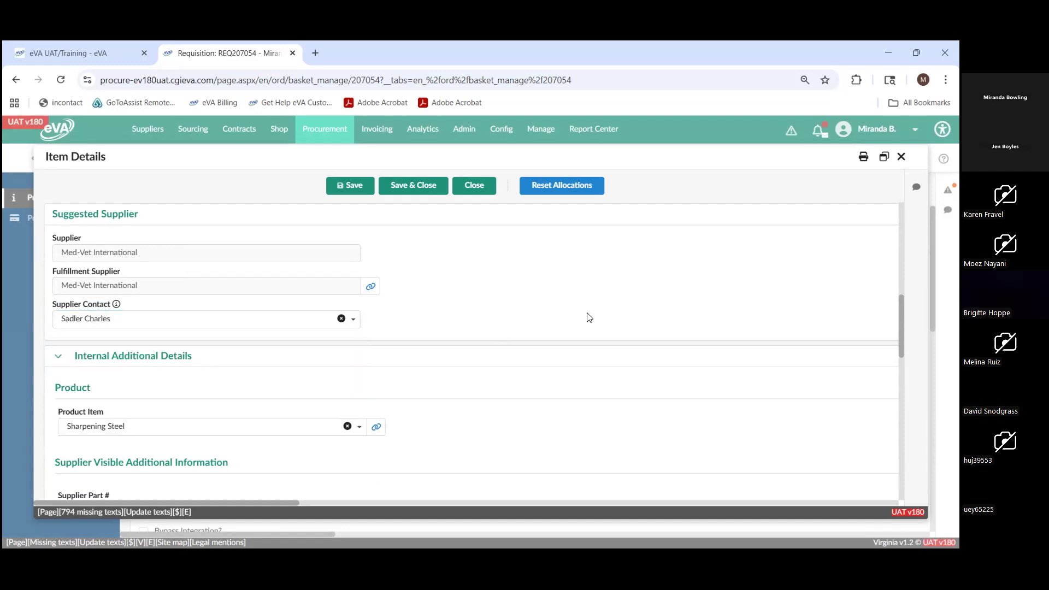
- Review the Sharpening Steel line's supplier-visible information, other details, internal comments and allocations
{"action": "scroll", "coordinate": [417, 215], "scroll_direction": "up", "scroll_amount": 2}
{"action": "scroll", "coordinate": [417, 239], "scroll_direction": "down", "scroll_amount": 3}
{"action": "scroll", "coordinate": [417, 241], "scroll_direction": "down", "scroll_amount": 5}
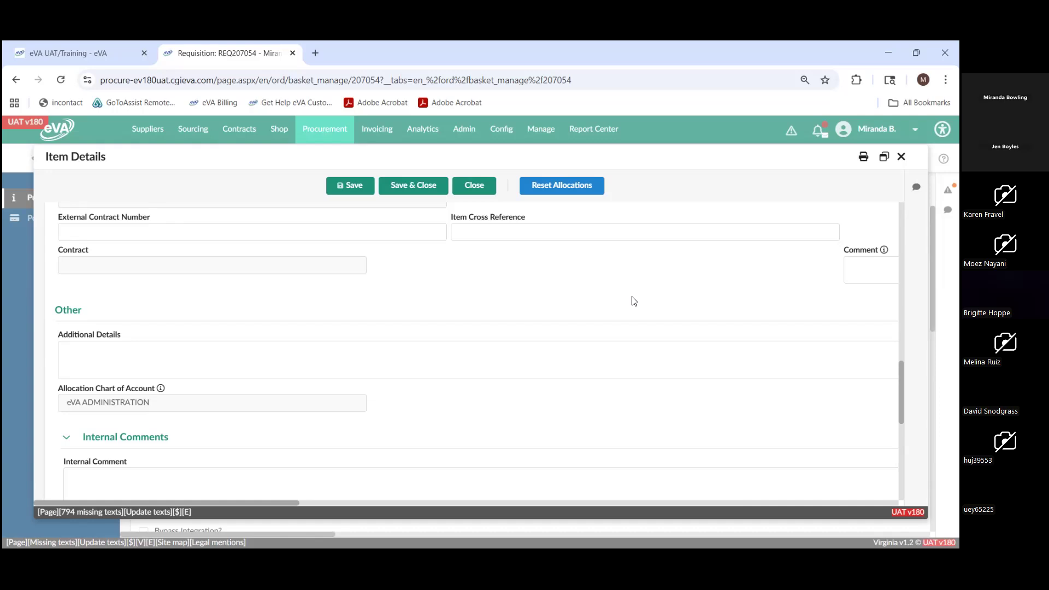
{"action": "scroll", "coordinate": [634, 301], "scroll_direction": "up", "scroll_amount": 1}
{"action": "scroll", "coordinate": [634, 300], "scroll_direction": "down", "scroll_amount": 5}
{"action": "scroll", "coordinate": [633, 297], "scroll_direction": "down", "scroll_amount": 2}
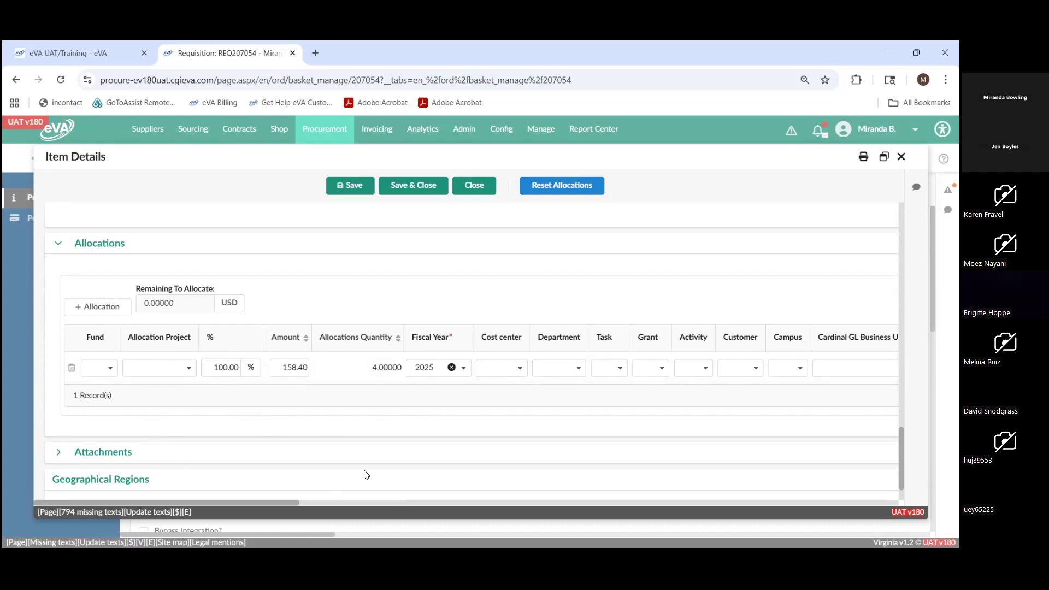
- Start a Supplier Document attachment titled Test for the Sharpening Steel line, and close it without saving
{"action": "left_click", "coordinate": [60, 452]}
{"action": "scroll", "coordinate": [190, 428], "scroll_direction": "down", "scroll_amount": 2}
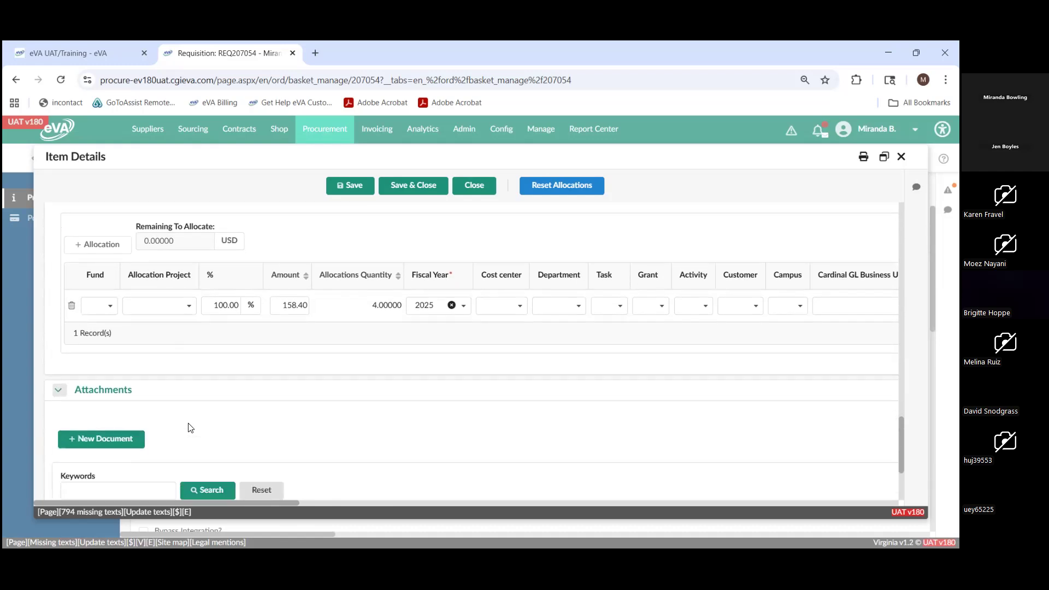
{"action": "scroll", "coordinate": [190, 427], "scroll_direction": "down", "scroll_amount": 2}
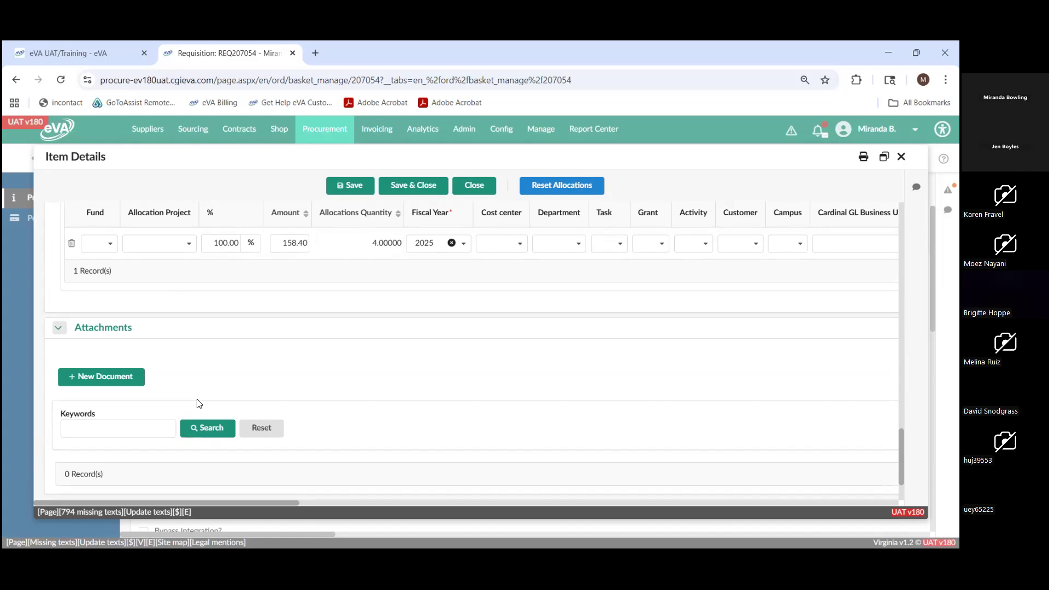
{"action": "left_click", "coordinate": [108, 383]}
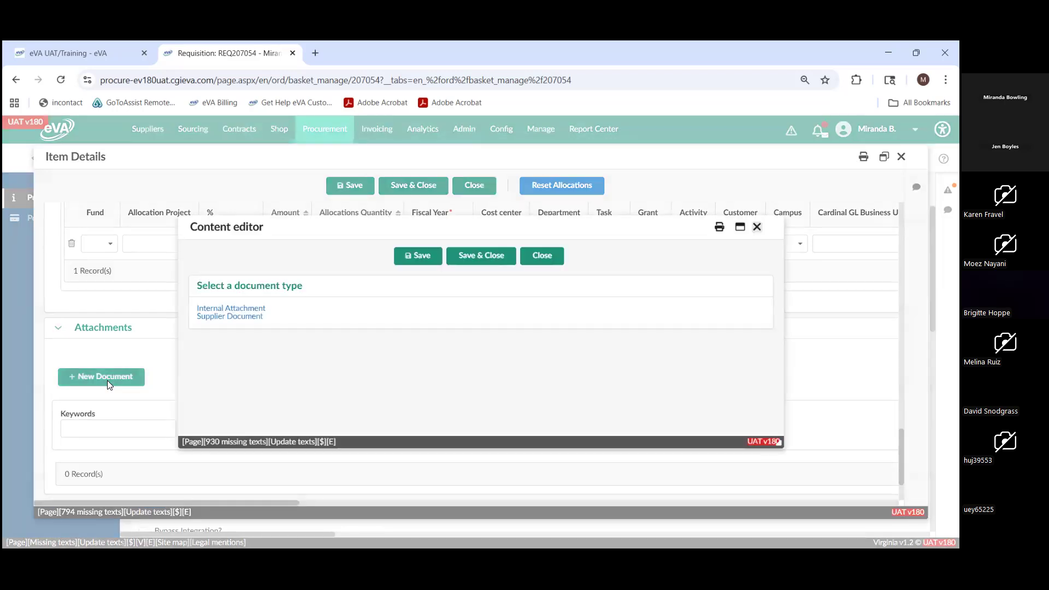
{"action": "left_click", "coordinate": [241, 318]}
{"action": "left_click", "coordinate": [254, 267]}
{"action": "type", "text": "Test"}
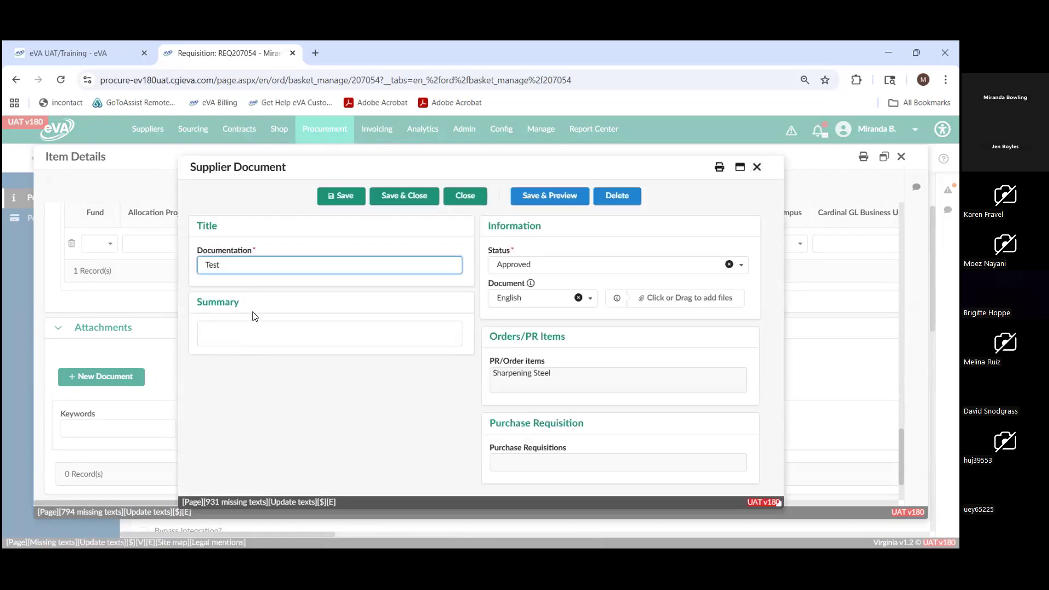
{"action": "left_click", "coordinate": [258, 328]}
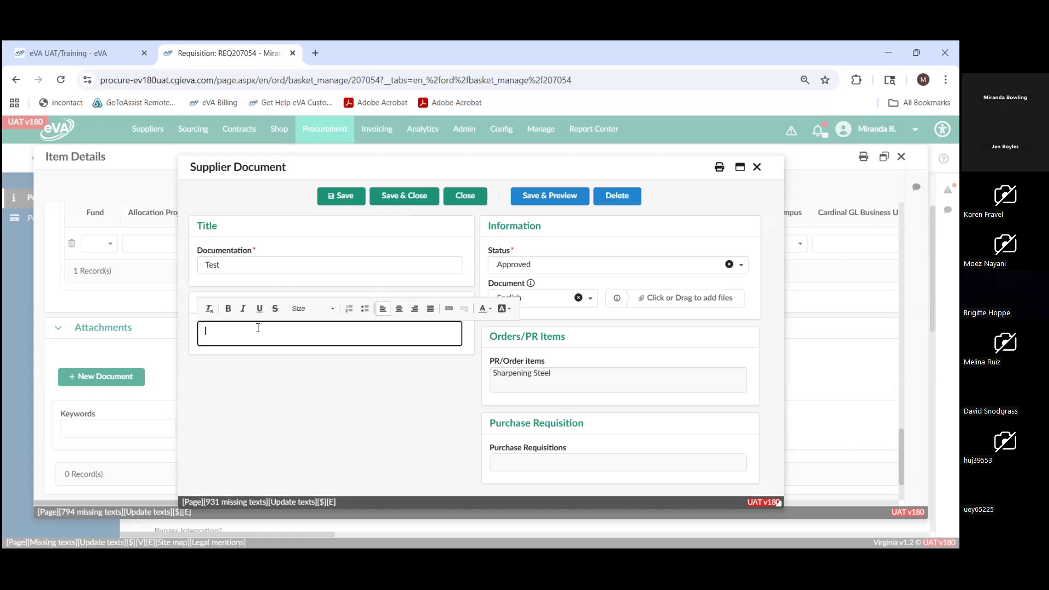
{"action": "left_click", "coordinate": [263, 375]}
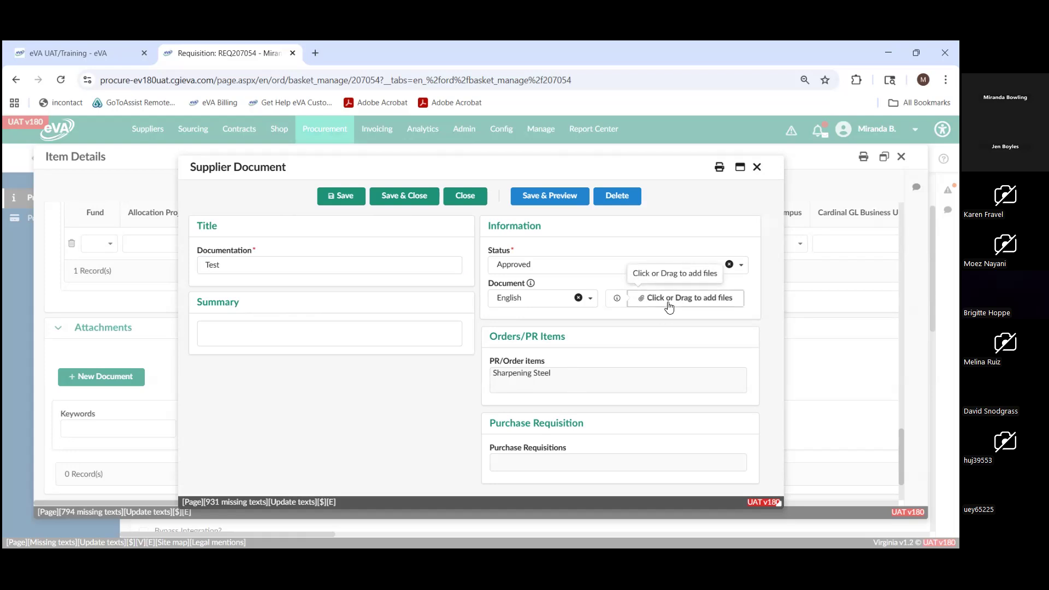
{"action": "left_click", "coordinate": [462, 202]}
- Look back over the Sharpening Steel line's details, and save and close the line
{"action": "scroll", "coordinate": [456, 411], "scroll_direction": "up", "scroll_amount": 1}
{"action": "scroll", "coordinate": [456, 411], "scroll_direction": "up", "scroll_amount": 4}
{"action": "scroll", "coordinate": [457, 410], "scroll_direction": "down", "scroll_amount": 3}
{"action": "left_click", "coordinate": [418, 364]}
{"action": "scroll", "coordinate": [416, 375], "scroll_direction": "up", "scroll_amount": 5}
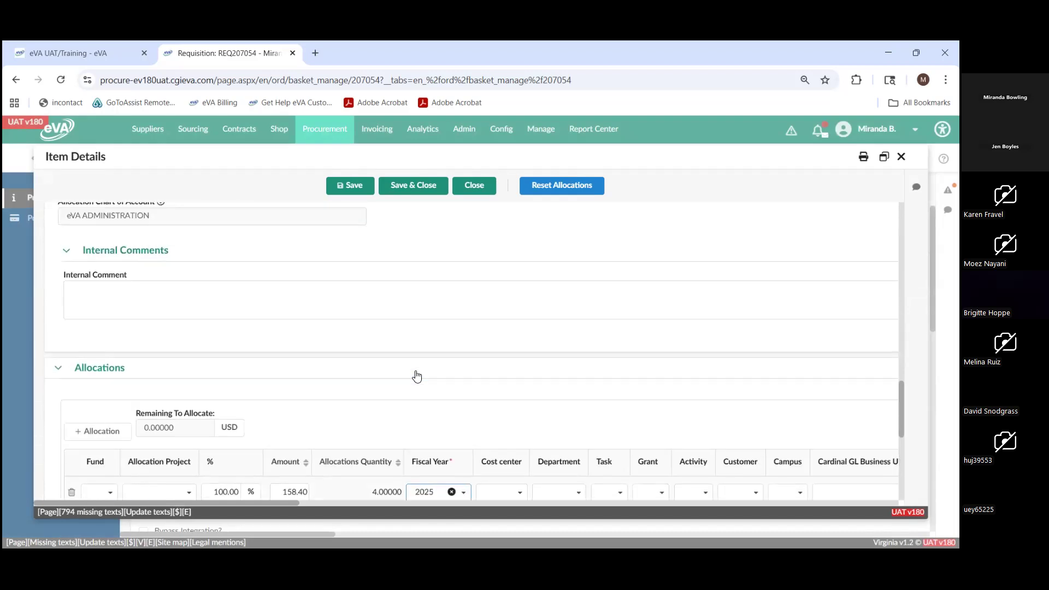
{"action": "scroll", "coordinate": [422, 376], "scroll_direction": "up", "scroll_amount": 1}
{"action": "scroll", "coordinate": [422, 375], "scroll_direction": "down", "scroll_amount": 1}
{"action": "scroll", "coordinate": [421, 374], "scroll_direction": "up", "scroll_amount": 10}
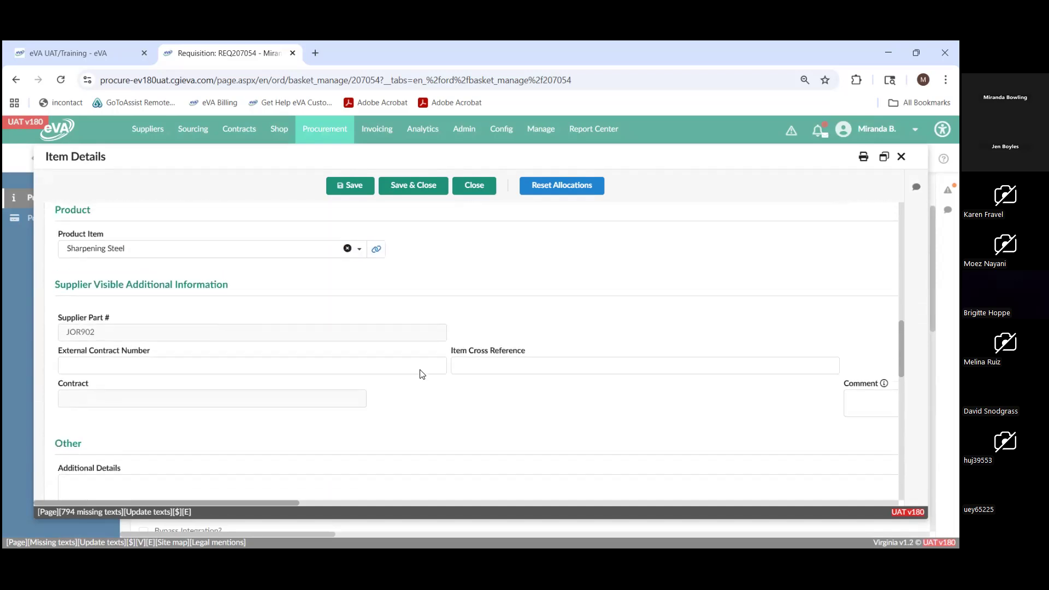
{"action": "scroll", "coordinate": [422, 374], "scroll_direction": "up", "scroll_amount": 5}
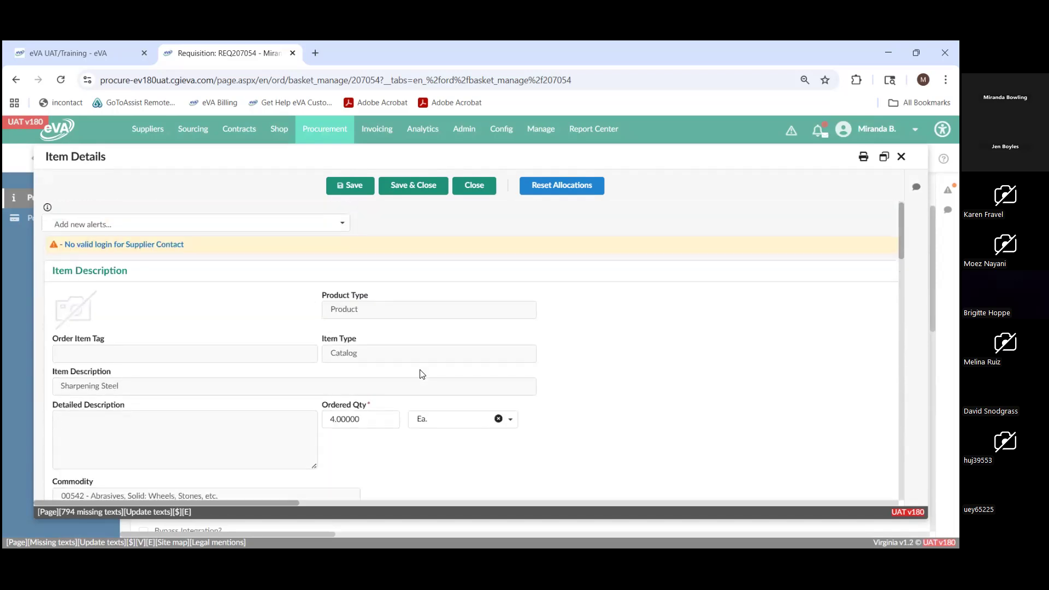
{"action": "left_click", "coordinate": [414, 188]}
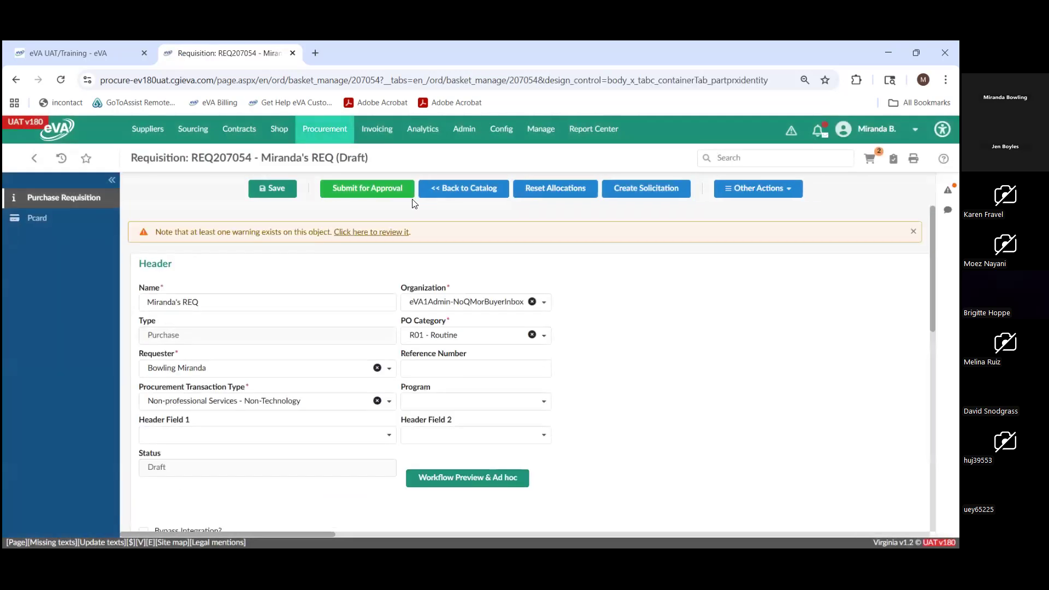
- Review the requisition's header, Items & Services lines, total amounts and line allocations
{"action": "scroll", "coordinate": [554, 331], "scroll_direction": "down", "scroll_amount": 1}
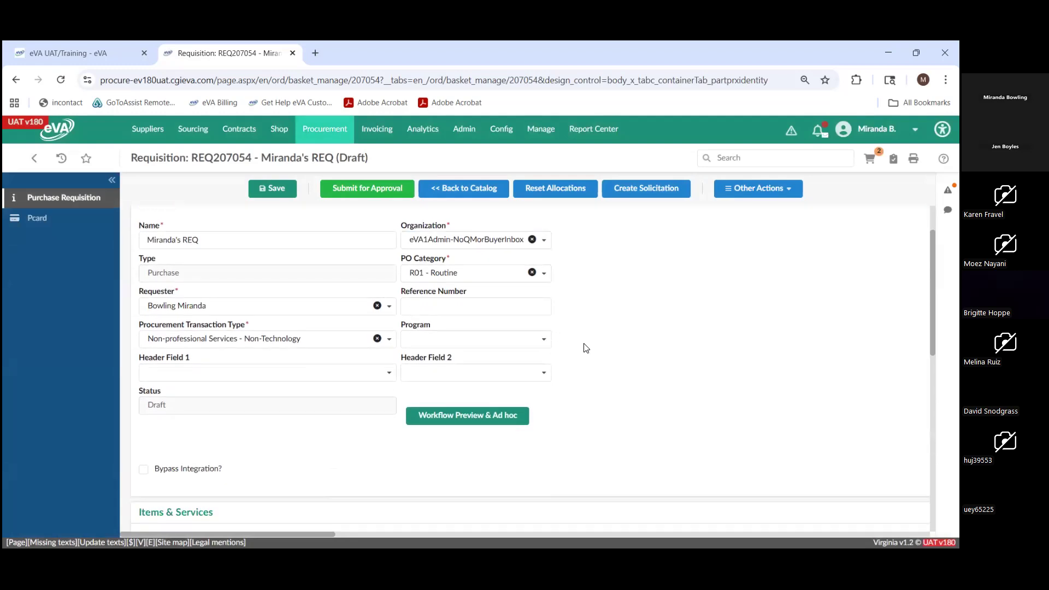
{"action": "scroll", "coordinate": [584, 348], "scroll_direction": "down", "scroll_amount": 4}
{"action": "scroll", "coordinate": [586, 358], "scroll_direction": "down", "scroll_amount": 3}
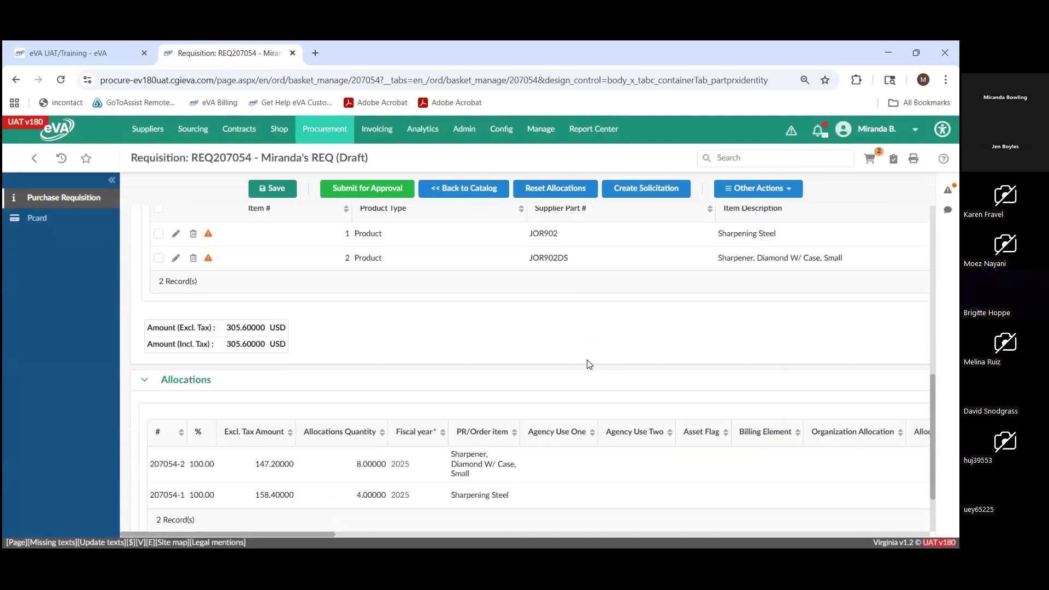
{"action": "scroll", "coordinate": [544, 408], "scroll_direction": "up", "scroll_amount": 3}
{"action": "scroll", "coordinate": [512, 427], "scroll_direction": "down", "scroll_amount": 2}
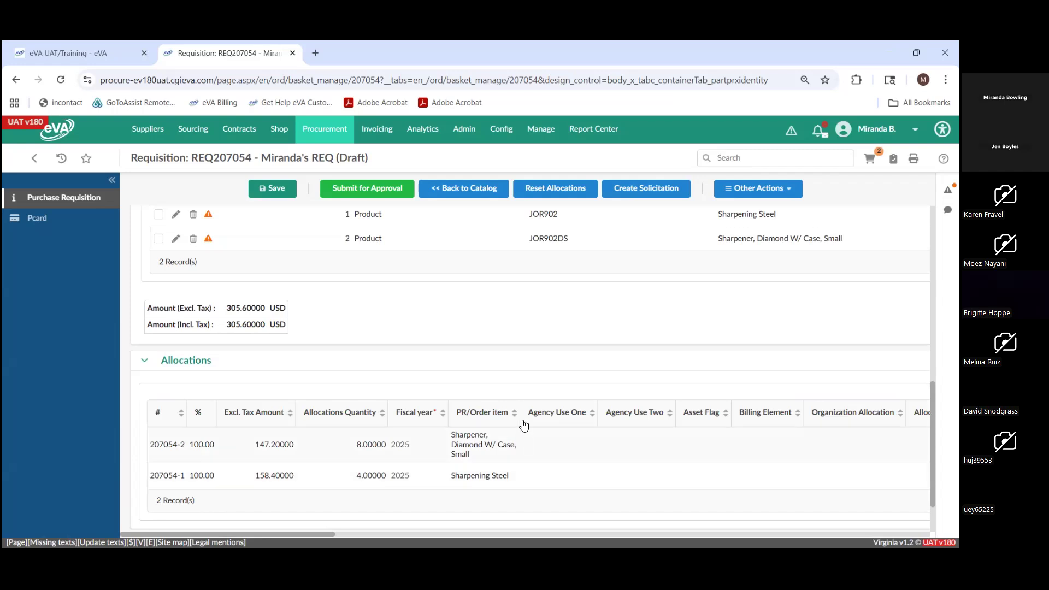
{"action": "scroll", "coordinate": [432, 351], "scroll_direction": "down", "scroll_amount": 1}
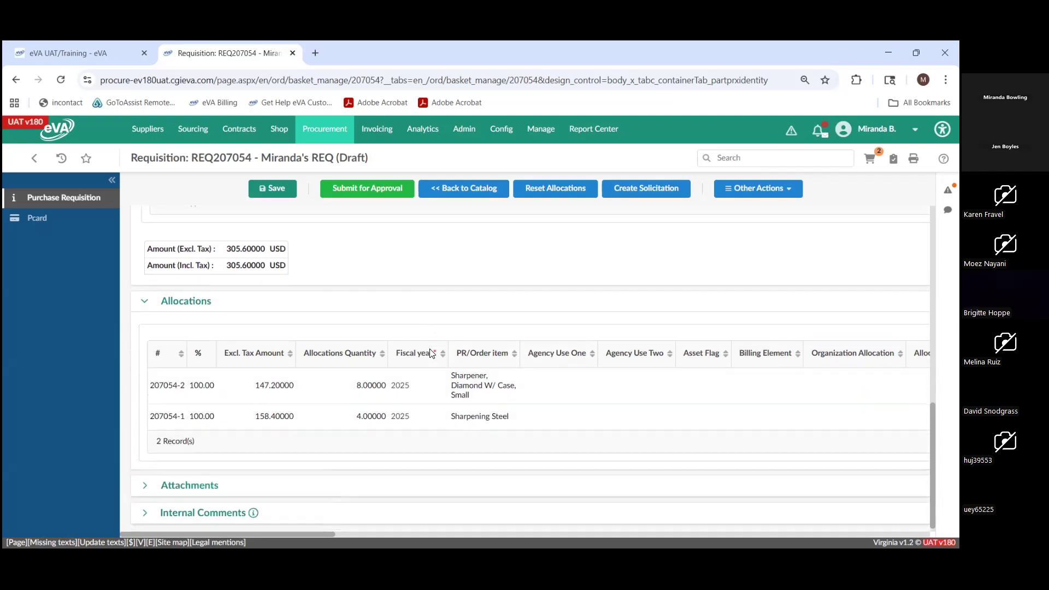
- Expand the requisition's attachments, view the document types offered for a new document, and close the content editor
{"action": "left_click", "coordinate": [145, 484]}
{"action": "scroll", "coordinate": [440, 383], "scroll_direction": "down", "scroll_amount": 2}
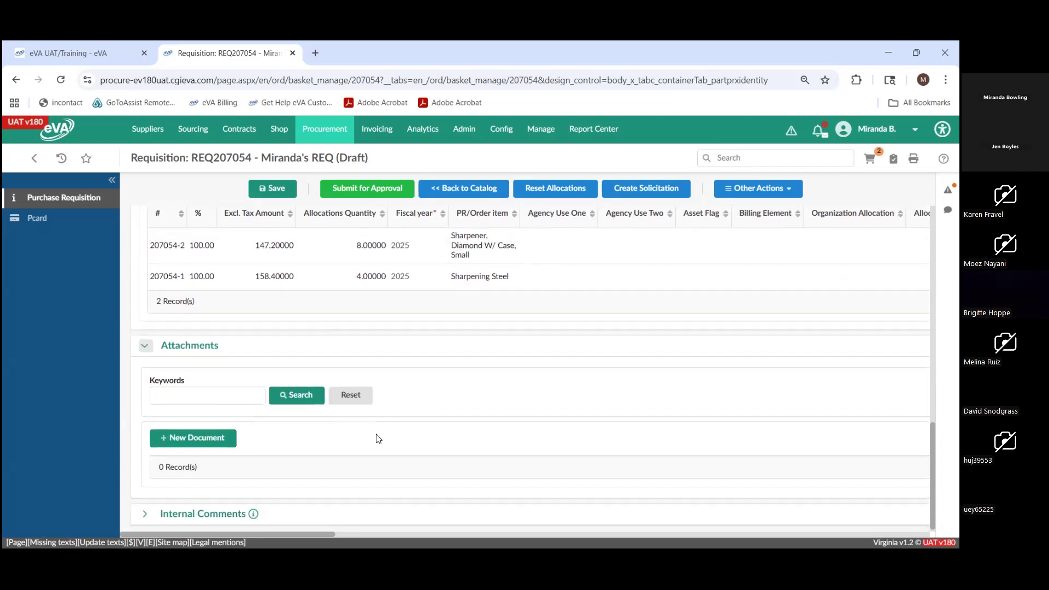
{"action": "left_click", "coordinate": [213, 436]}
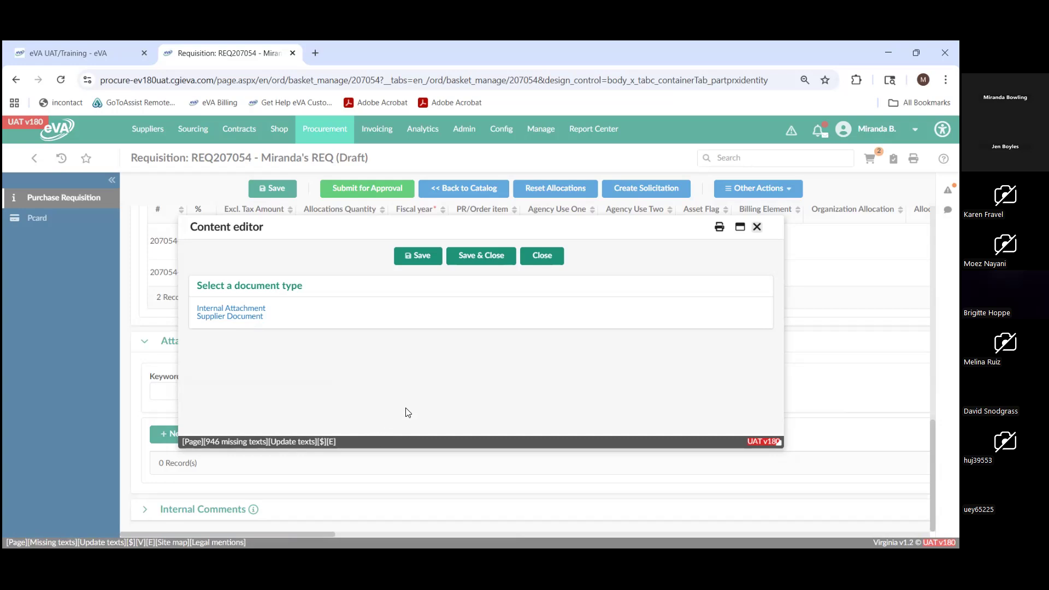
{"action": "left_click", "coordinate": [548, 260]}
- Look back over the requisition's line items and header, and open its Pcard page
{"action": "scroll", "coordinate": [525, 458], "scroll_direction": "up", "scroll_amount": 6}
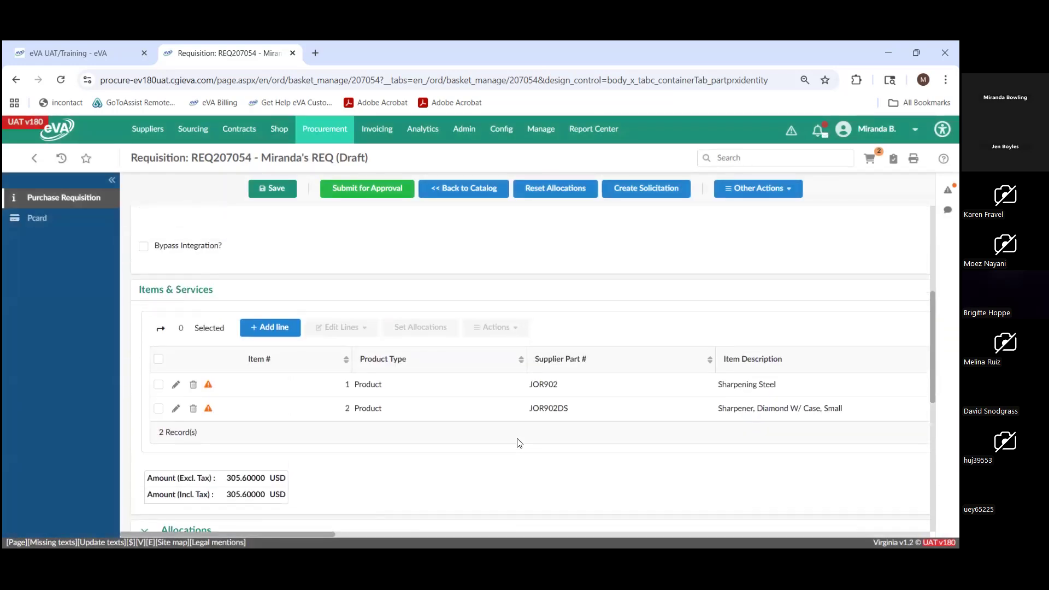
{"action": "scroll", "coordinate": [429, 281], "scroll_direction": "up", "scroll_amount": 5}
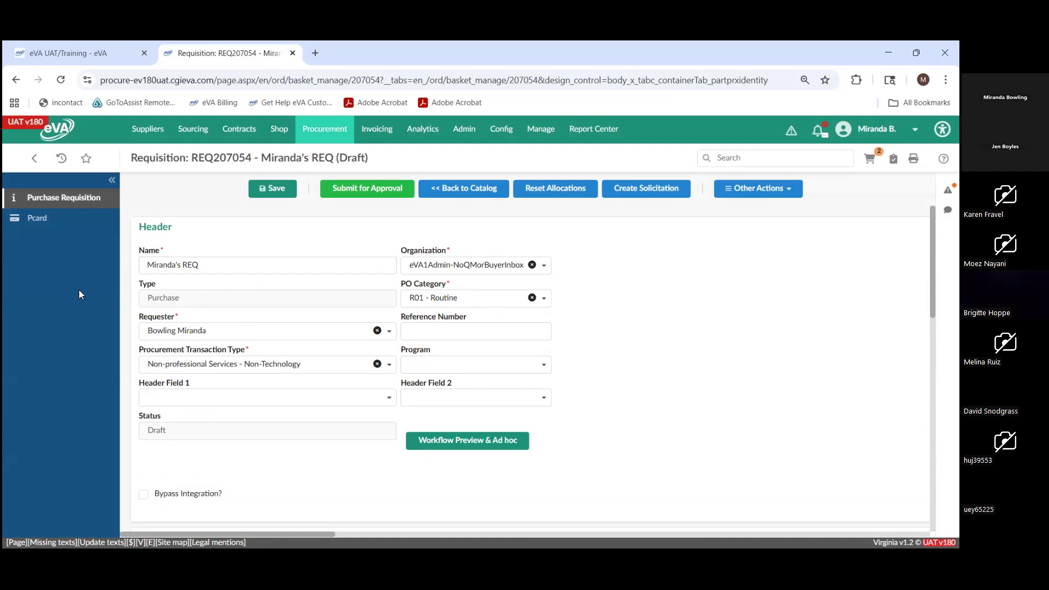
{"action": "left_click", "coordinate": [41, 226]}
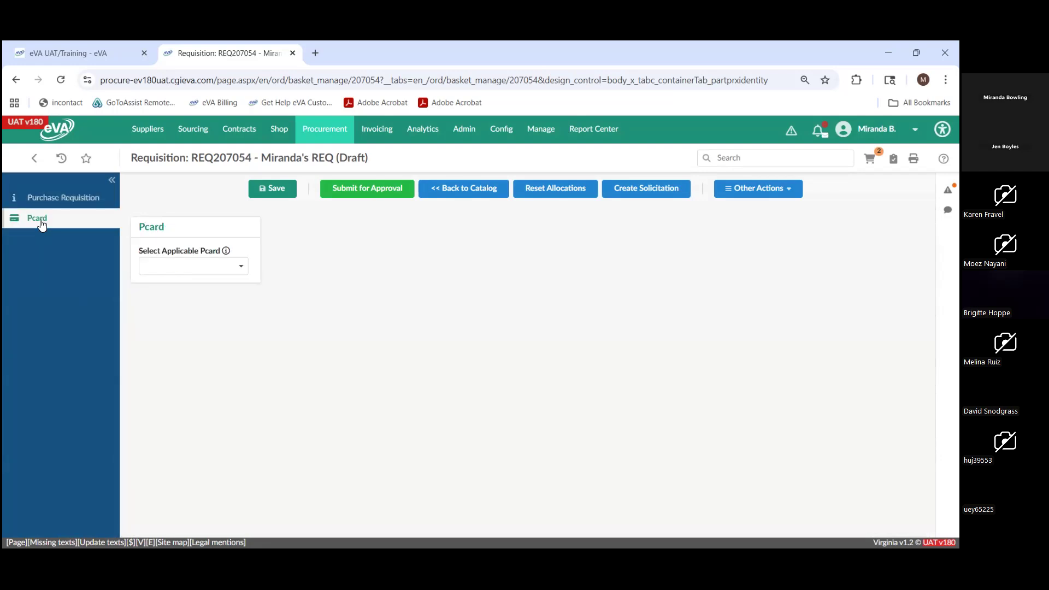
- Select 180 Pcard as the requisition's applicable Pcard and save the requisition
{"action": "left_click", "coordinate": [209, 267]}
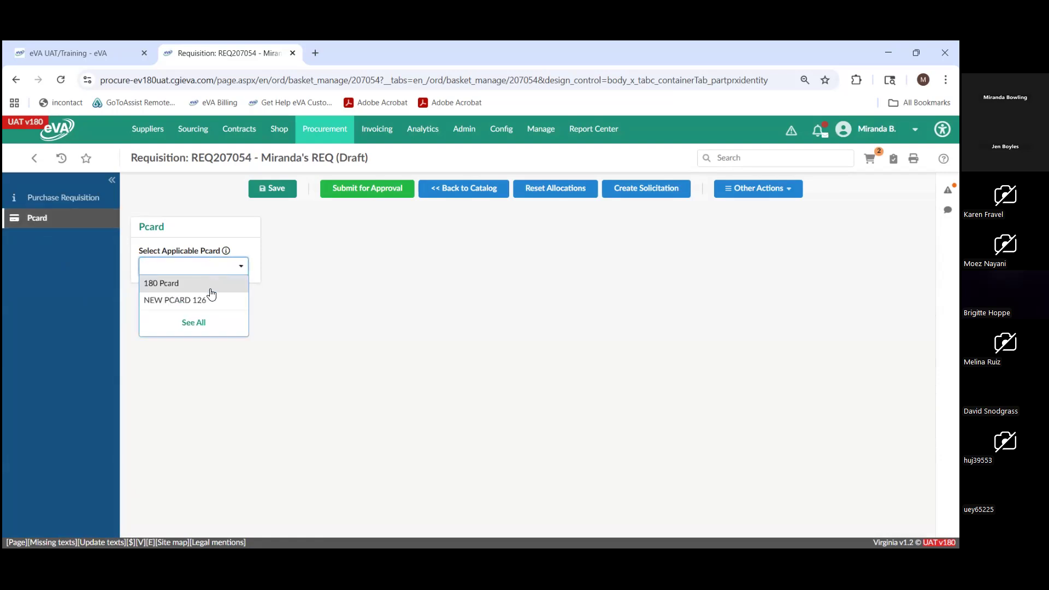
{"action": "left_click", "coordinate": [210, 290]}
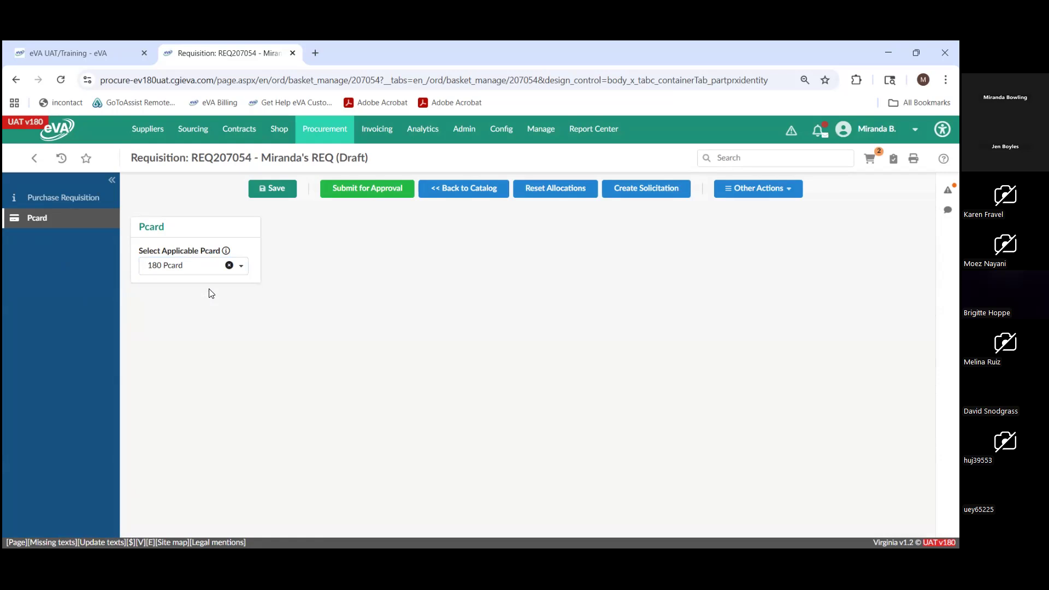
{"action": "left_click", "coordinate": [270, 191]}
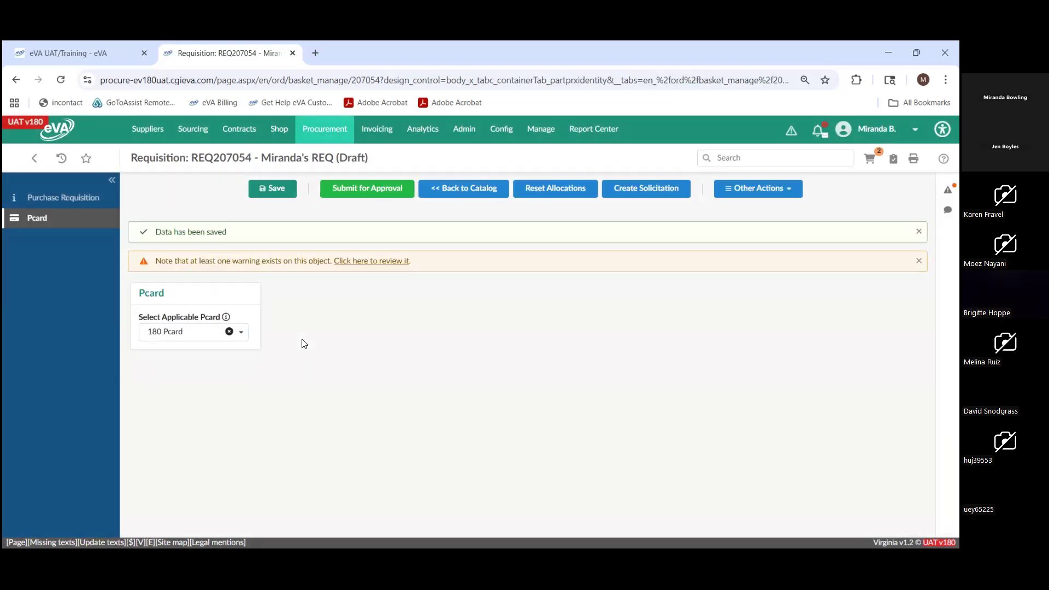
- Return to the Purchase Requisition page and submit the requisition for approval
{"action": "left_click", "coordinate": [83, 198]}
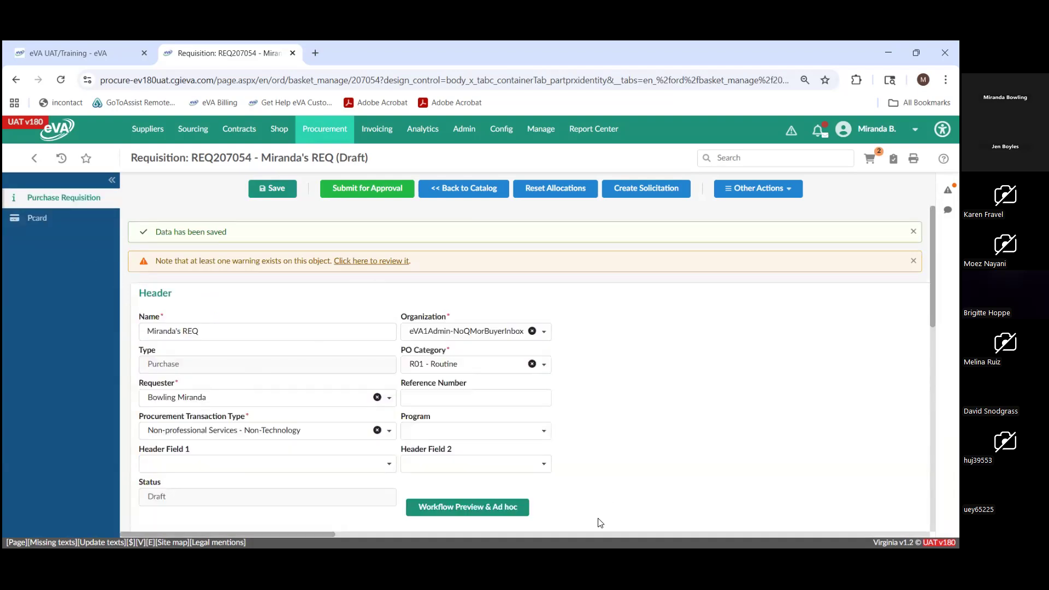
{"action": "left_click", "coordinate": [365, 193]}
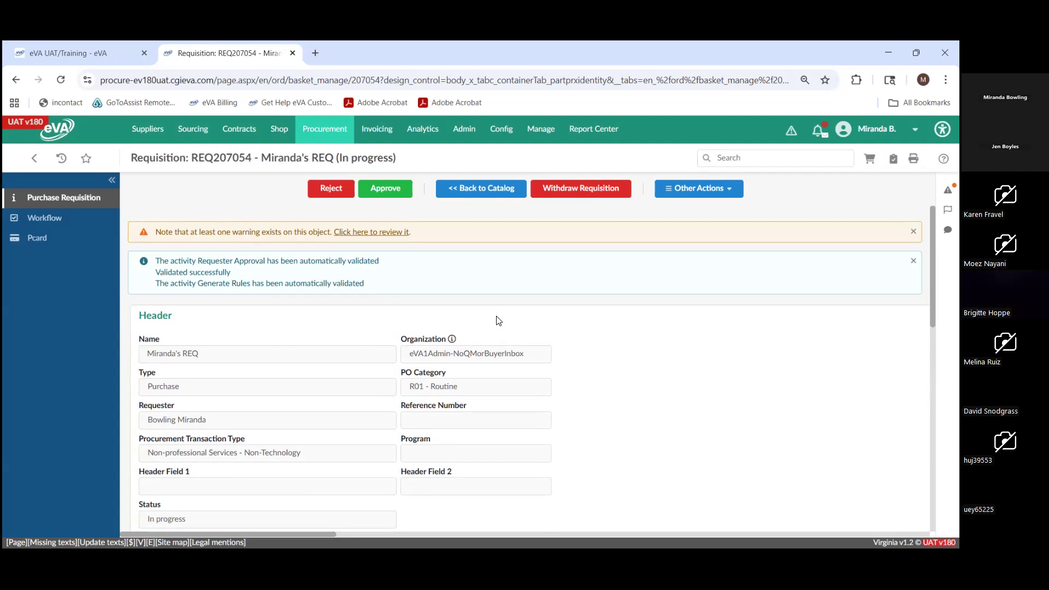
- Review the submitted requisition's header, Items & Services lines, total amounts and allocations
{"action": "scroll", "coordinate": [496, 321], "scroll_direction": "down", "scroll_amount": 1}
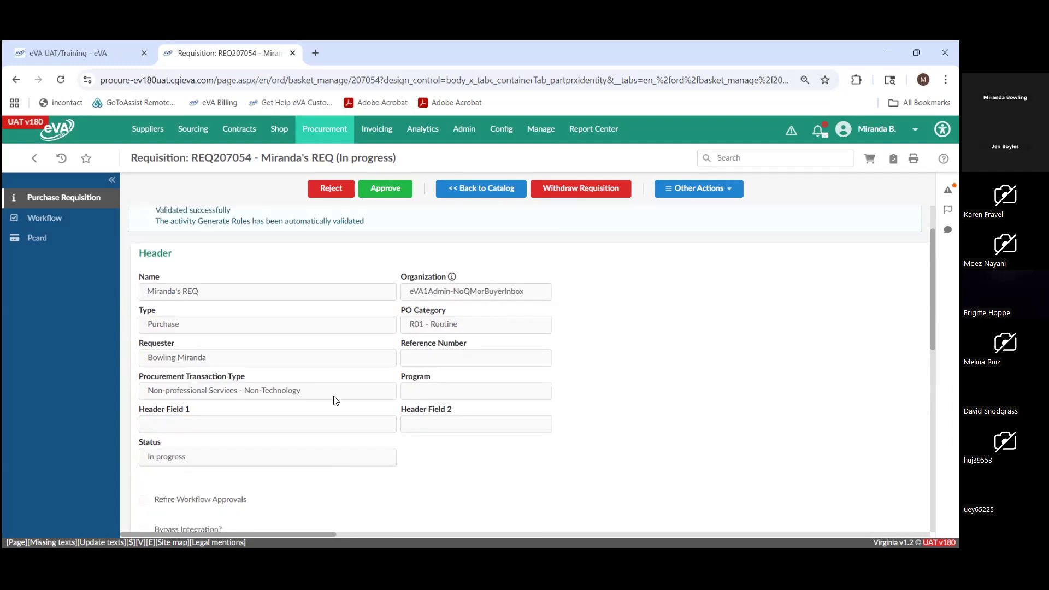
{"action": "scroll", "coordinate": [380, 436], "scroll_direction": "down", "scroll_amount": 4}
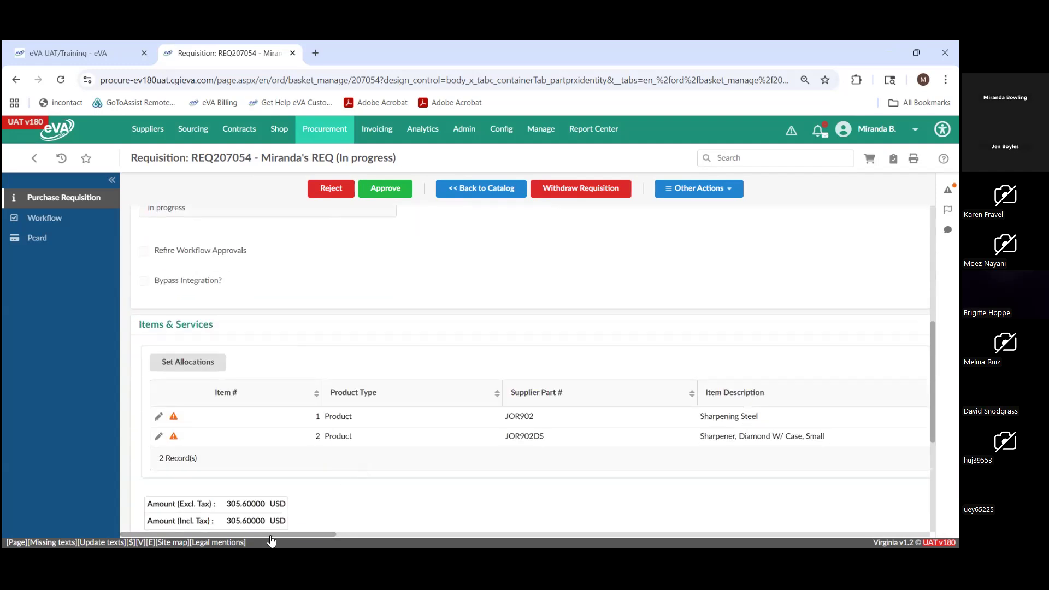
{"action": "mouse_move", "coordinate": [248, 534]}
{"action": "left_mouse_down"}
{"action": "mouse_move", "coordinate": [564, 535]}
{"action": "mouse_move", "coordinate": [240, 535]}
{"action": "left_mouse_up"}
{"action": "scroll", "coordinate": [429, 425], "scroll_direction": "down", "scroll_amount": 1}
{"action": "scroll", "coordinate": [429, 425], "scroll_direction": "down", "scroll_amount": 3}
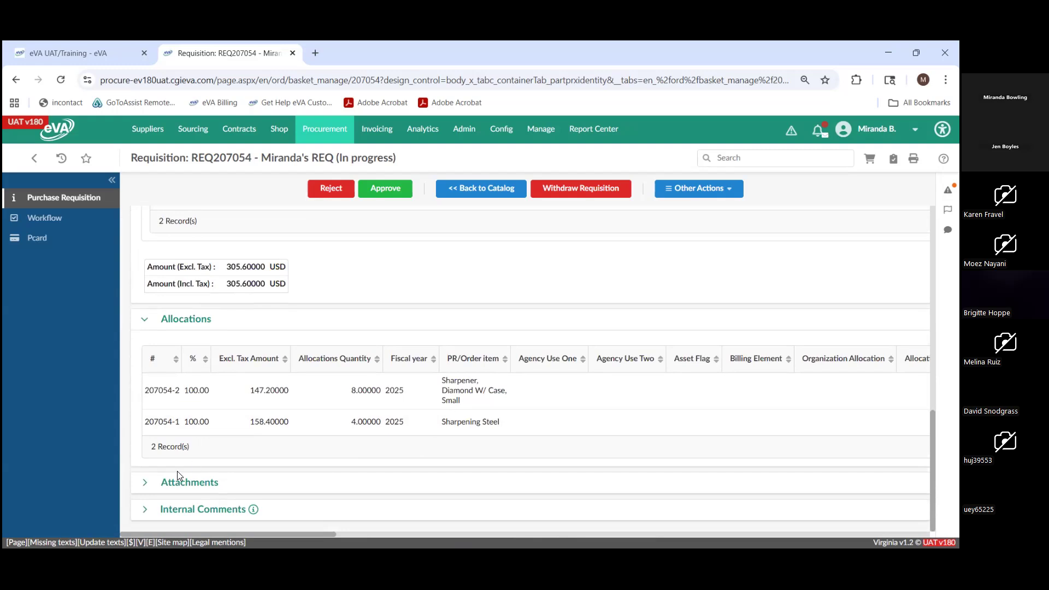
- Expand the requisition's Attachments and Internal Comments sections, and look back over the header
{"action": "left_click", "coordinate": [145, 489]}
{"action": "scroll", "coordinate": [313, 407], "scroll_direction": "down", "scroll_amount": 3}
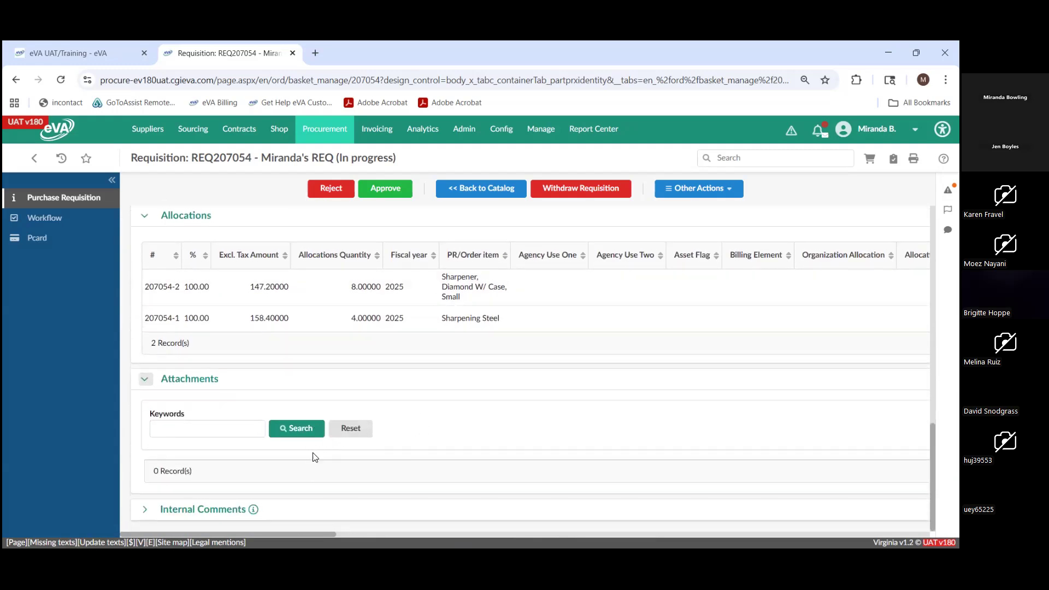
{"action": "left_click", "coordinate": [145, 509]}
{"action": "scroll", "coordinate": [420, 440], "scroll_direction": "down", "scroll_amount": 2}
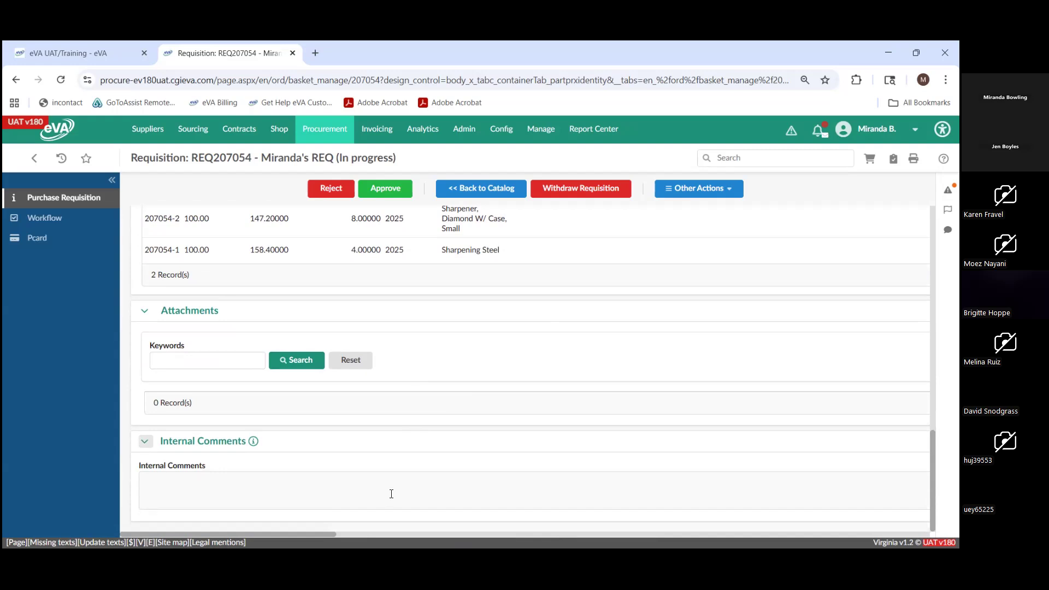
{"action": "scroll", "coordinate": [416, 454], "scroll_direction": "up", "scroll_amount": 10}
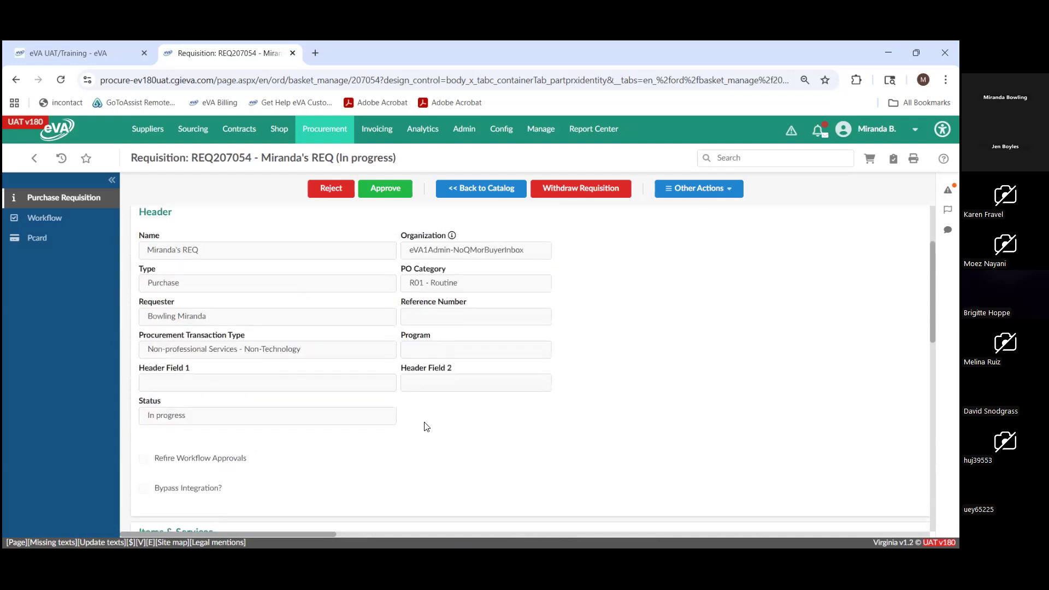
{"action": "scroll", "coordinate": [426, 427], "scroll_direction": "up", "scroll_amount": 2}
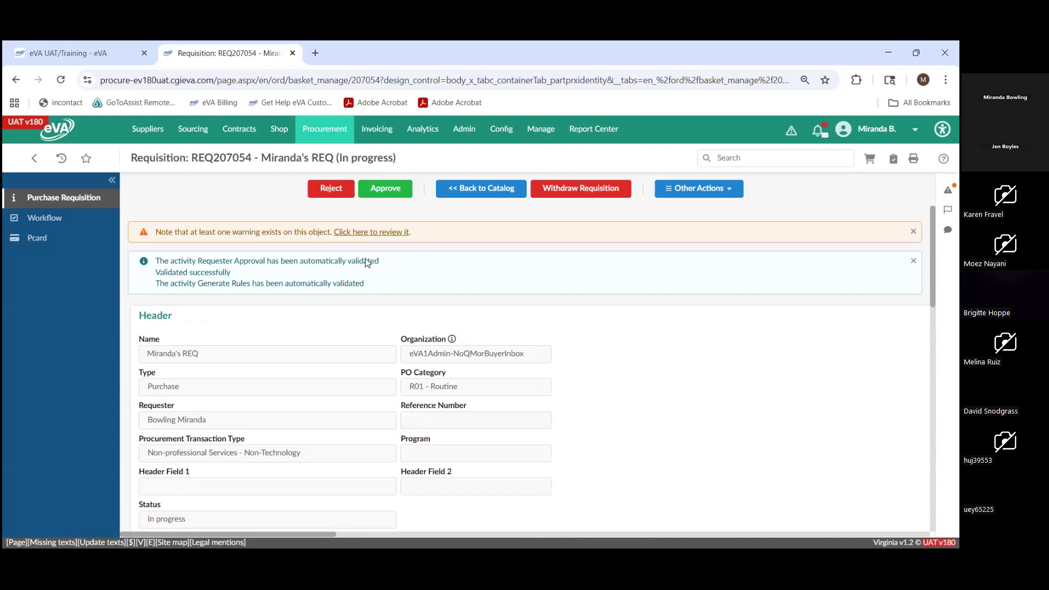
- Open the requisition's Workflow page and examine the Approval Status flowchart, the Approvals table and the Previous Approvals & Refusal table
{"action": "left_click", "coordinate": [56, 225]}
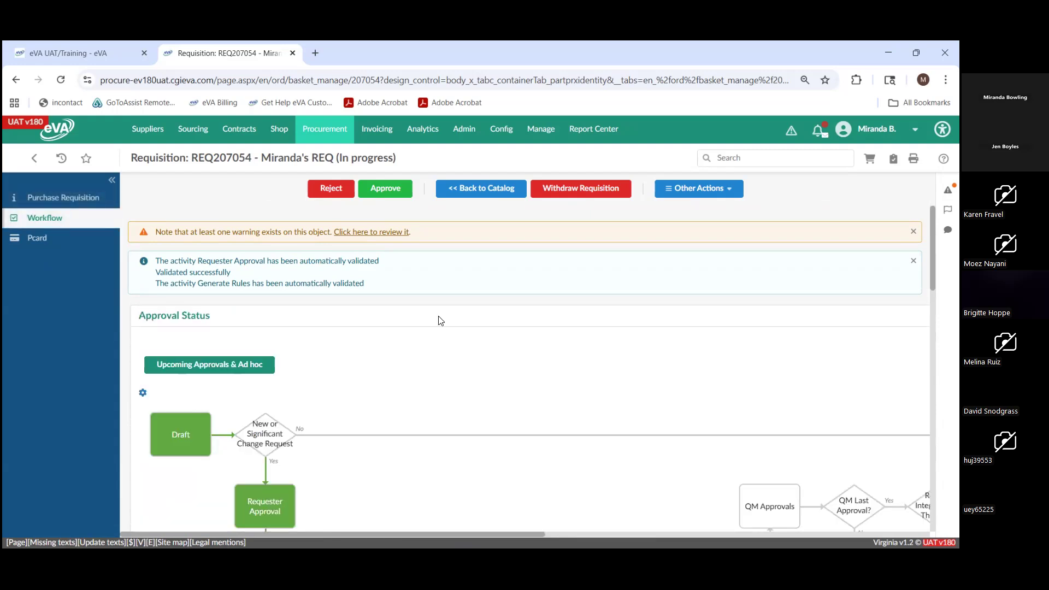
{"action": "scroll", "coordinate": [440, 321], "scroll_direction": "down", "scroll_amount": 1}
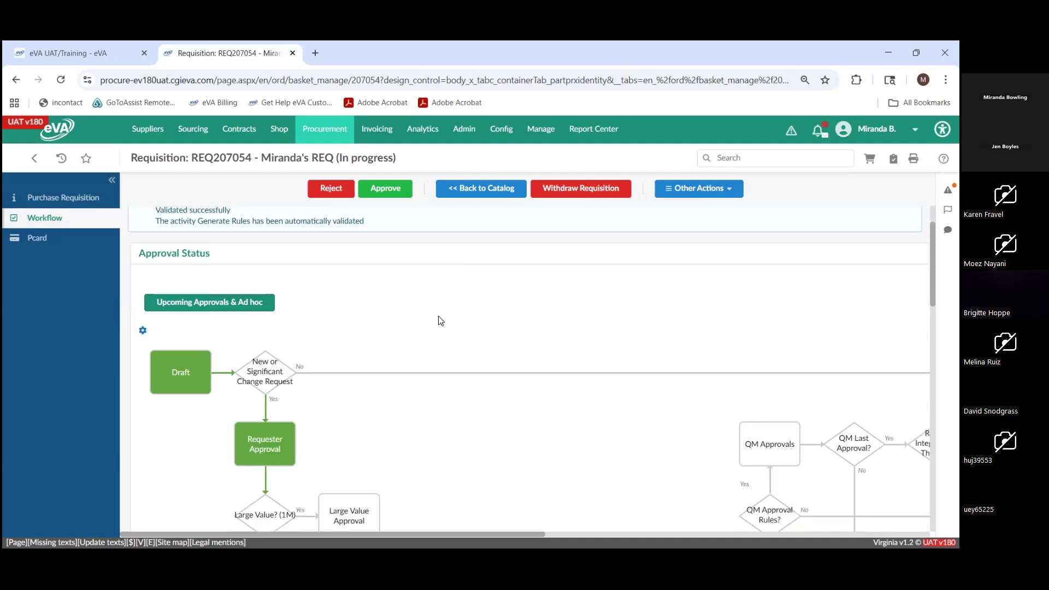
{"action": "scroll", "coordinate": [440, 321], "scroll_direction": "down", "scroll_amount": 1}
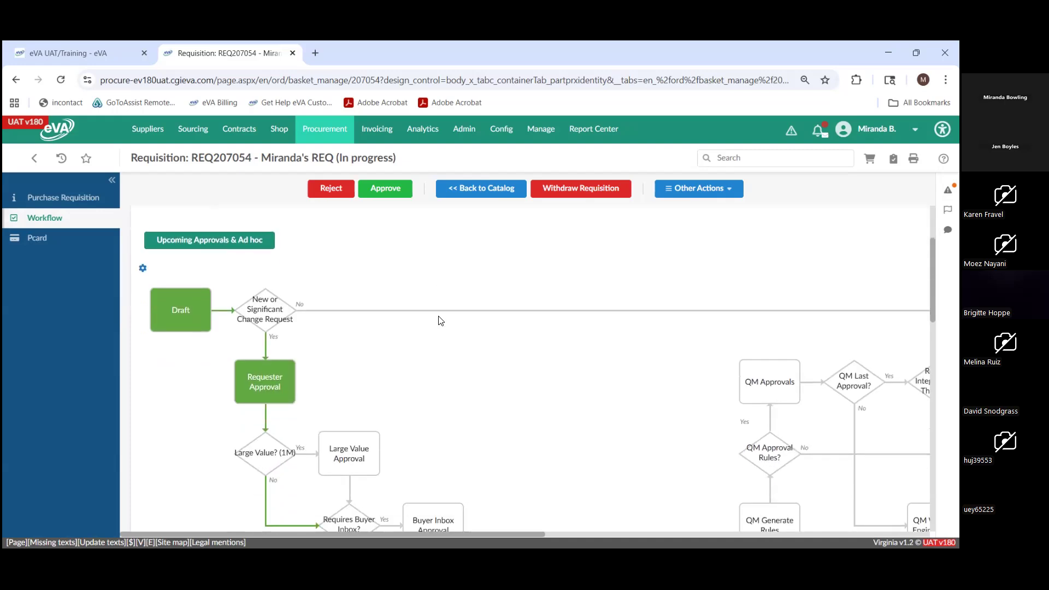
{"action": "scroll", "coordinate": [440, 320], "scroll_direction": "down", "scroll_amount": 5}
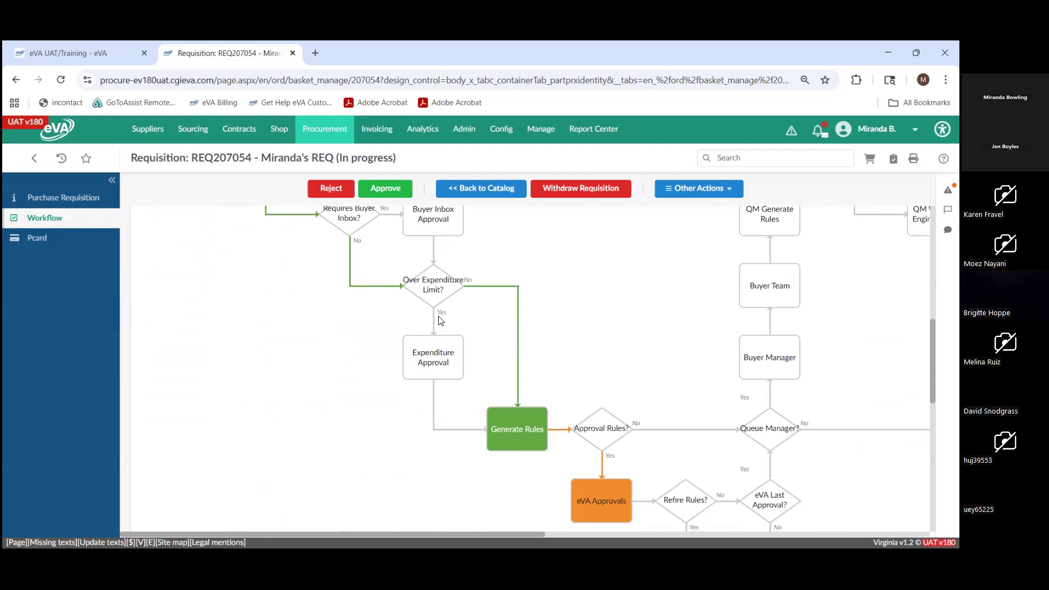
{"action": "scroll", "coordinate": [440, 321], "scroll_direction": "down", "scroll_amount": 2}
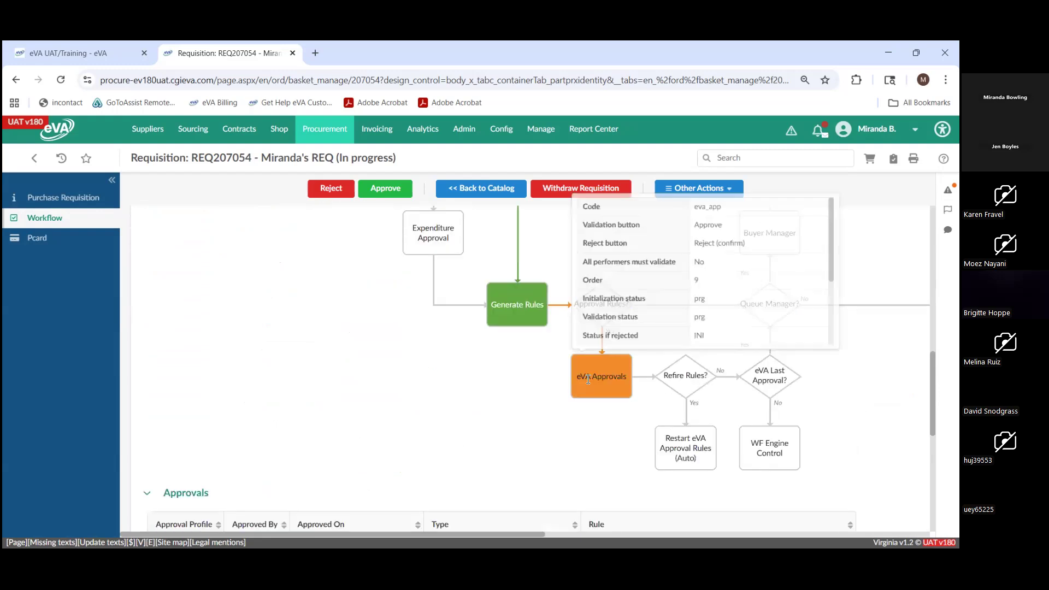
{"action": "scroll", "coordinate": [329, 374], "scroll_direction": "down", "scroll_amount": 1}
{"action": "scroll", "coordinate": [330, 373], "scroll_direction": "down", "scroll_amount": 1}
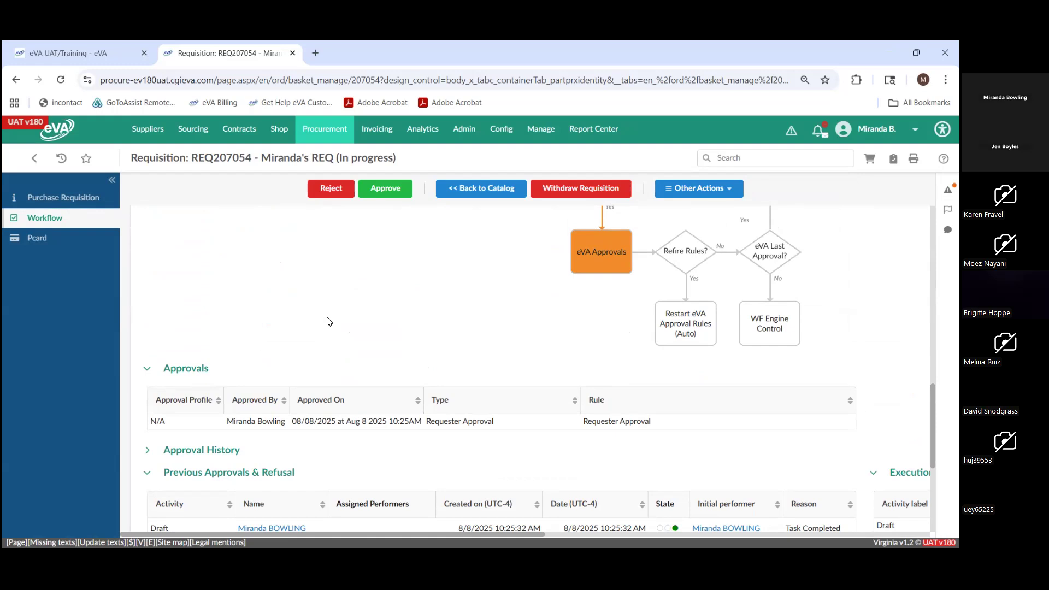
{"action": "scroll", "coordinate": [330, 322], "scroll_direction": "down", "scroll_amount": 1}
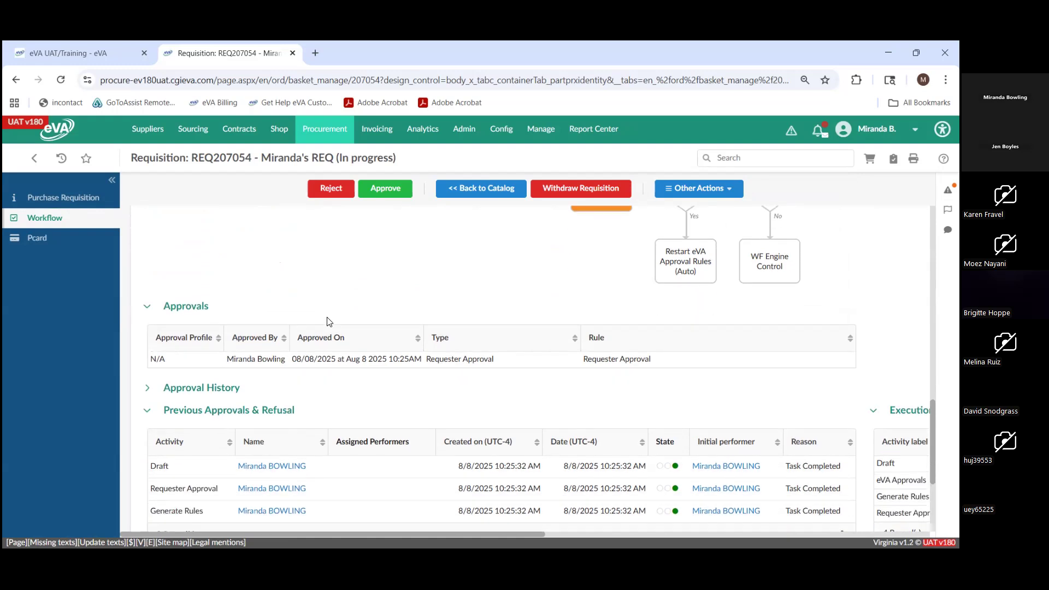
{"action": "scroll", "coordinate": [329, 321], "scroll_direction": "up", "scroll_amount": 1}
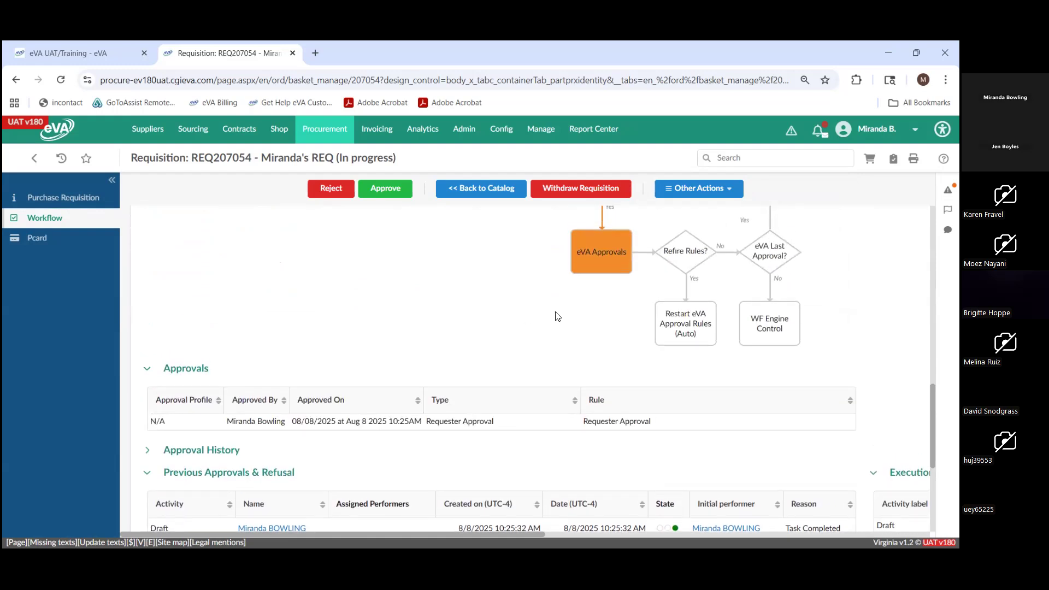
- Expand the Approval History section and review the assigned performers and state of each workflow activity
{"action": "scroll", "coordinate": [259, 429], "scroll_direction": "down", "scroll_amount": 1}
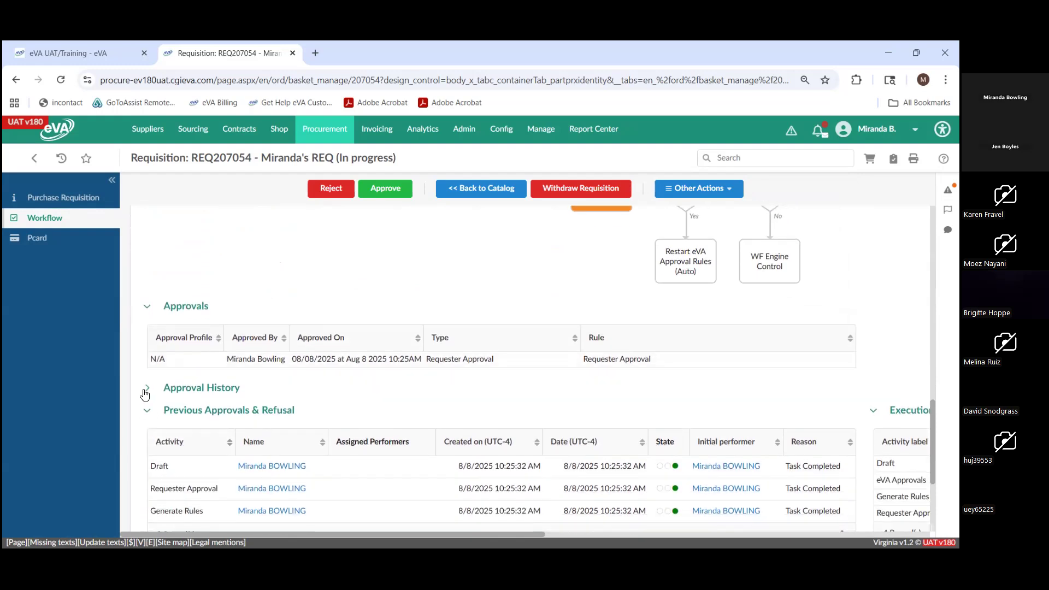
{"action": "left_click", "coordinate": [176, 383]}
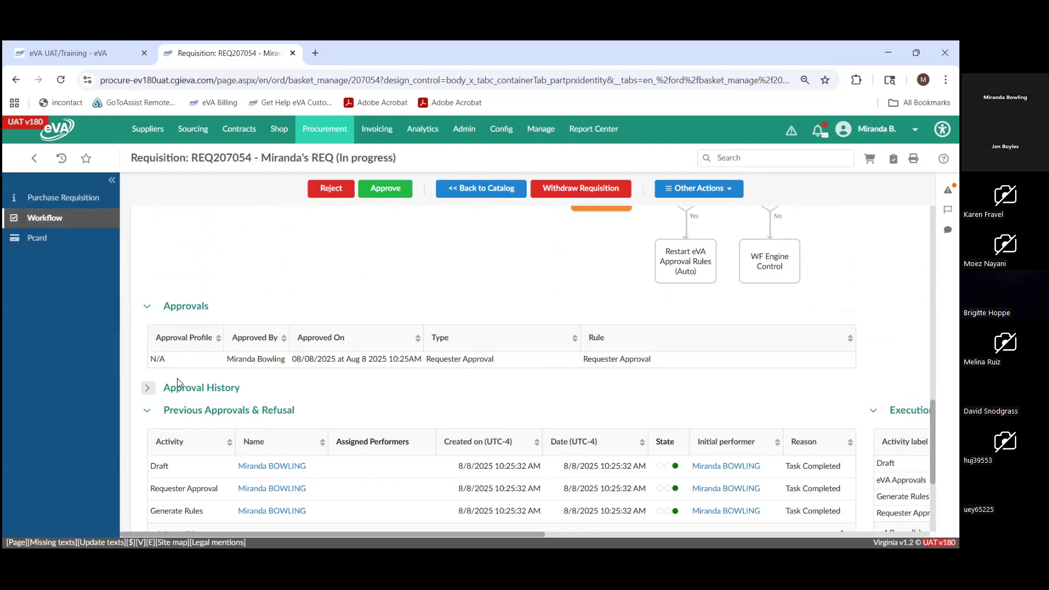
{"action": "scroll", "coordinate": [286, 377], "scroll_direction": "down", "scroll_amount": 2}
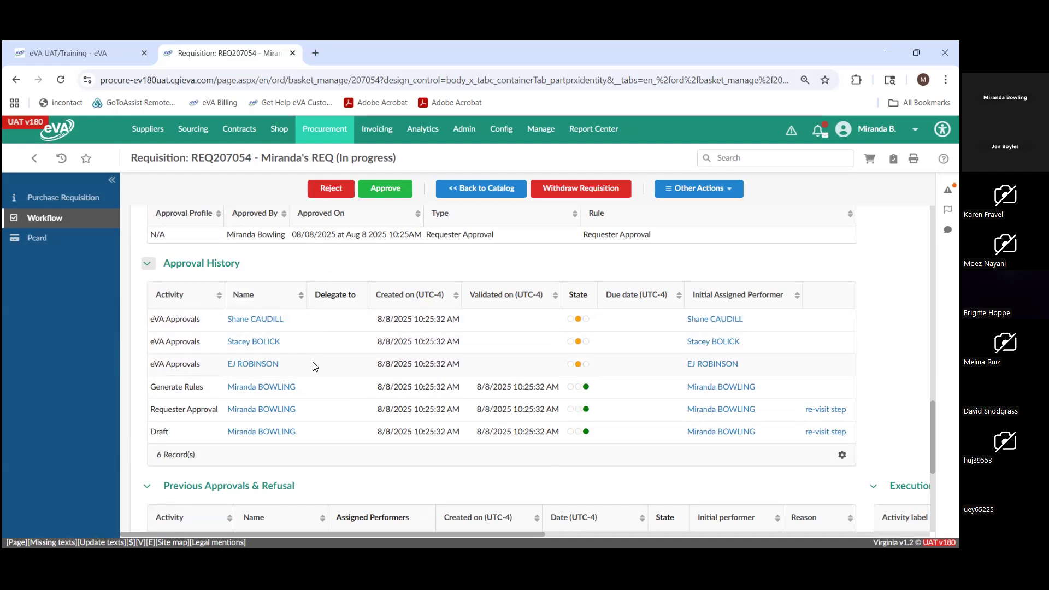
- Open Upcoming Approvals & Ad hoc and review the approval profiles, approvers and rule labels in the Workflow Preview
{"action": "scroll", "coordinate": [315, 366], "scroll_direction": "up", "scroll_amount": 8}
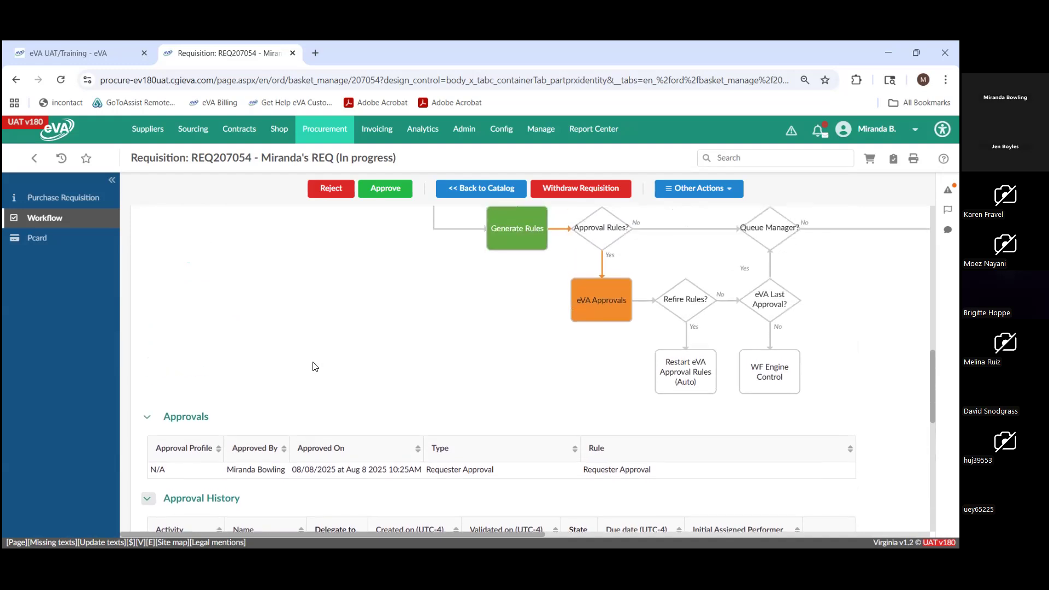
{"action": "scroll", "coordinate": [315, 366], "scroll_direction": "up", "scroll_amount": 5}
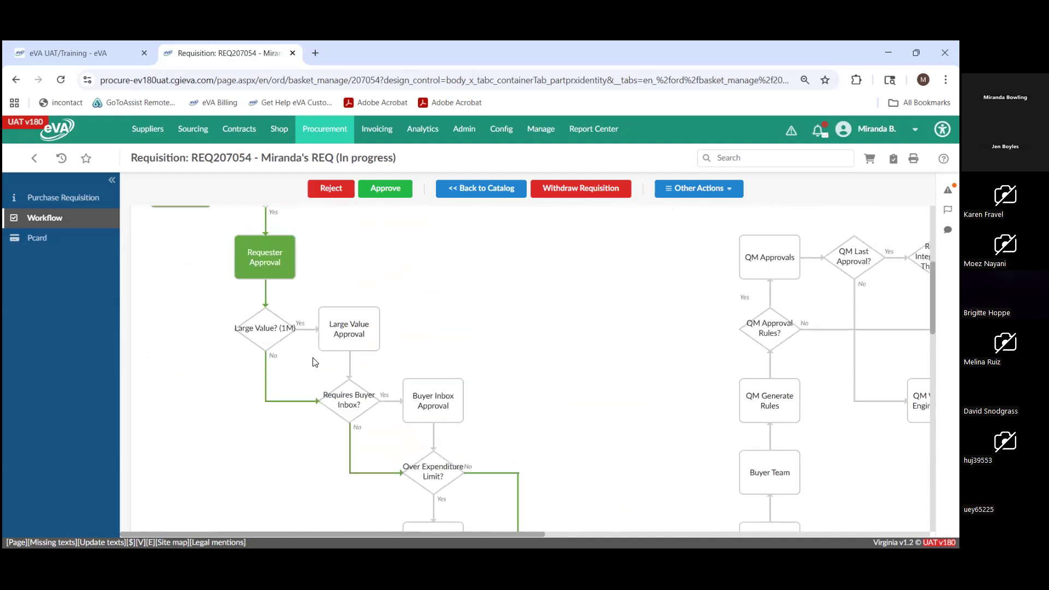
{"action": "scroll", "coordinate": [315, 363], "scroll_direction": "up", "scroll_amount": 3}
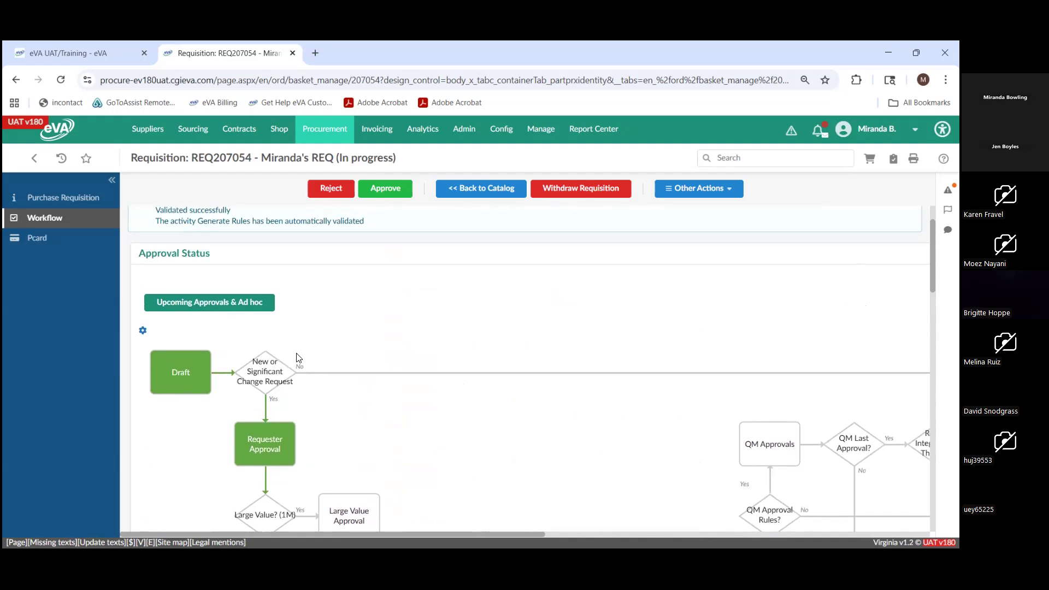
{"action": "left_click", "coordinate": [199, 309]}
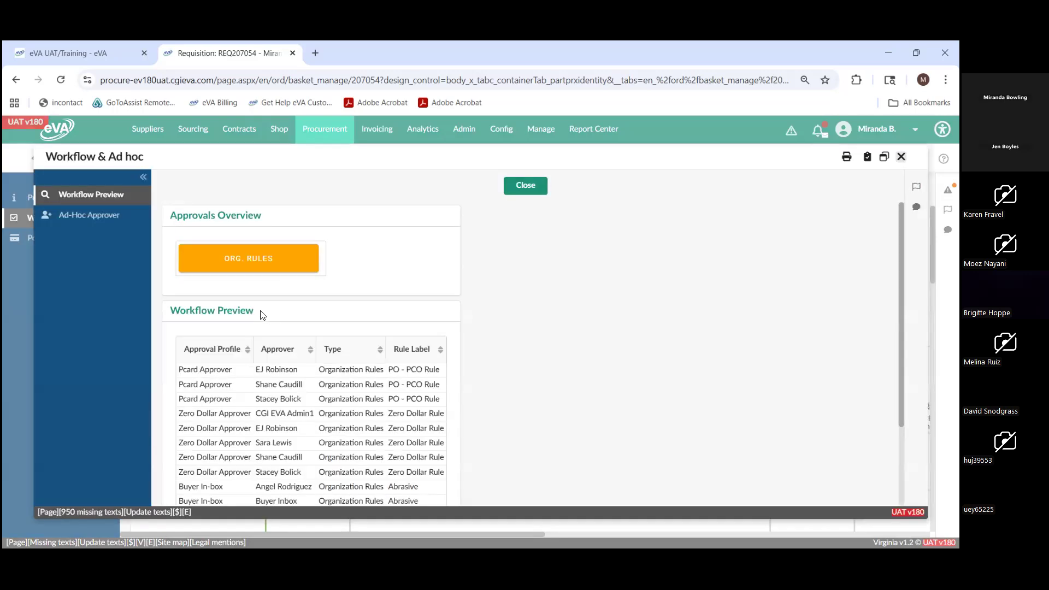
{"action": "scroll", "coordinate": [262, 315], "scroll_direction": "down", "scroll_amount": 1}
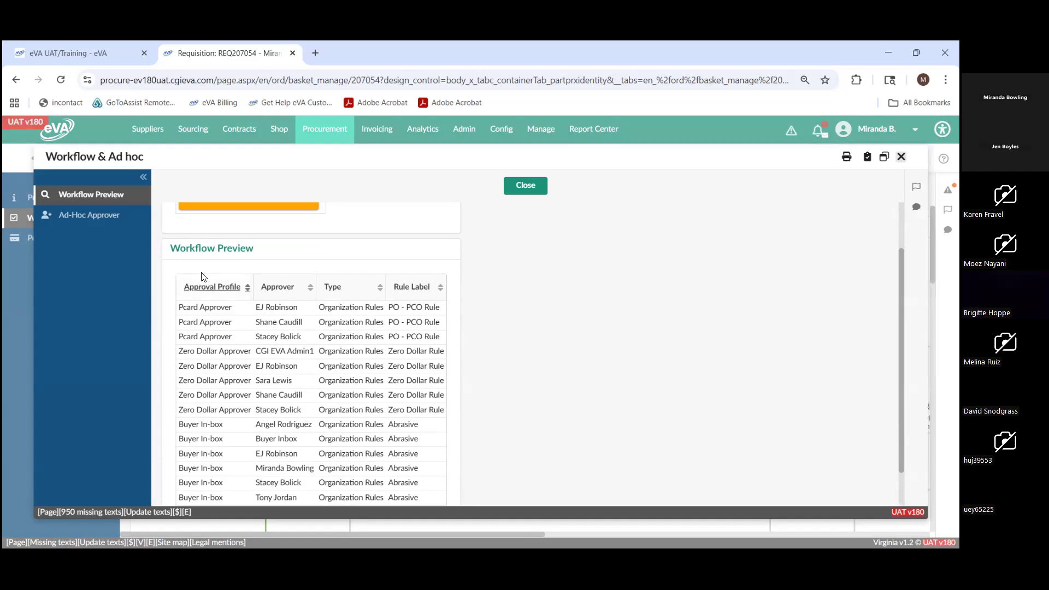
{"action": "left_click_drag", "start_coordinate": [270, 257], "coordinate": [169, 259]}
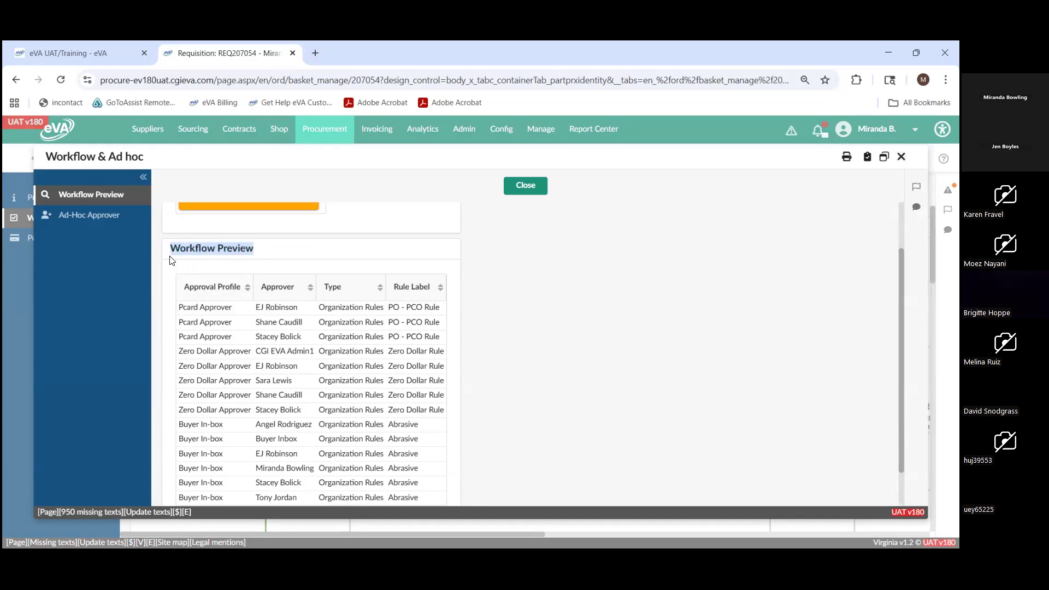
{"action": "scroll", "coordinate": [249, 302], "scroll_direction": "down", "scroll_amount": 1}
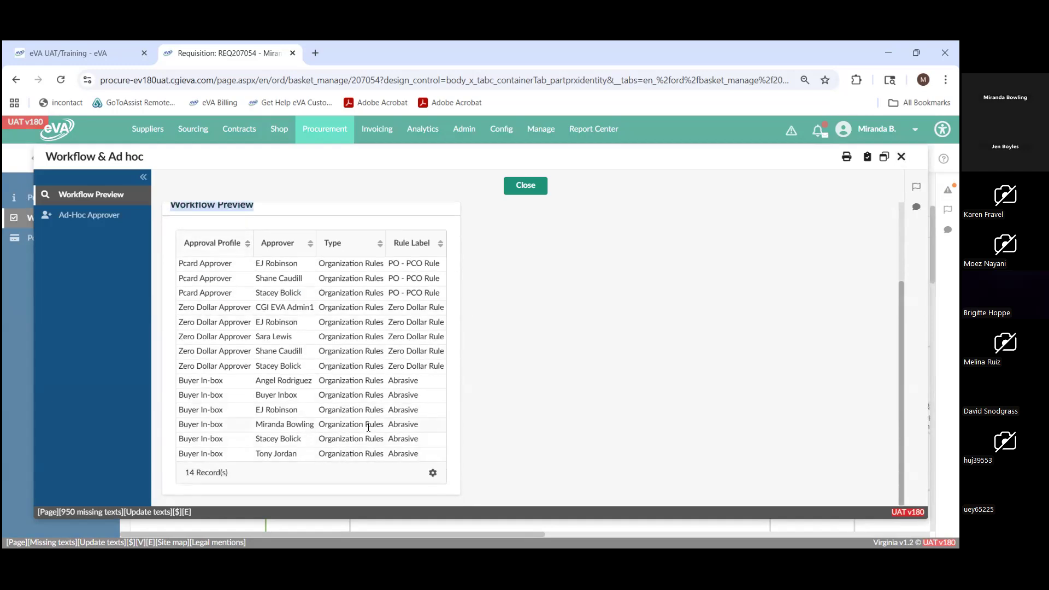
{"action": "scroll", "coordinate": [304, 414], "scroll_direction": "up", "scroll_amount": 2}
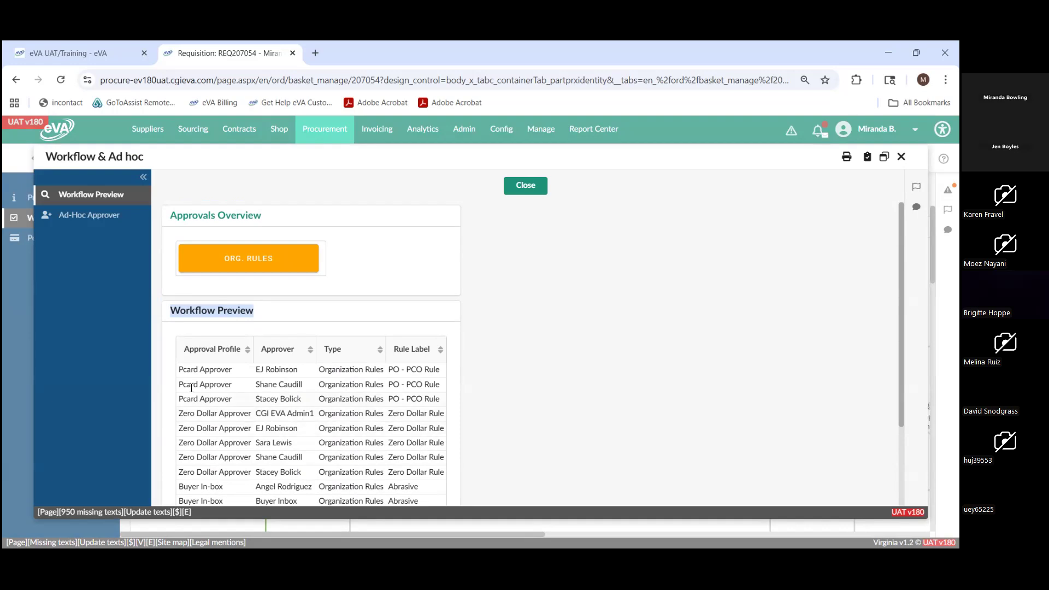
- Start a new ad hoc approver entry, search by the approver's first name, and select the first matching person
{"action": "left_click", "coordinate": [95, 220]}
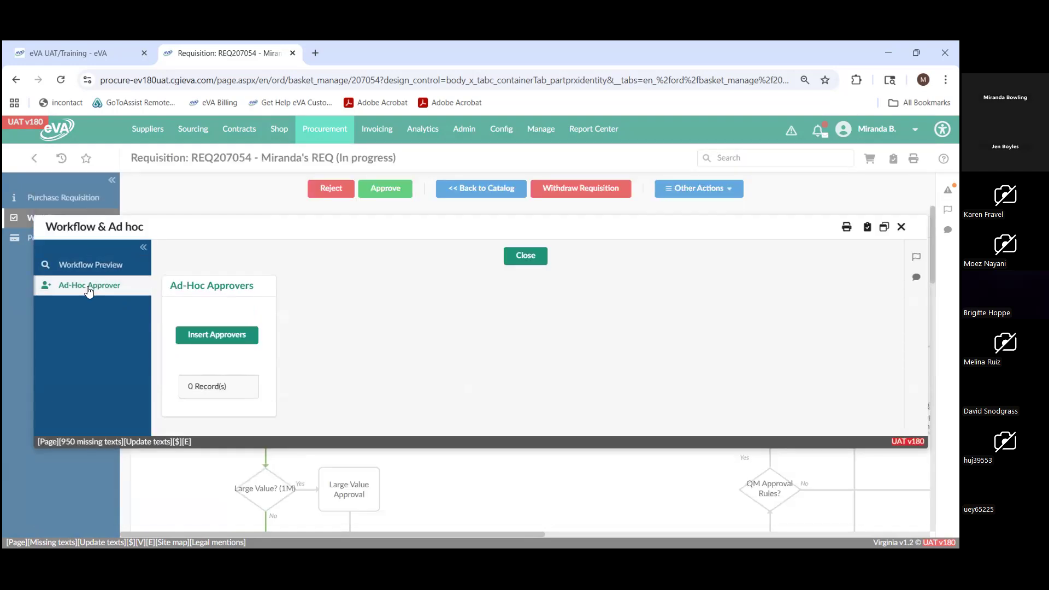
{"action": "left_click", "coordinate": [230, 335]}
{"action": "left_click", "coordinate": [234, 271]}
{"action": "type", "text": "Sandra"}
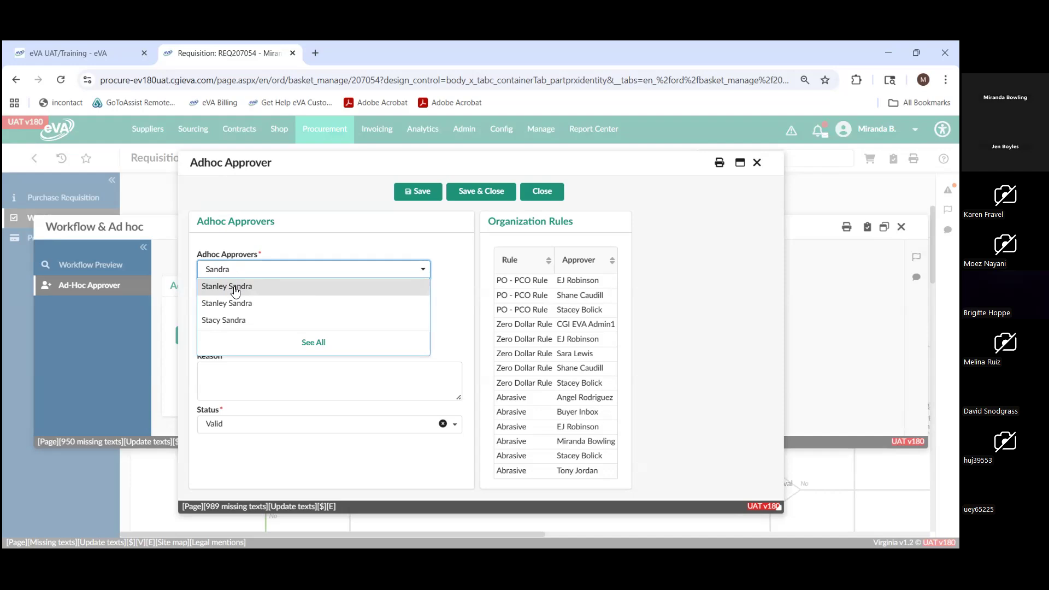
{"action": "left_click", "coordinate": [236, 292]}
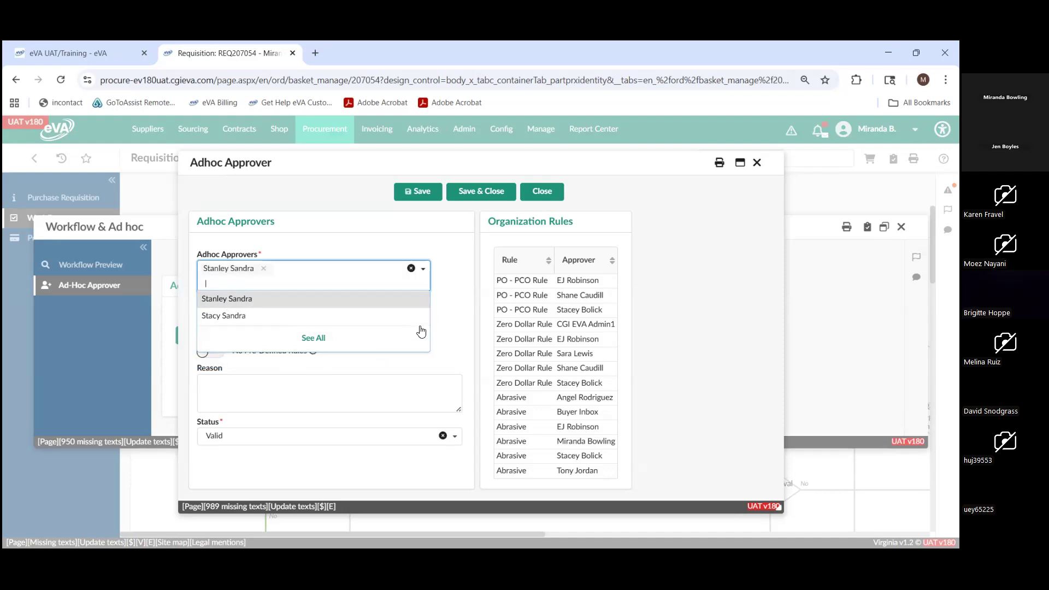
{"action": "left_click", "coordinate": [450, 303]}
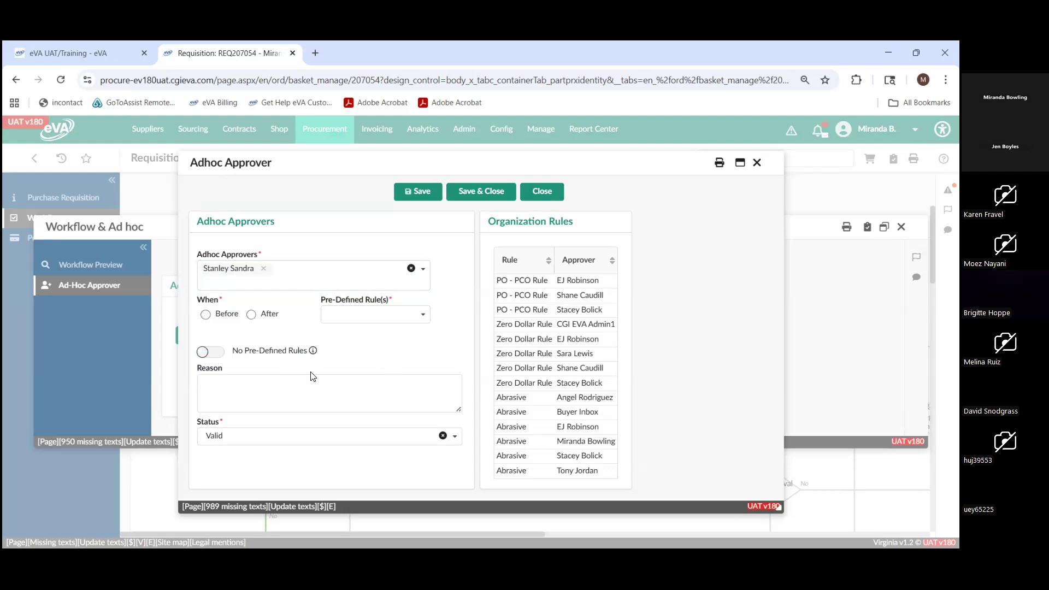
- Set the ad hoc approver's timing to Before and check which pre-defined rules are available
{"action": "left_click_drag", "start_coordinate": [233, 302], "coordinate": [199, 300]}
{"action": "left_click", "coordinate": [205, 315]}
{"action": "left_click", "coordinate": [419, 315]}
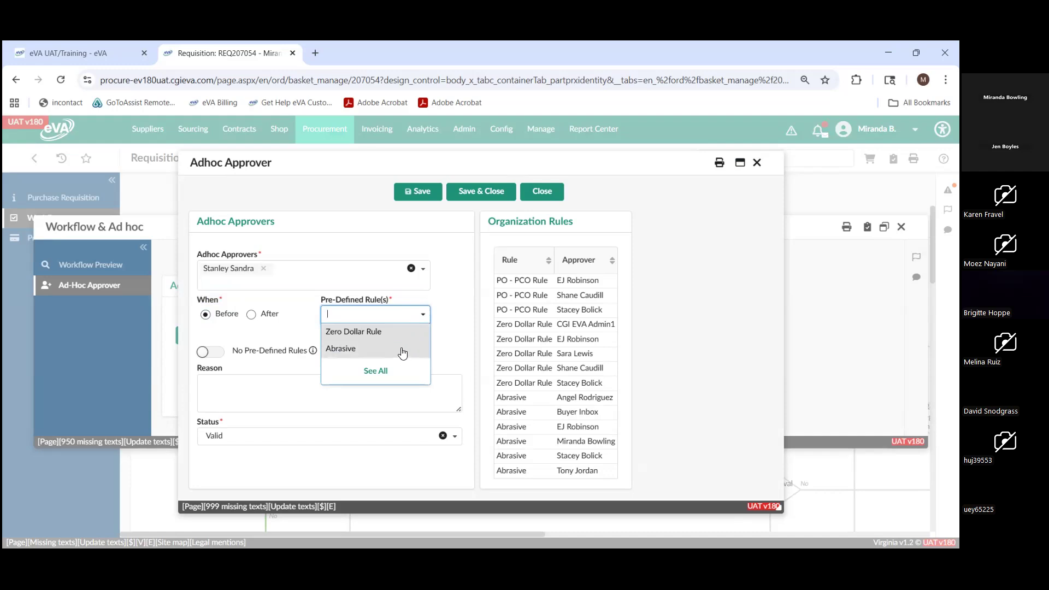
{"action": "left_click", "coordinate": [451, 339]}
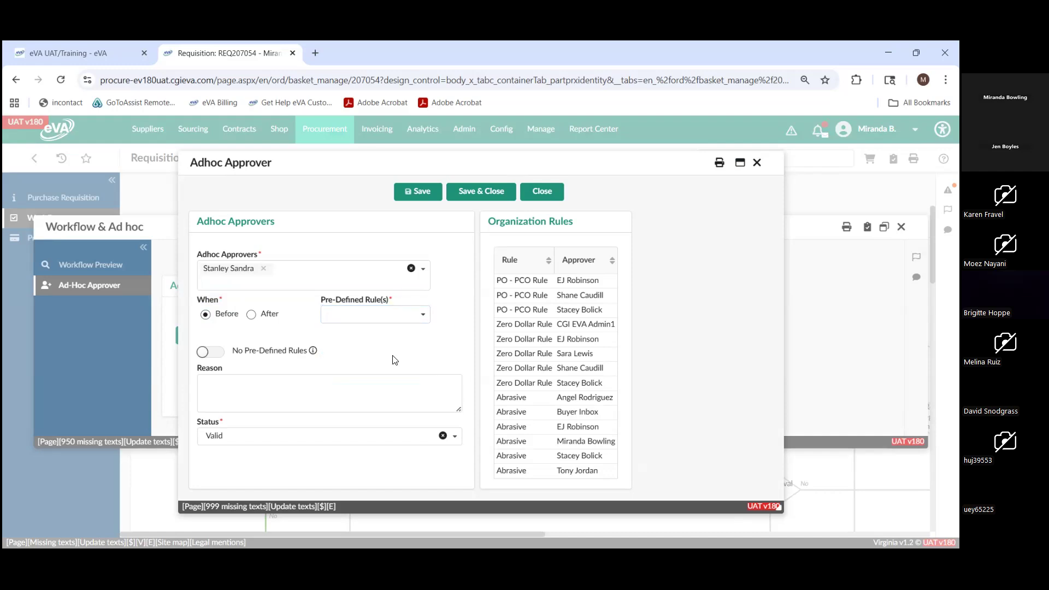
- Enable No Pre-Defined Rules, choose eVA Approval - Adhoc into eVA with the reason Test, and close the ad hoc windows without saving
{"action": "left_click", "coordinate": [221, 355]}
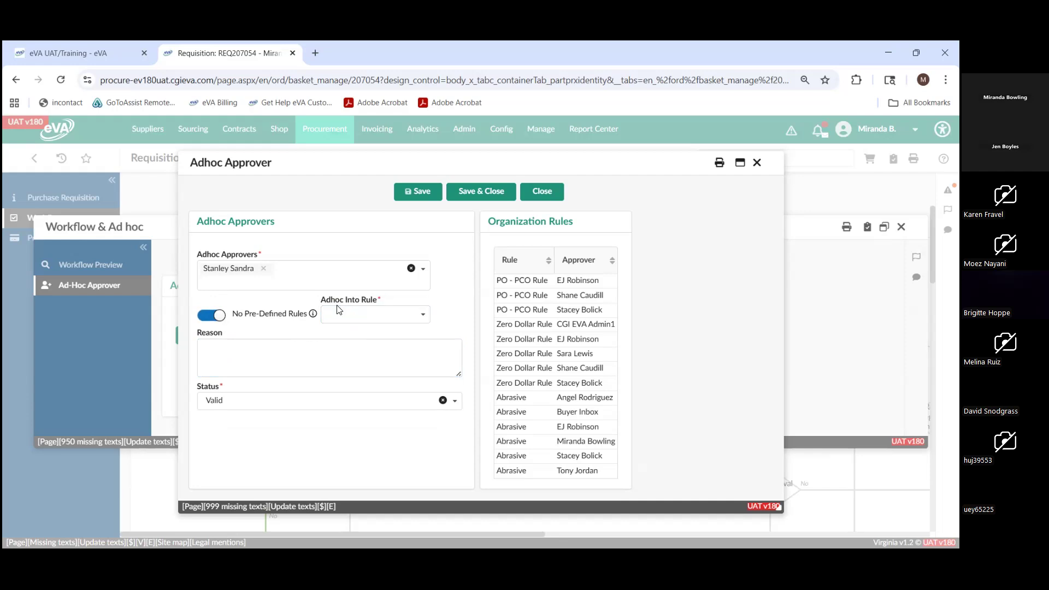
{"action": "left_click", "coordinate": [386, 310]}
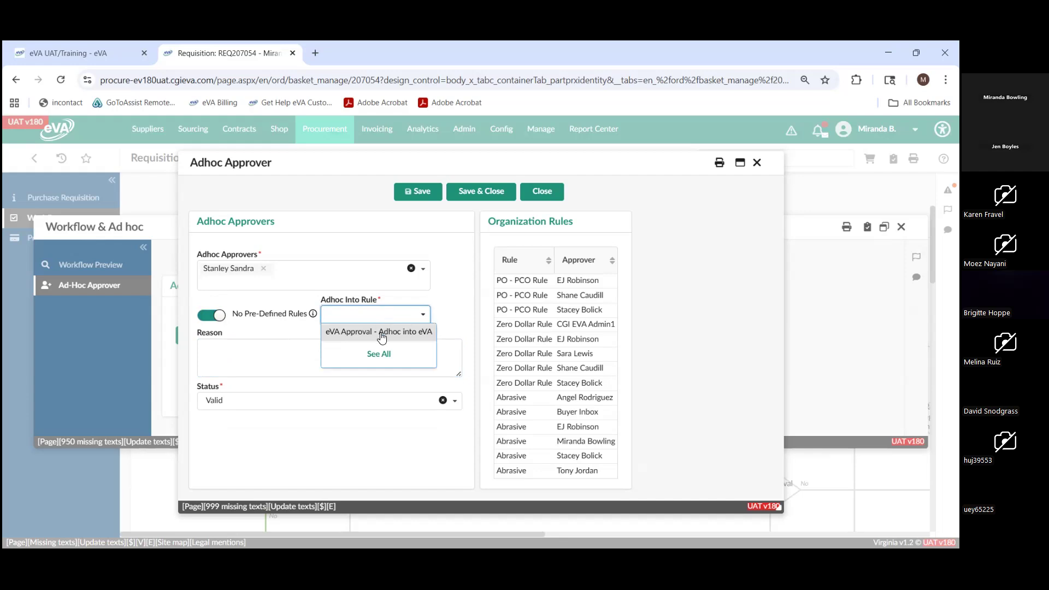
{"action": "left_click", "coordinate": [381, 331]}
{"action": "left_click", "coordinate": [378, 349]}
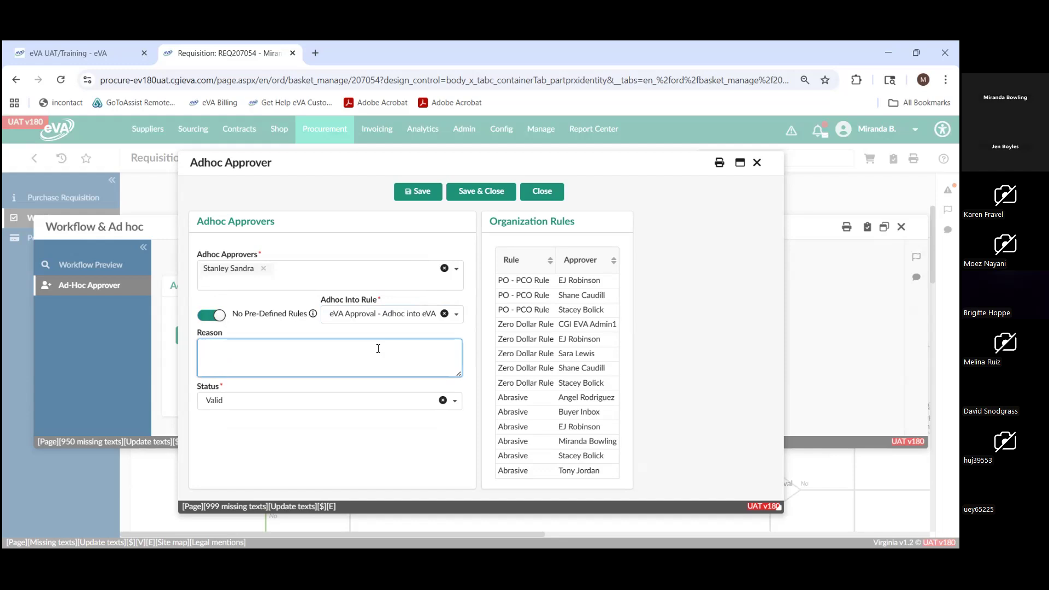
{"action": "type", "text": "Test"}
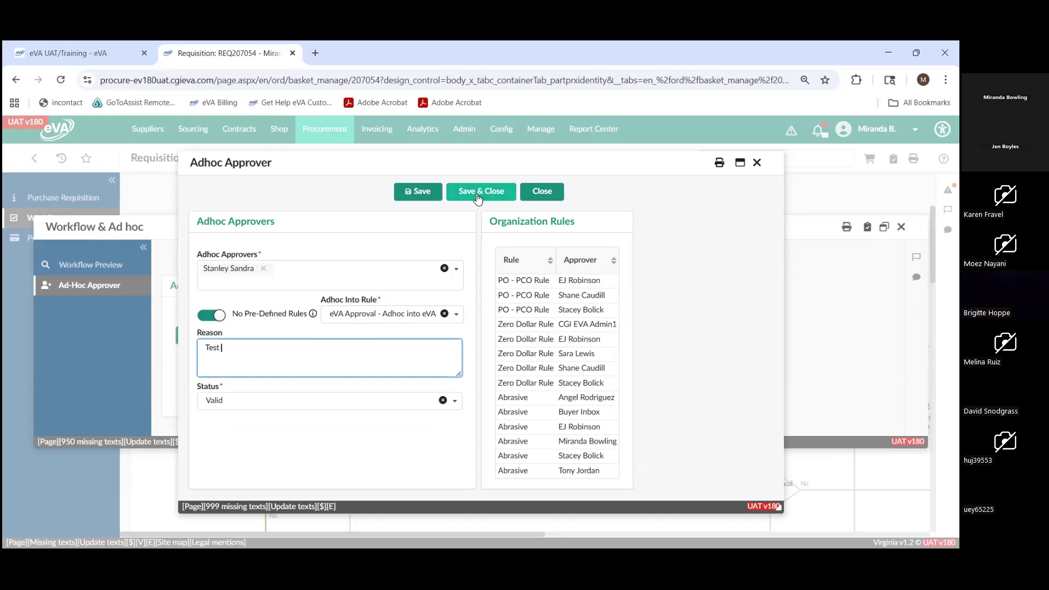
{"action": "left_click", "coordinate": [535, 189]}
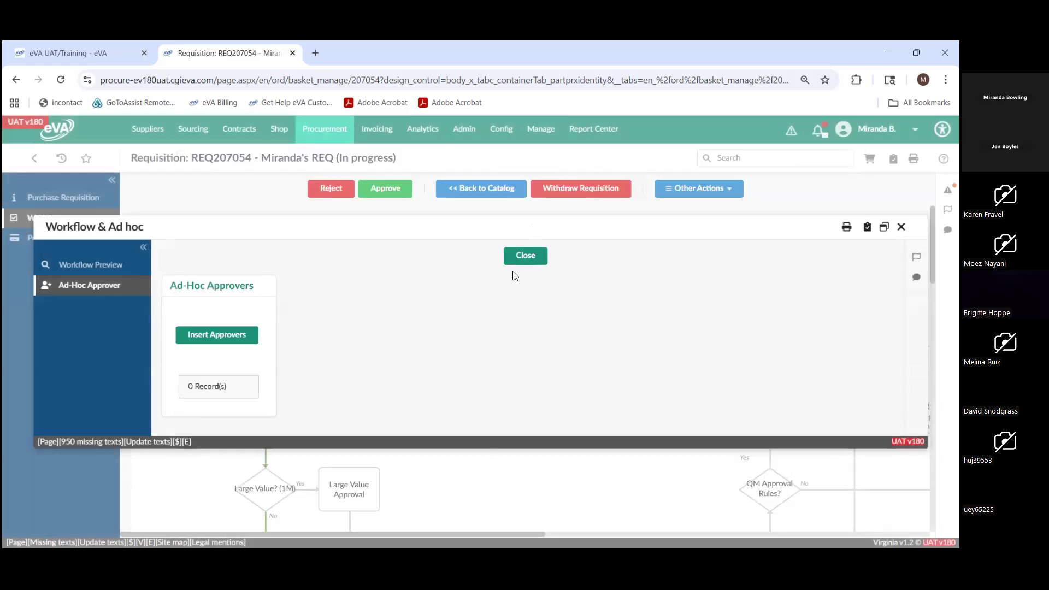
{"action": "left_click", "coordinate": [525, 261]}
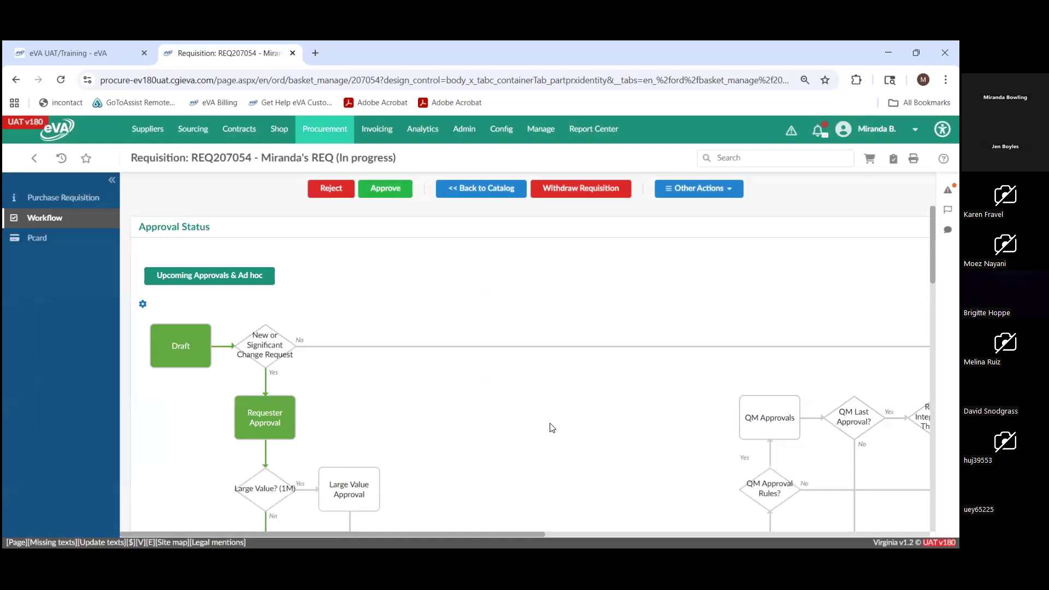
- Review the requisition's workflow flowchart, Approval History, Previous Approvals & Refusal and Mail History
{"action": "scroll", "coordinate": [558, 388], "scroll_direction": "down", "scroll_amount": 1}
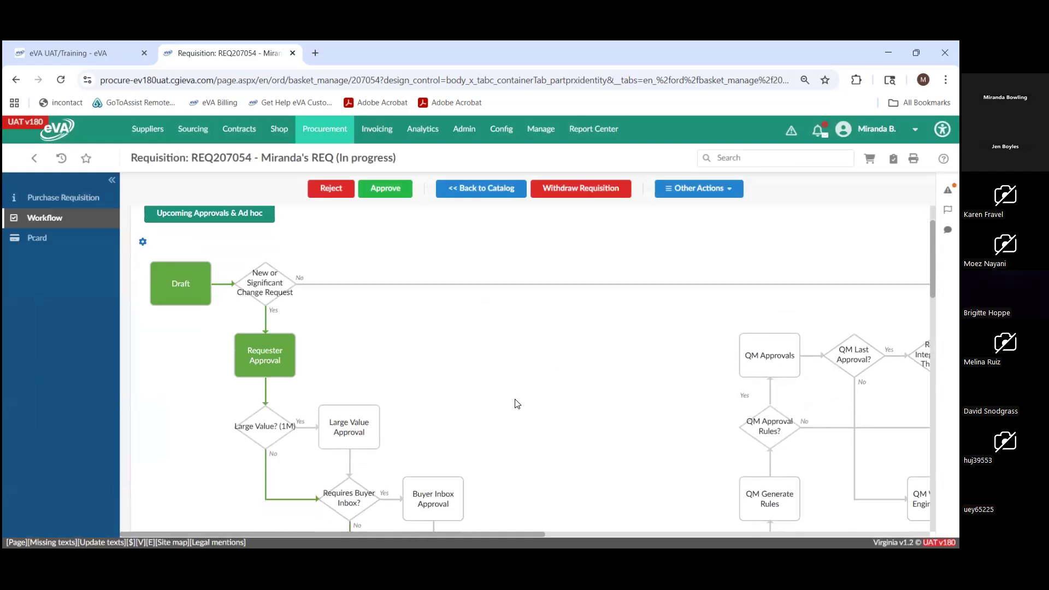
{"action": "scroll", "coordinate": [515, 403], "scroll_direction": "down", "scroll_amount": 10}
{"action": "scroll", "coordinate": [516, 404], "scroll_direction": "down", "scroll_amount": 5}
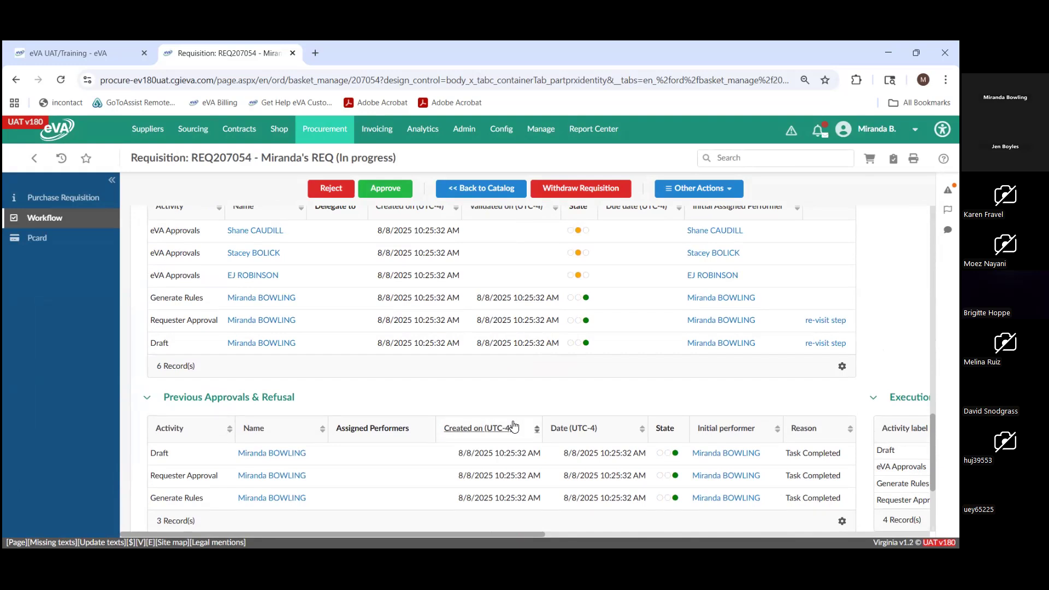
{"action": "scroll", "coordinate": [448, 480], "scroll_direction": "down", "scroll_amount": 3}
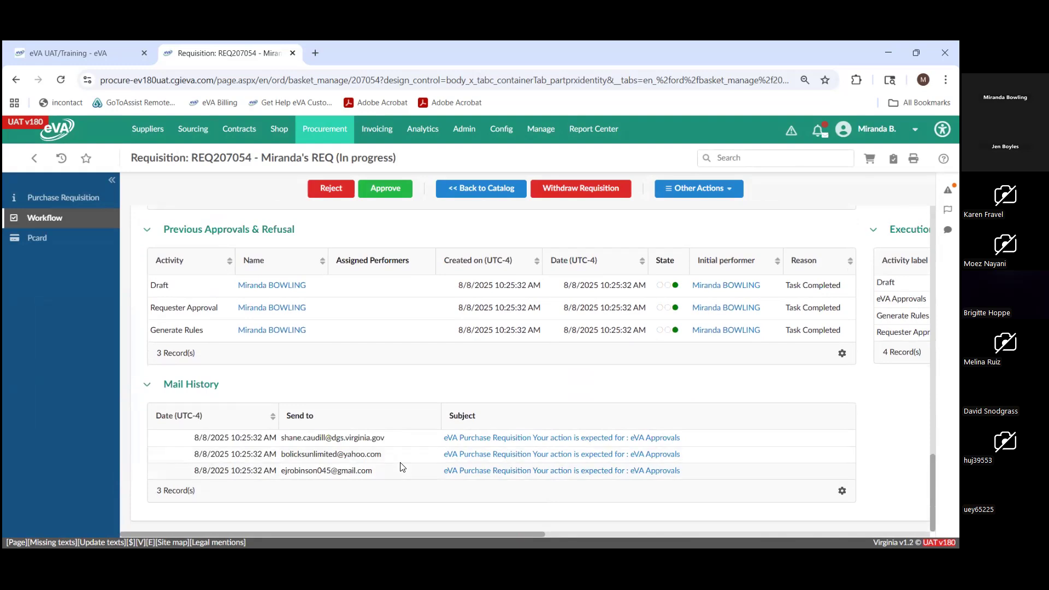
{"action": "scroll", "coordinate": [414, 480], "scroll_direction": "up", "scroll_amount": 2}
{"action": "scroll", "coordinate": [414, 479], "scroll_direction": "up", "scroll_amount": 3}
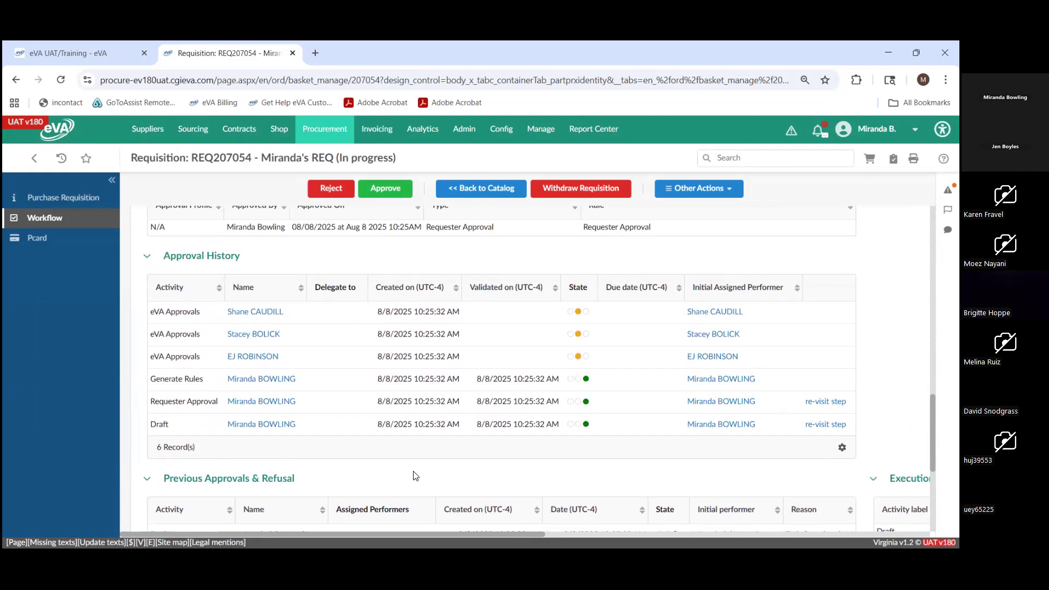
{"action": "scroll", "coordinate": [414, 475], "scroll_direction": "up", "scroll_amount": 1}
{"action": "scroll", "coordinate": [414, 475], "scroll_direction": "up", "scroll_amount": 3}
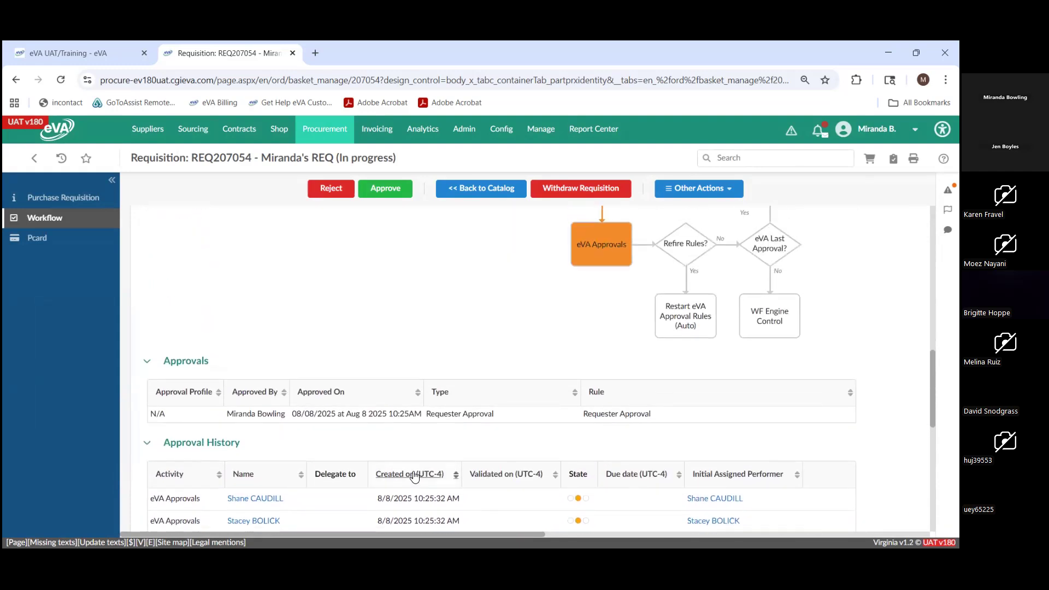
{"action": "scroll", "coordinate": [418, 470], "scroll_direction": "down", "scroll_amount": 1}
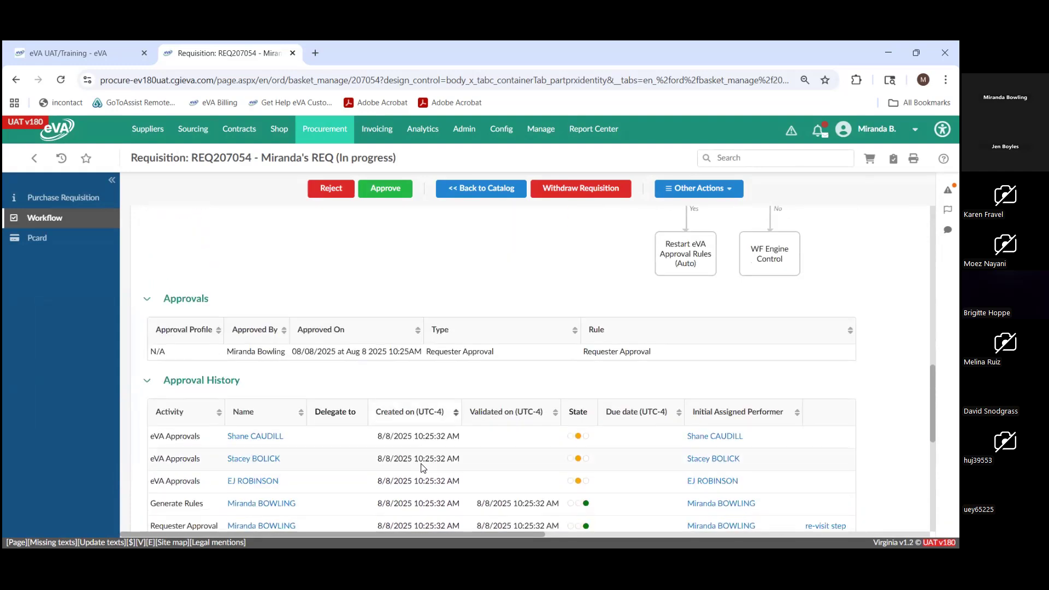
- Look at the Purchase Requisition page briefly, and return to the Workflow page to recheck the pending eVA Approvals in the Approval History
{"action": "left_click", "coordinate": [51, 199]}
{"action": "scroll", "coordinate": [447, 416], "scroll_direction": "up", "scroll_amount": 3}
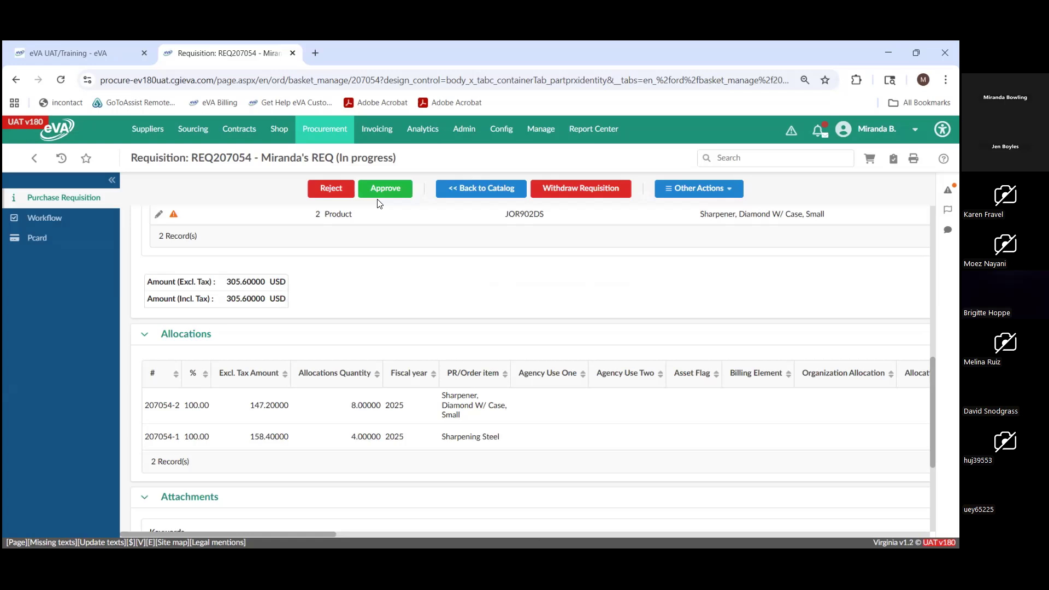
{"action": "left_click", "coordinate": [41, 218]}
{"action": "scroll", "coordinate": [400, 322], "scroll_direction": "down", "scroll_amount": 3}
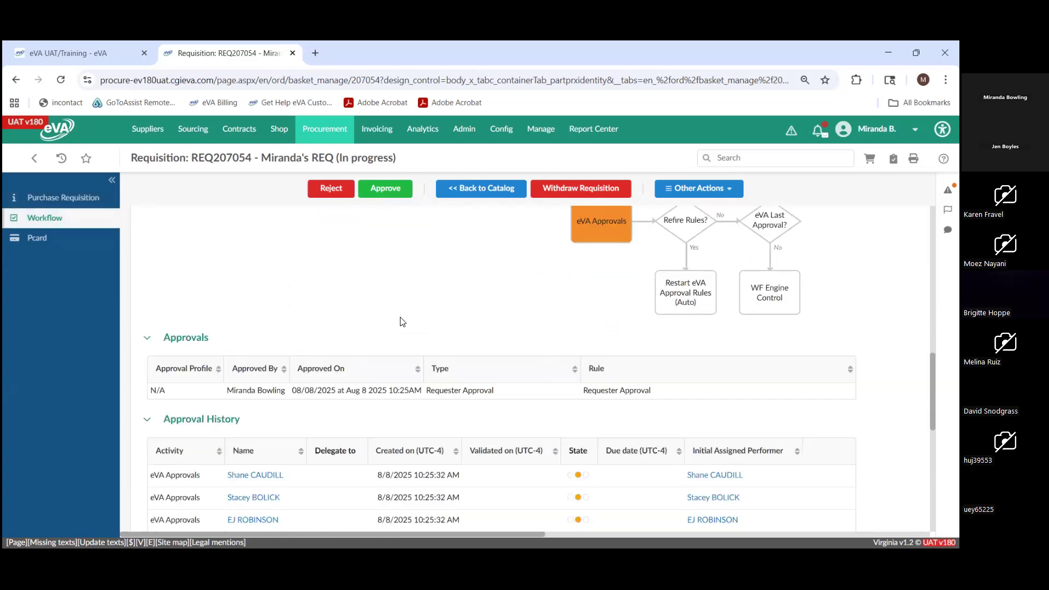
{"action": "scroll", "coordinate": [400, 321], "scroll_direction": "down", "scroll_amount": 2}
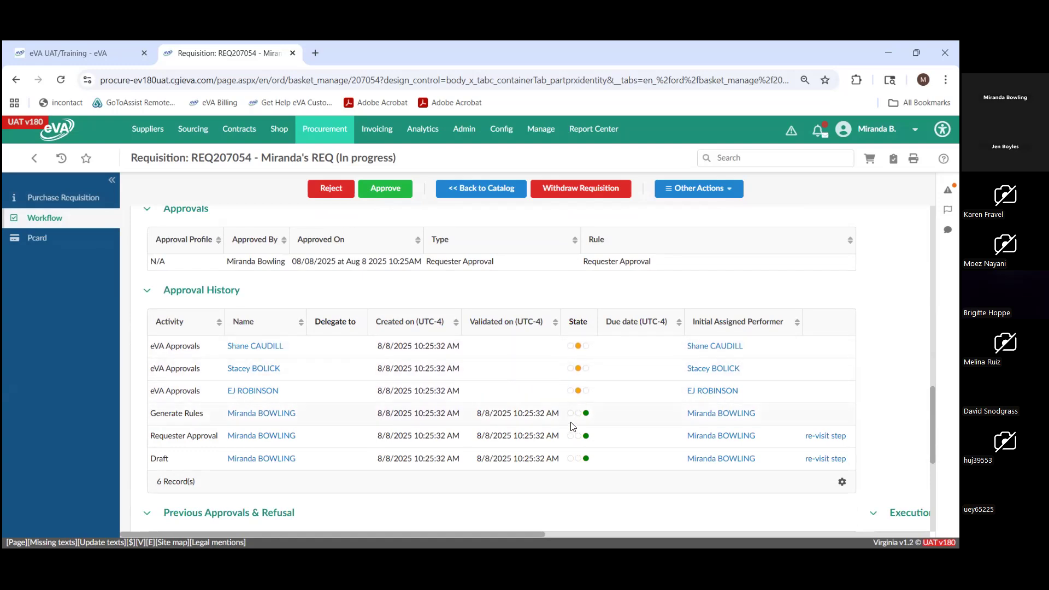
{"action": "scroll", "coordinate": [572, 426], "scroll_direction": "up", "scroll_amount": 3}
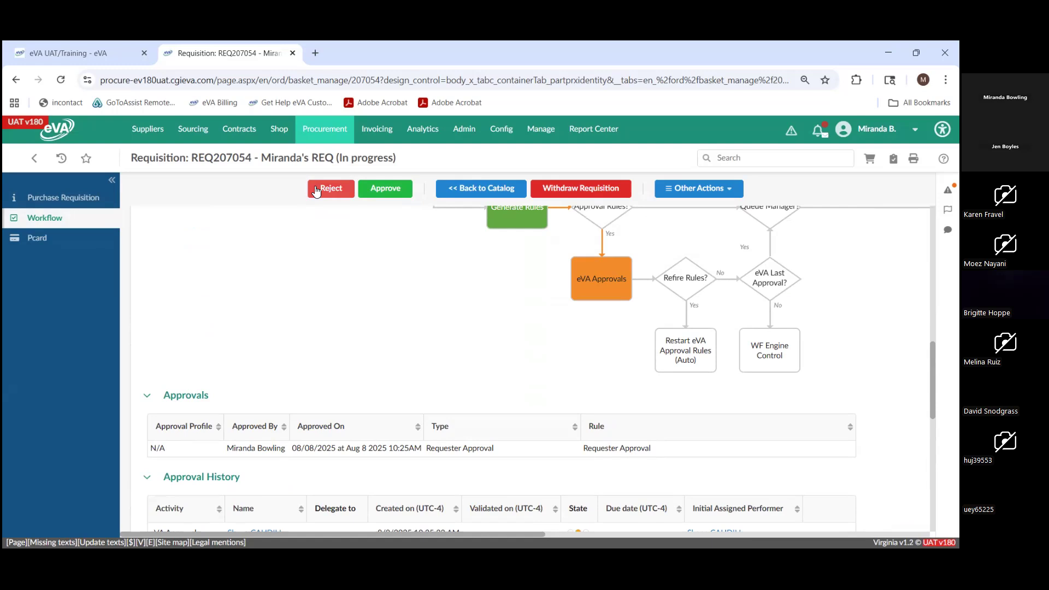
{"action": "scroll", "coordinate": [454, 316], "scroll_direction": "down", "scroll_amount": 2}
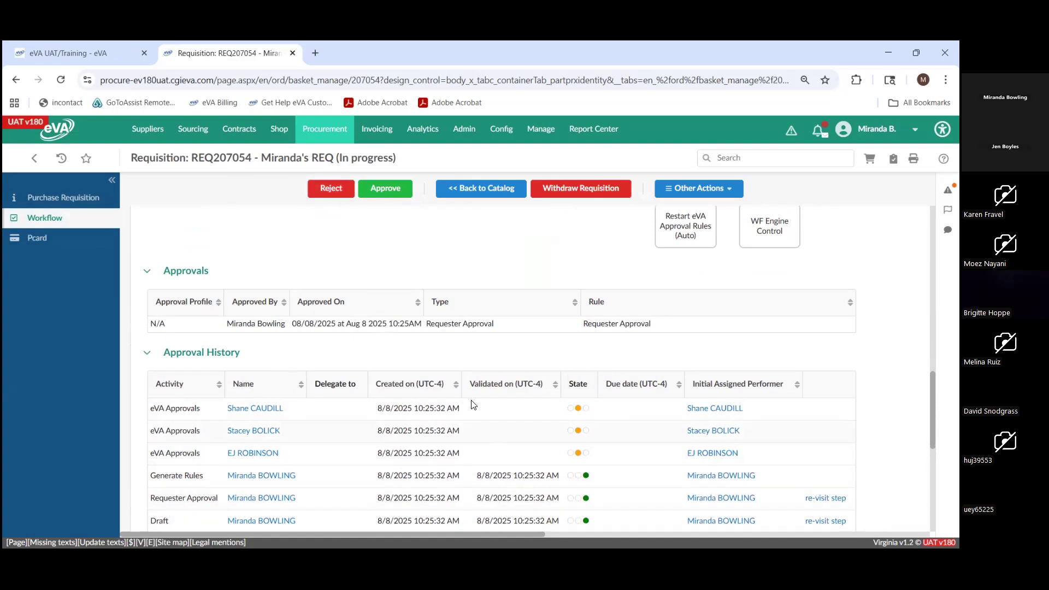
- Return to the Purchase Requisition page and approve all three pending eVA Approvals one after another
{"action": "left_click", "coordinate": [46, 198]}
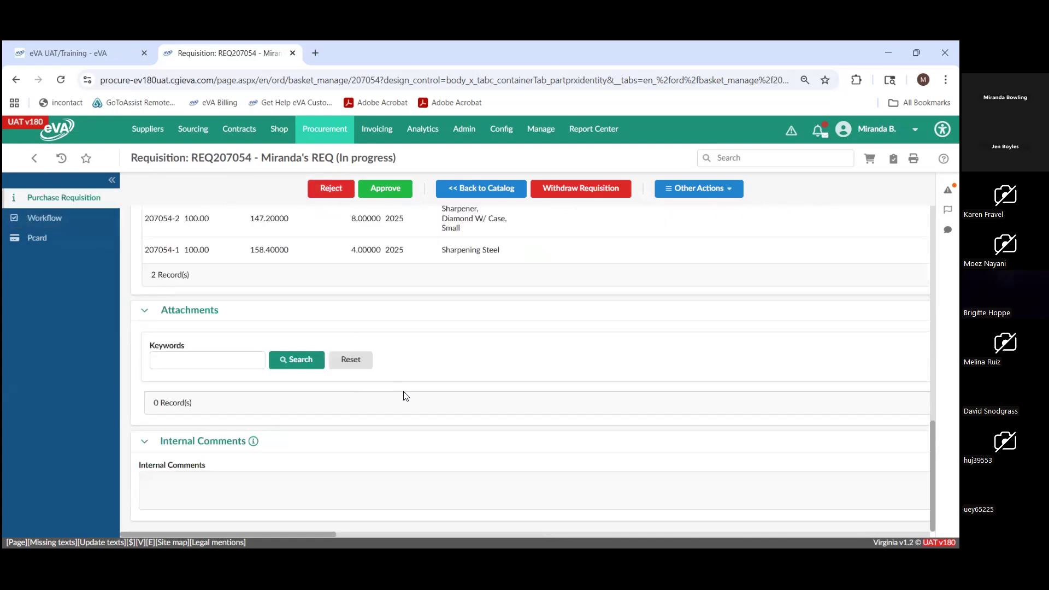
{"action": "scroll", "coordinate": [440, 398], "scroll_direction": "up", "scroll_amount": 1}
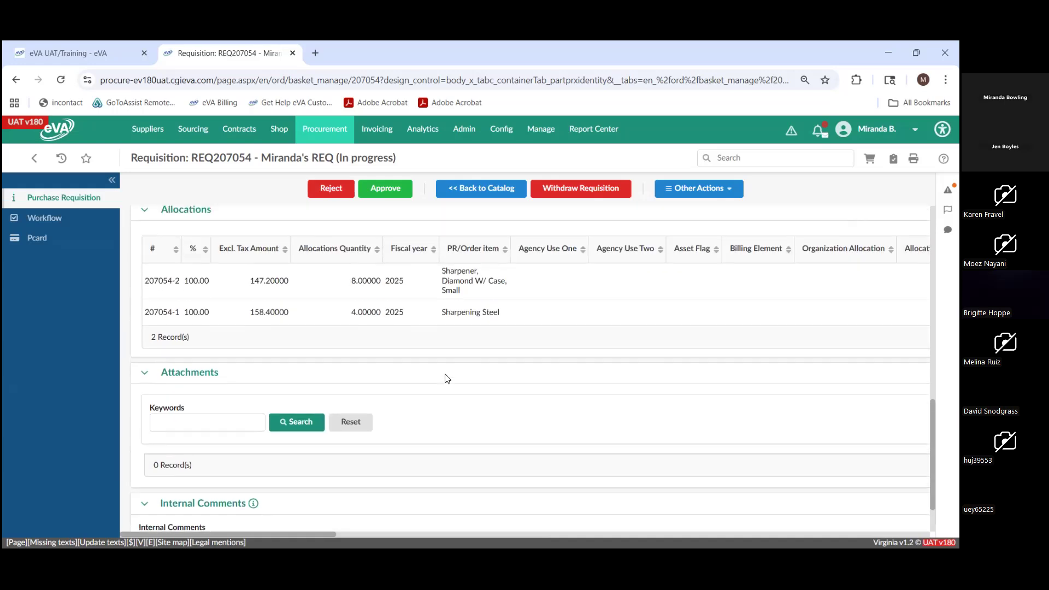
{"action": "left_click", "coordinate": [392, 190]}
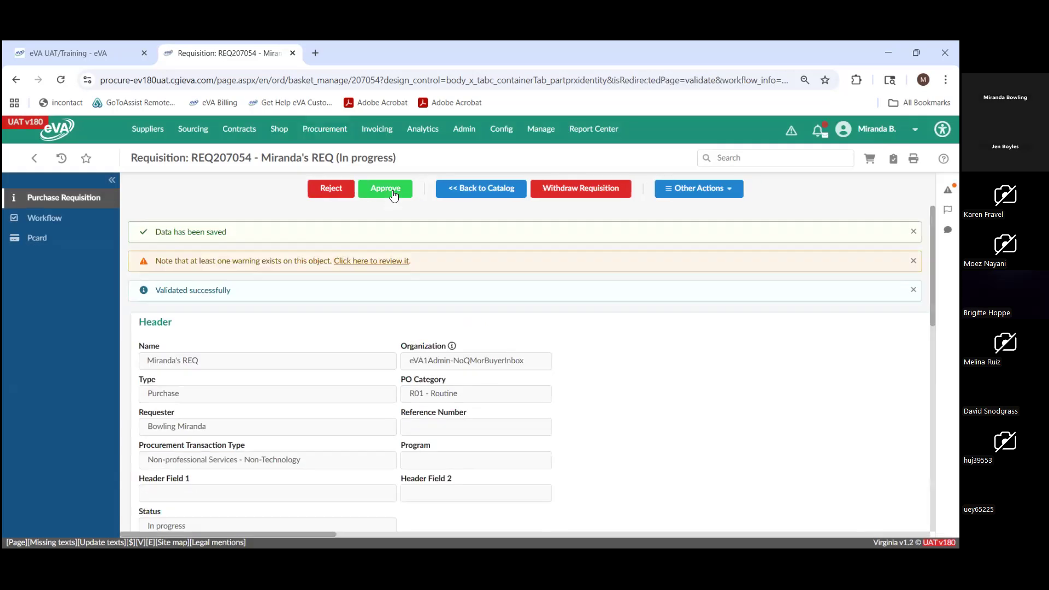
{"action": "left_click", "coordinate": [392, 190]}
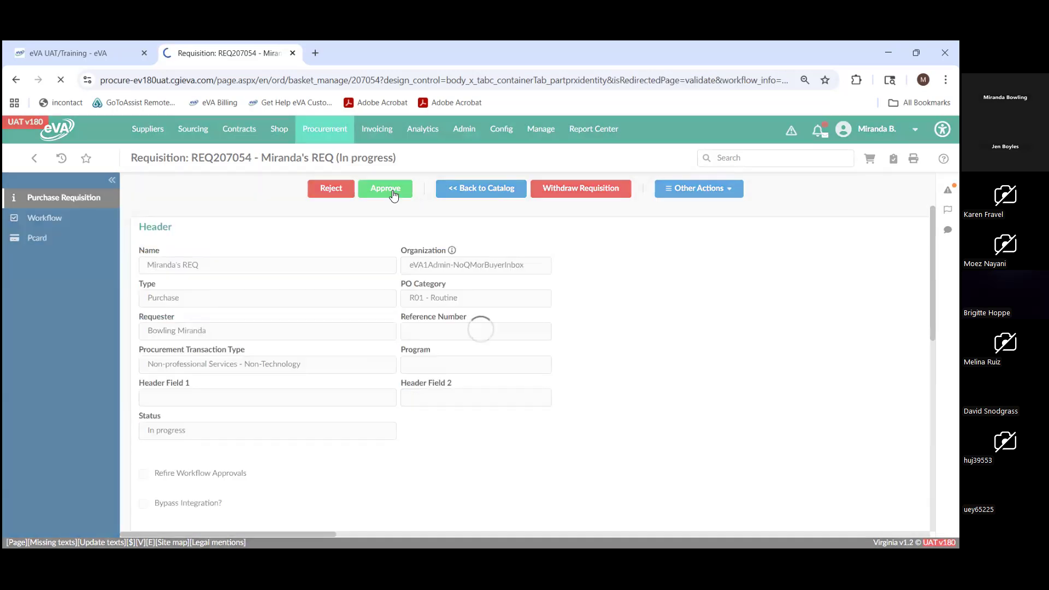
{"action": "left_click", "coordinate": [393, 190]}
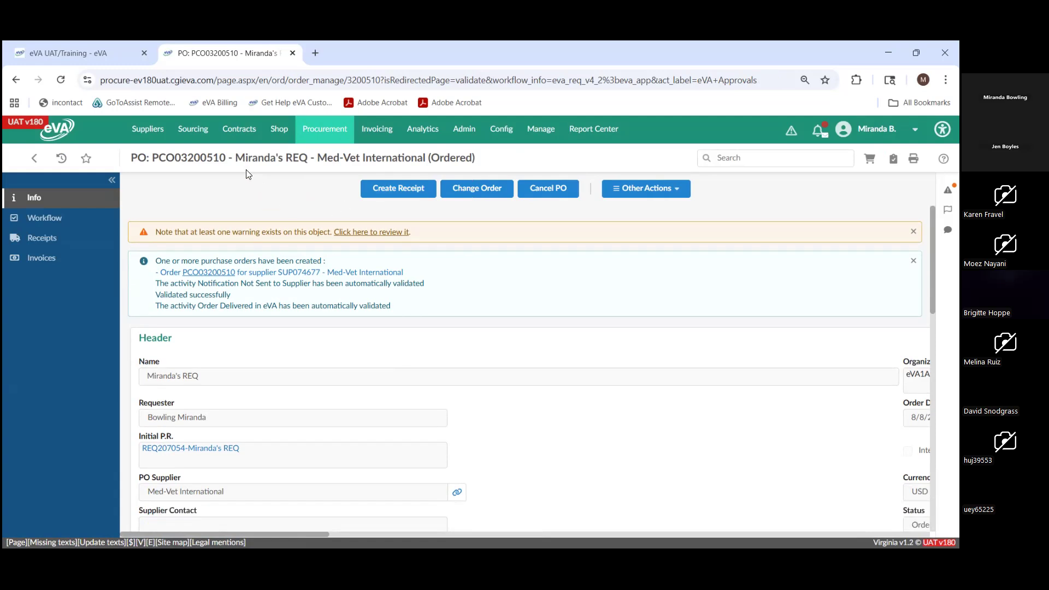
- Examine the purchase order's number in the title and the Initial P.R. reference in its header
{"action": "left_click_drag", "start_coordinate": [229, 161], "coordinate": [149, 171]}
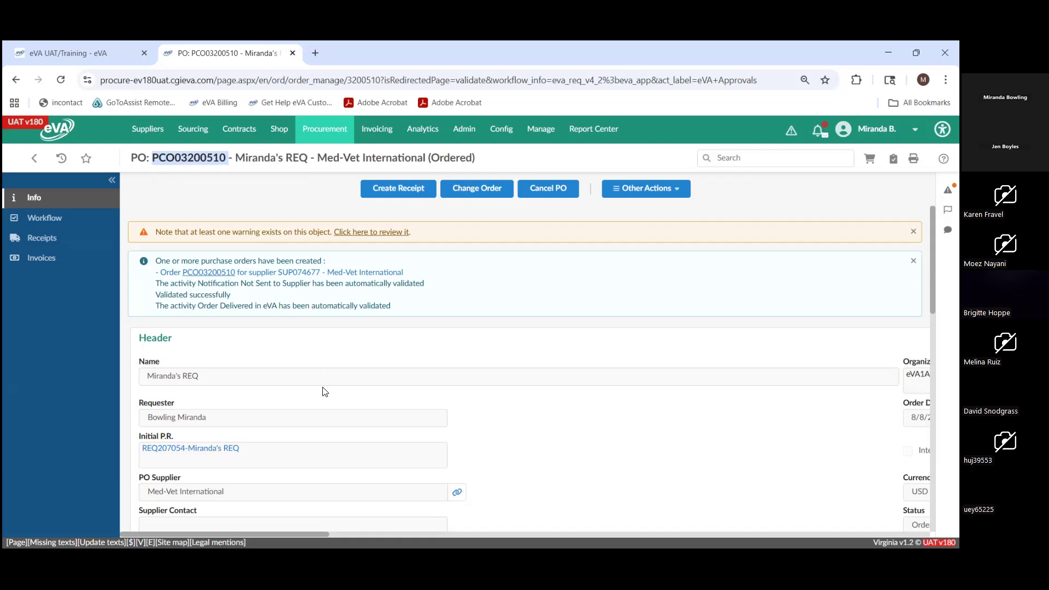
{"action": "scroll", "coordinate": [322, 389], "scroll_direction": "down", "scroll_amount": 1}
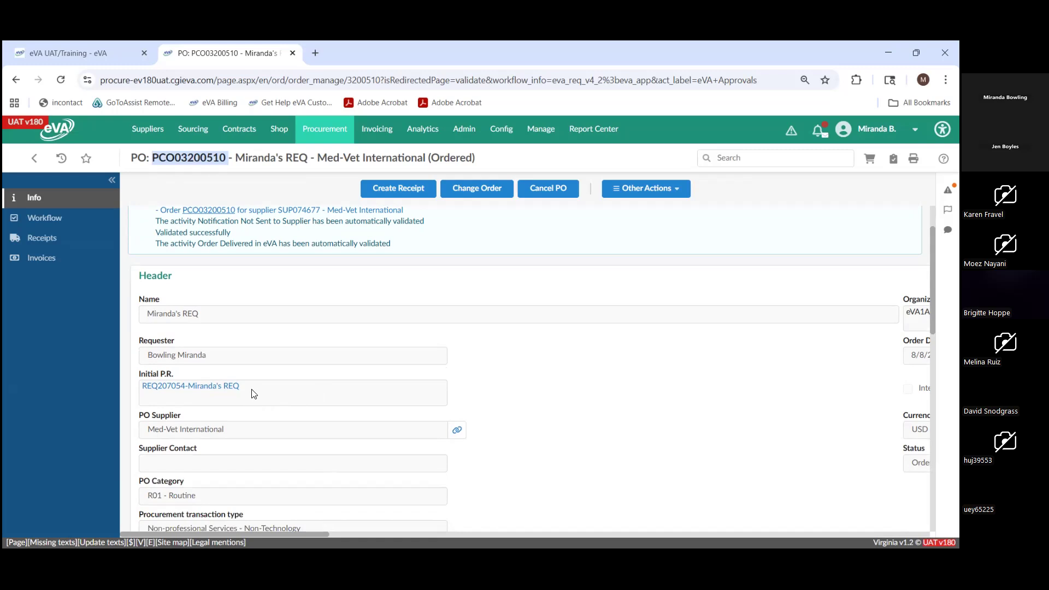
{"action": "left_click", "coordinate": [247, 393]}
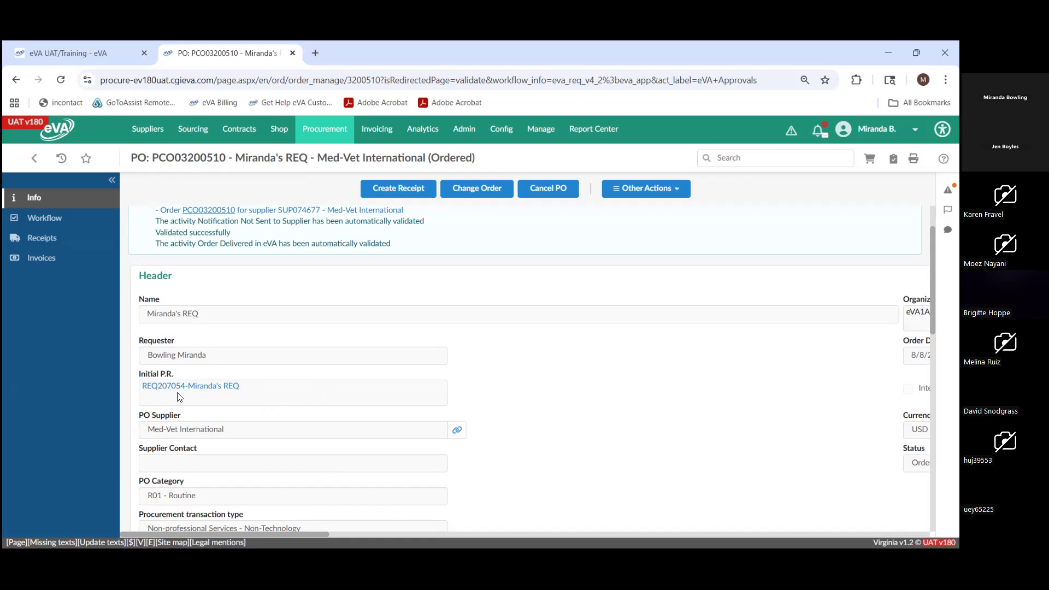
{"action": "left_click_drag", "start_coordinate": [143, 391], "coordinate": [334, 410]}
- Open the original requisition from the purchase order's Initial P.R. link, review its header, items and allocations, and close it
{"action": "left_click", "coordinate": [231, 388]}
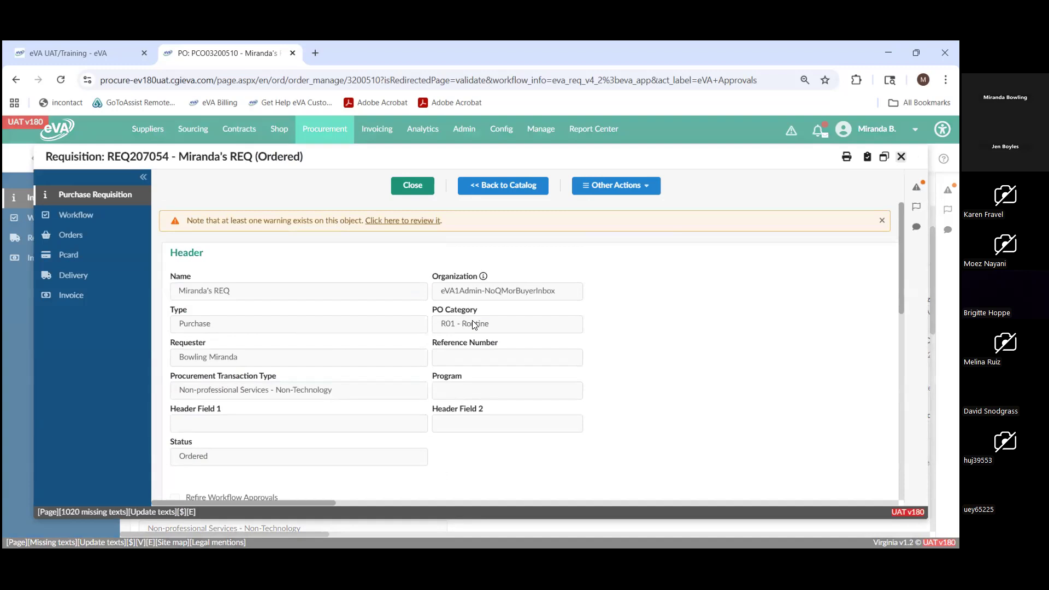
{"action": "scroll", "coordinate": [474, 328], "scroll_direction": "down", "scroll_amount": 5}
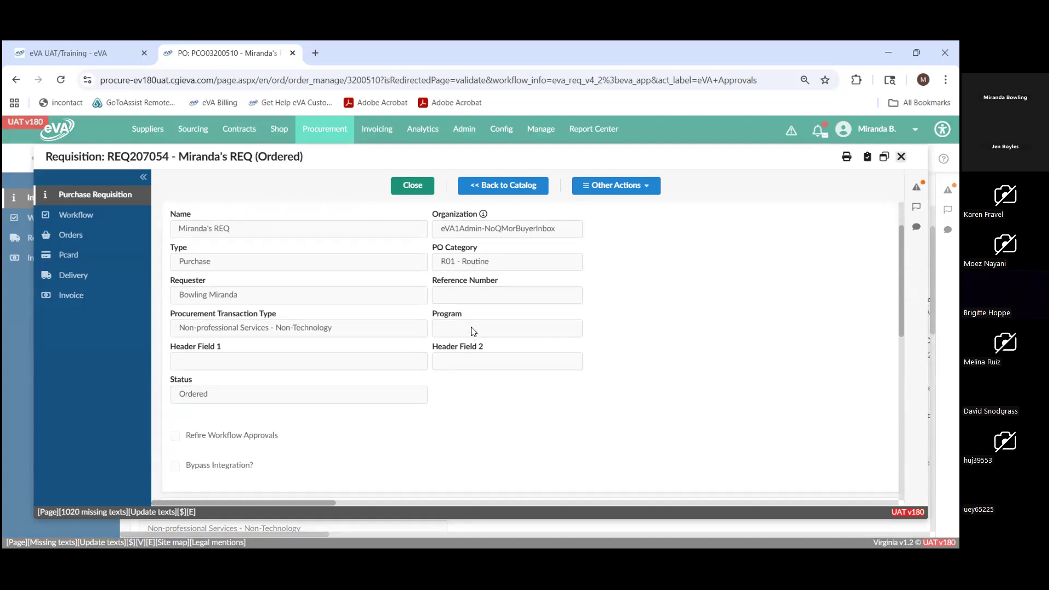
{"action": "scroll", "coordinate": [473, 337], "scroll_direction": "down", "scroll_amount": 2}
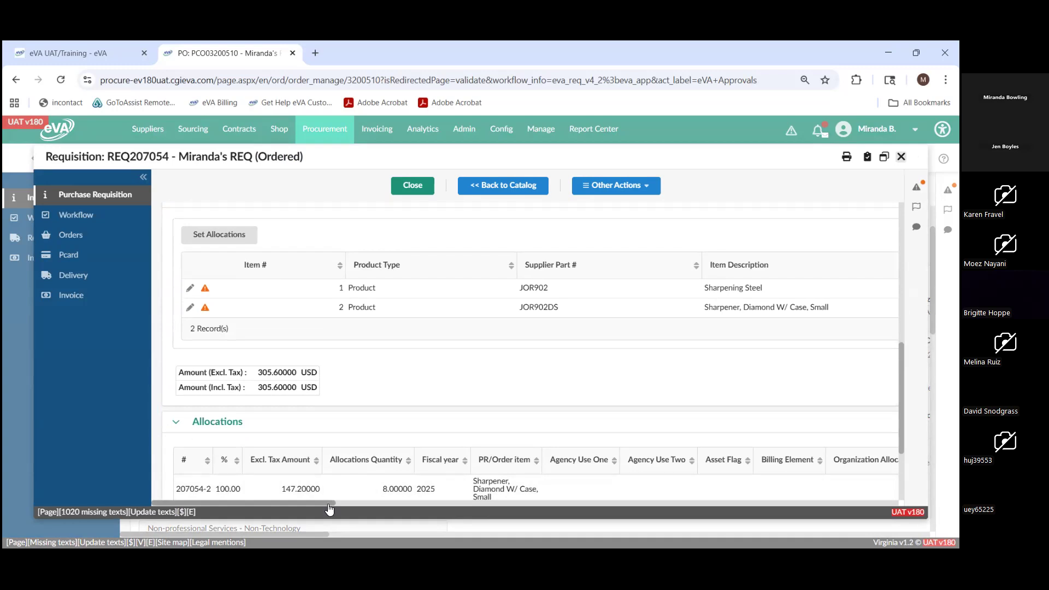
{"action": "left_click_drag", "start_coordinate": [329, 508], "coordinate": [299, 497]}
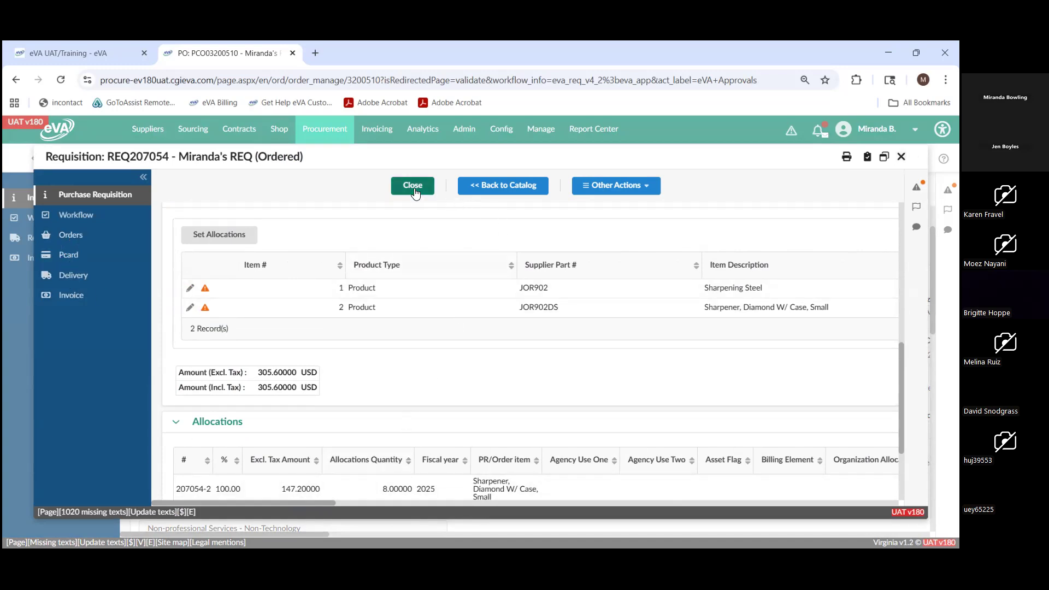
{"action": "left_click", "coordinate": [412, 188]}
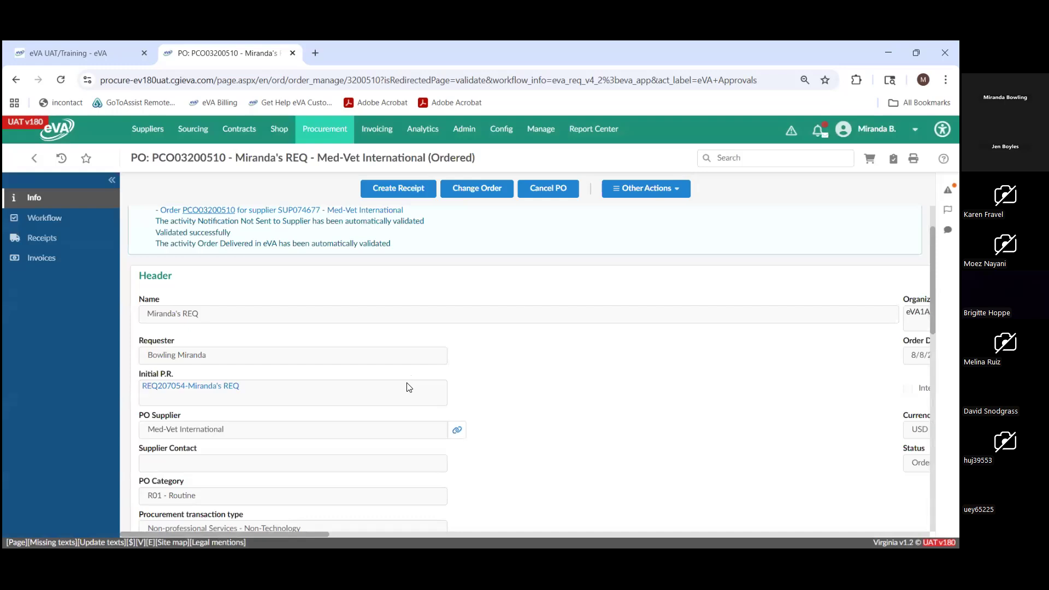
- Review the rest of the purchase order down to its allocations, and open the Browse Orders page
{"action": "scroll", "coordinate": [409, 387], "scroll_direction": "down", "scroll_amount": 7}
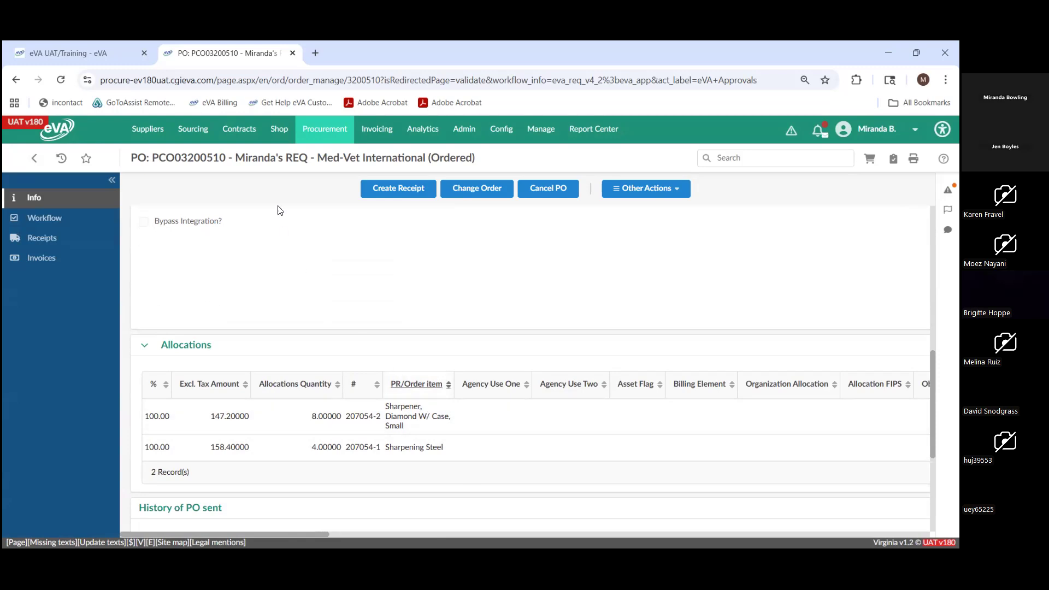
{"action": "mouse_move", "coordinate": [314, 125]}
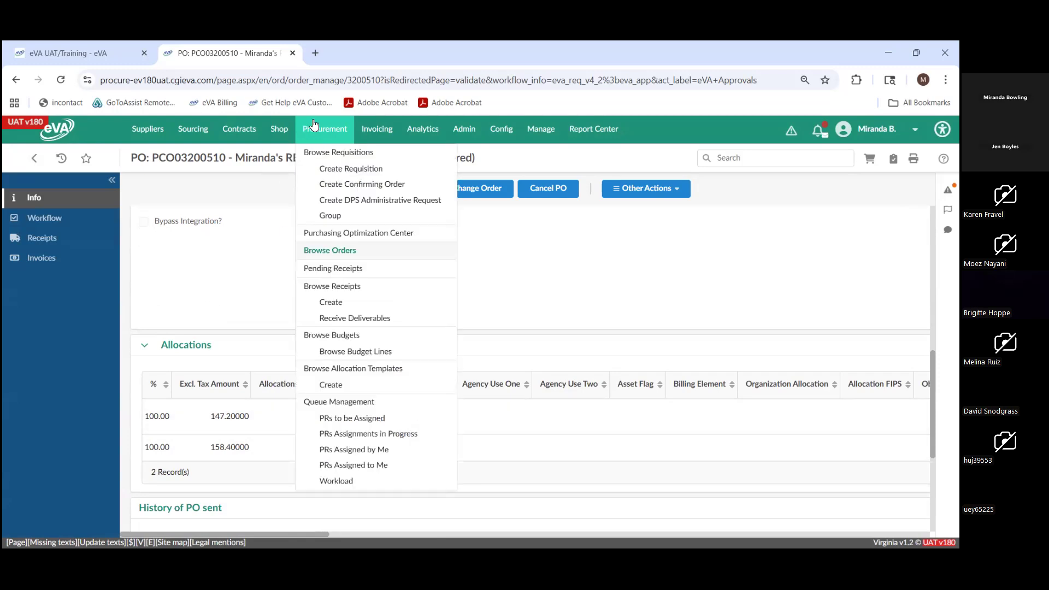
{"action": "left_click", "coordinate": [331, 254]}
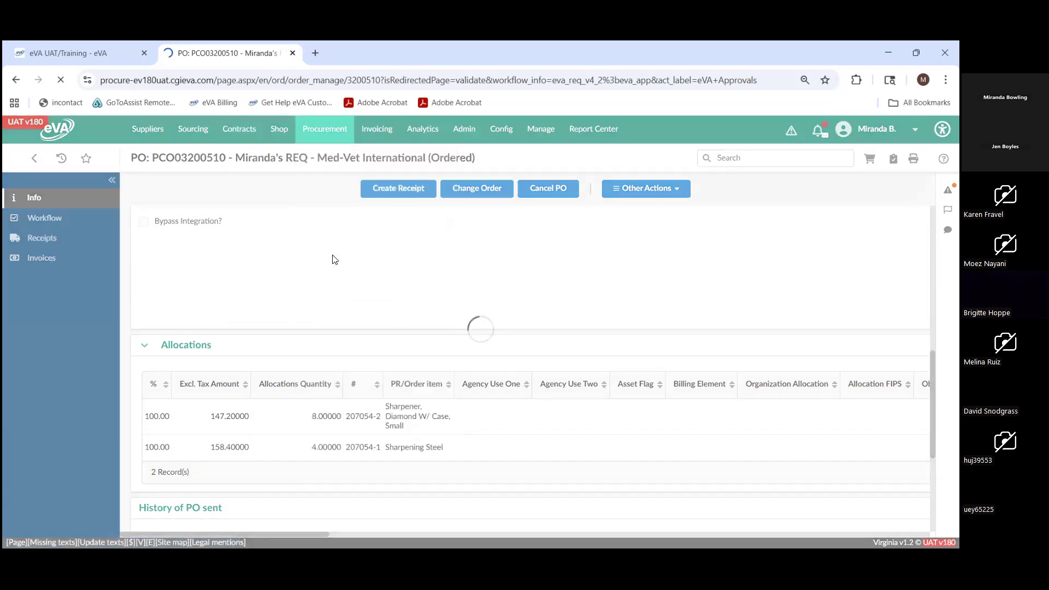
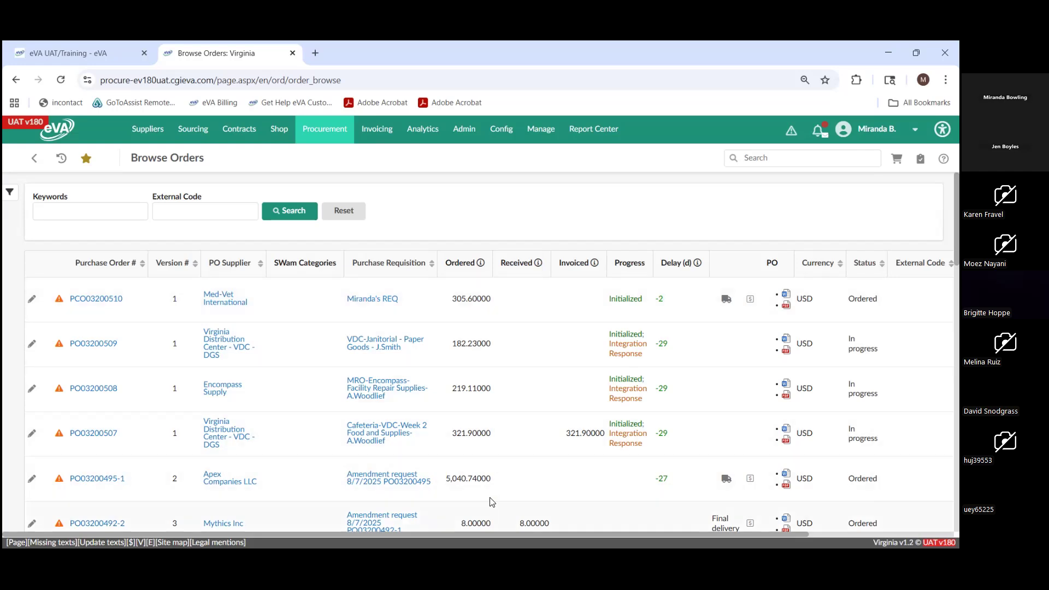
- Look across the Browse Orders columns and open the Med-Vet International purchase order
{"action": "left_click_drag", "start_coordinate": [484, 536], "coordinate": [631, 536]}
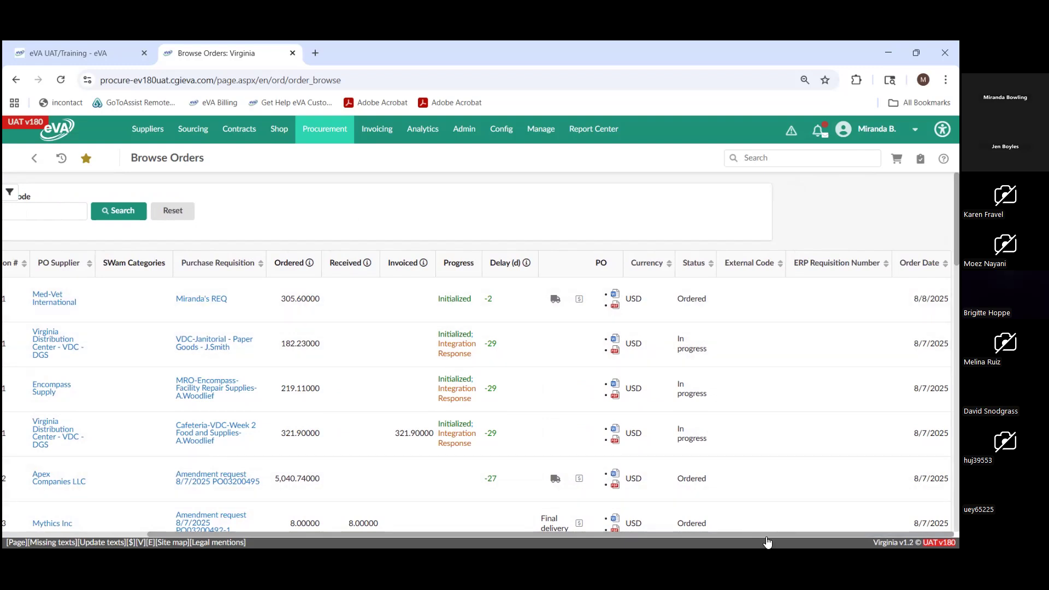
{"action": "left_click_drag", "start_coordinate": [767, 539], "coordinate": [621, 540]}
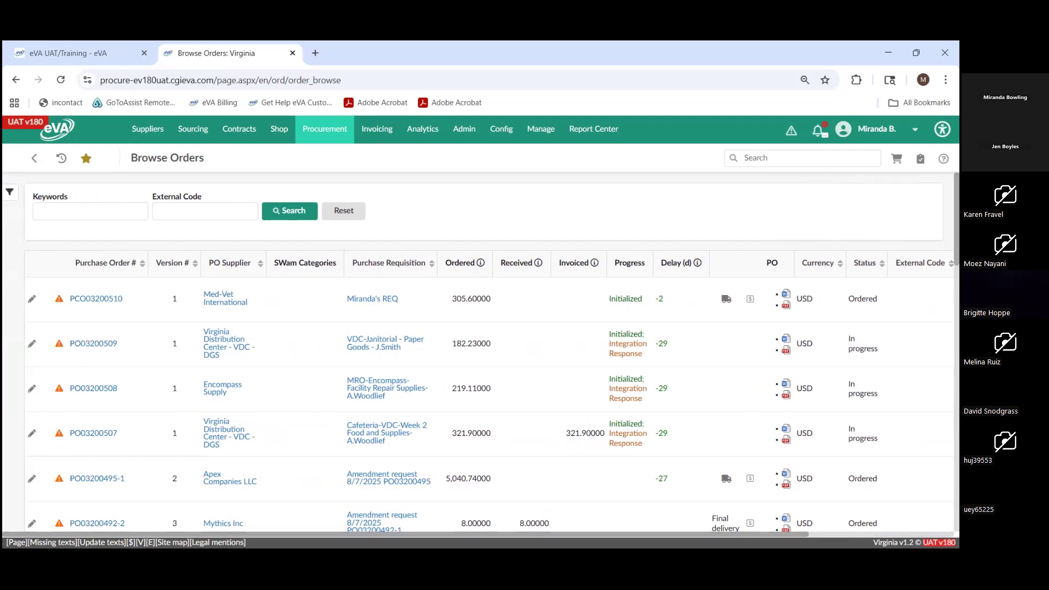
{"action": "left_click", "coordinate": [95, 299]}
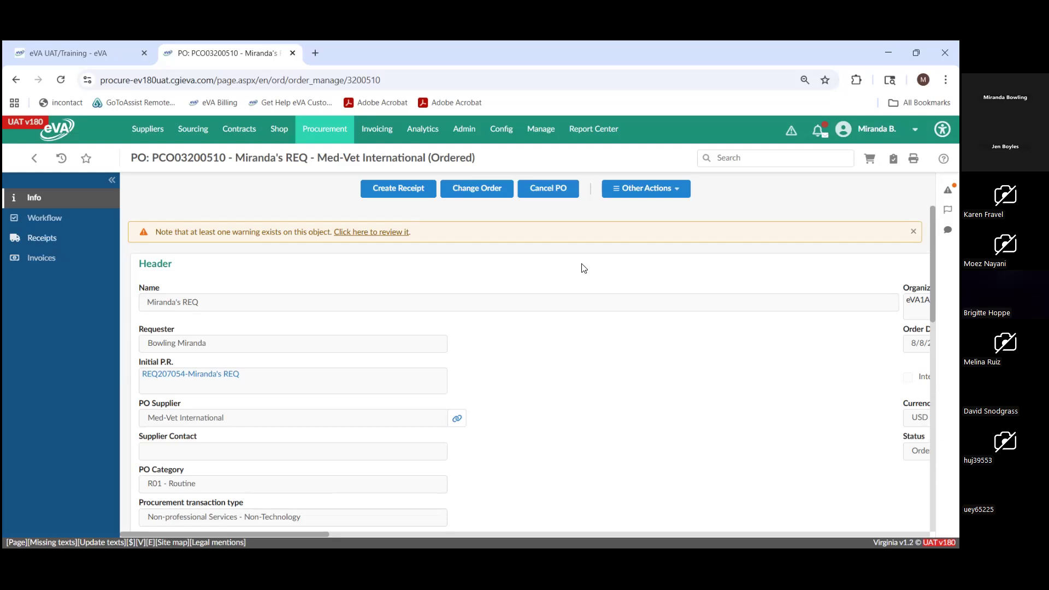
- Review the purchase order's header, items, allocations and sending history, and examine the order status in its title
{"action": "scroll", "coordinate": [585, 269], "scroll_direction": "down", "scroll_amount": 1}
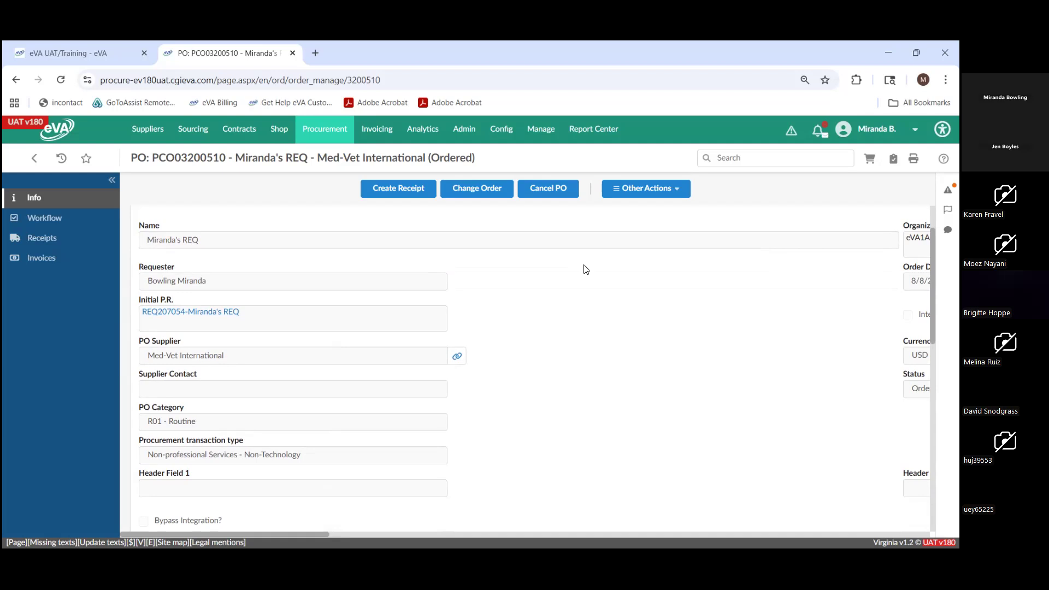
{"action": "scroll", "coordinate": [585, 269], "scroll_direction": "down", "scroll_amount": 7}
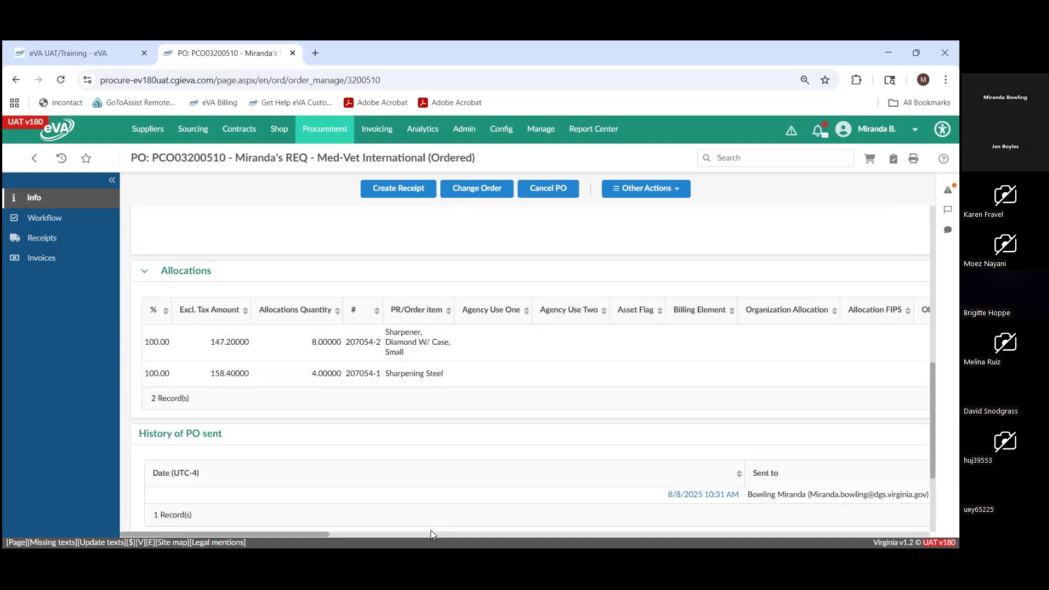
{"action": "scroll", "coordinate": [432, 533], "scroll_direction": "up", "scroll_amount": 2}
{"action": "left_click_drag", "start_coordinate": [306, 534], "coordinate": [556, 535]}
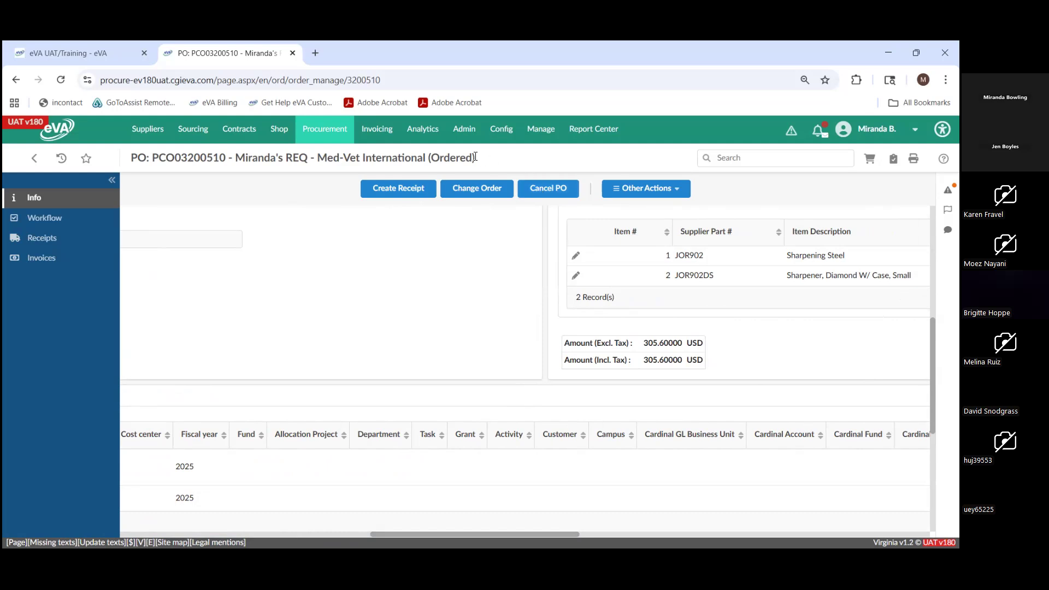
{"action": "left_click_drag", "start_coordinate": [473, 158], "coordinate": [435, 159]}
{"action": "left_click", "coordinate": [450, 242]}
- Start cancelling the purchase order and choose the requester for the cancellation message
{"action": "left_click", "coordinate": [548, 189]}
{"action": "left_click", "coordinate": [398, 224]}
{"action": "left_click", "coordinate": [397, 239]}
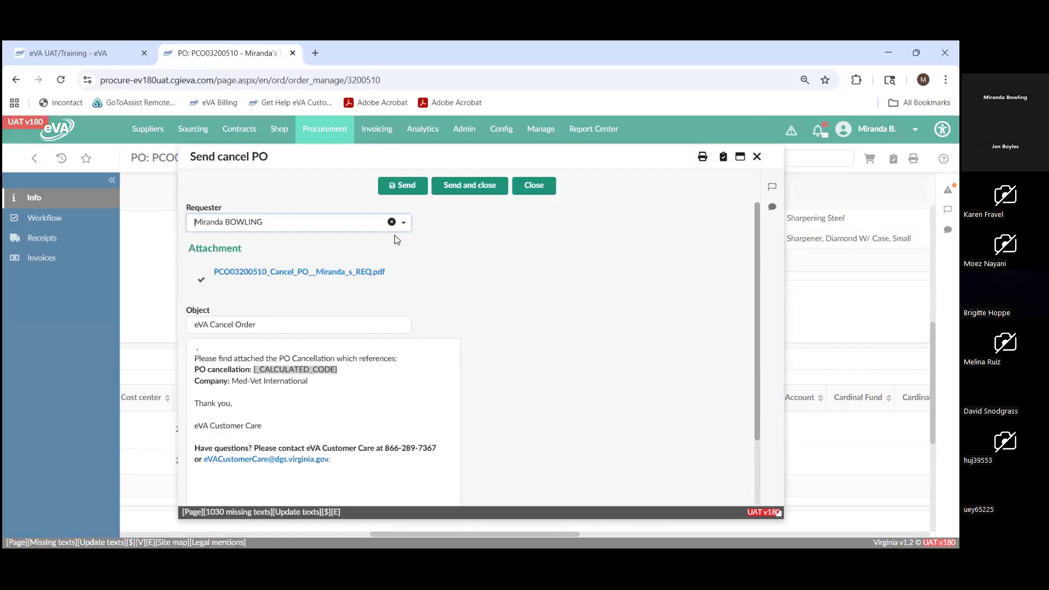
- Mark the cancellation message as No Supplier Contact, and send and close it
{"action": "scroll", "coordinate": [533, 282], "scroll_direction": "down", "scroll_amount": 1}
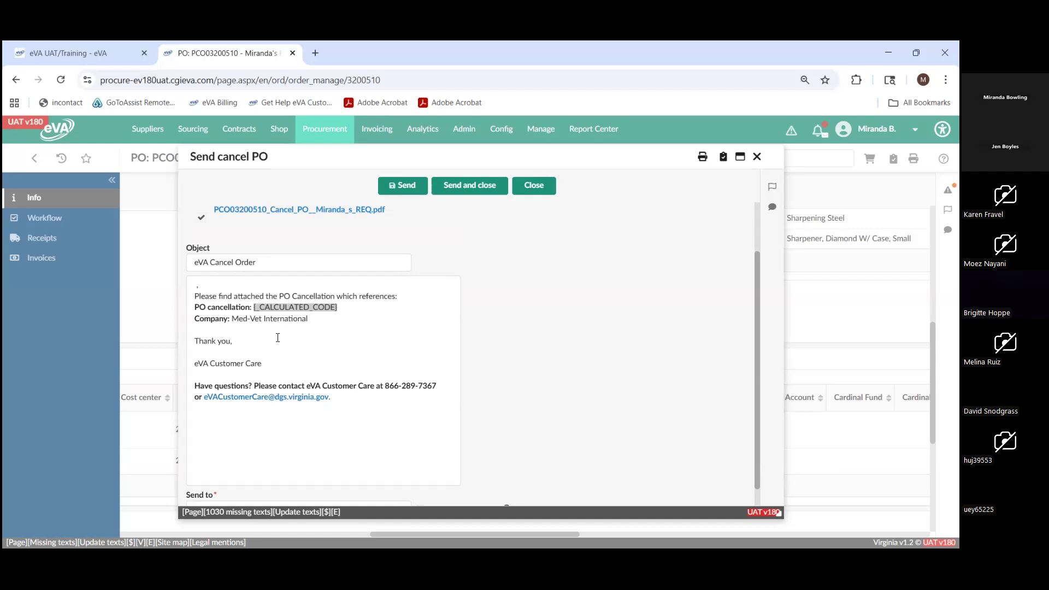
{"action": "scroll", "coordinate": [277, 338], "scroll_direction": "down", "scroll_amount": 1}
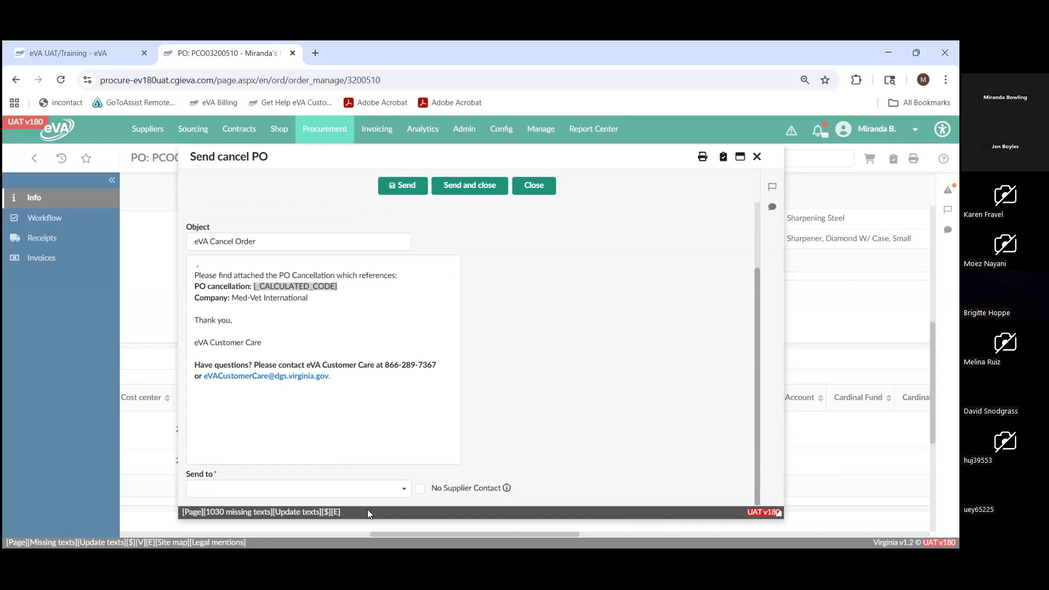
{"action": "left_click", "coordinate": [369, 491]}
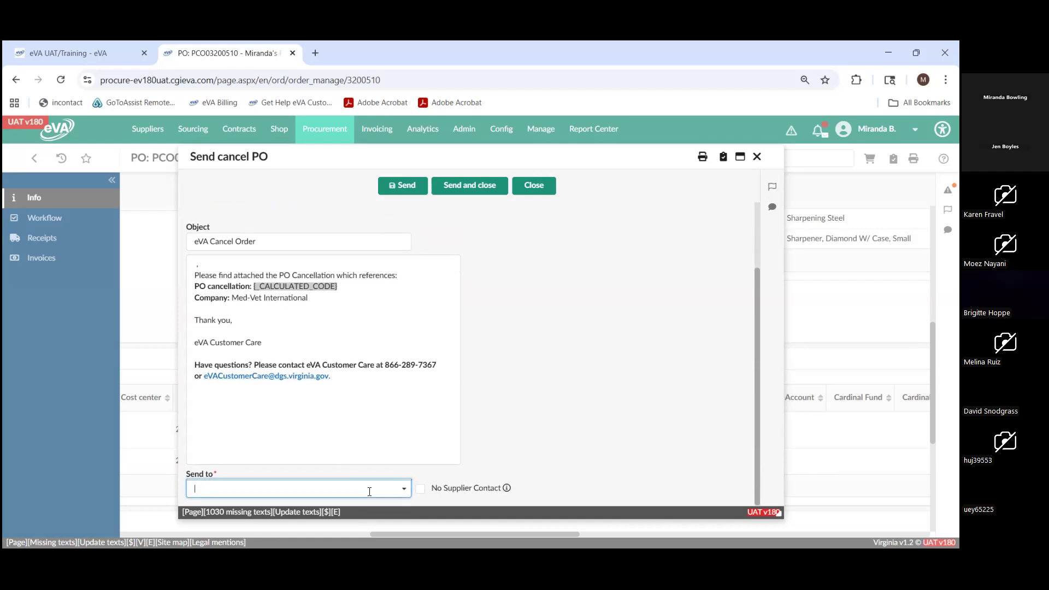
{"action": "left_click", "coordinate": [418, 489]}
{"action": "scroll", "coordinate": [508, 328], "scroll_direction": "up", "scroll_amount": 3}
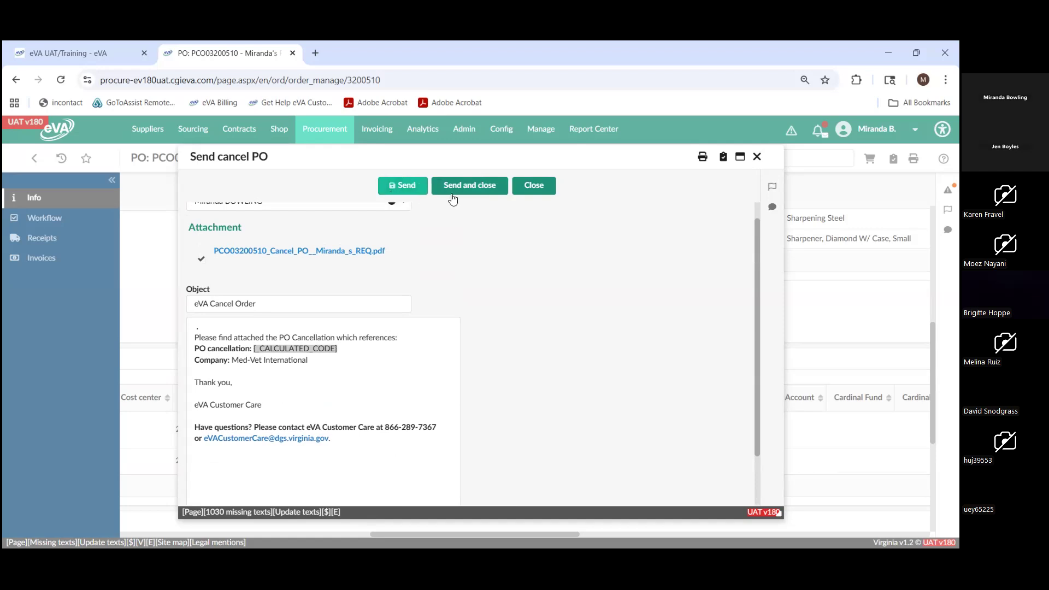
{"action": "scroll", "coordinate": [406, 382], "scroll_direction": "down", "scroll_amount": 2}
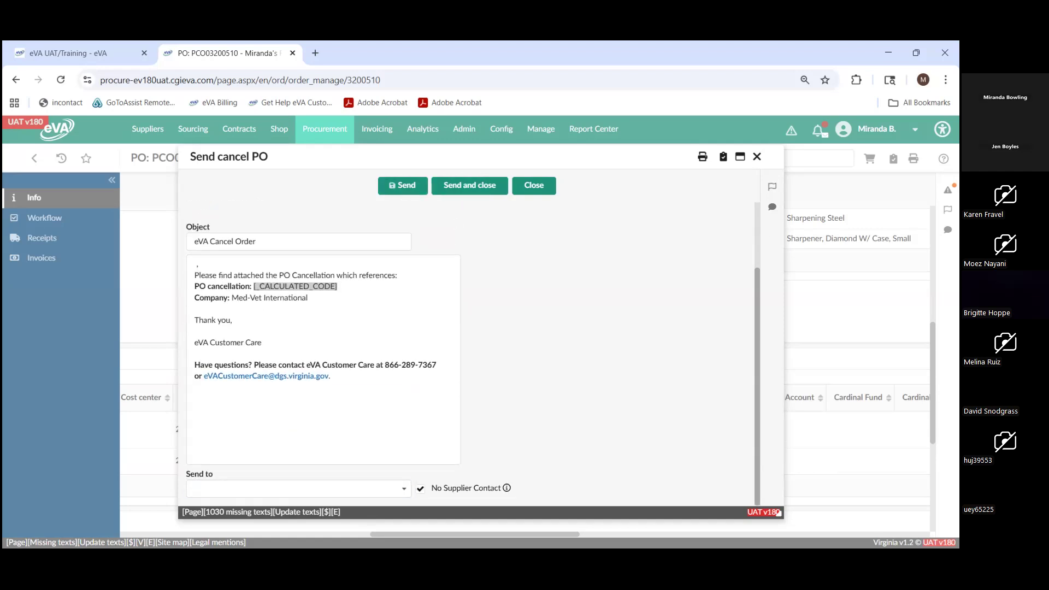
{"action": "scroll", "coordinate": [419, 286], "scroll_direction": "up", "scroll_amount": 3}
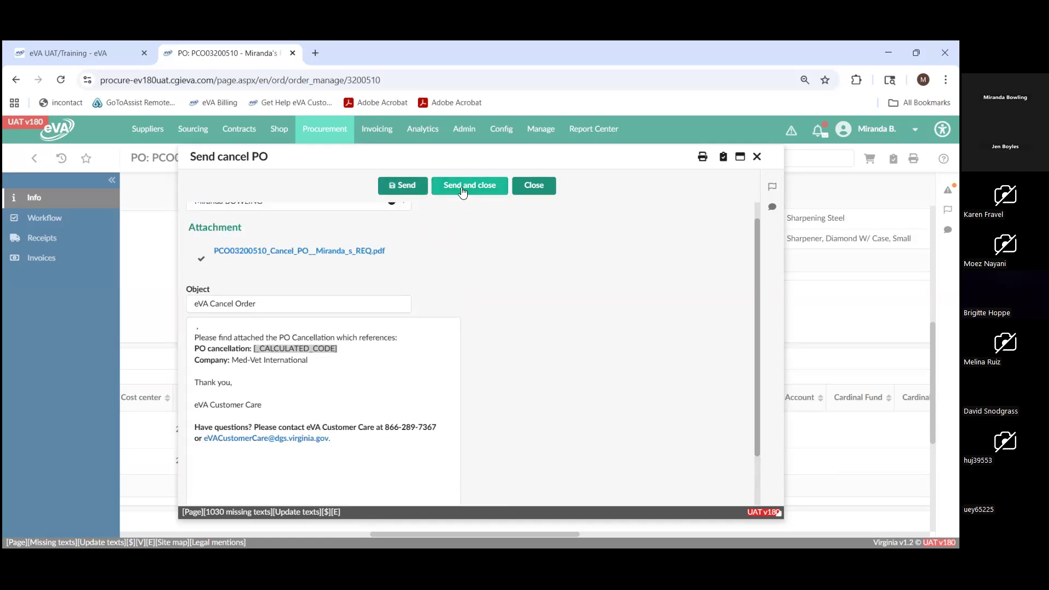
{"action": "left_click", "coordinate": [461, 187]}
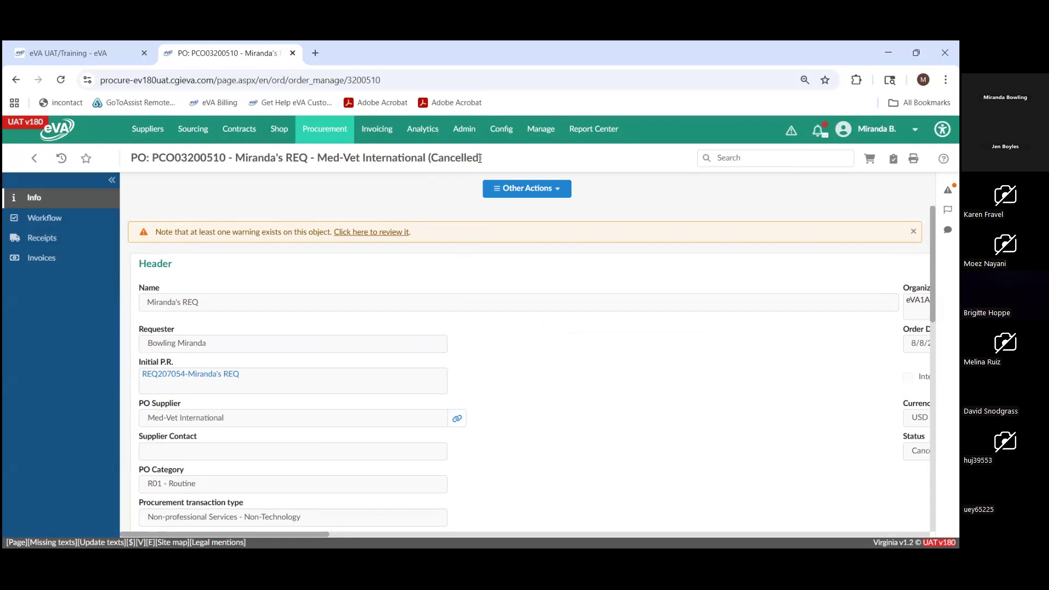
- Check the cancelled purchase order's receipts and the status in its title
{"action": "left_click", "coordinate": [60, 239]}
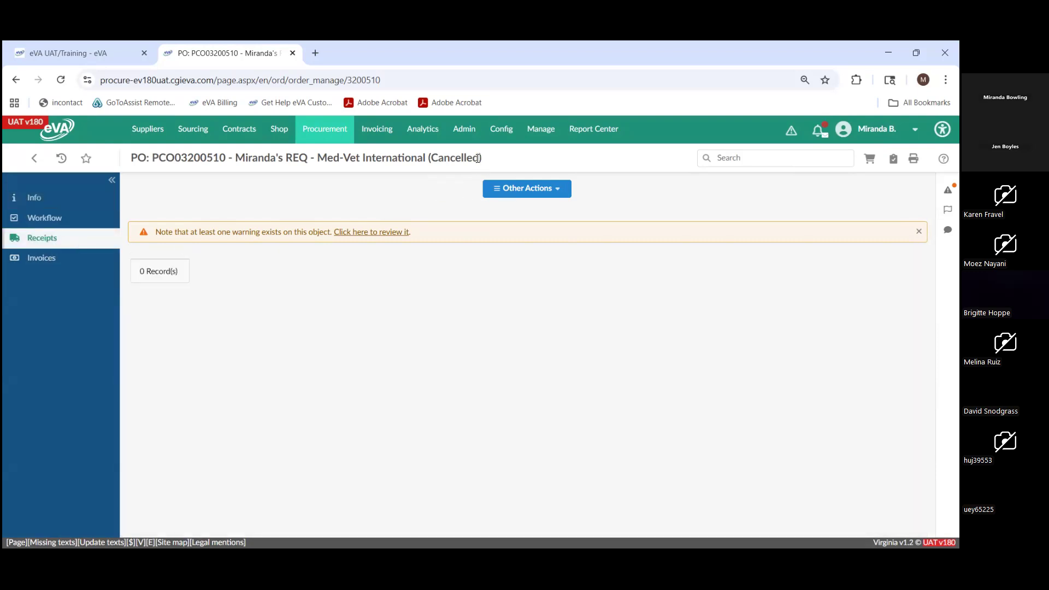
{"action": "left_click_drag", "start_coordinate": [477, 159], "coordinate": [413, 162]}
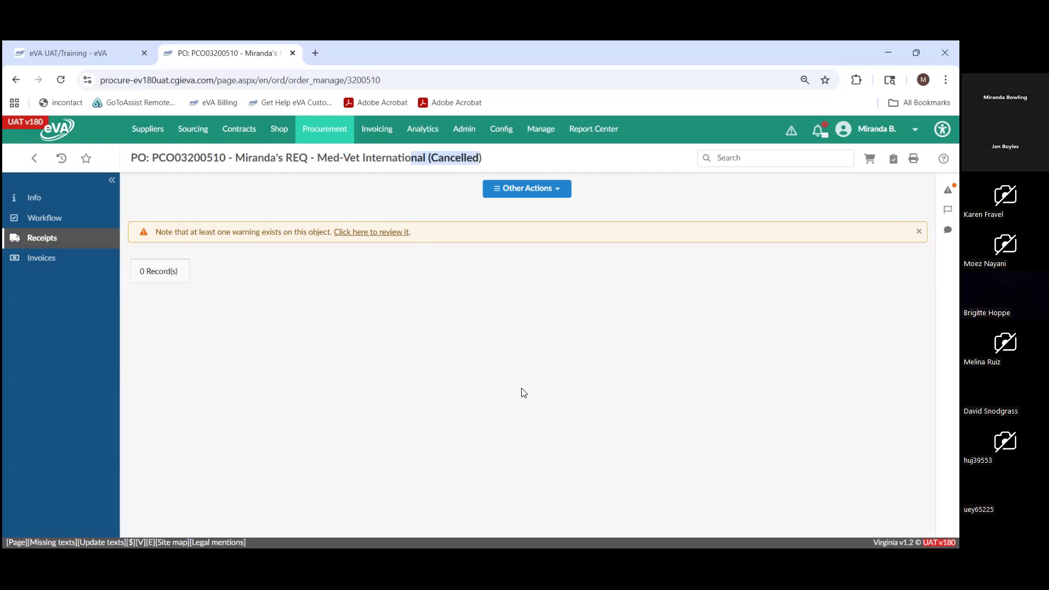
- Open the product catalog search and add one Sharpening Steel (JOR902) to the cart of a new requisition
{"action": "mouse_move", "coordinate": [279, 130]}
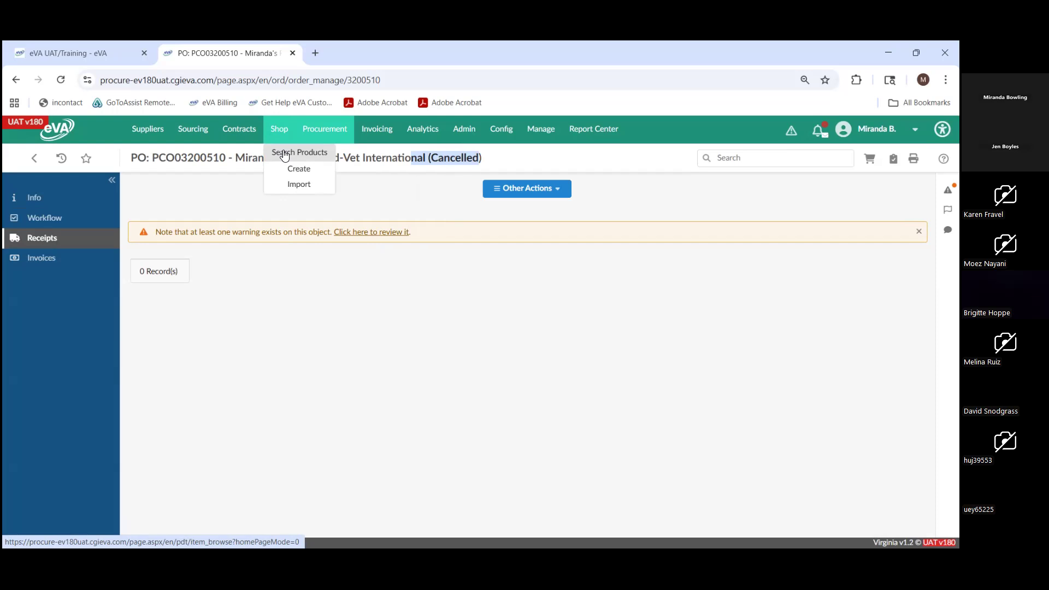
{"action": "left_click", "coordinate": [283, 154]}
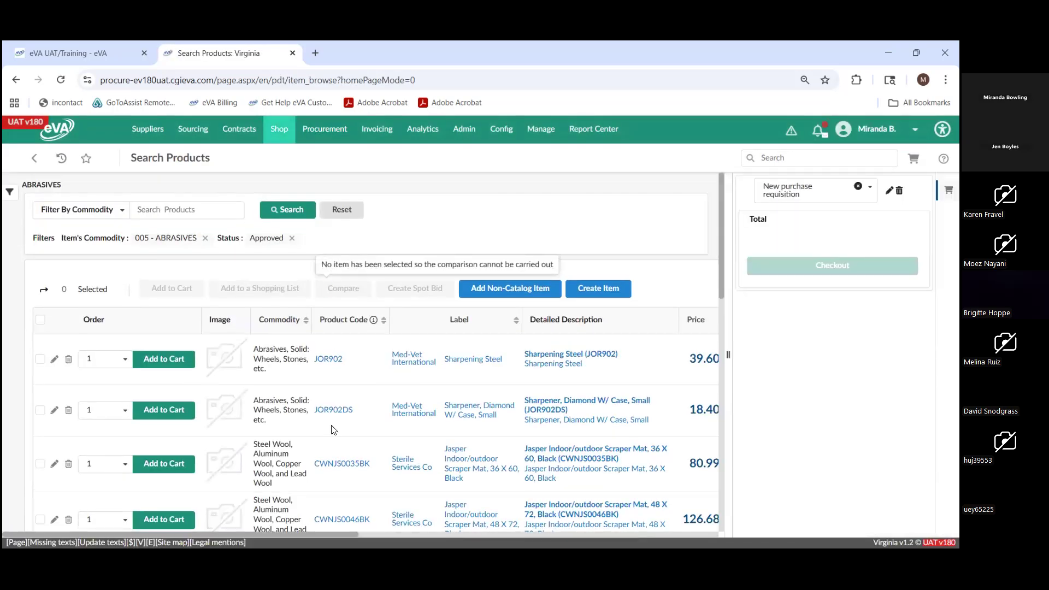
{"action": "scroll", "coordinate": [299, 389], "scroll_direction": "down", "scroll_amount": 1}
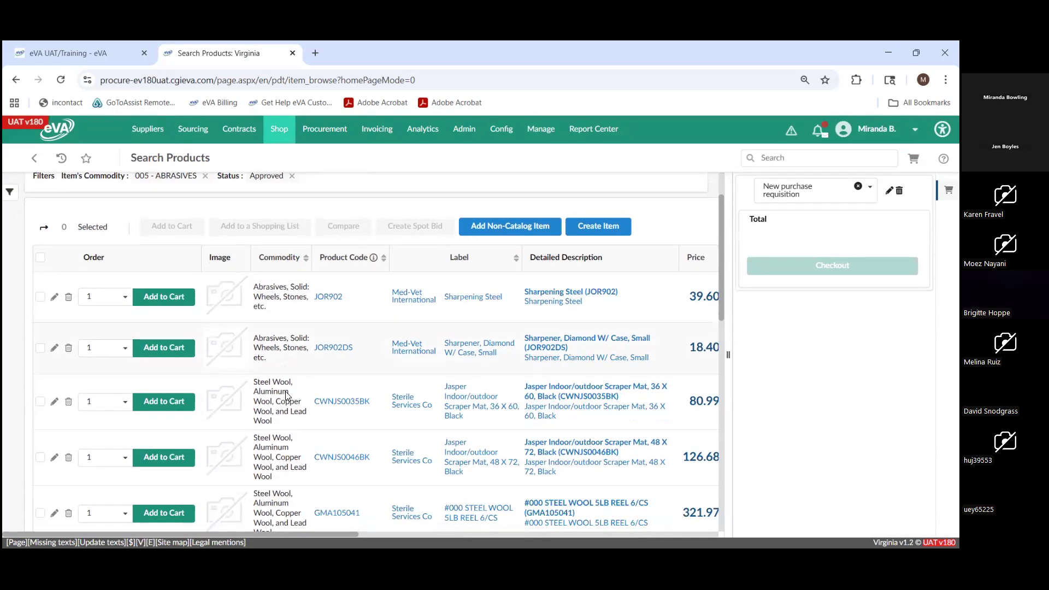
{"action": "left_click", "coordinate": [175, 296]}
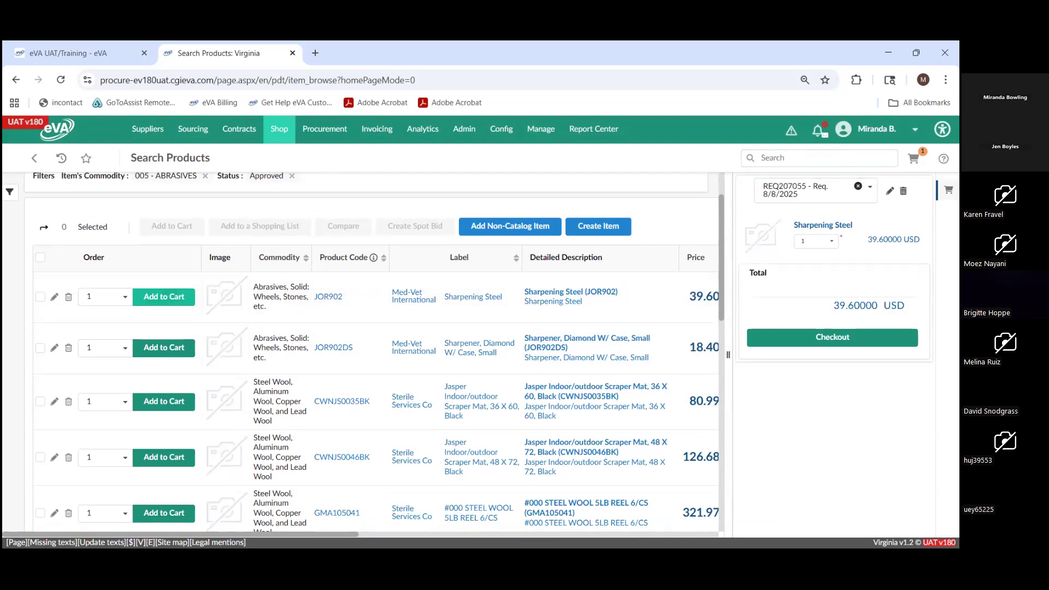
- Rename the new requisition in the cart as "Med- VET"
{"action": "left_click", "coordinate": [890, 190]}
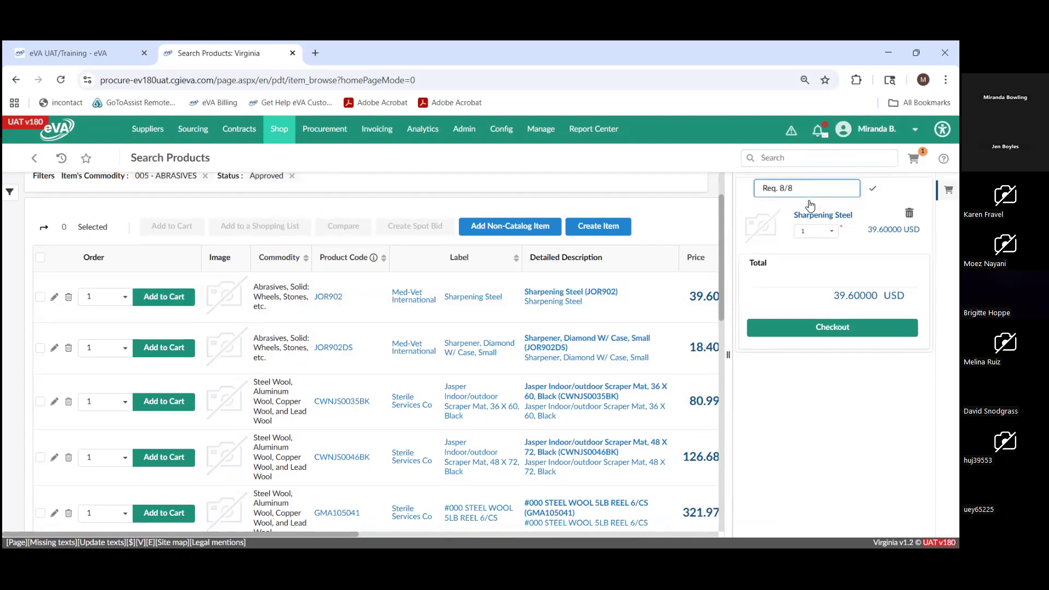
{"action": "key", "text": "BackSpace"}
{"action": "key", "text": "BackSpace"}
{"action": "key", "text": "BackSpace"}
{"action": "key", "text": "BackSpace"}
{"action": "key", "text": "BackSpace"}
{"action": "key", "text": "BackSpace"}
{"action": "key", "text": "BackSpace"}
{"action": "key", "text": "BackSpace"}
{"action": "type", "text": "Med- VET"}
{"action": "left_click", "coordinate": [872, 189]}
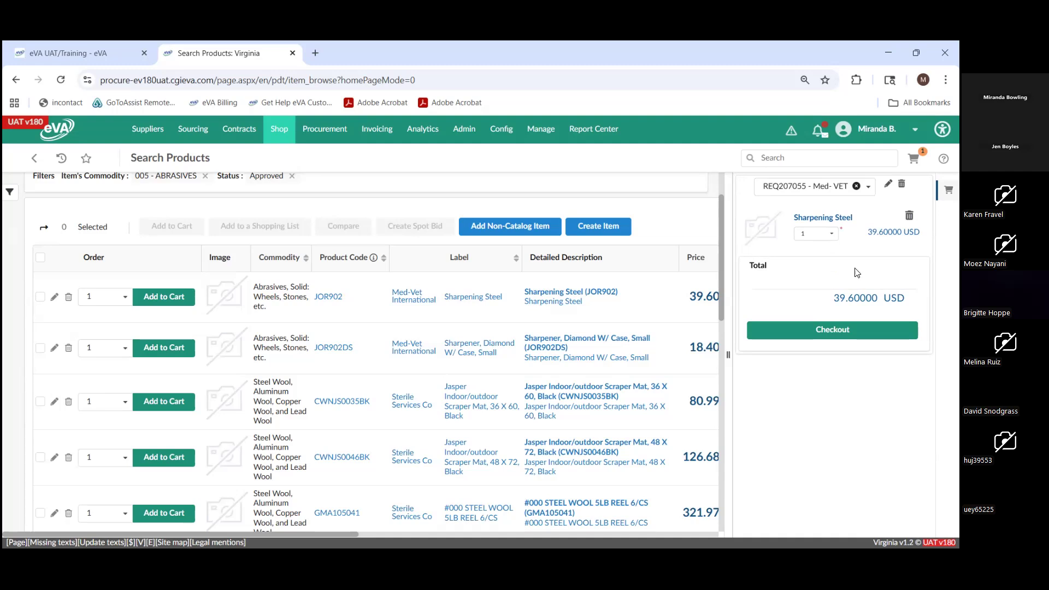
- Check out the cart and set the PO Category to R01 - Routine and the Procurement Transaction Type to Professional Services
{"action": "left_click", "coordinate": [845, 329]}
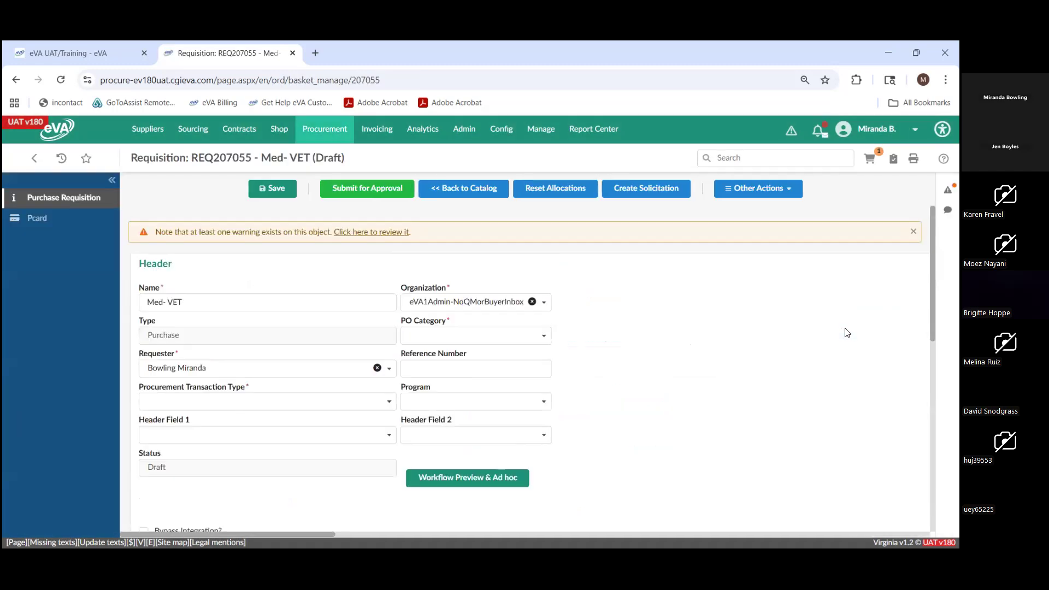
{"action": "left_click", "coordinate": [424, 339]}
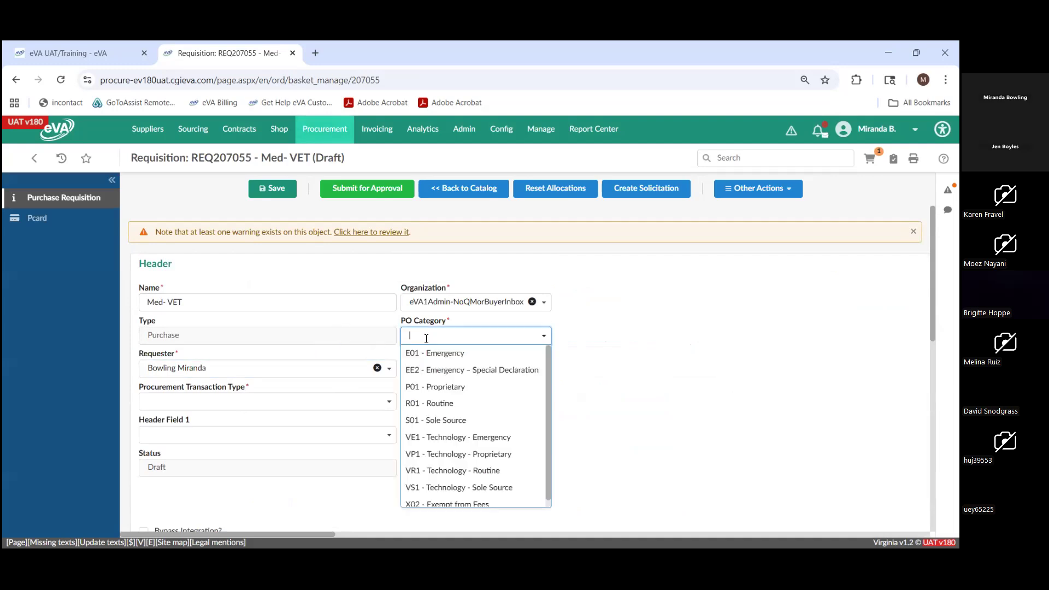
{"action": "left_click", "coordinate": [443, 402]}
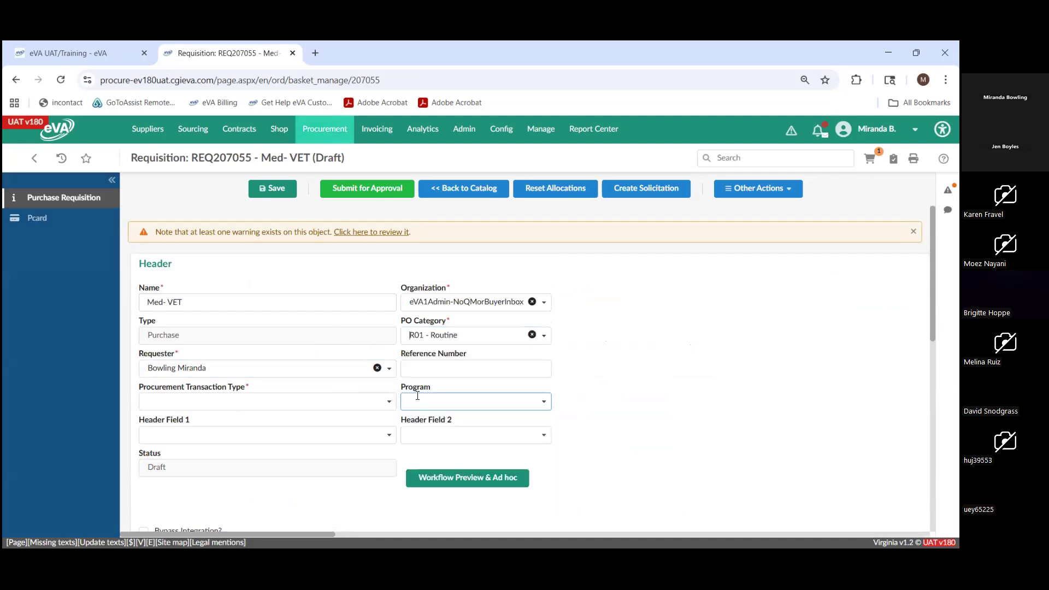
{"action": "left_click", "coordinate": [340, 397]}
{"action": "scroll", "coordinate": [325, 426], "scroll_direction": "down", "scroll_amount": 4}
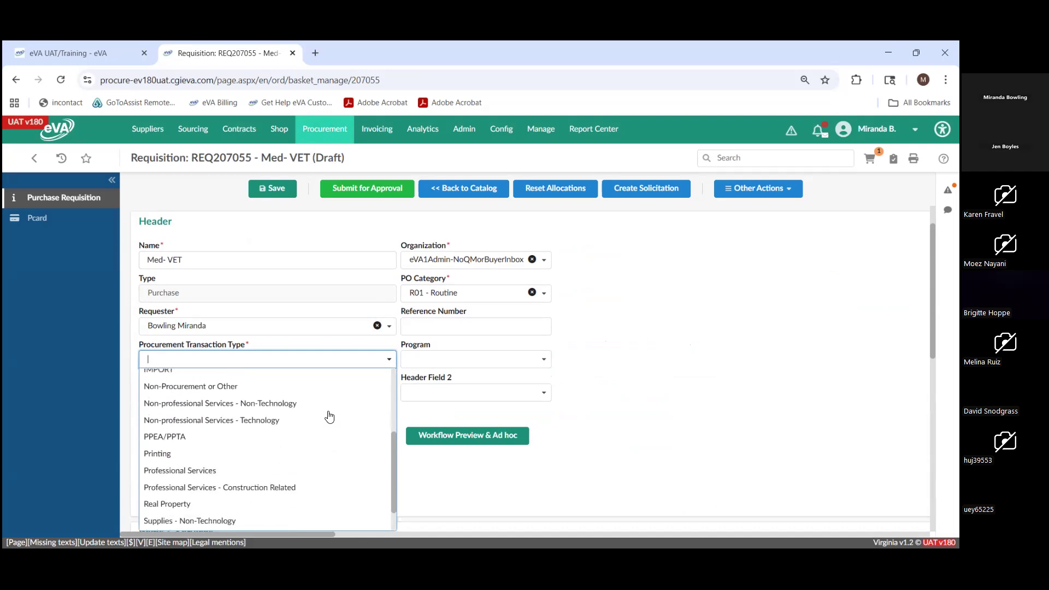
{"action": "left_click", "coordinate": [309, 471]}
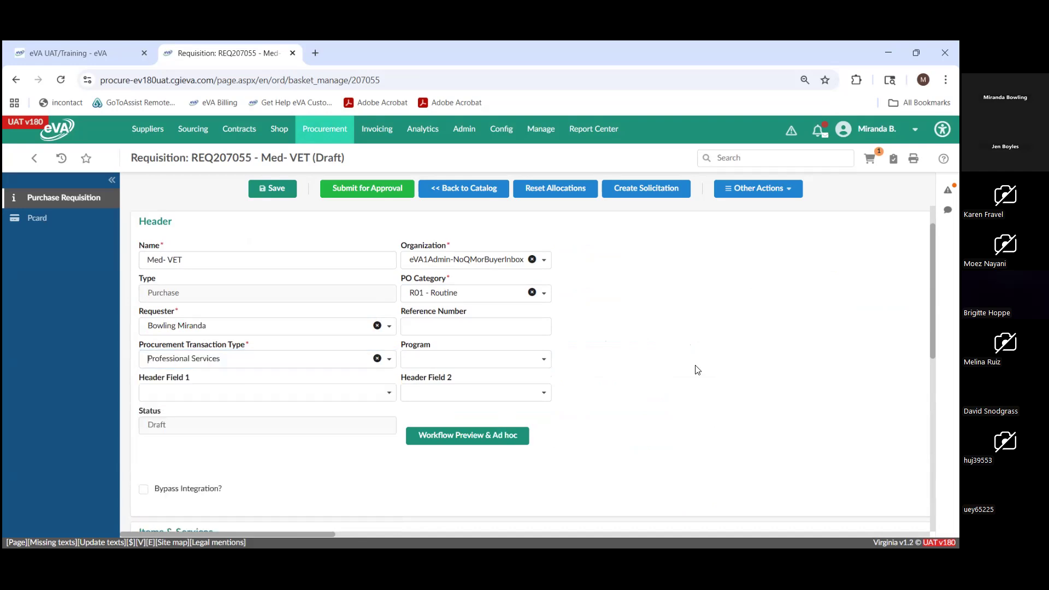
- Return from the requisition to the catalog, add one Sharpener, Diamond W/ Case, Small (JOR902DS), and check out again
{"action": "scroll", "coordinate": [741, 347], "scroll_direction": "down", "scroll_amount": 3}
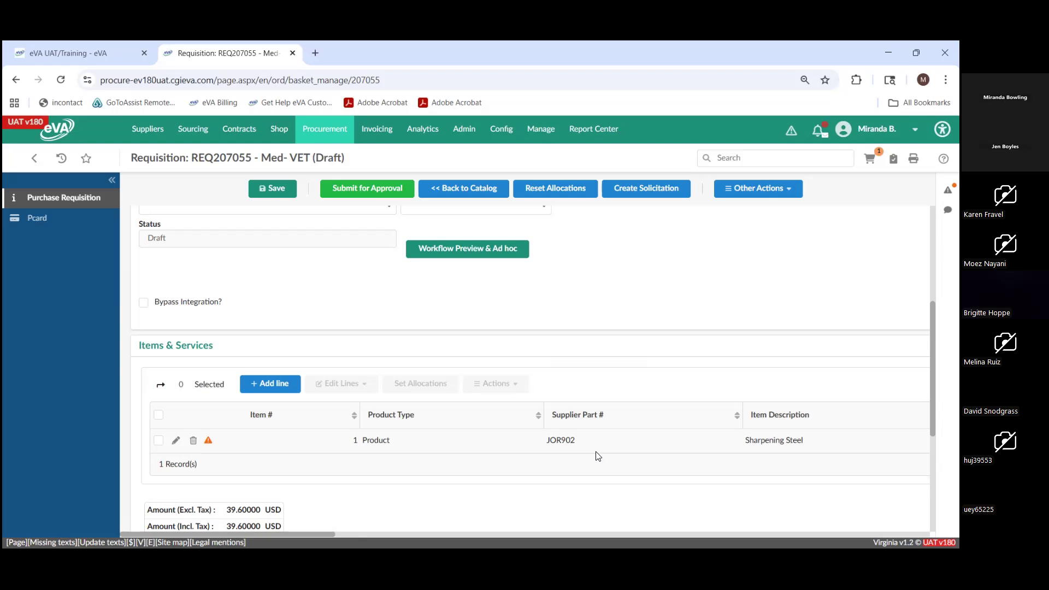
{"action": "scroll", "coordinate": [671, 405], "scroll_direction": "up", "scroll_amount": 4}
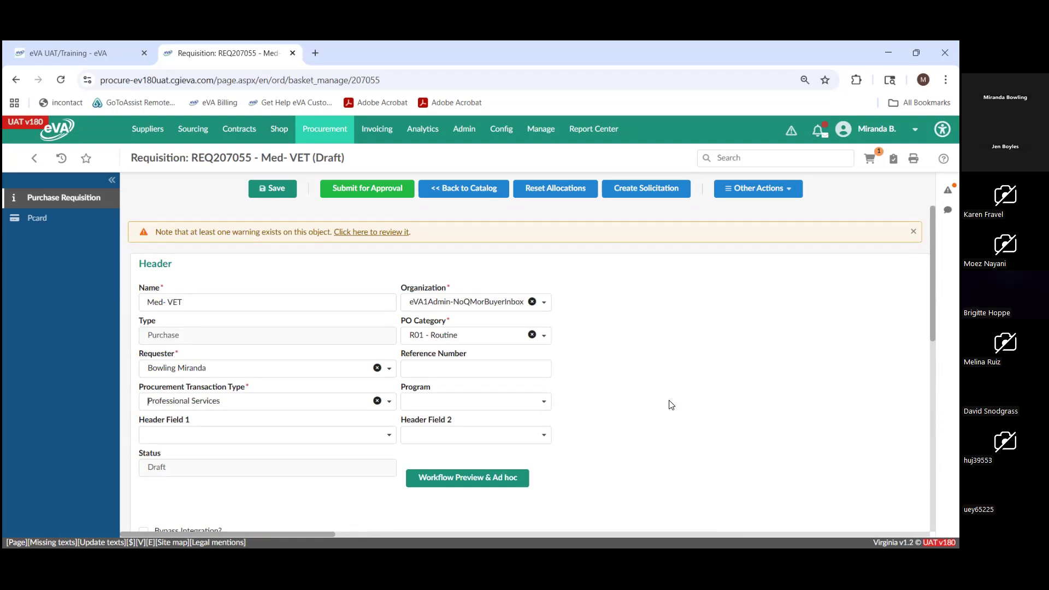
{"action": "left_click", "coordinate": [469, 192]}
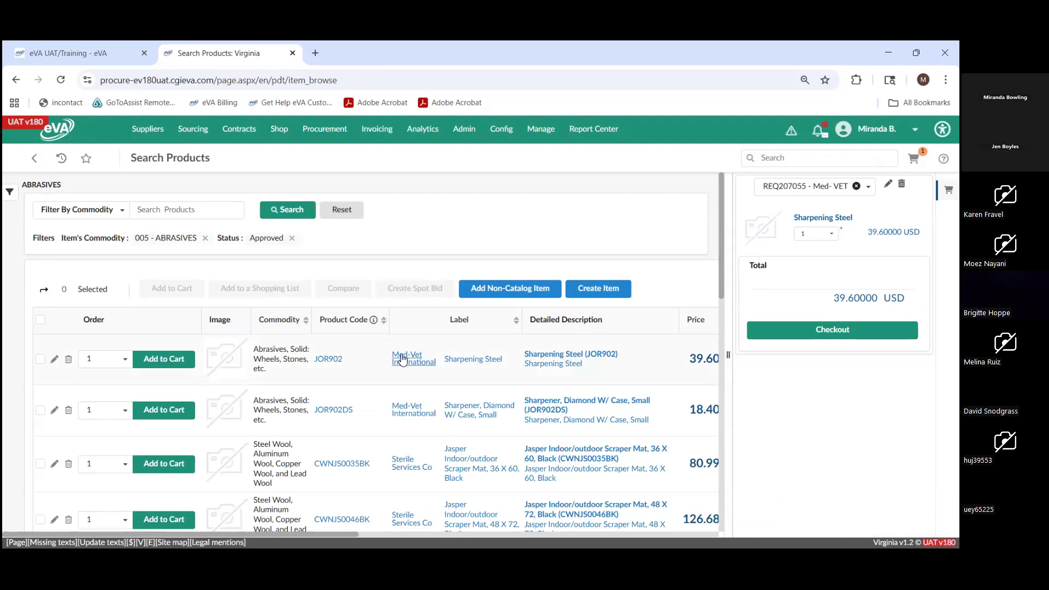
{"action": "left_click", "coordinate": [171, 411]}
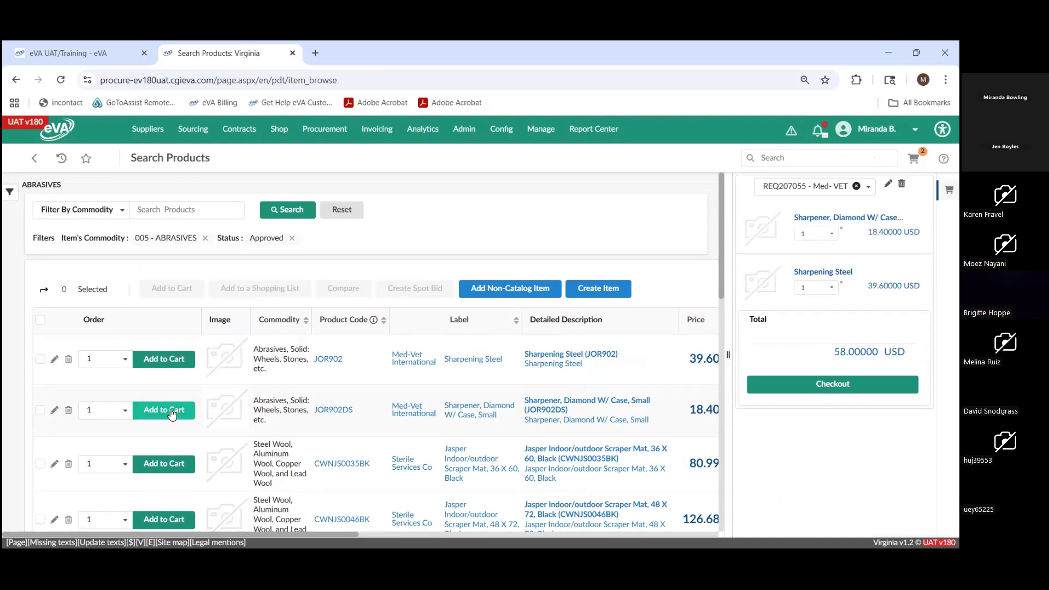
{"action": "left_click", "coordinate": [793, 390]}
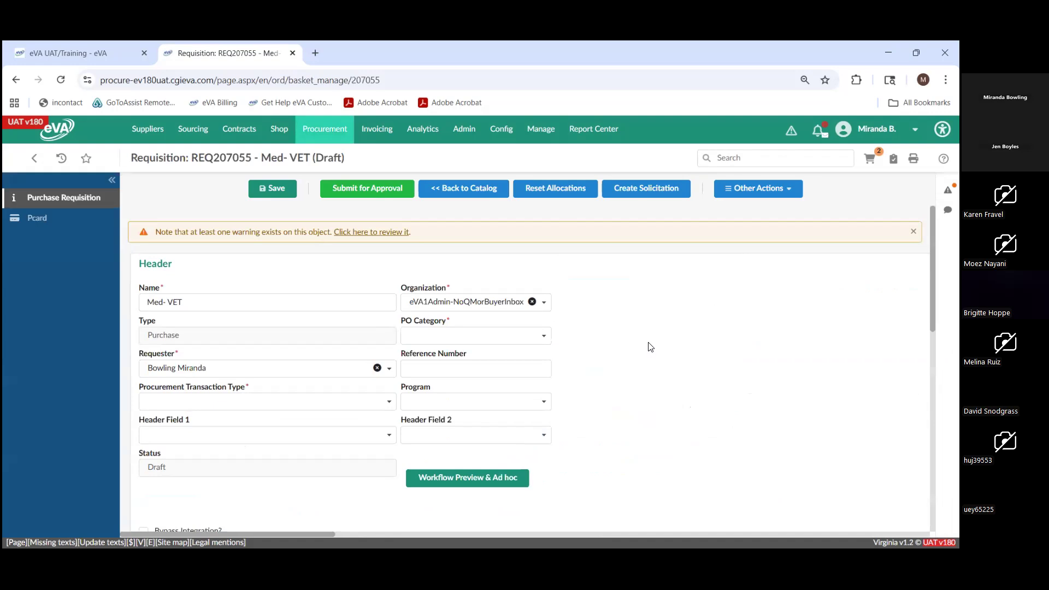
- Delete the Sharpener, Diamond W/ Case, Small line from the requisition's Items & Services
{"action": "scroll", "coordinate": [649, 348], "scroll_direction": "down", "scroll_amount": 5}
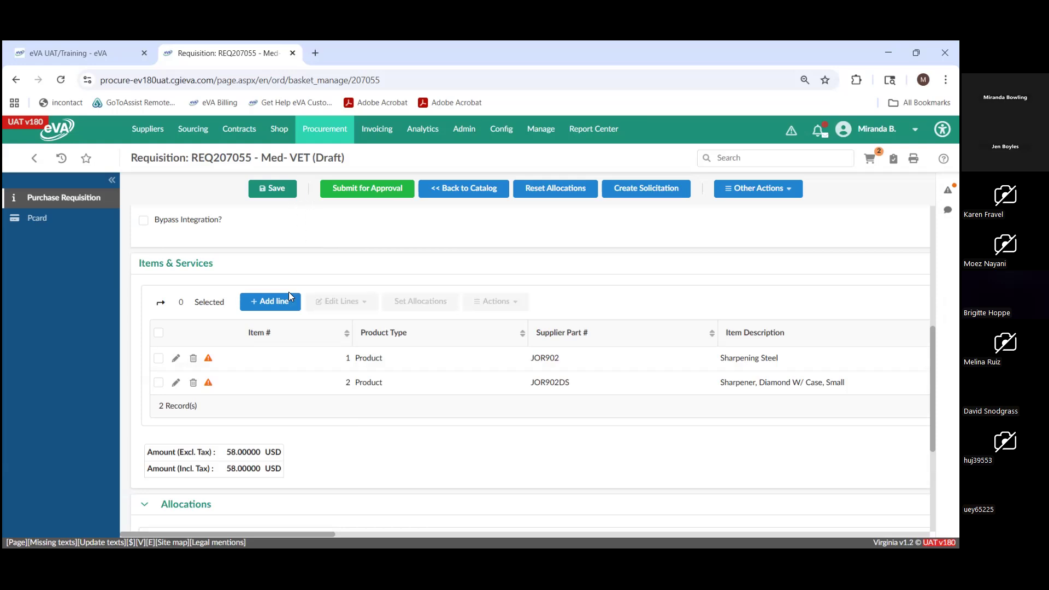
{"action": "left_click", "coordinate": [193, 383]}
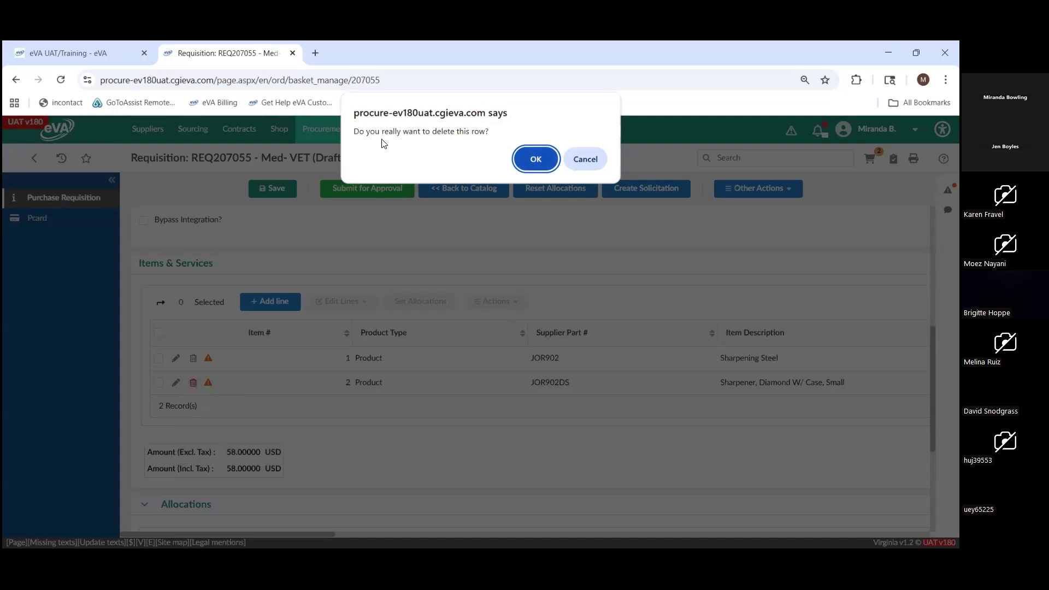
{"action": "left_click", "coordinate": [534, 161]}
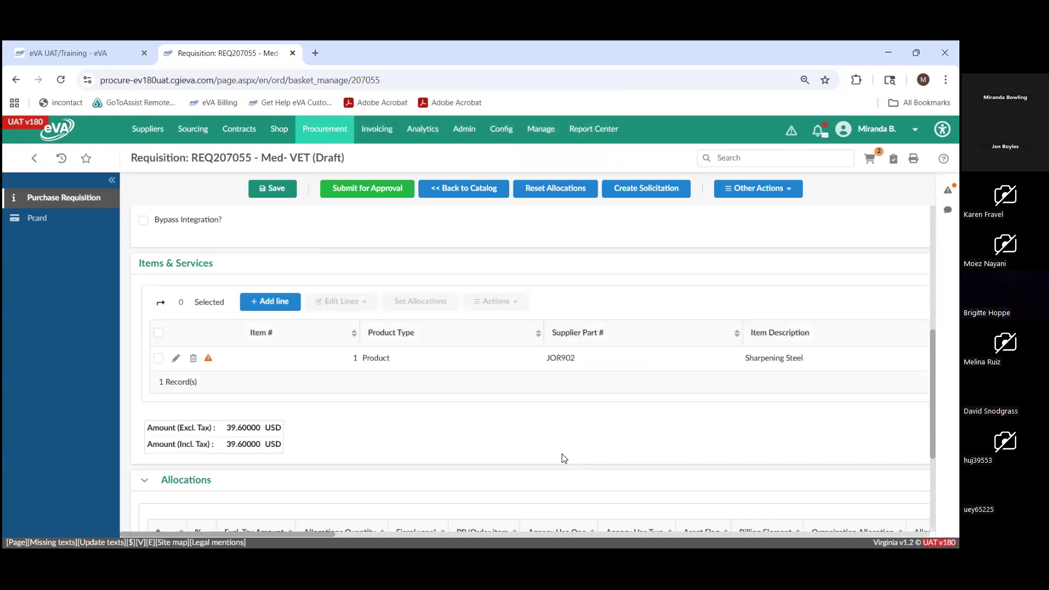
- Expand the requisition's Attachments section and try to start a new document
{"action": "scroll", "coordinate": [563, 461], "scroll_direction": "down", "scroll_amount": 3}
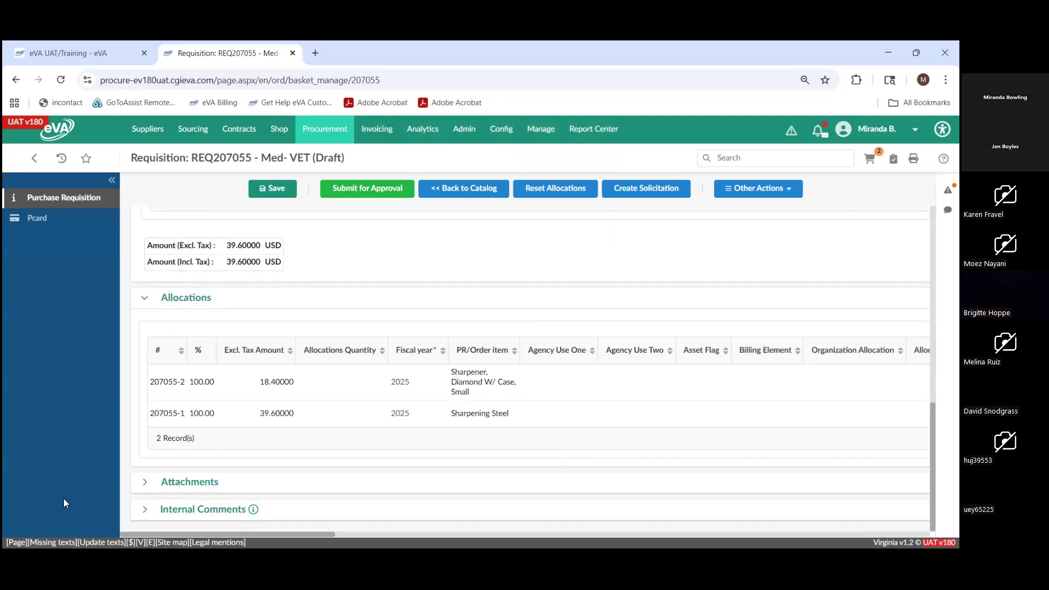
{"action": "left_click", "coordinate": [145, 482]}
{"action": "scroll", "coordinate": [262, 465], "scroll_direction": "down", "scroll_amount": 2}
{"action": "left_click", "coordinate": [220, 460]}
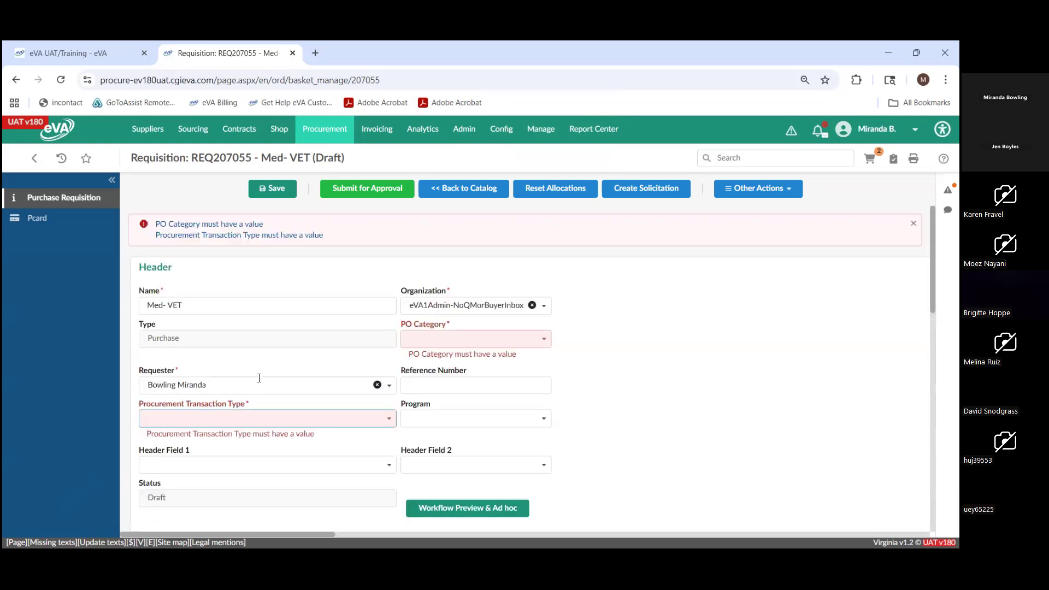
- Set the requisition's Procurement Transaction Type to Professional Services and its PO Category to R01 - Routine
{"action": "left_click", "coordinate": [245, 426]}
{"action": "scroll", "coordinate": [246, 463], "scroll_direction": "down", "scroll_amount": 1}
{"action": "scroll", "coordinate": [245, 440], "scroll_direction": "down", "scroll_amount": 1}
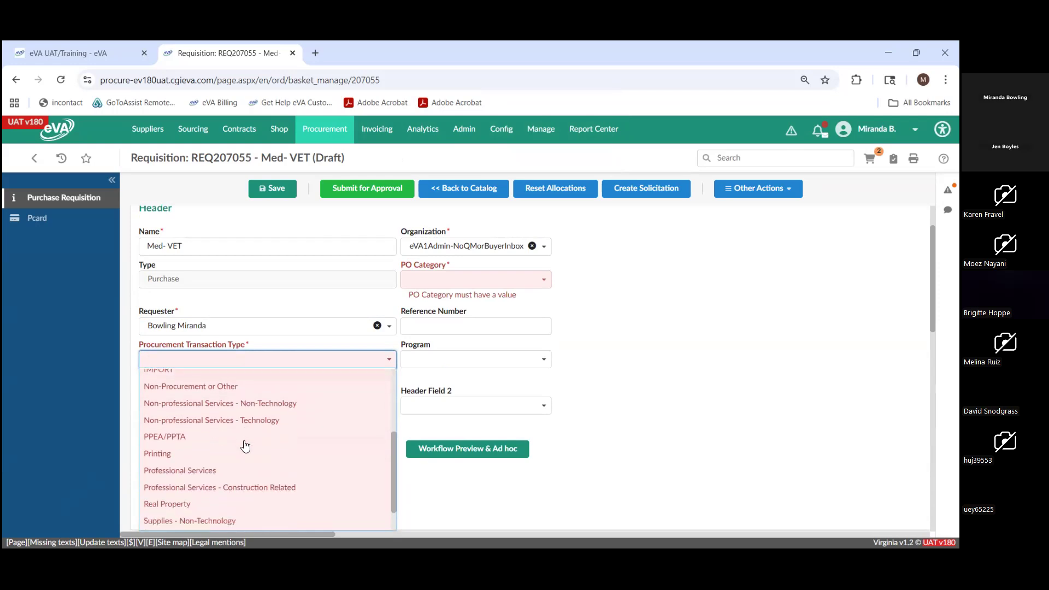
{"action": "left_click", "coordinate": [242, 468]}
{"action": "left_click", "coordinate": [439, 286]}
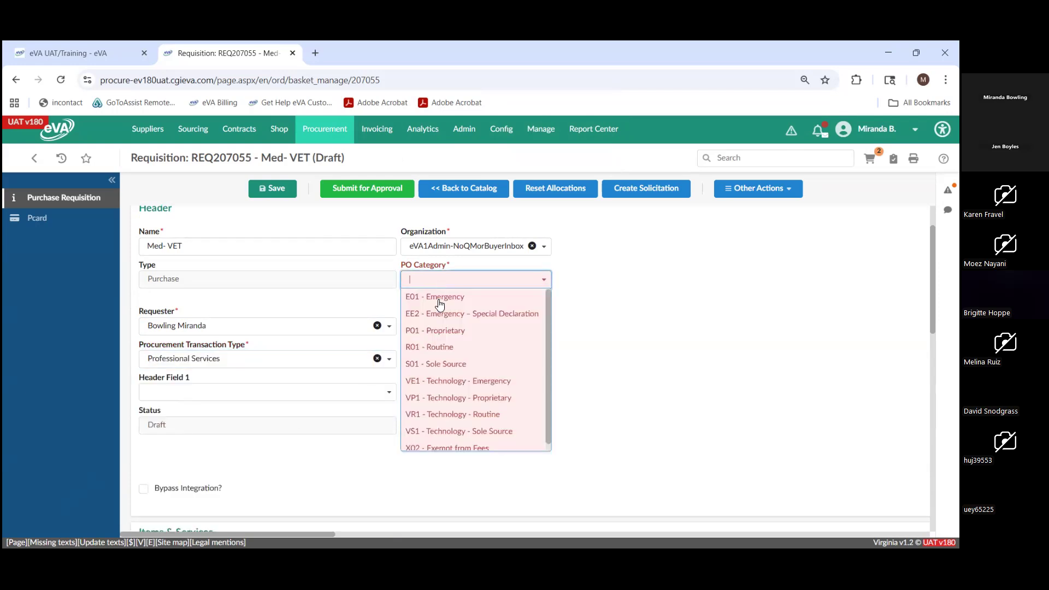
{"action": "left_click", "coordinate": [438, 346]}
- Start a new Supplier Document in the requisition's attachments and enter "Test" as its documentation title
{"action": "scroll", "coordinate": [616, 344], "scroll_direction": "down", "scroll_amount": 5}
{"action": "scroll", "coordinate": [616, 345], "scroll_direction": "down", "scroll_amount": 5}
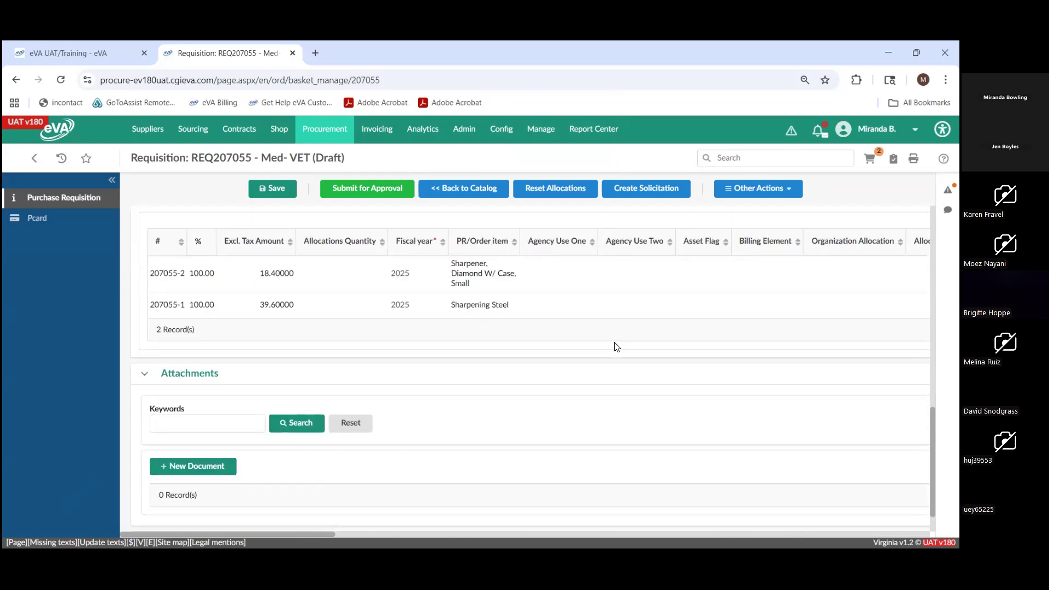
{"action": "left_click", "coordinate": [215, 441]}
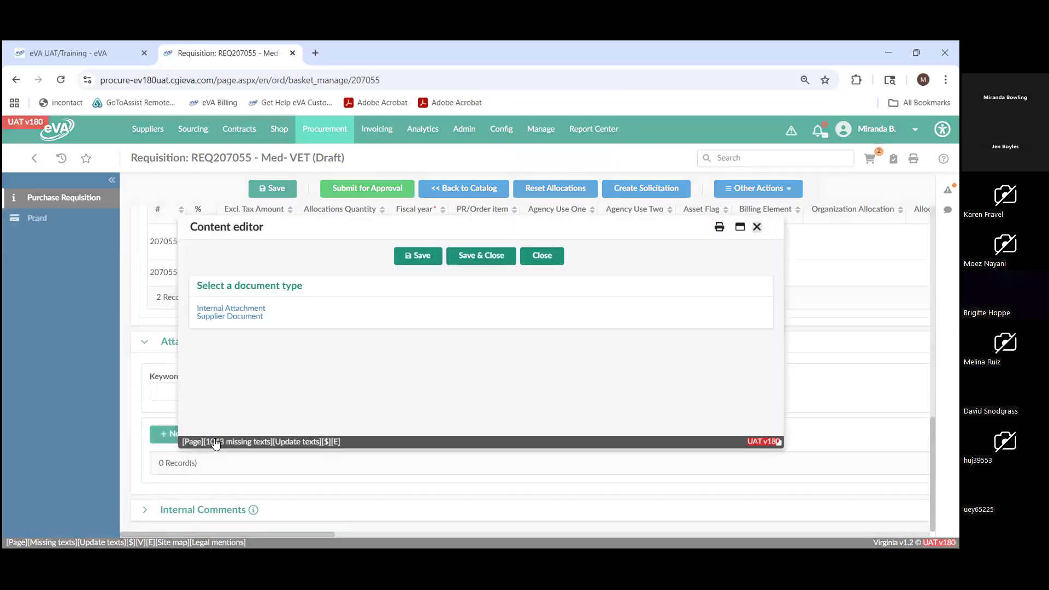
{"action": "left_click", "coordinate": [235, 320]}
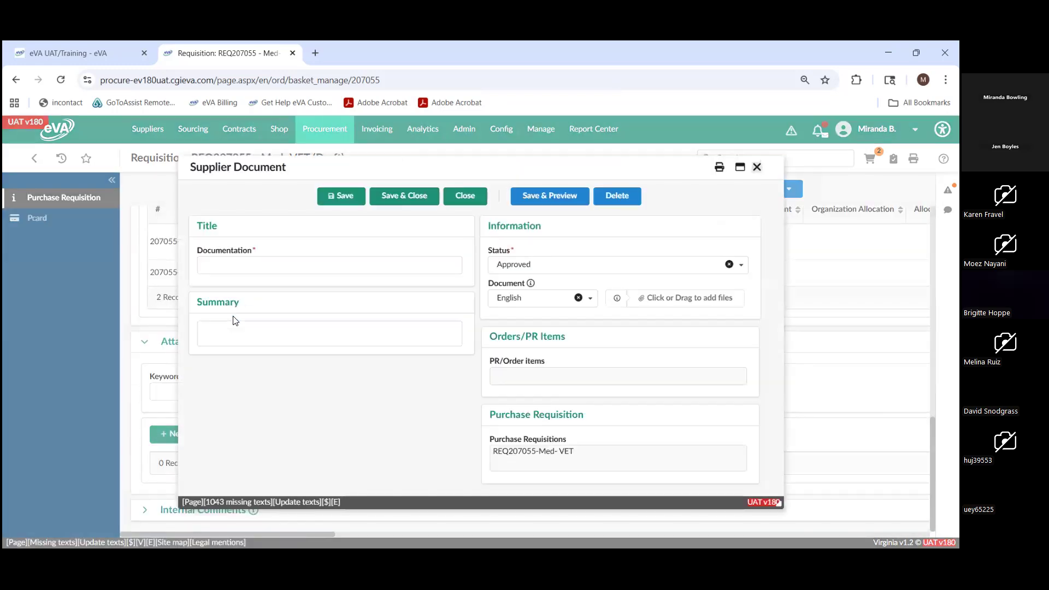
{"action": "left_click", "coordinate": [247, 263]}
{"action": "type", "text": "Test"}
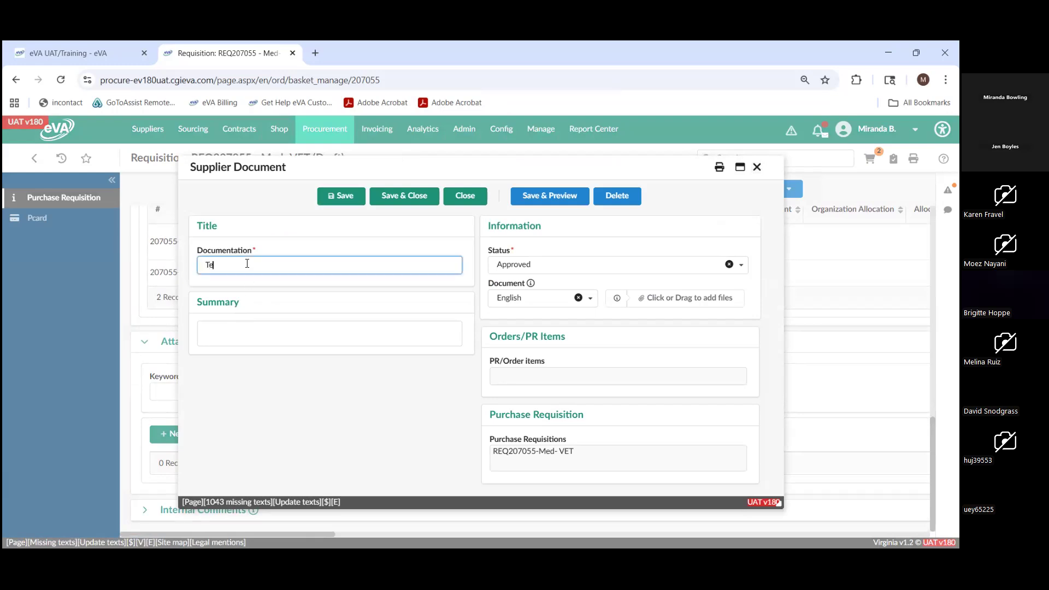
- Attach processing_an_invoice (1).pdf from Downloads to the supplier document, then save and close it
{"action": "left_click", "coordinate": [638, 298]}
{"action": "left_click", "coordinate": [59, 247]}
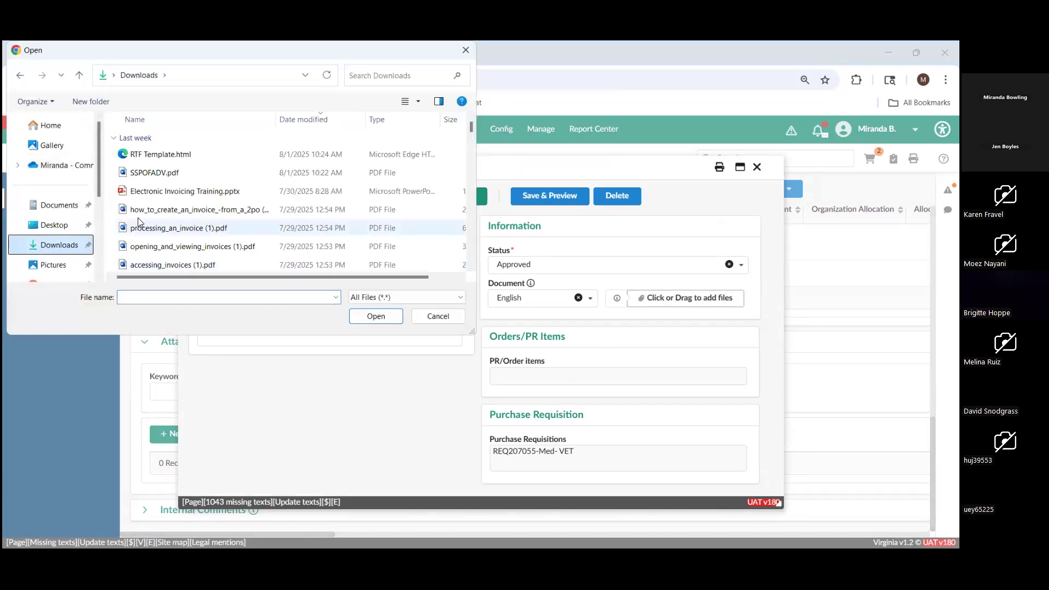
{"action": "left_click", "coordinate": [232, 236]}
{"action": "left_click", "coordinate": [372, 319]}
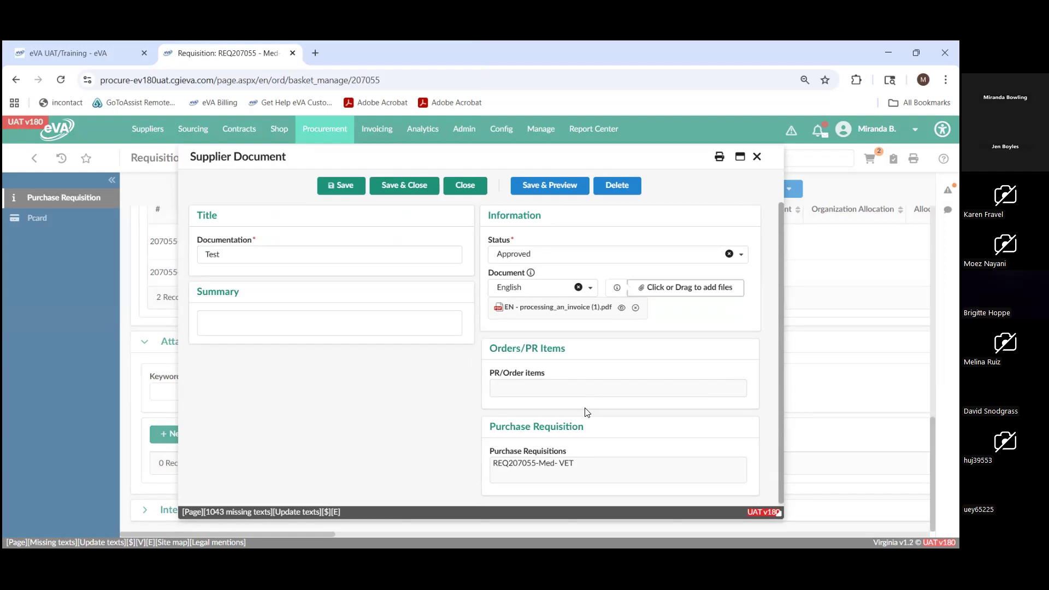
{"action": "left_click", "coordinate": [406, 186]}
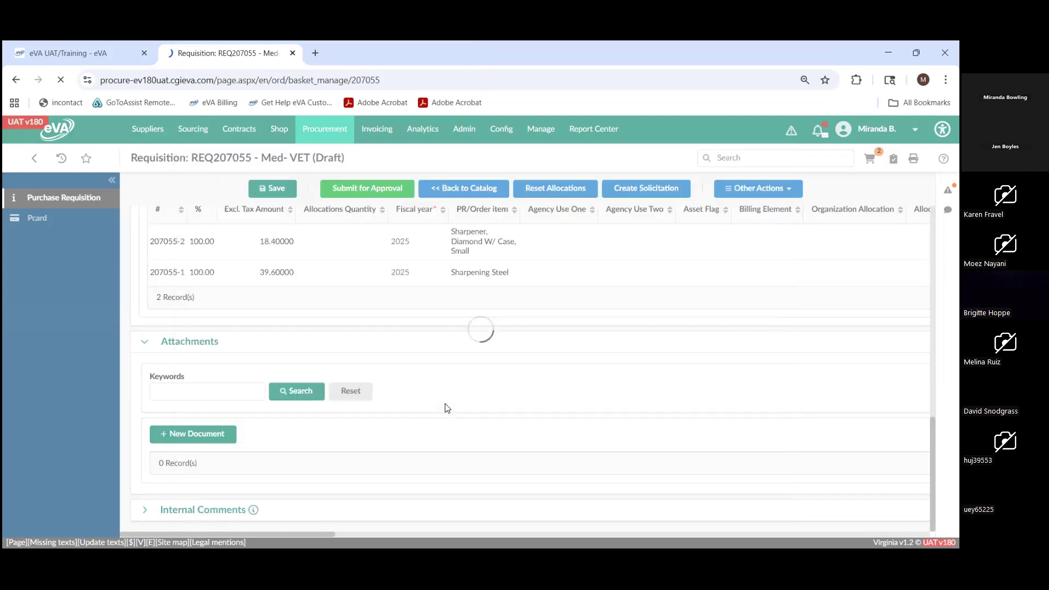
- Enter "Please see attachment" as the internal comment and submit the requisition for approval
{"action": "scroll", "coordinate": [445, 404], "scroll_direction": "down", "scroll_amount": 10}
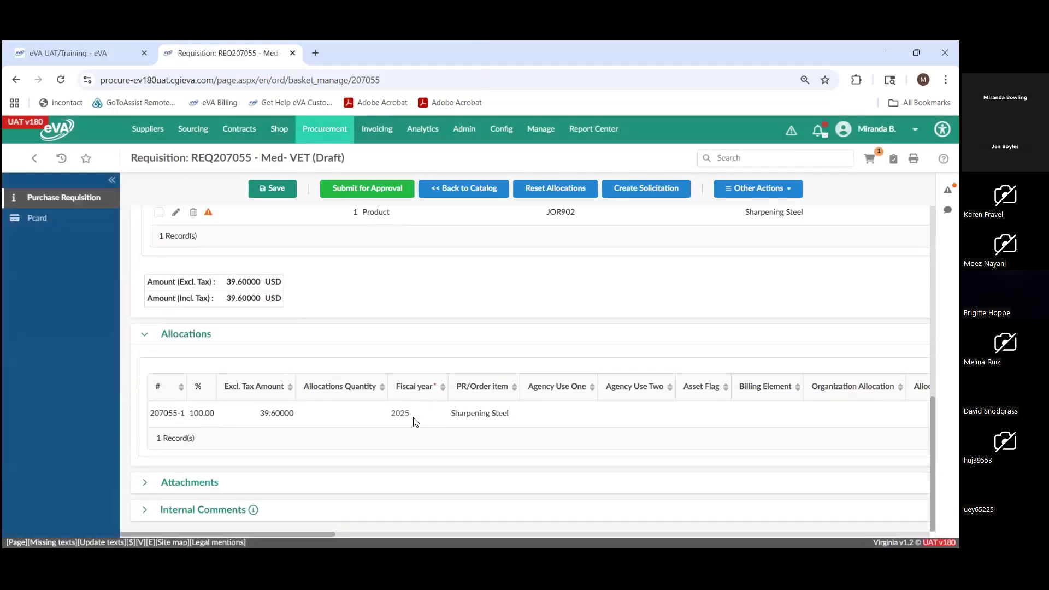
{"action": "left_click", "coordinate": [153, 516]}
{"action": "scroll", "coordinate": [297, 490], "scroll_direction": "down", "scroll_amount": 2}
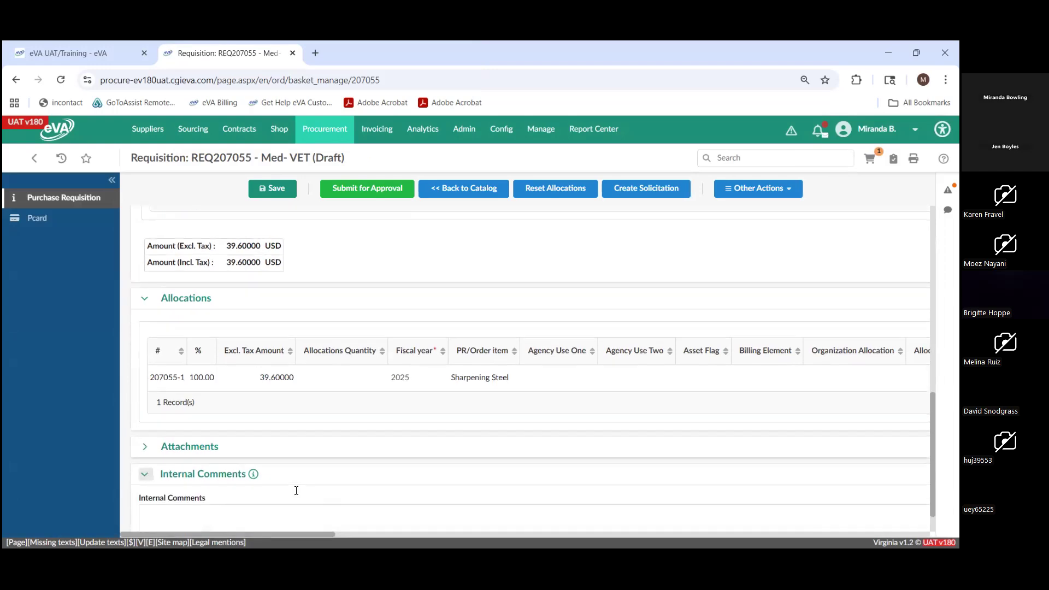
{"action": "left_click", "coordinate": [354, 507]}
{"action": "type", "text": "Plea"}
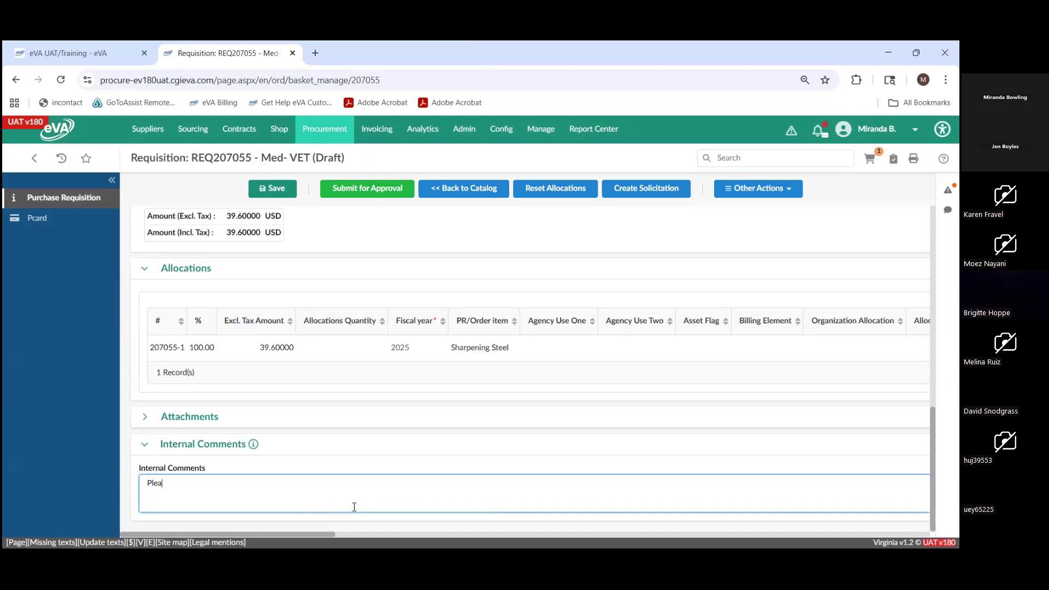
{"action": "type", "text": "se see attachment"}
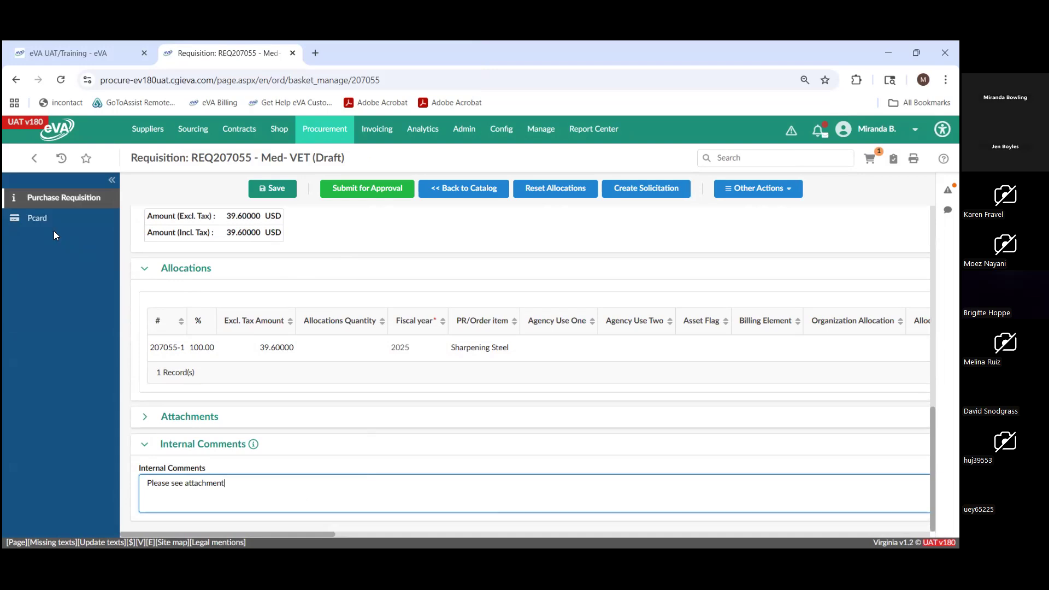
{"action": "left_click", "coordinate": [354, 189]}
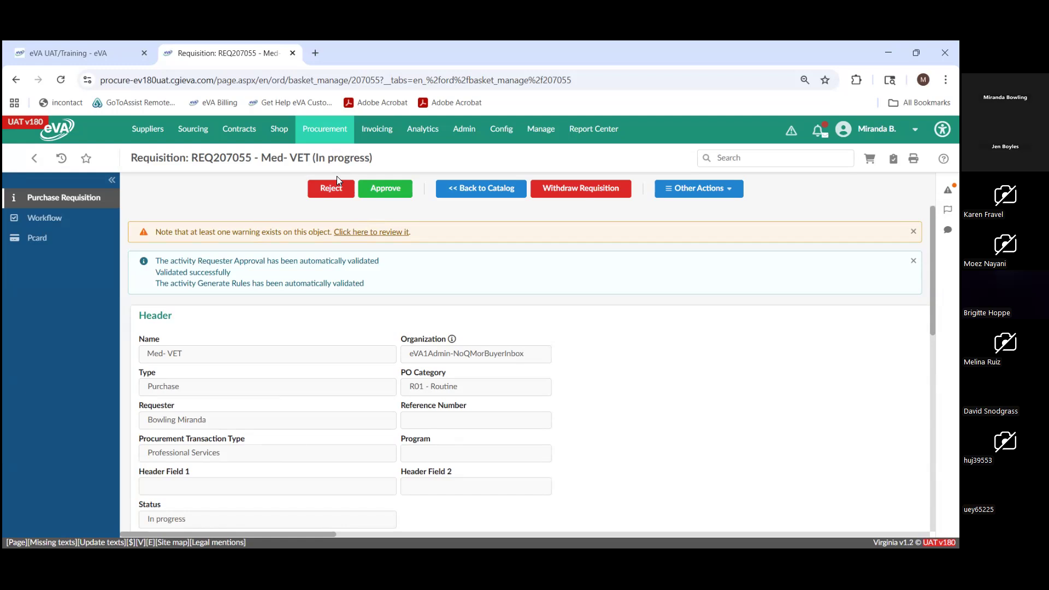
- Create a new requisition and name it "Non Catalog Order"
{"action": "mouse_move", "coordinate": [277, 140]}
{"action": "mouse_move", "coordinate": [332, 136]}
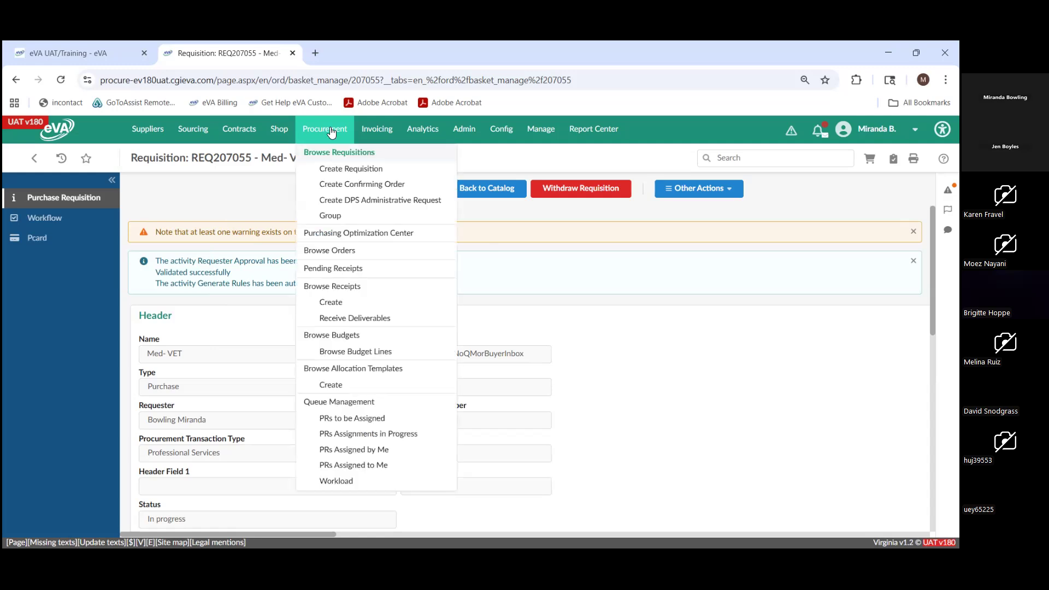
{"action": "left_click", "coordinate": [327, 173]}
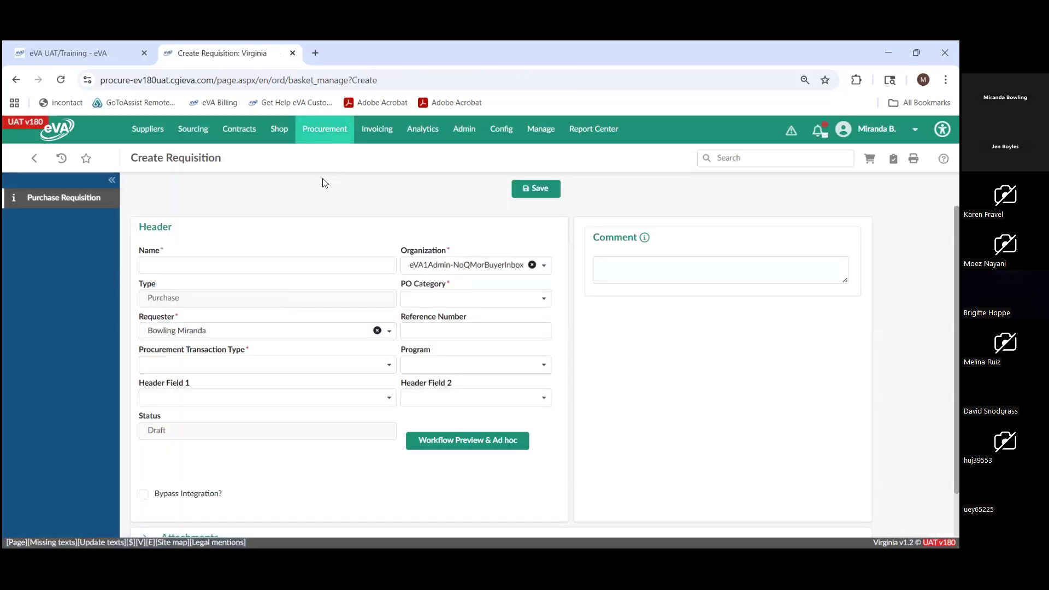
{"action": "left_click", "coordinate": [314, 266]}
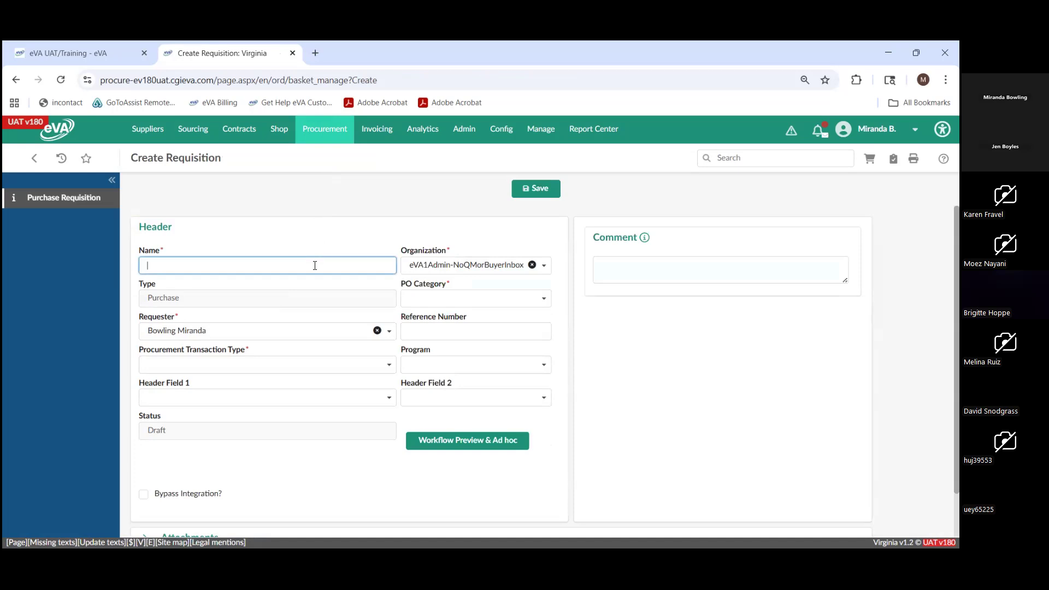
{"action": "type", "text": "Non Catalog Order"}
- Set the PO Category to R01 - Routine and the Procurement Transaction Type to Professional Services, and save the requisition
{"action": "left_click", "coordinate": [431, 298]}
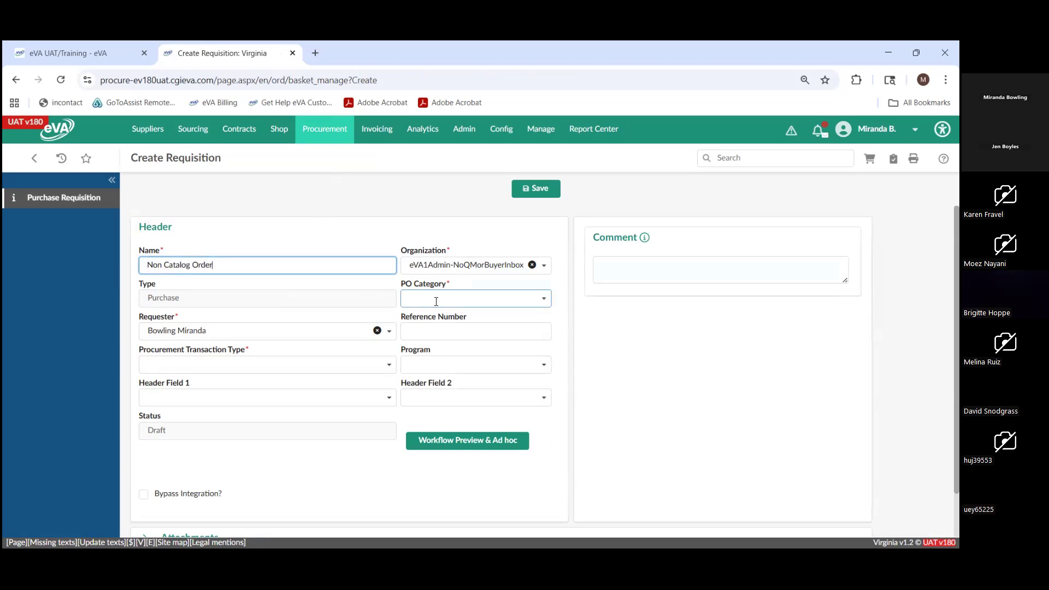
{"action": "left_click", "coordinate": [429, 366]}
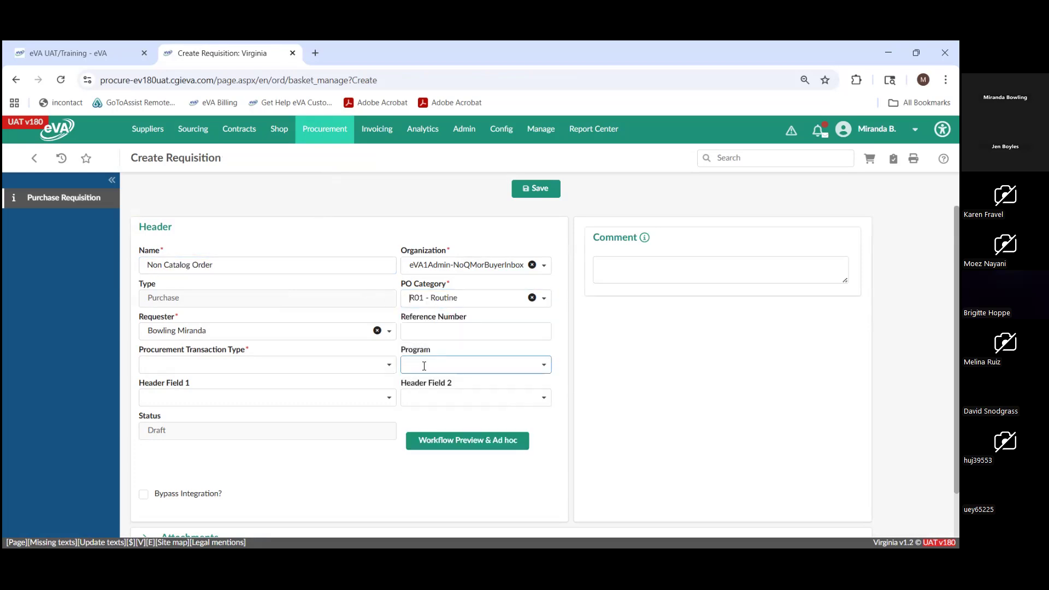
{"action": "left_click", "coordinate": [367, 372]}
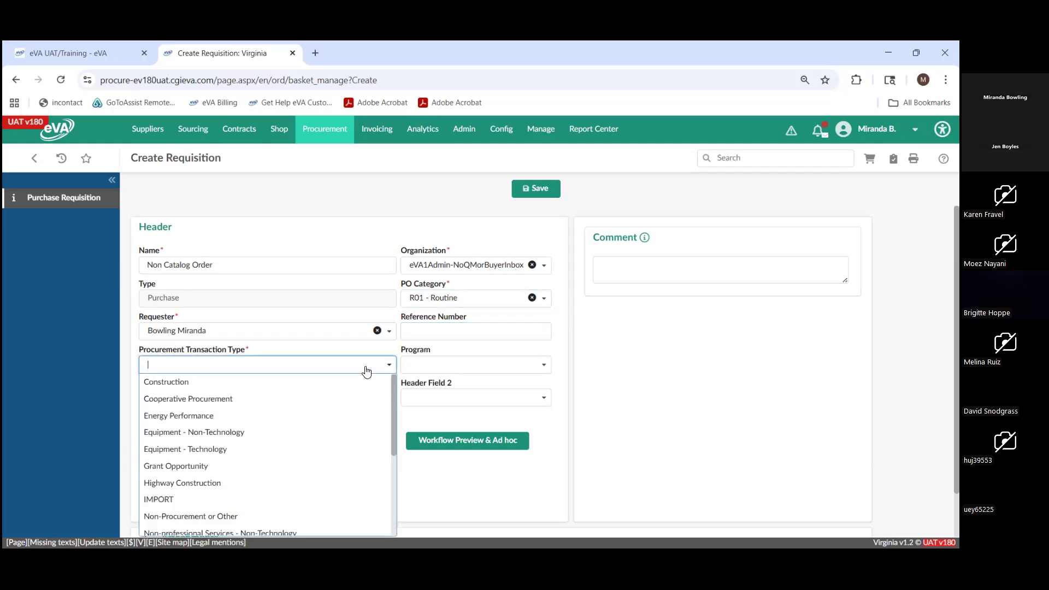
{"action": "scroll", "coordinate": [328, 413], "scroll_direction": "down", "scroll_amount": 3}
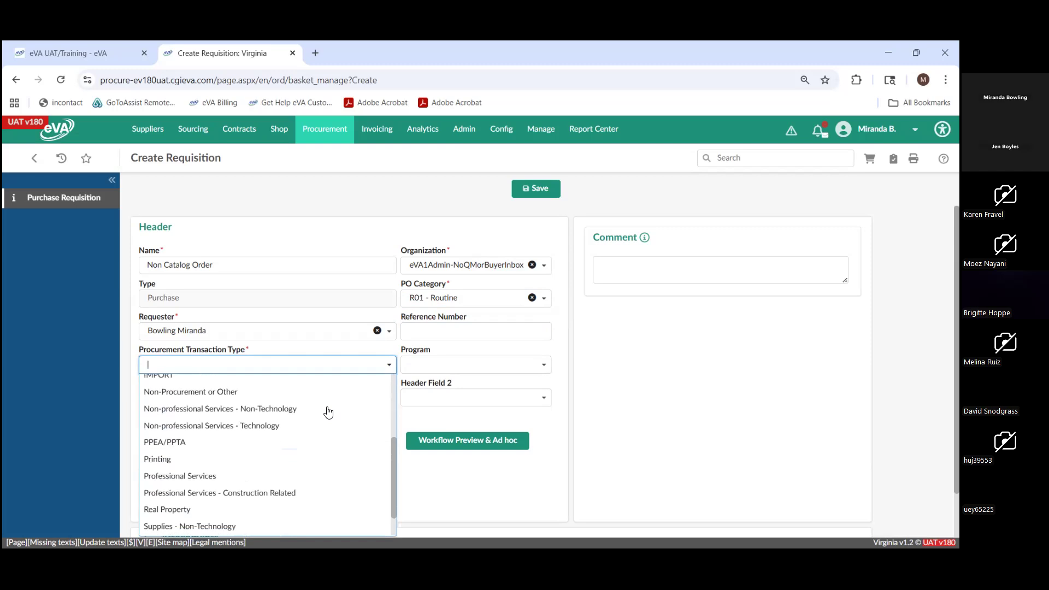
{"action": "left_click", "coordinate": [259, 476]}
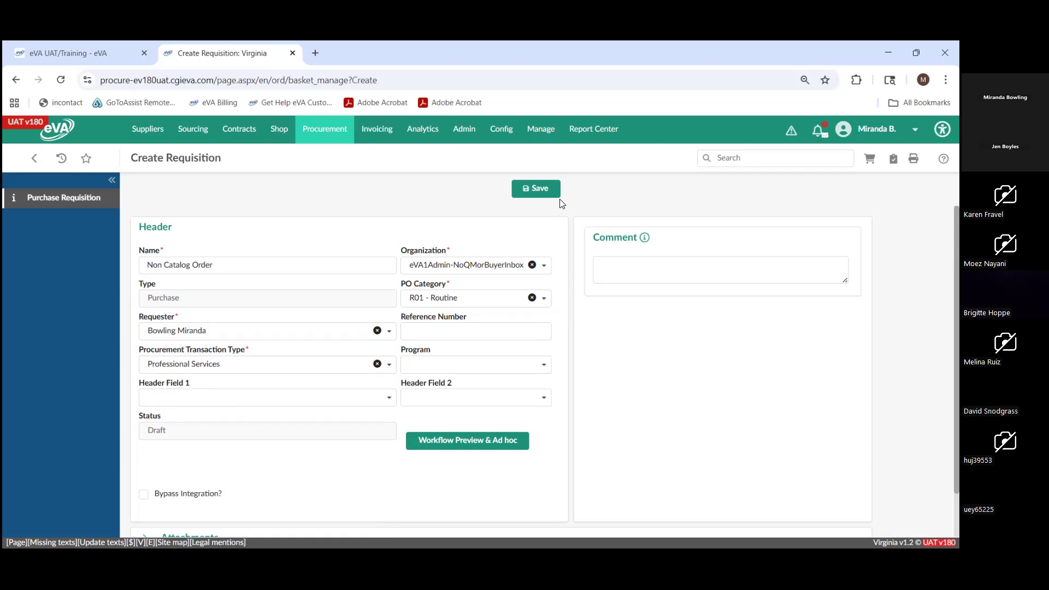
{"action": "left_click", "coordinate": [536, 200]}
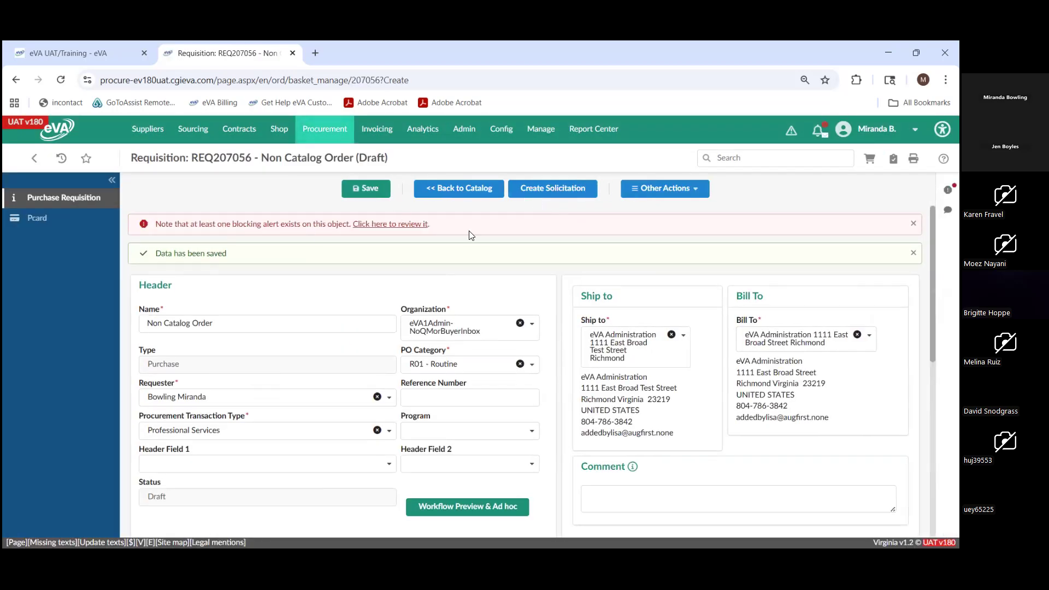
- Review the new requisition's alerts and its Items & Services section
{"action": "left_click", "coordinate": [948, 190]}
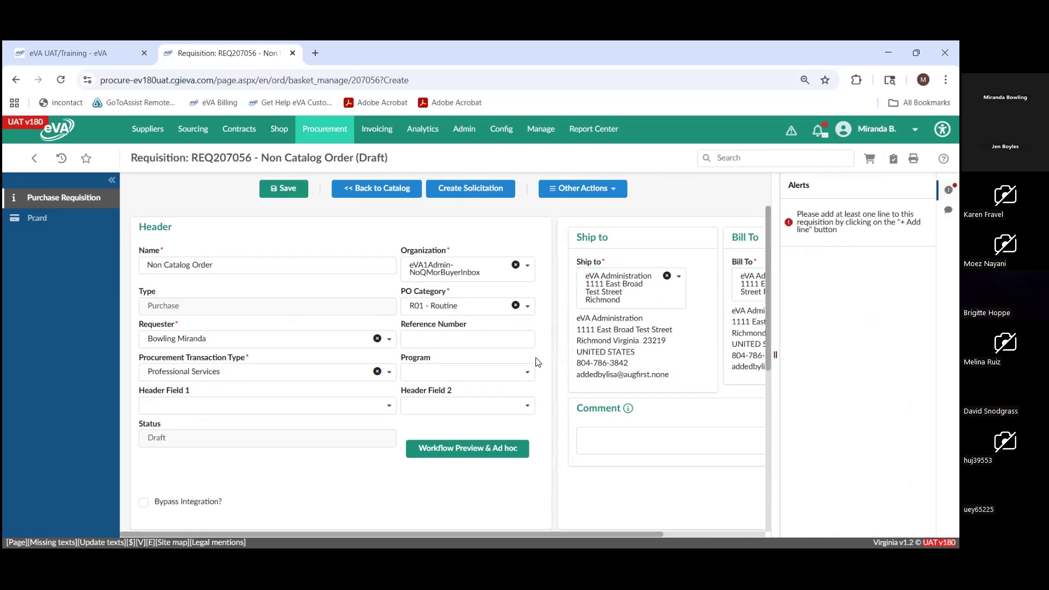
{"action": "scroll", "coordinate": [513, 365], "scroll_direction": "down", "scroll_amount": 3}
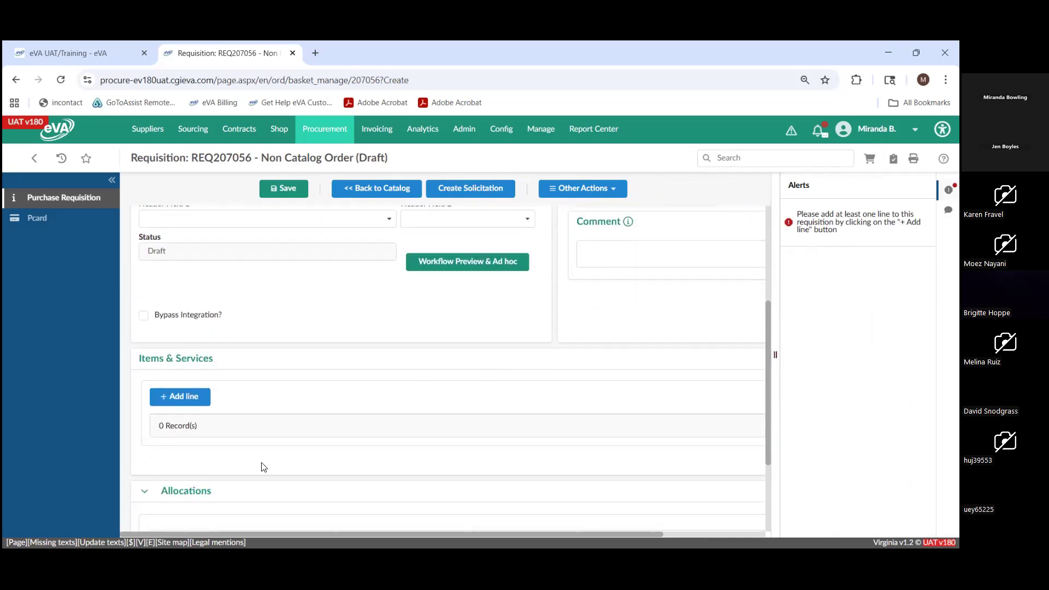
{"action": "mouse_move", "coordinate": [279, 131]}
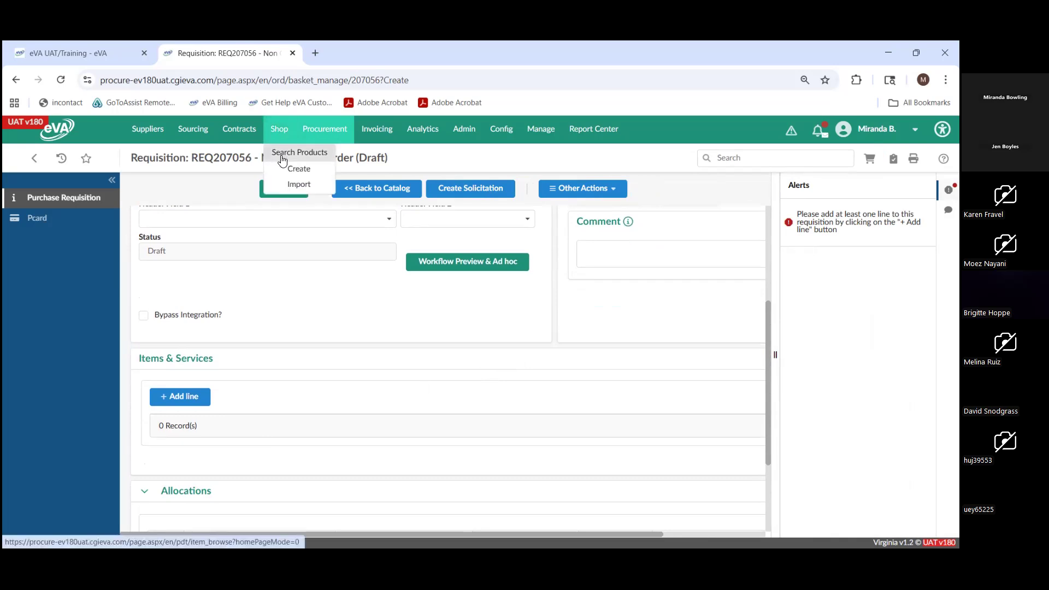
{"action": "mouse_move", "coordinate": [239, 129]}
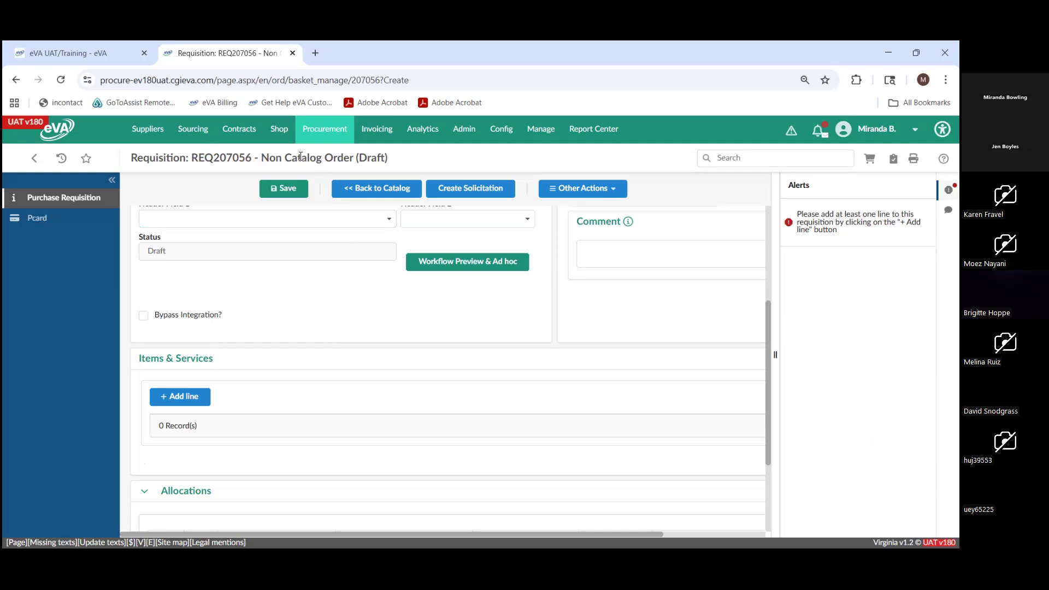
- Add a line to the requisition's Items & Services with the detailed description "Large Dog Bed/ Black"
{"action": "mouse_move", "coordinate": [280, 129]}
{"action": "left_click", "coordinate": [180, 397]}
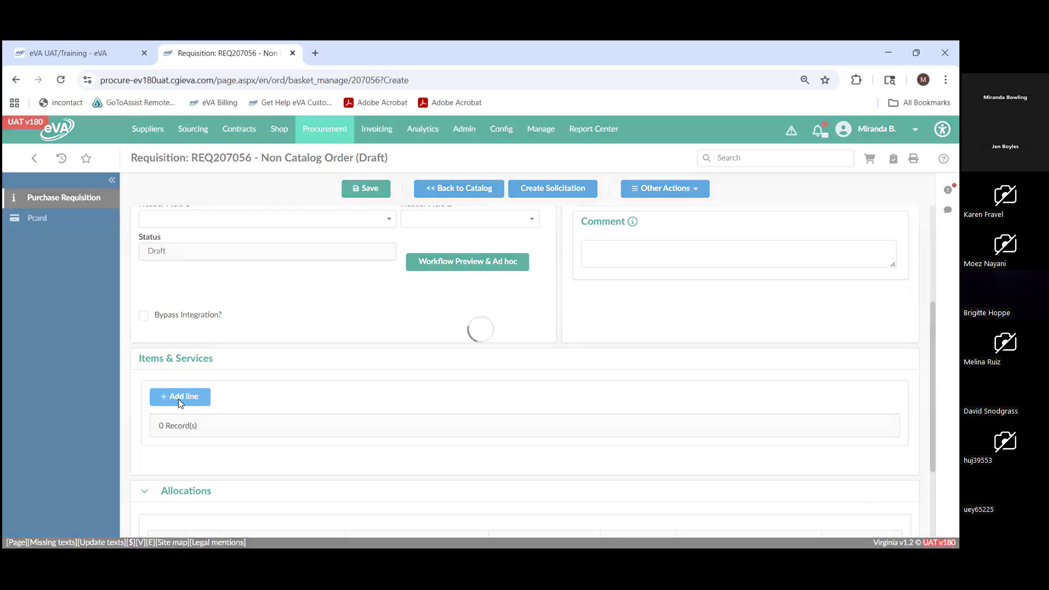
{"action": "left_click", "coordinate": [235, 381]}
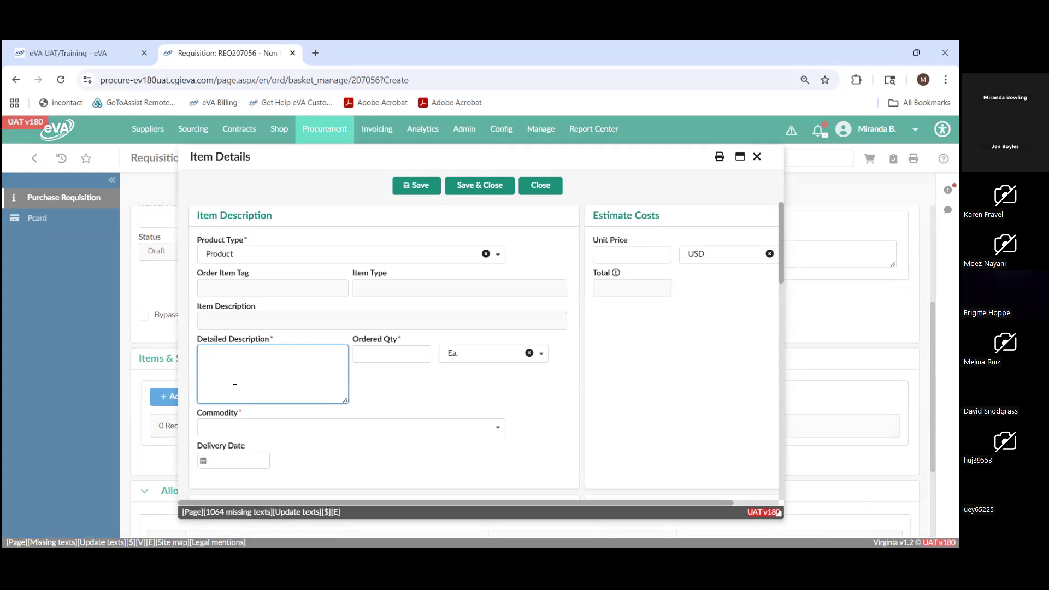
{"action": "type", "text": "Tes"}
{"action": "key", "text": "BackSpace"}
{"action": "key", "text": "BackSpace"}
{"action": "key", "text": "BackSpace"}
{"action": "key", "text": "BackSpace"}
{"action": "type", "text": "Large Dog Bed/ Black"}
- Set the line item's ordered quantity to 2, keeping the unit Ea., and its unit price to 55.00 USD
{"action": "left_click", "coordinate": [361, 358]}
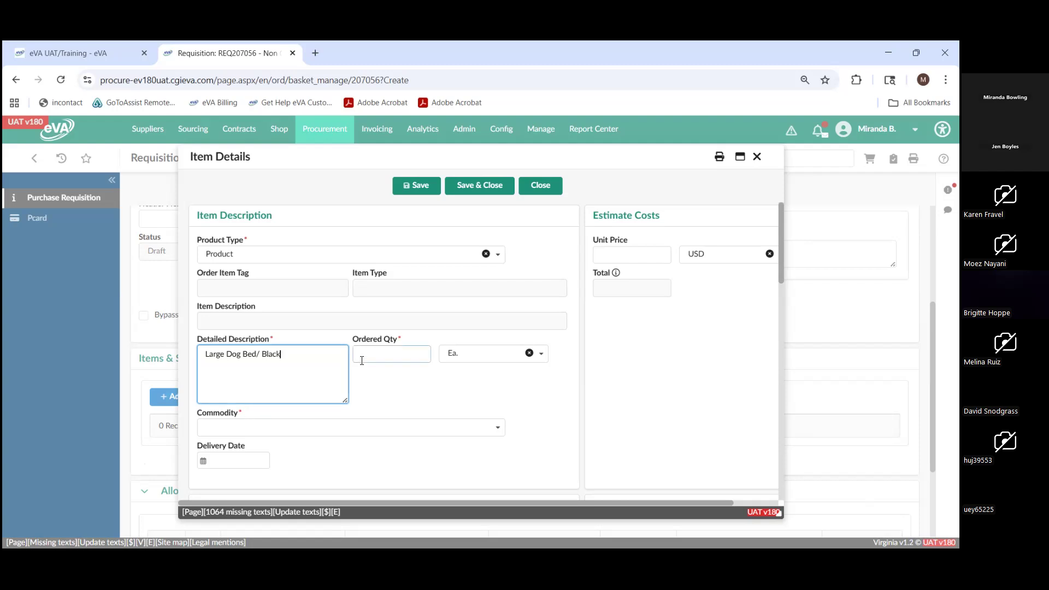
{"action": "type", "text": "2"}
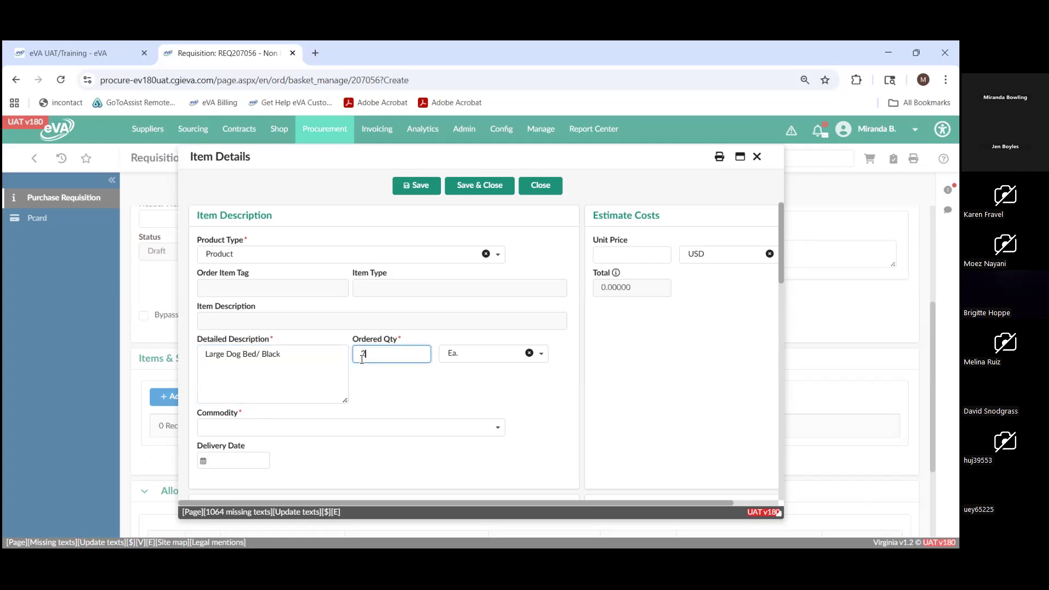
{"action": "left_click", "coordinate": [547, 358]}
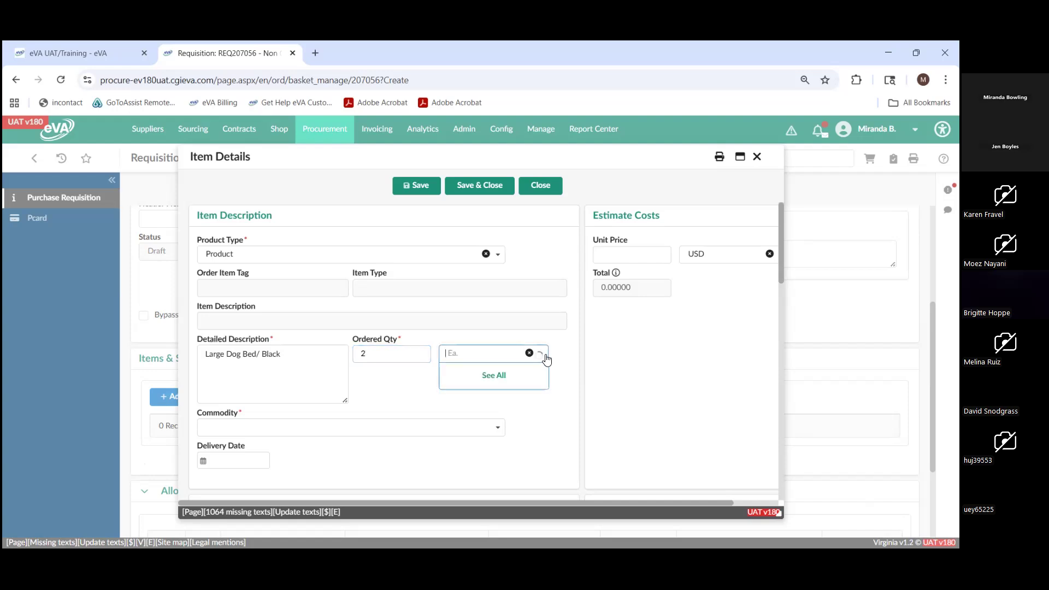
{"action": "left_click", "coordinate": [548, 353]}
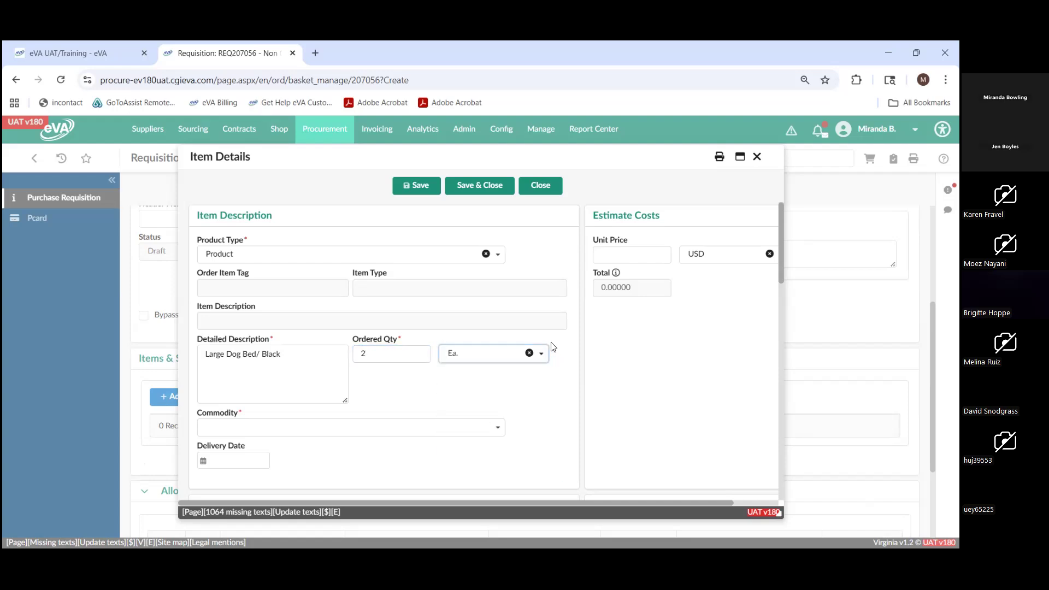
{"action": "left_click", "coordinate": [608, 256]}
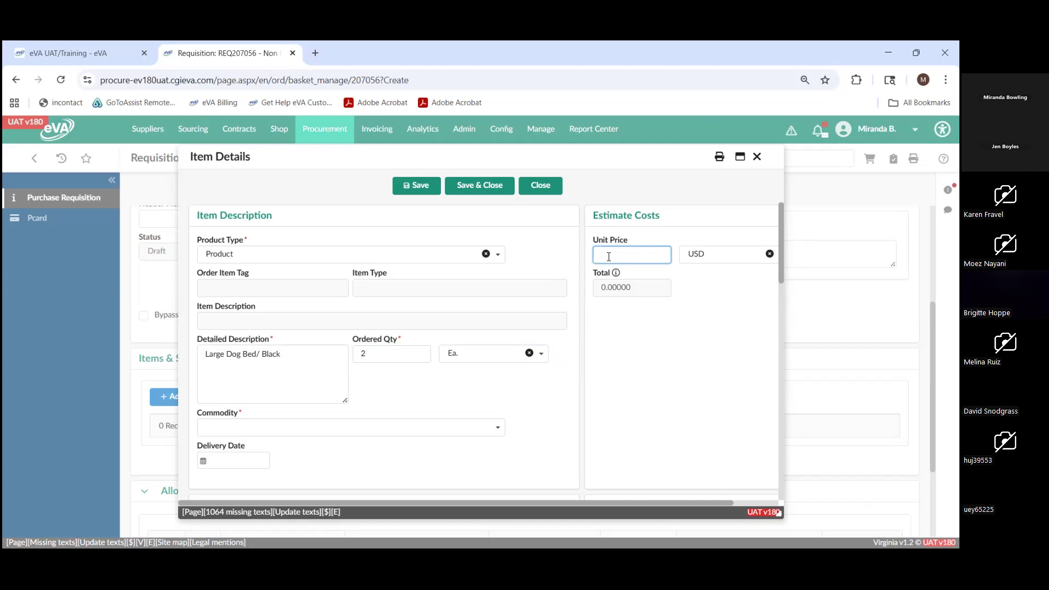
{"action": "type", "text": "55.00"}
- Set the item's commodity to 00521 - Abrasives, Sandblasting, Metal and its delivery date to 8/21/2025
{"action": "scroll", "coordinate": [499, 419], "scroll_direction": "down", "scroll_amount": 2}
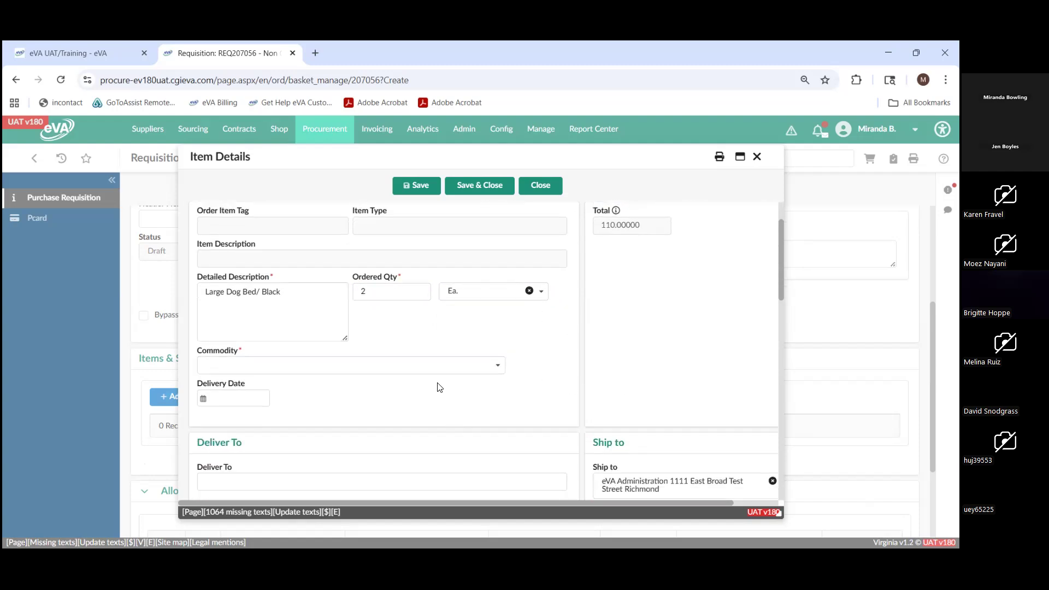
{"action": "left_click", "coordinate": [437, 366]}
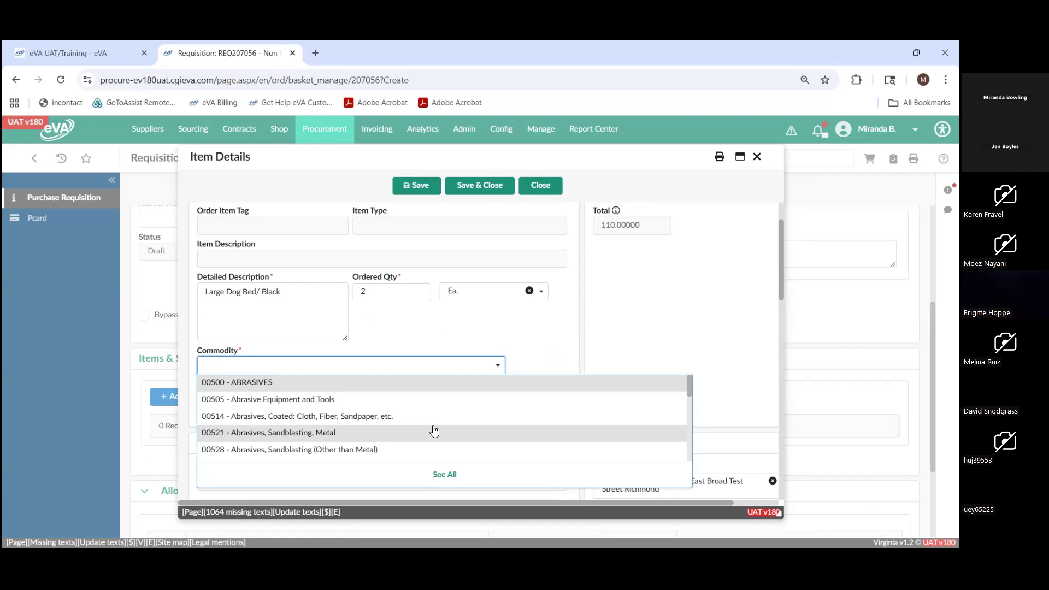
{"action": "left_click", "coordinate": [436, 431]}
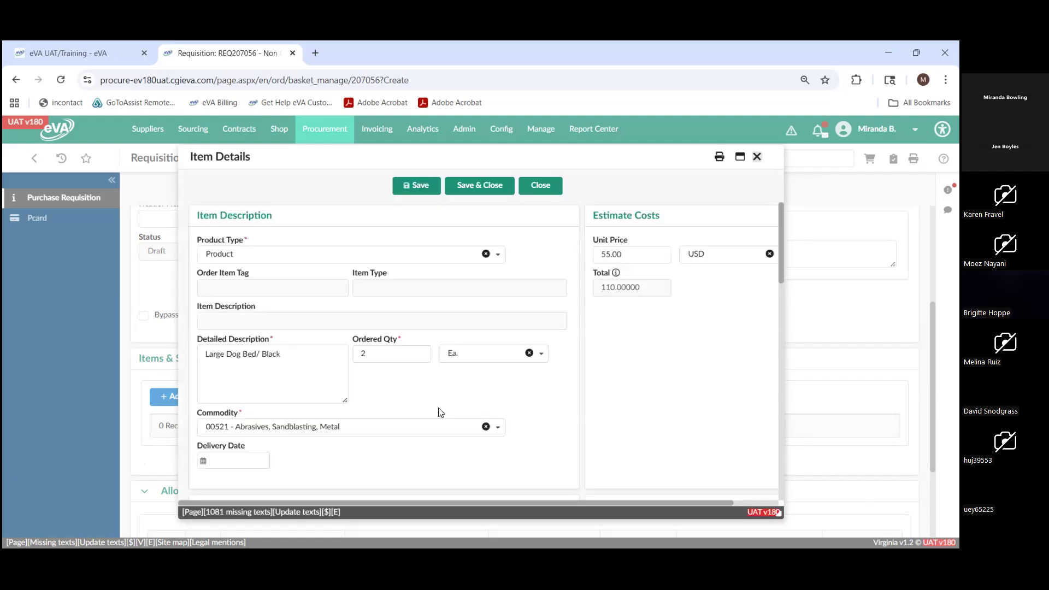
{"action": "scroll", "coordinate": [441, 413], "scroll_direction": "down", "scroll_amount": 2}
{"action": "left_click", "coordinate": [247, 335]}
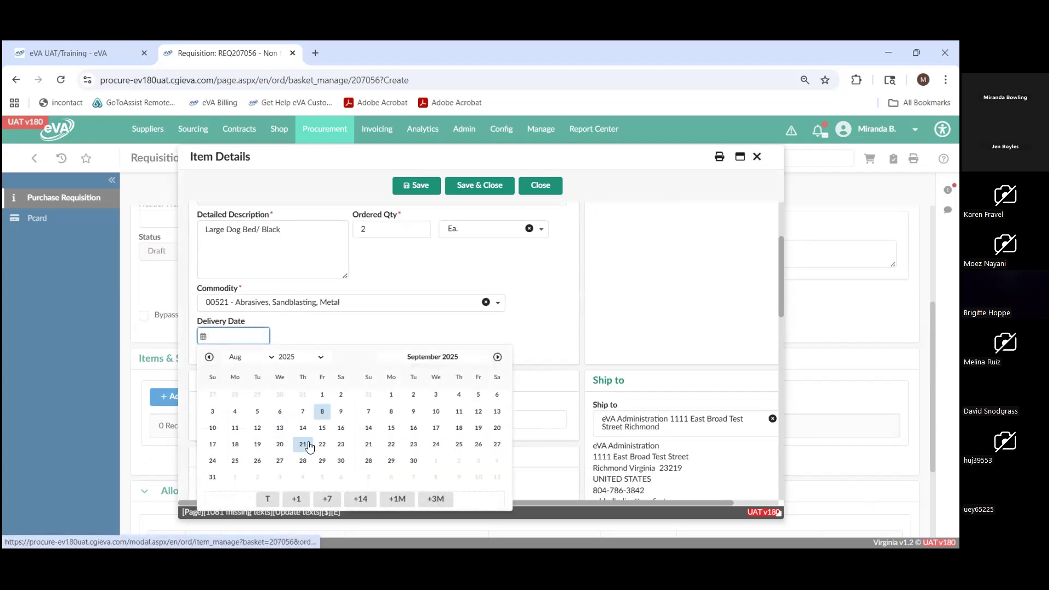
{"action": "left_click", "coordinate": [304, 444]}
- Enter the recipient's full name as the item's Deliver To
{"action": "scroll", "coordinate": [382, 353], "scroll_direction": "down", "scroll_amount": 1}
{"action": "left_click", "coordinate": [387, 356]}
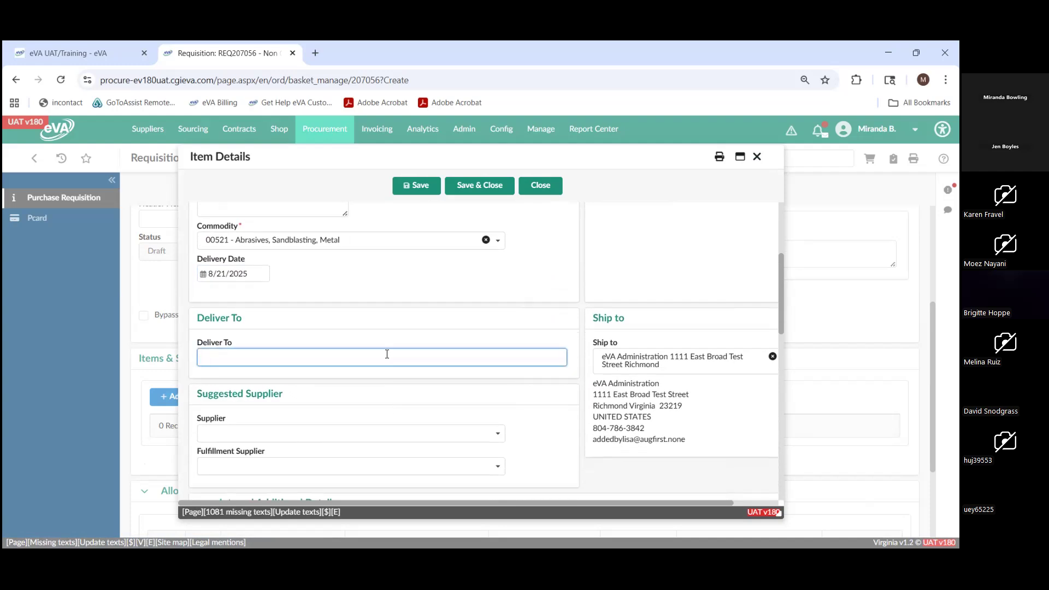
{"action": "type", "text": "Custome"}
{"action": "key", "text": "BackSpace"}
{"action": "key", "text": "BackSpace"}
{"action": "key", "text": "BackSpace"}
{"action": "key", "text": "BackSpace"}
{"action": "key", "text": "BackSpace"}
{"action": "key", "text": "BackSpace"}
{"action": "key", "text": "BackSpace"}
- Choose # 1 OrderAnything 3.0 as the item's suggested supplier
{"action": "scroll", "coordinate": [387, 354], "scroll_direction": "down", "scroll_amount": 3}
{"action": "left_click", "coordinate": [403, 310]}
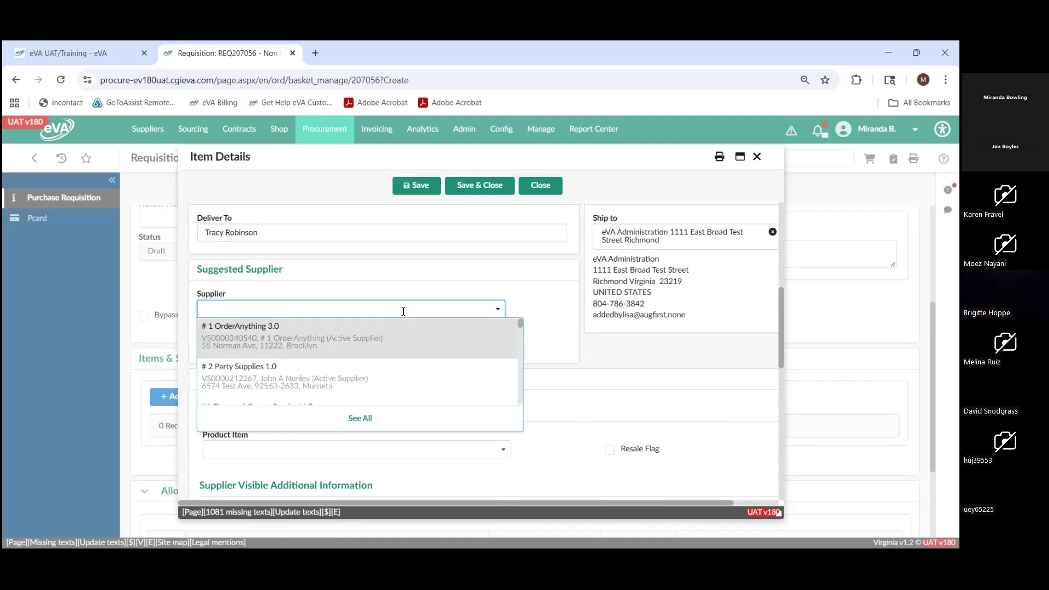
{"action": "left_click", "coordinate": [403, 338]}
- Add the internal comment "Please see details" to the item and save it
{"action": "scroll", "coordinate": [451, 306], "scroll_direction": "down", "scroll_amount": 10}
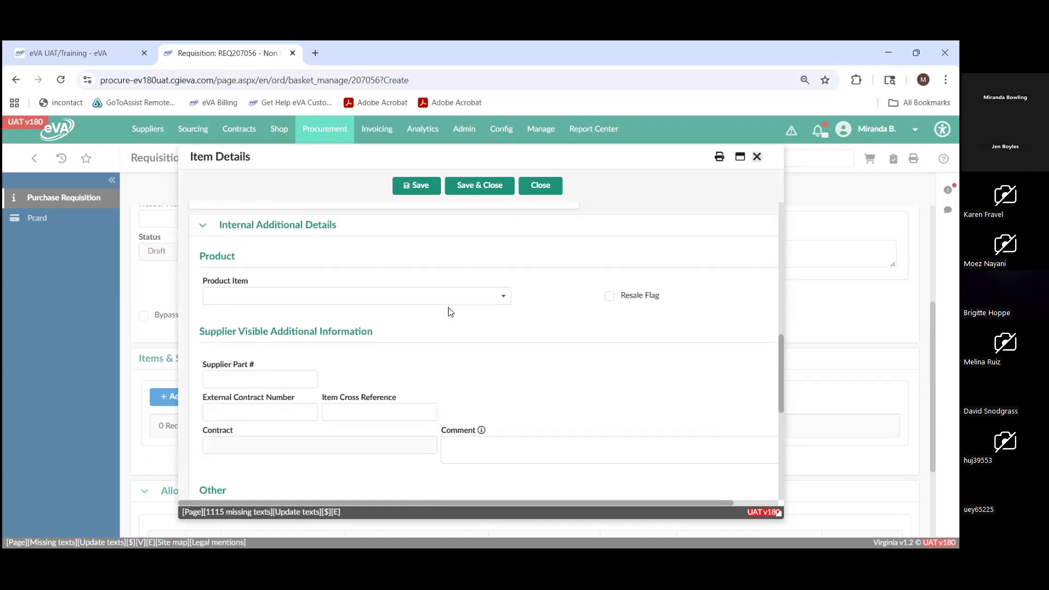
{"action": "scroll", "coordinate": [450, 312], "scroll_direction": "down", "scroll_amount": 1}
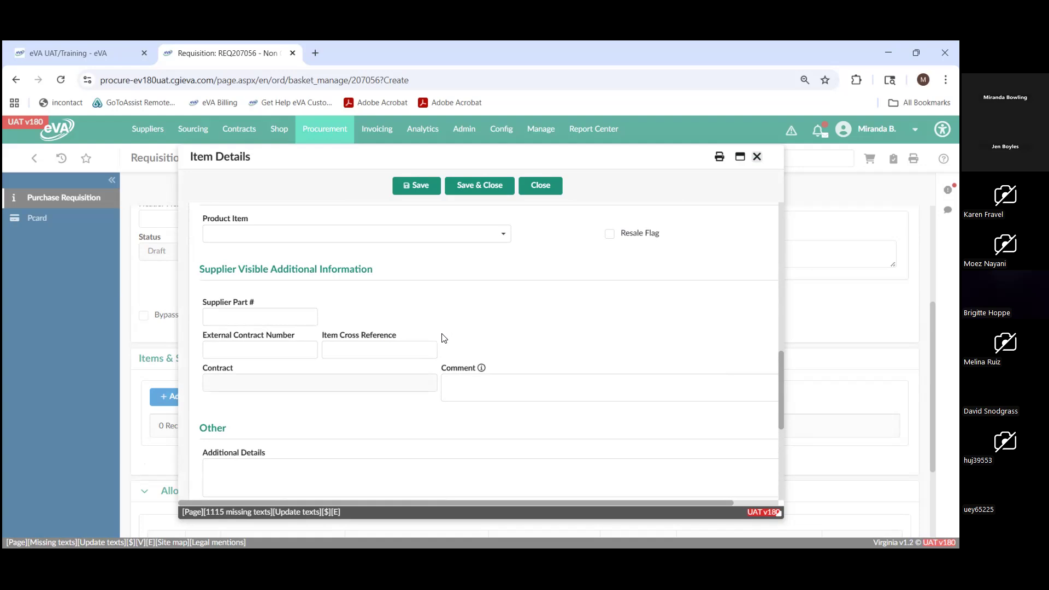
{"action": "scroll", "coordinate": [444, 337], "scroll_direction": "down", "scroll_amount": 1}
{"action": "left_click", "coordinate": [444, 332]}
{"action": "scroll", "coordinate": [444, 332], "scroll_direction": "down", "scroll_amount": 3}
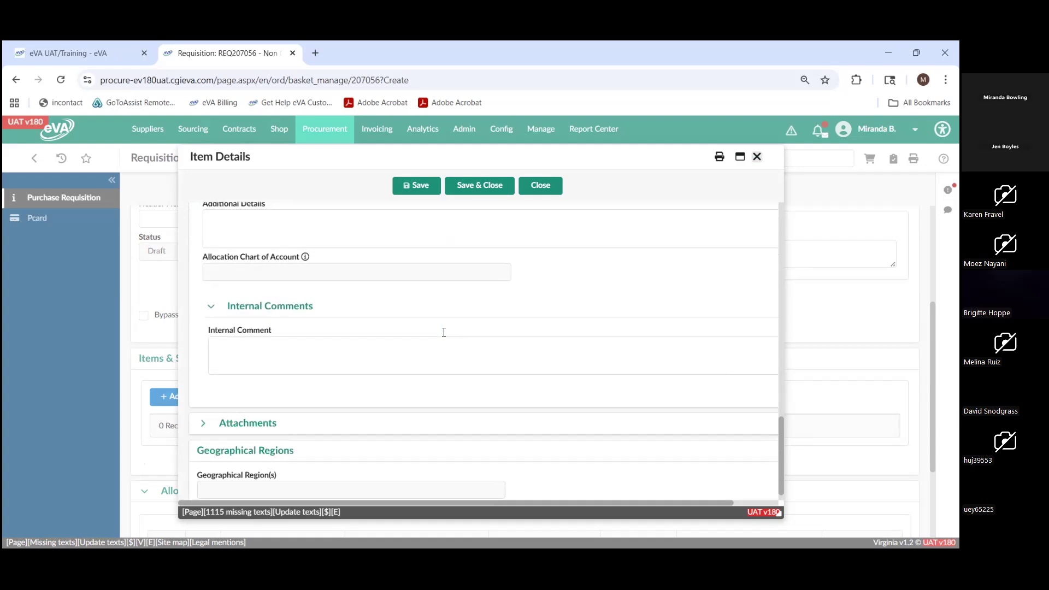
{"action": "left_click", "coordinate": [443, 332]}
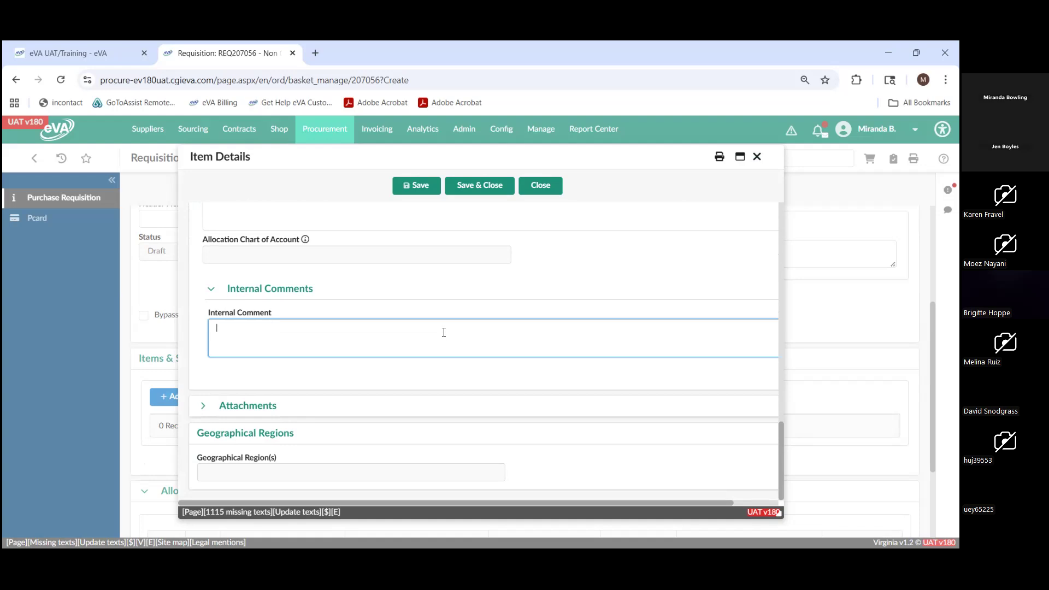
{"action": "type", "text": "Please see details"}
{"action": "left_click", "coordinate": [419, 185]}
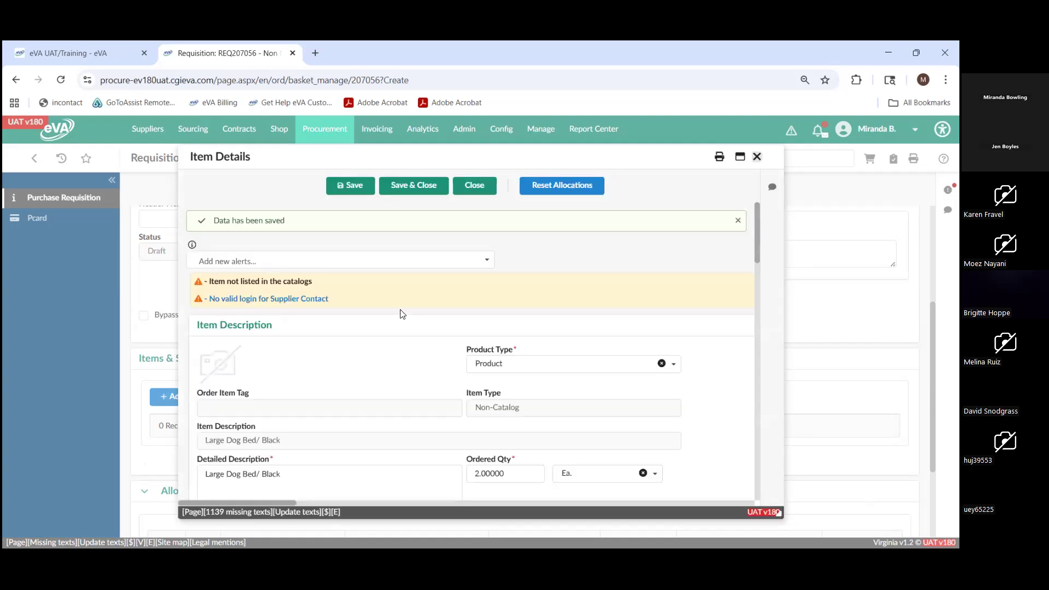
- Review the saved item's allocations and attachments section, and return to the requisition's Items & Services list
{"action": "scroll", "coordinate": [404, 316], "scroll_direction": "down", "scroll_amount": 8}
{"action": "scroll", "coordinate": [402, 314], "scroll_direction": "down", "scroll_amount": 10}
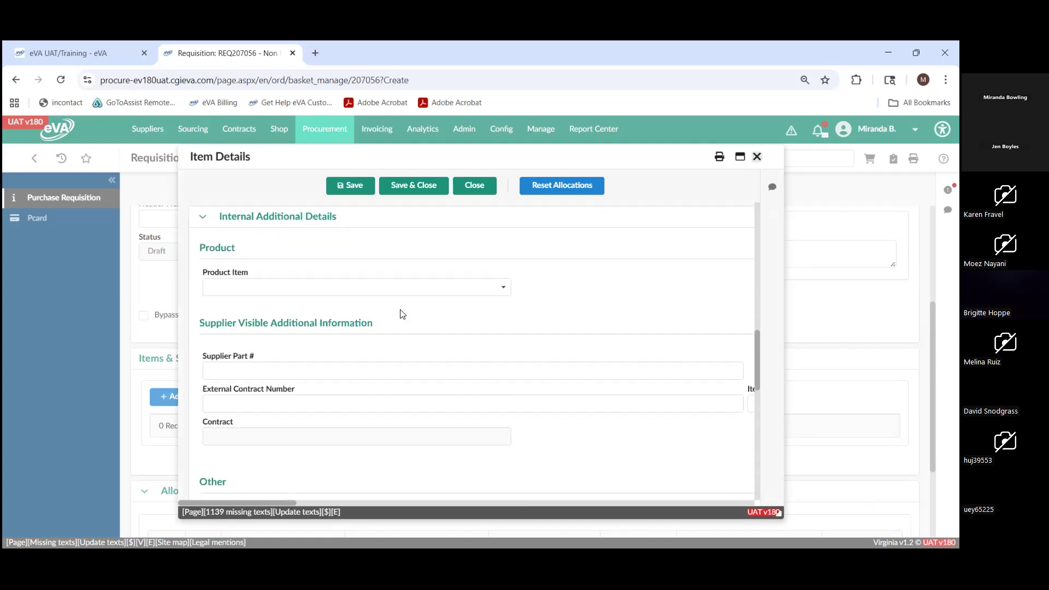
{"action": "scroll", "coordinate": [401, 313], "scroll_direction": "down", "scroll_amount": 3}
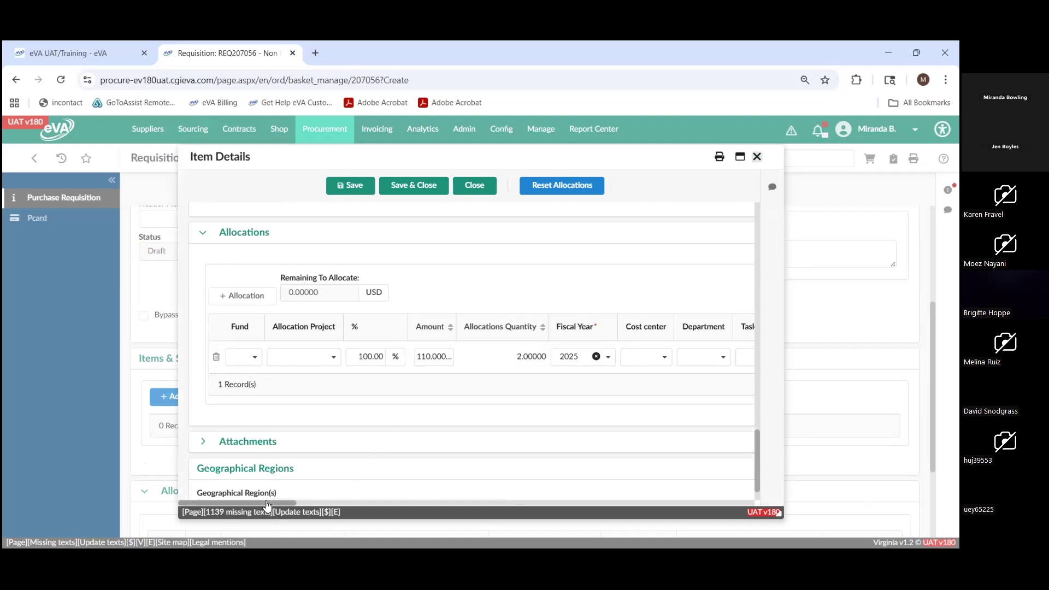
{"action": "mouse_move", "coordinate": [267, 504]}
{"action": "left_mouse_down"}
{"action": "mouse_move", "coordinate": [415, 506]}
{"action": "mouse_move", "coordinate": [271, 506]}
{"action": "left_mouse_up"}
{"action": "left_click", "coordinate": [202, 441]}
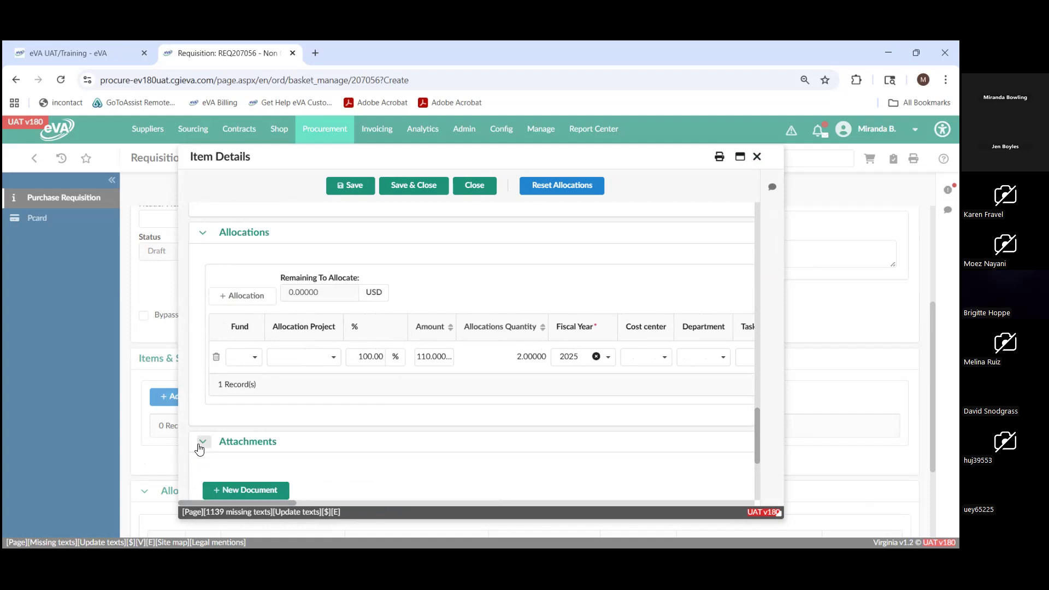
{"action": "scroll", "coordinate": [290, 475], "scroll_direction": "down", "scroll_amount": 3}
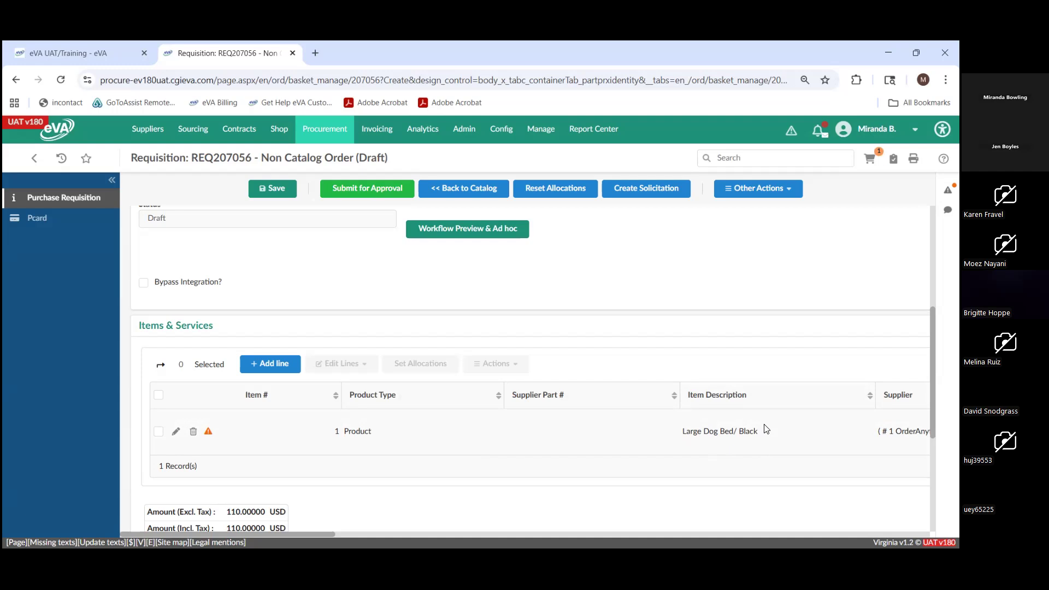
- Search the product catalog for "Abacus"
{"action": "mouse_move", "coordinate": [289, 133]}
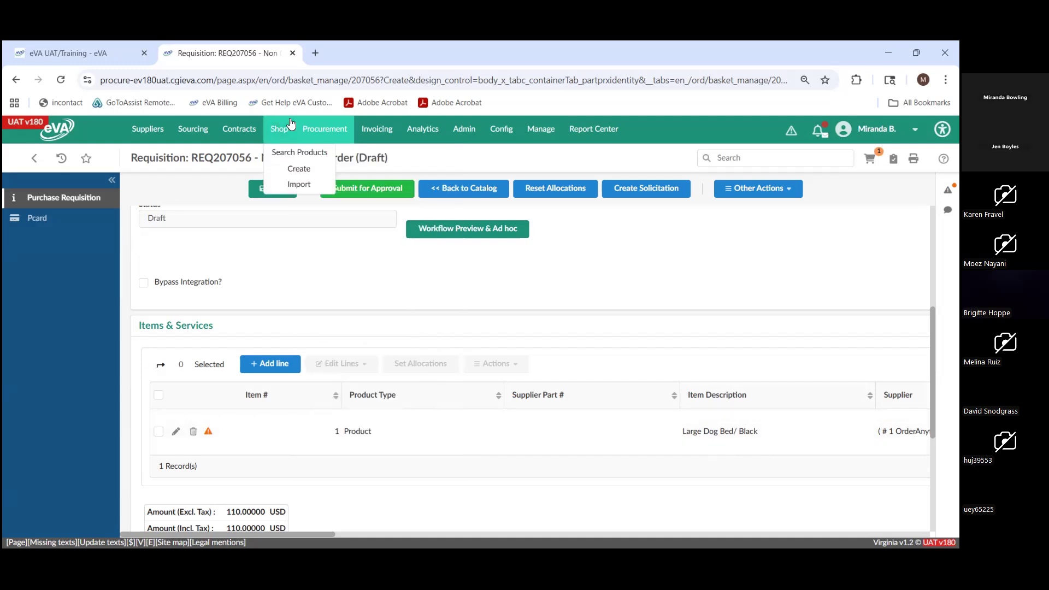
{"action": "left_click", "coordinate": [287, 154]}
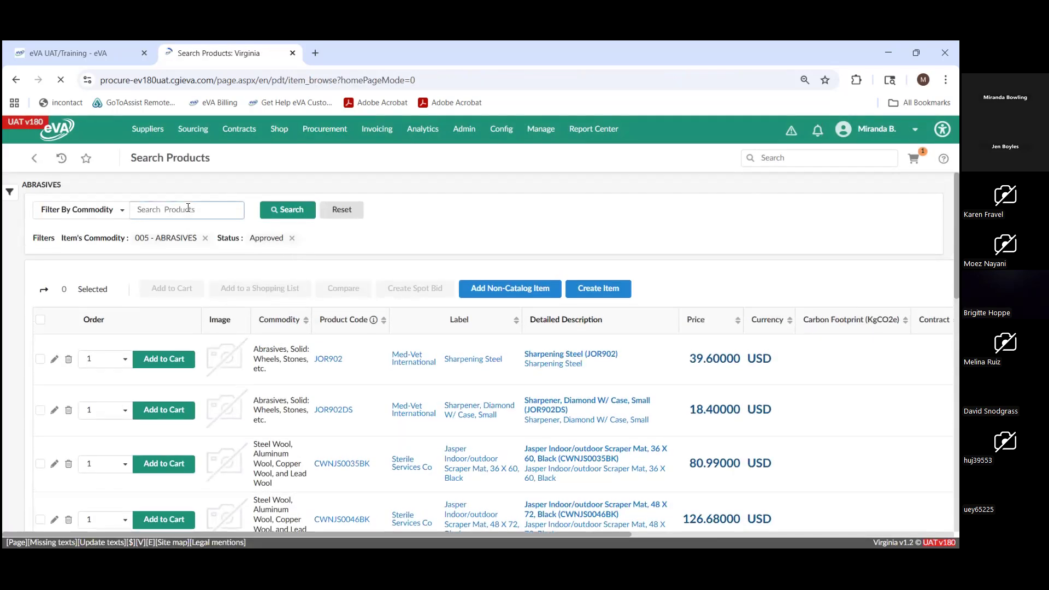
{"action": "left_click", "coordinate": [188, 209]}
{"action": "type", "text": "Abac"}
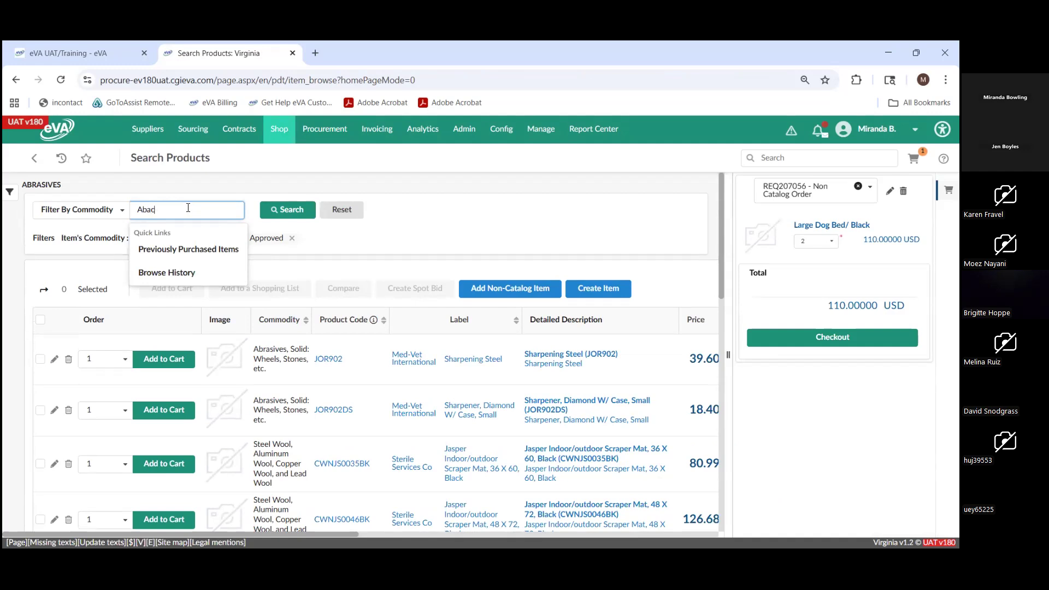
{"action": "type", "text": "sus"}
{"action": "key", "text": "Return"}
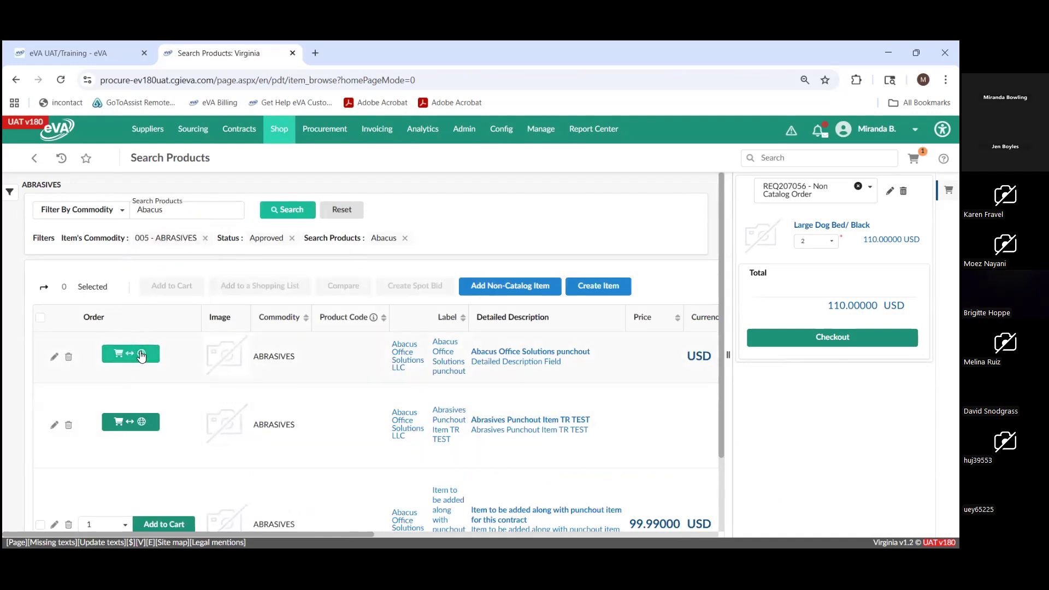
- Open the Abacus Office Solutions punchout catalog, view the AJM Kraft Grocery Sacks item, and return to the product search
{"action": "left_click", "coordinate": [140, 356]}
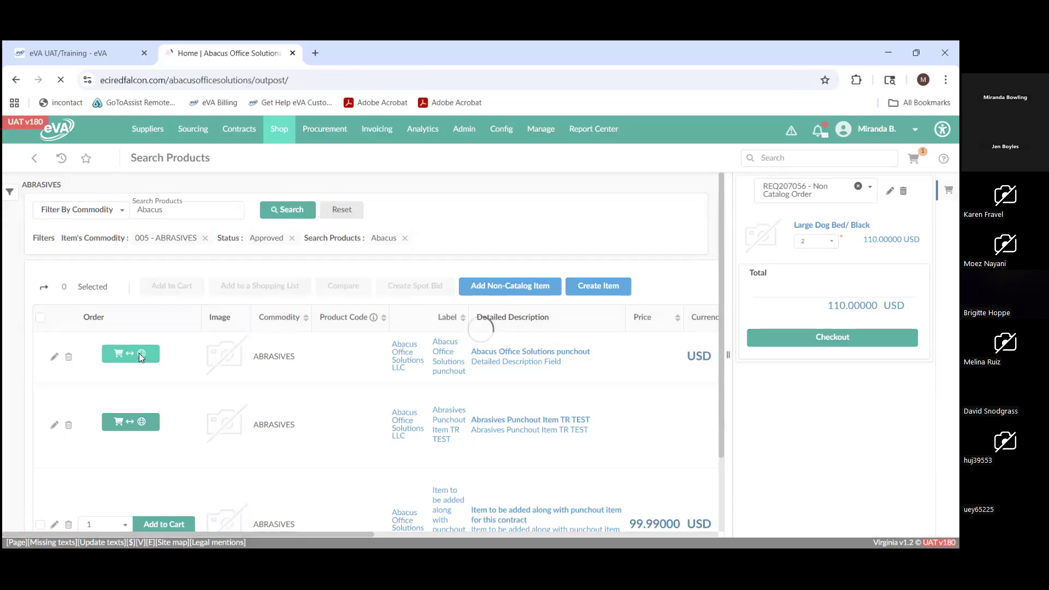
{"action": "scroll", "coordinate": [141, 358], "scroll_direction": "down", "scroll_amount": 3}
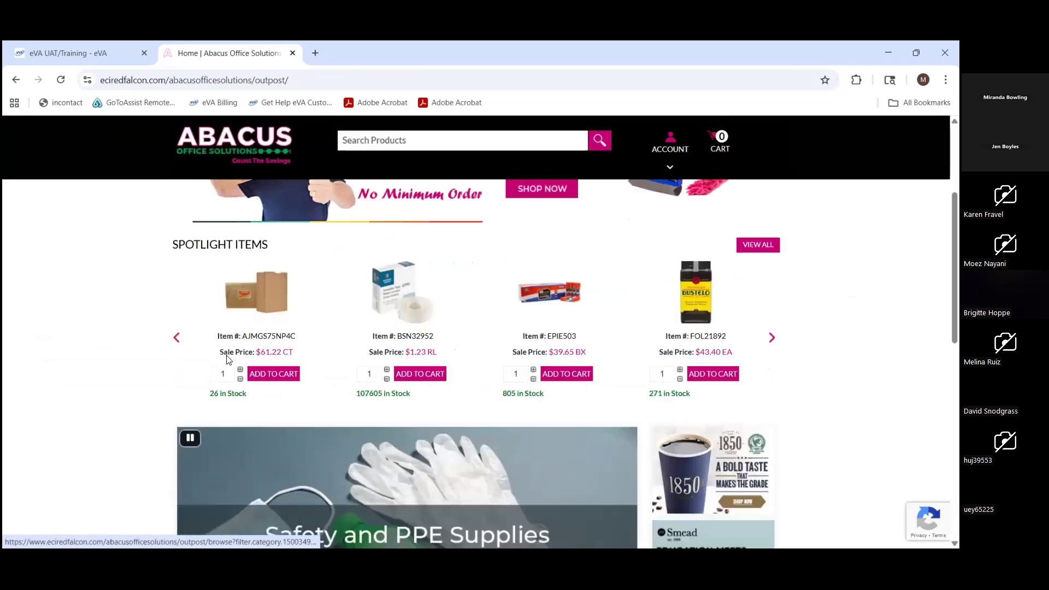
{"action": "left_click", "coordinate": [265, 316]}
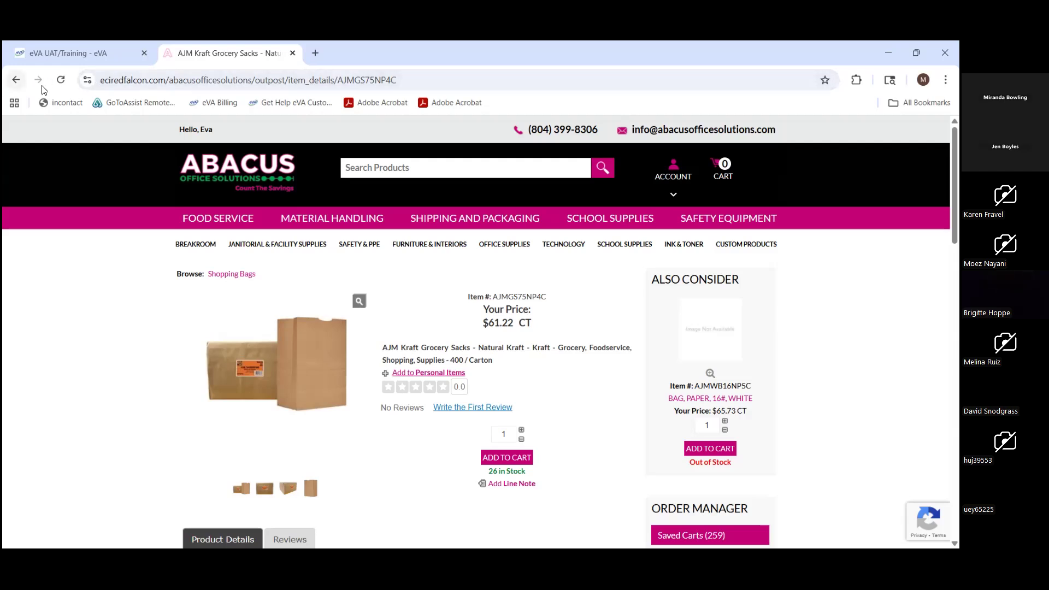
{"action": "left_click", "coordinate": [14, 80]}
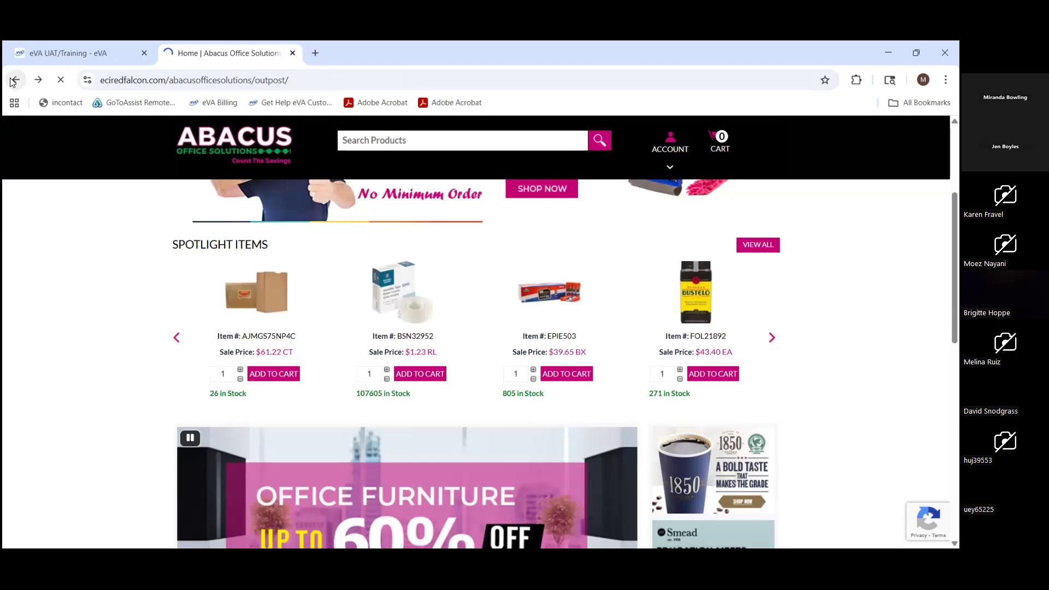
{"action": "left_click", "coordinate": [14, 80]}
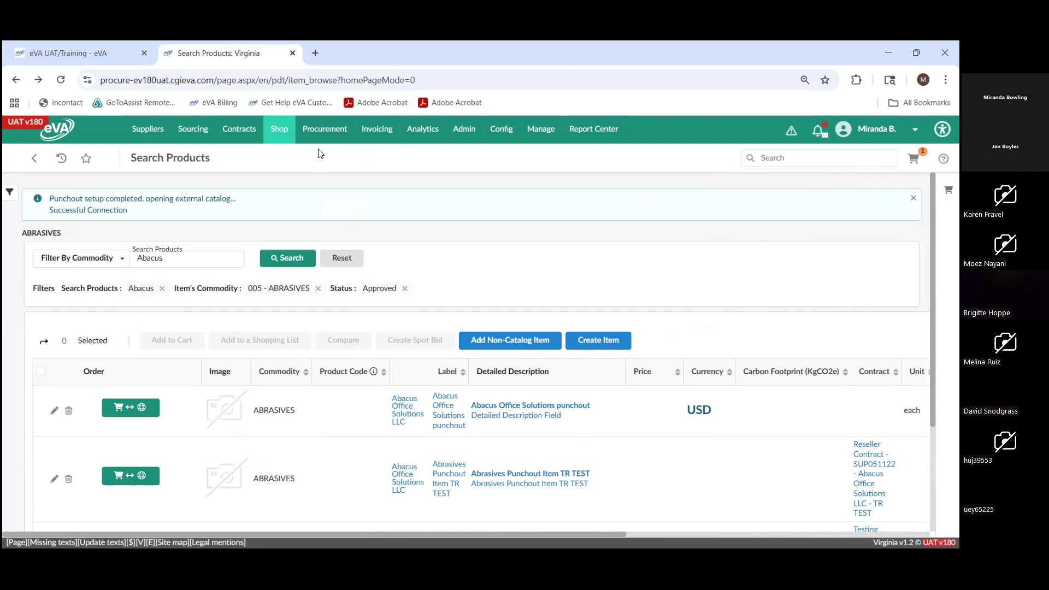
- View the cancelled Med-Vet International purchase order from the list of orders and return to the list
{"action": "mouse_move", "coordinate": [325, 141]}
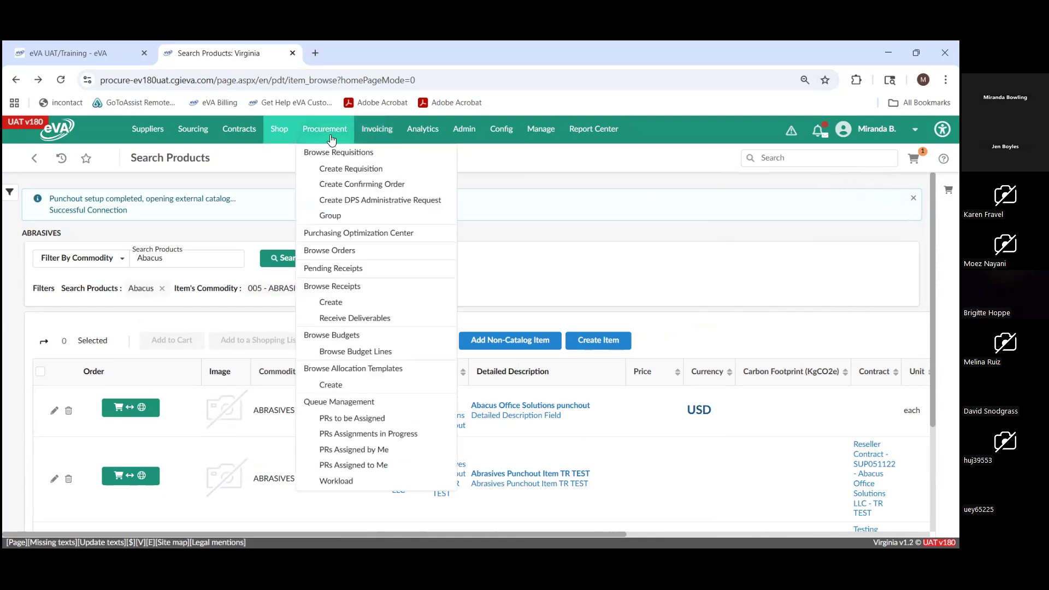
{"action": "left_click", "coordinate": [331, 251]}
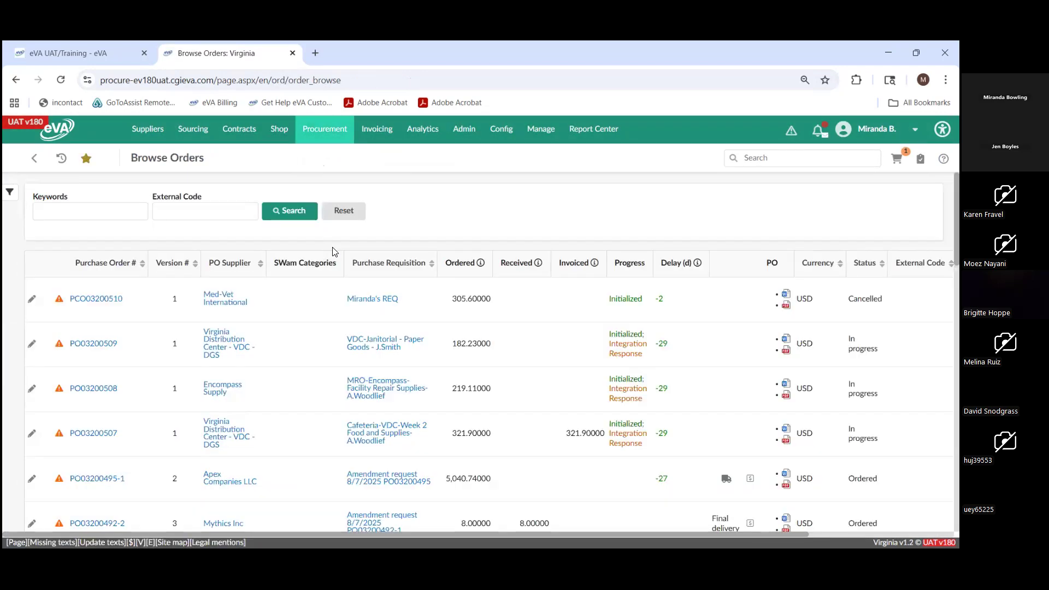
{"action": "left_click", "coordinate": [112, 304]}
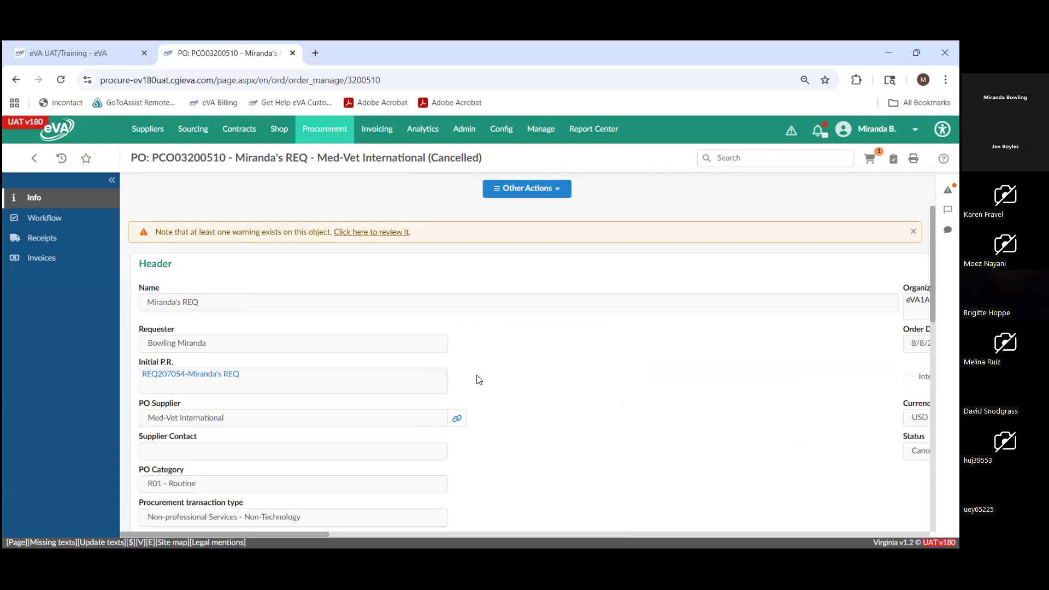
{"action": "left_click", "coordinate": [34, 158]}
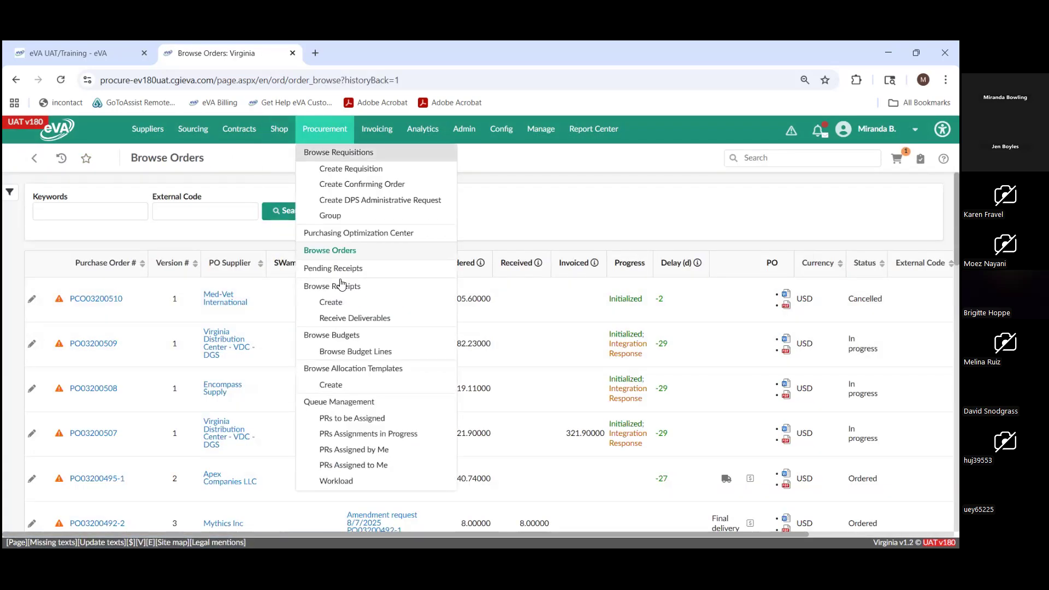
- Filter the list of orders by requester, using the requester's own name
{"action": "left_click", "coordinate": [342, 252]}
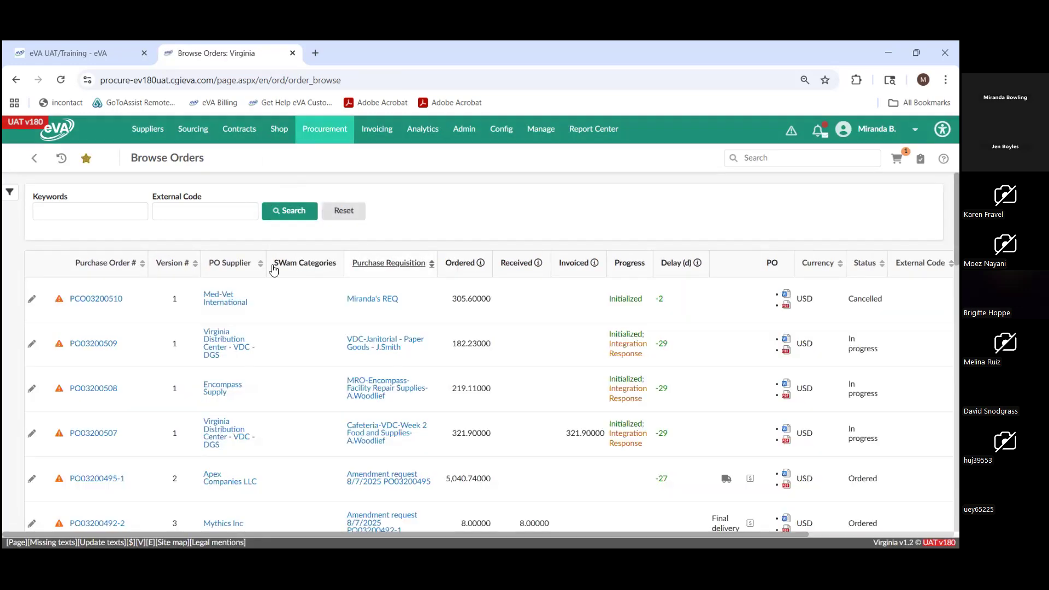
{"action": "left_click", "coordinate": [10, 191]}
{"action": "left_click", "coordinate": [79, 335]}
{"action": "type", "text": "Miranda"}
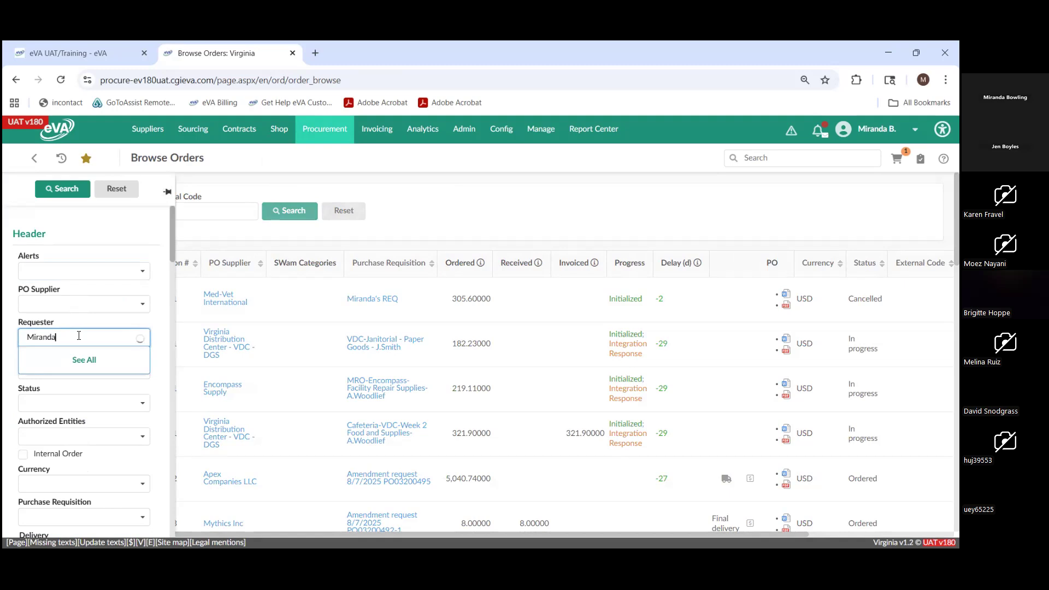
{"action": "left_click", "coordinate": [77, 370]}
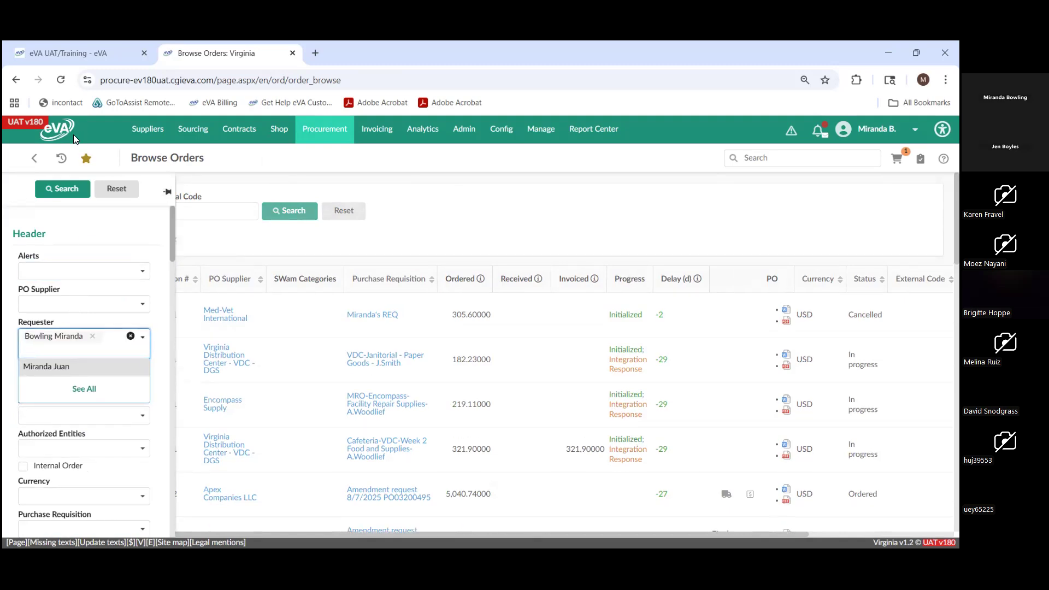
{"action": "left_click", "coordinate": [70, 187]}
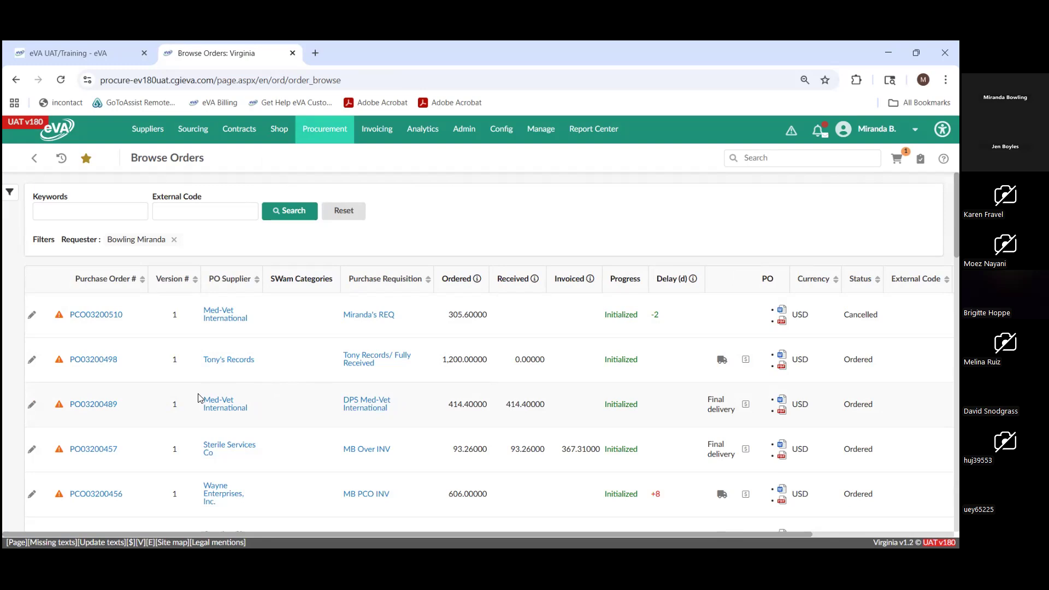
- Open the Creative Glass Inc purchase order from the filtered list and review its header details
{"action": "scroll", "coordinate": [213, 357], "scroll_direction": "down", "scroll_amount": 1}
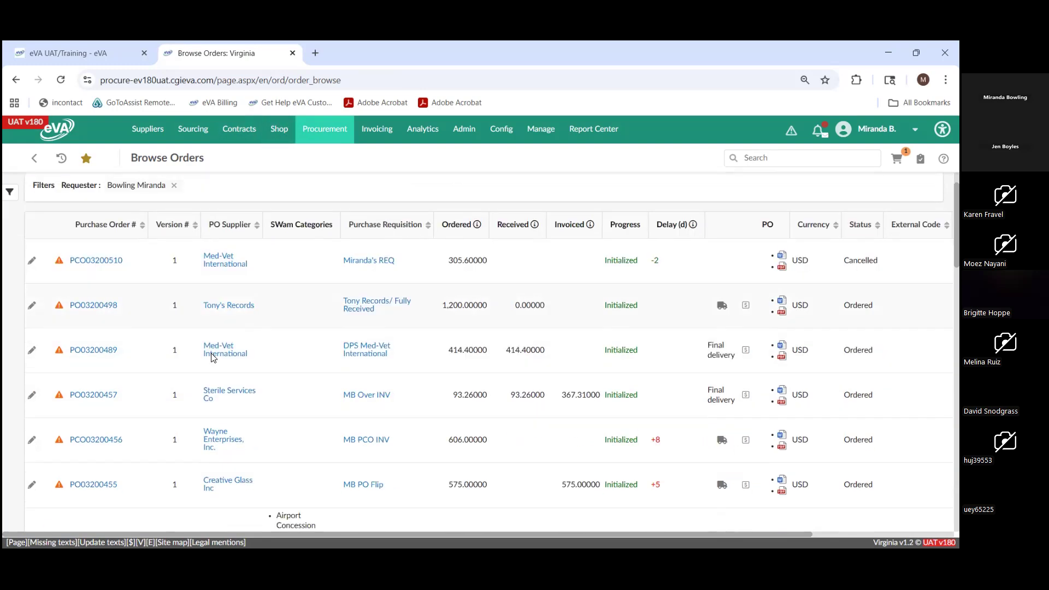
{"action": "scroll", "coordinate": [213, 357], "scroll_direction": "down", "scroll_amount": 2}
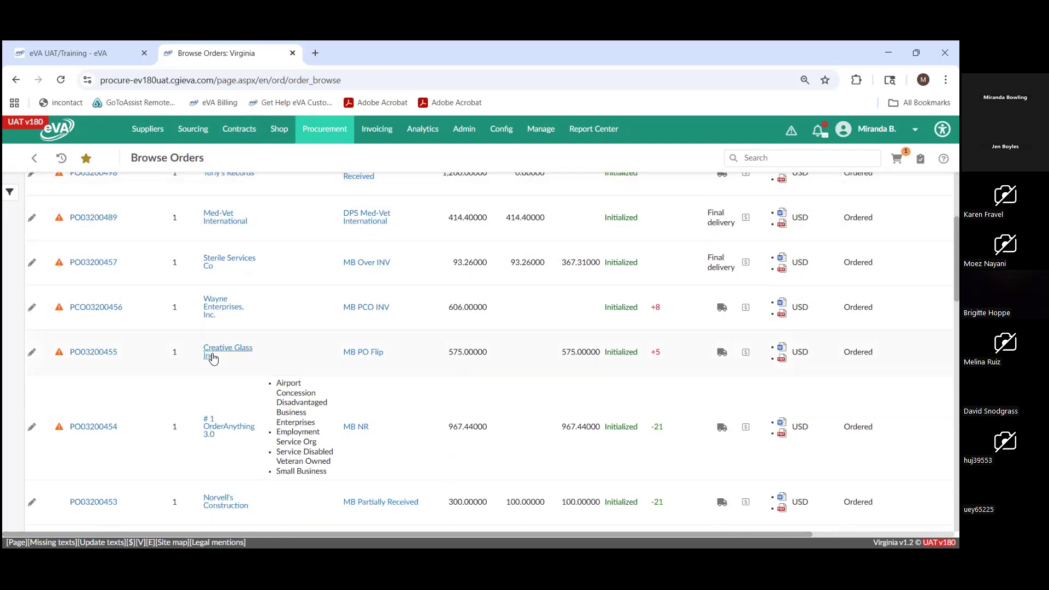
{"action": "left_click", "coordinate": [104, 360]}
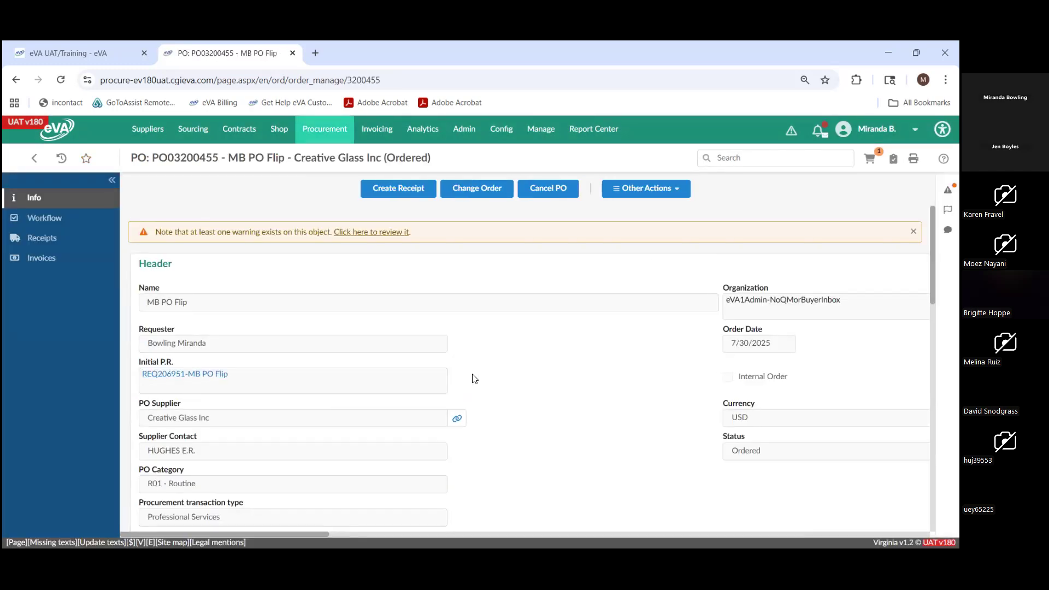
{"action": "scroll", "coordinate": [410, 497], "scroll_direction": "down", "scroll_amount": 3}
{"action": "scroll", "coordinate": [446, 426], "scroll_direction": "up", "scroll_amount": 2}
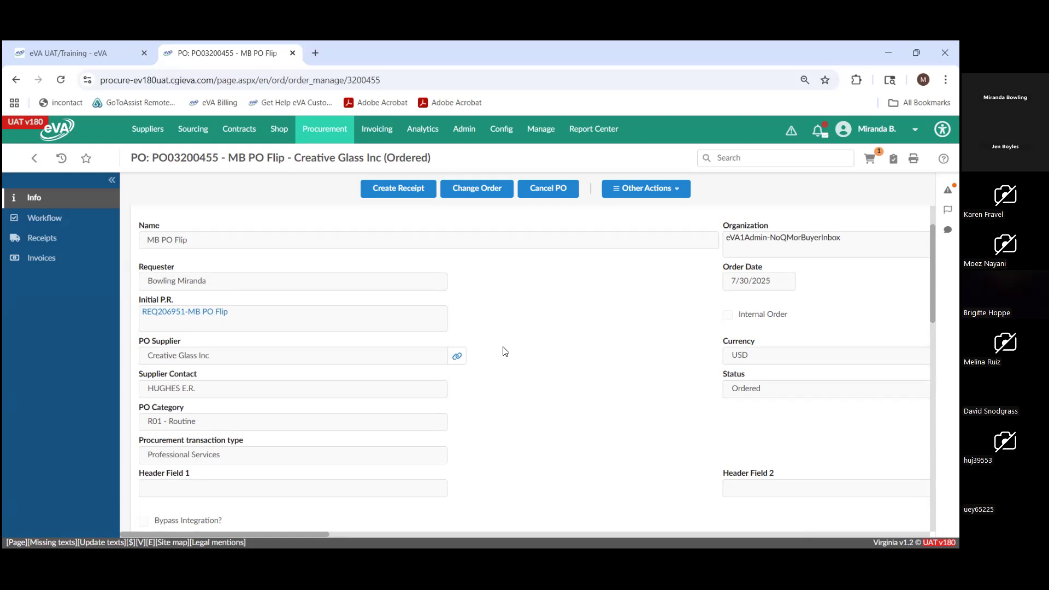
- Start a change order with change type Change Existing Item(s) (quantity/price) and the description "Update QTY"
{"action": "left_click", "coordinate": [481, 191]}
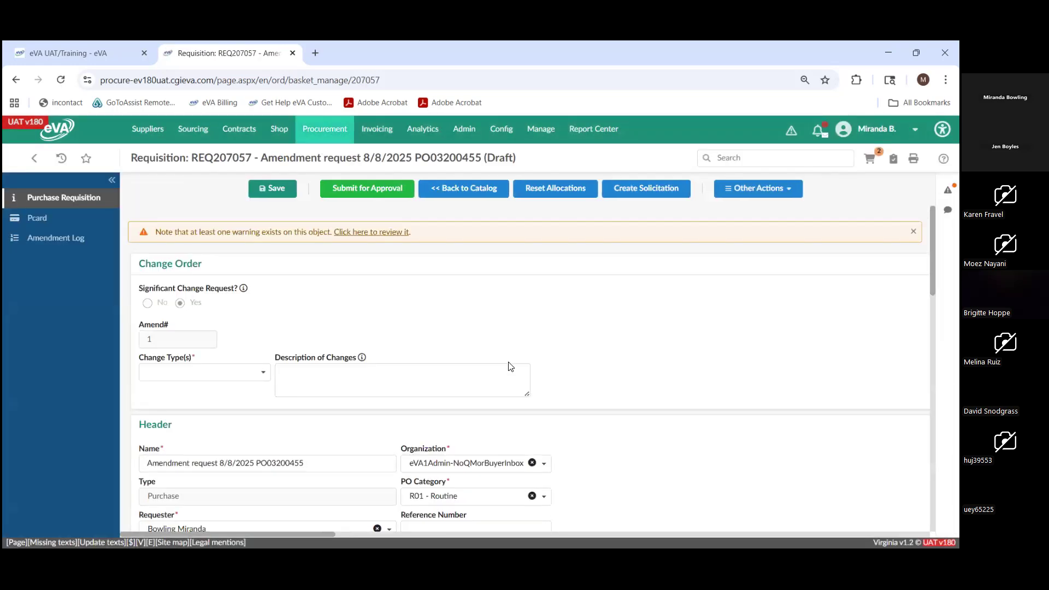
{"action": "scroll", "coordinate": [248, 278], "scroll_direction": "down", "scroll_amount": 1}
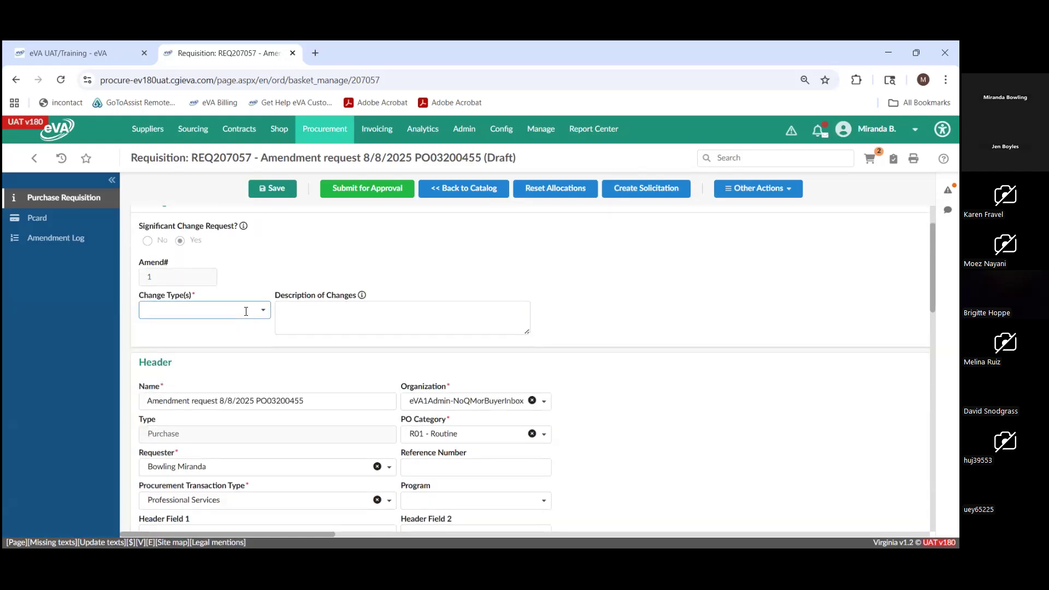
{"action": "left_click", "coordinate": [246, 312]}
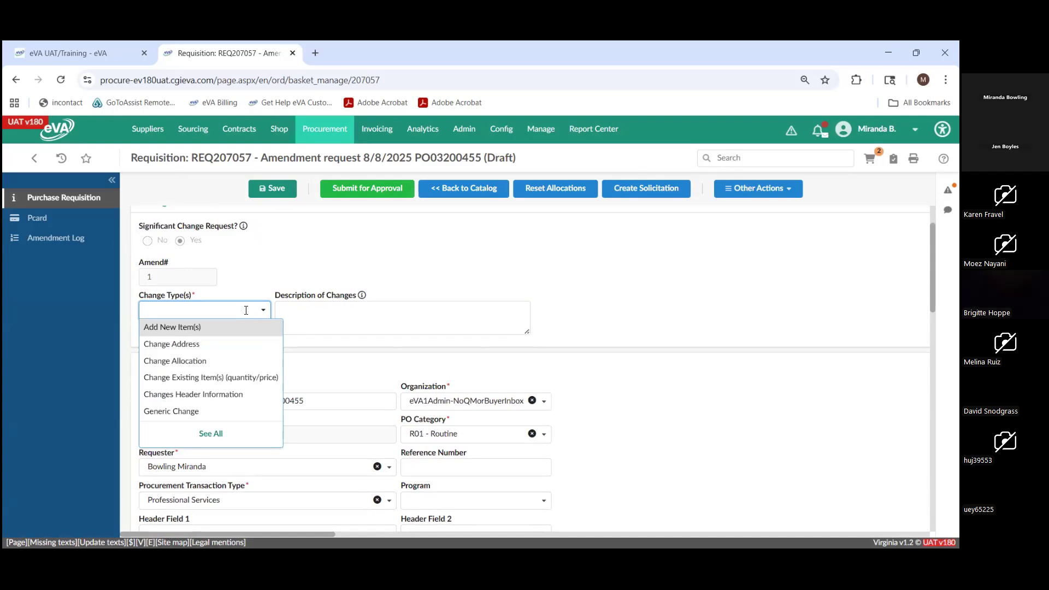
{"action": "left_click", "coordinate": [246, 378]}
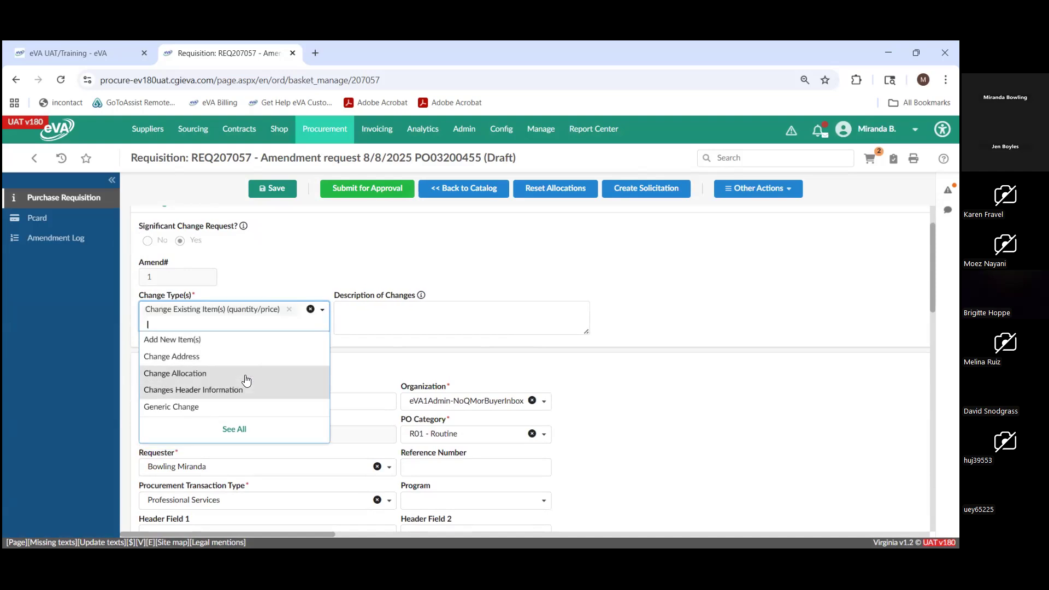
{"action": "left_click", "coordinate": [429, 312]}
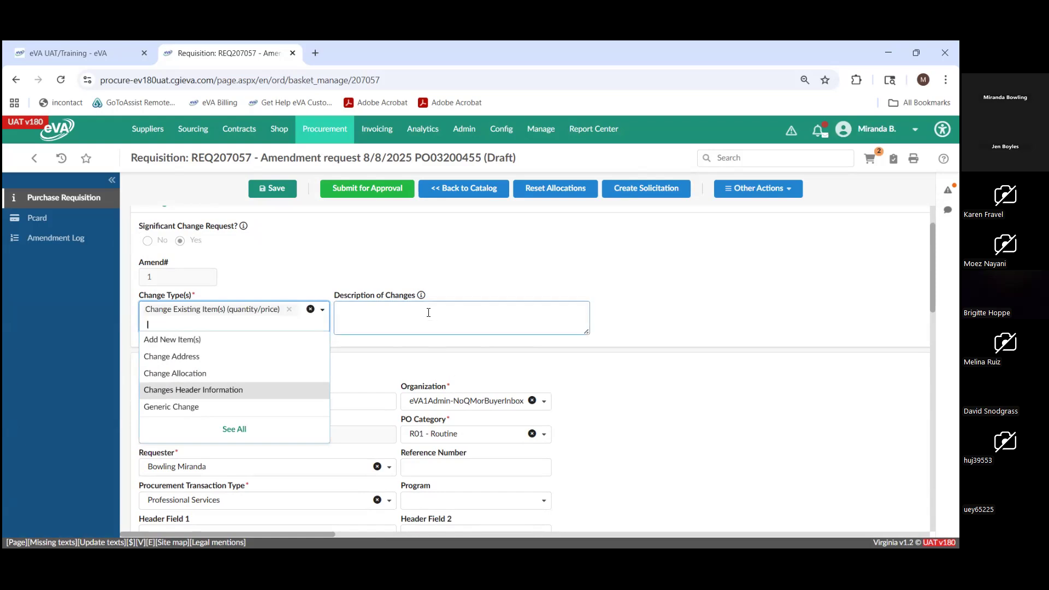
{"action": "left_click", "coordinate": [428, 313]}
{"action": "type", "text": "Up"}
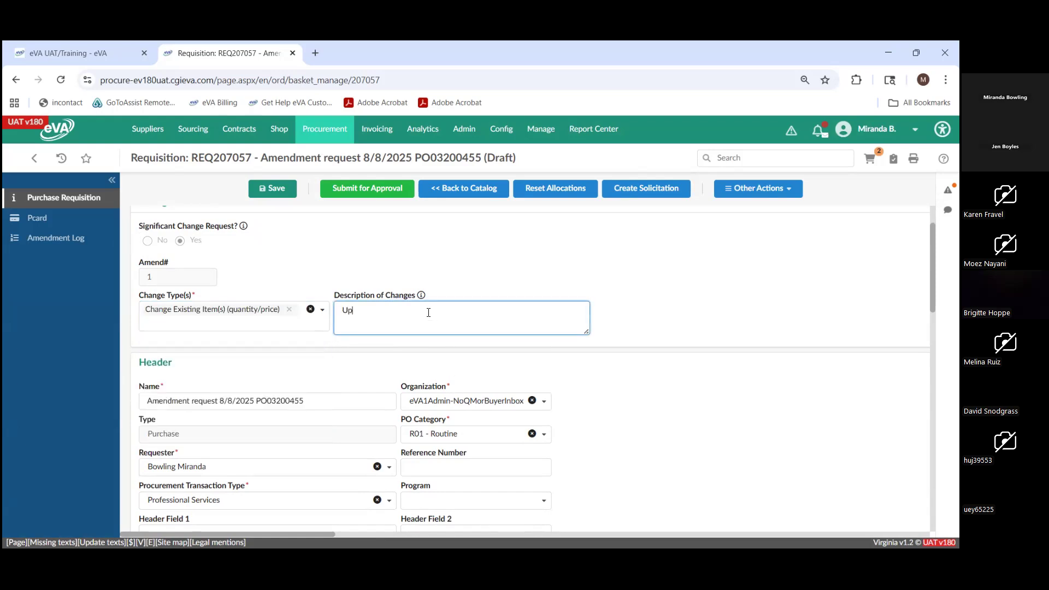
{"action": "type", "text": "dtate"}
{"action": "type", "text": "QTY"}
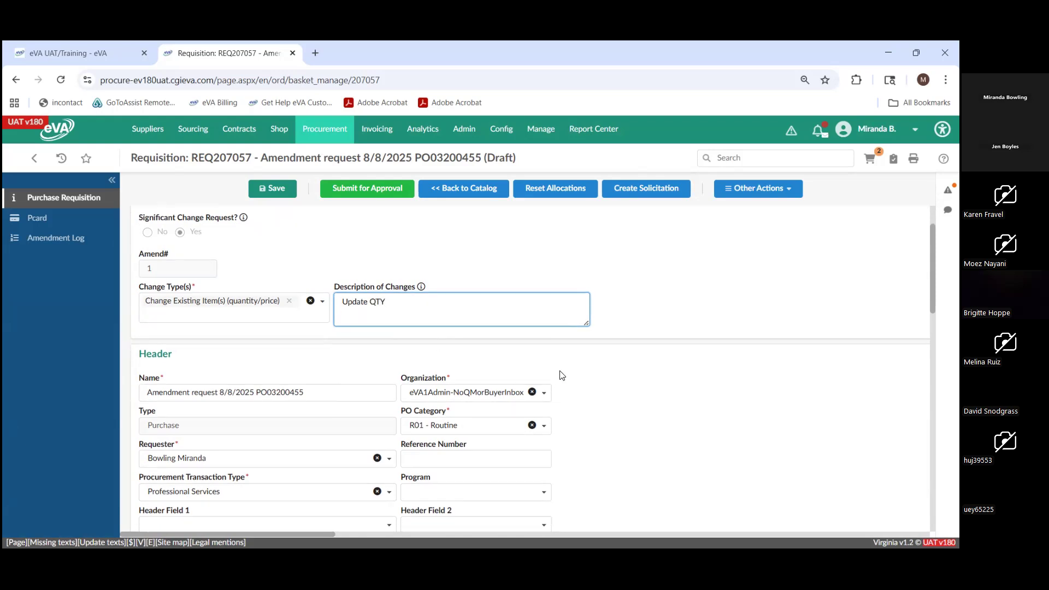
- Check the amendment's header and Items & Services lines, and submit the amendment requisition for approval
{"action": "scroll", "coordinate": [546, 327], "scroll_direction": "down", "scroll_amount": 2}
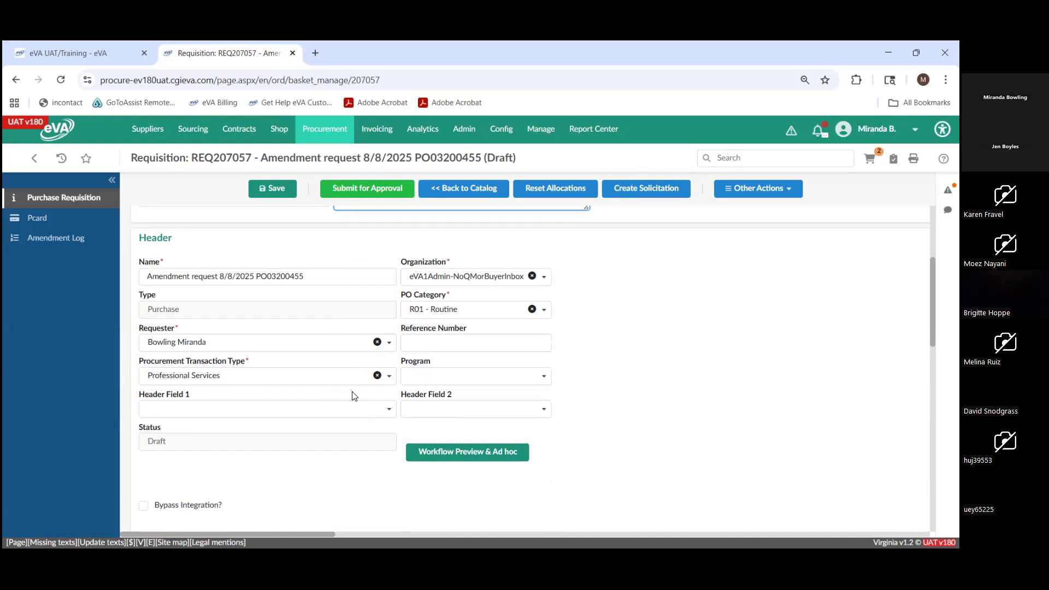
{"action": "scroll", "coordinate": [353, 396], "scroll_direction": "down", "scroll_amount": 3}
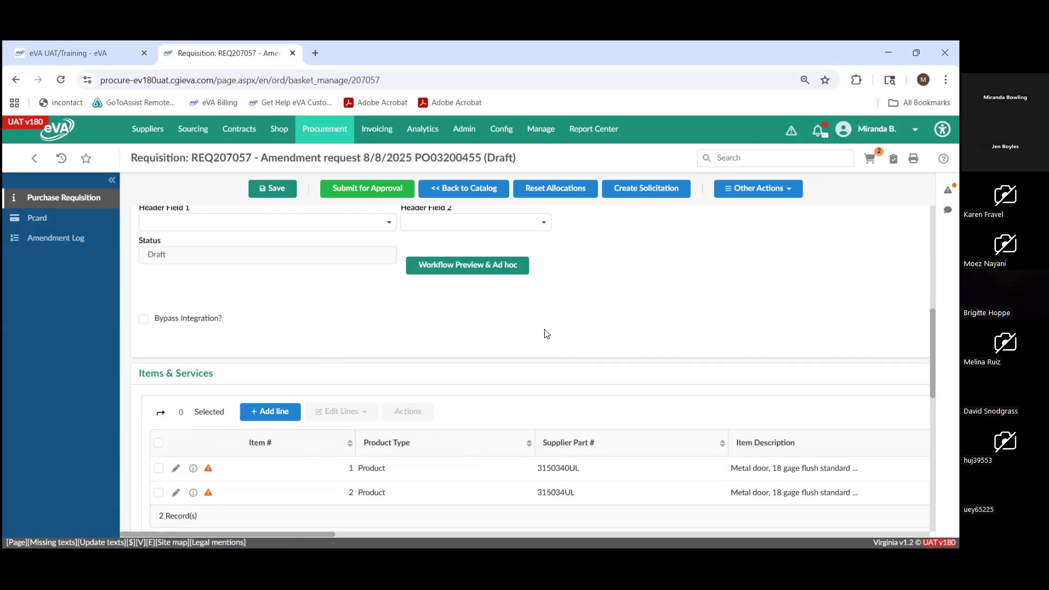
{"action": "left_click", "coordinate": [381, 194]}
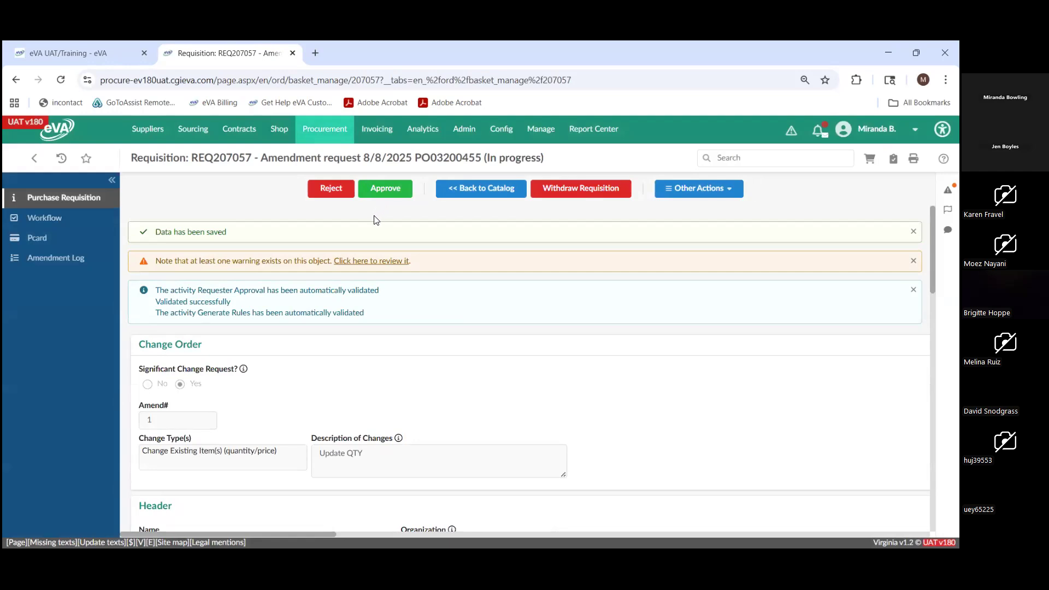
- Review the submitted requisition's change details and item lines, and view its Amendment Log
{"action": "scroll", "coordinate": [417, 368], "scroll_direction": "down", "scroll_amount": 1}
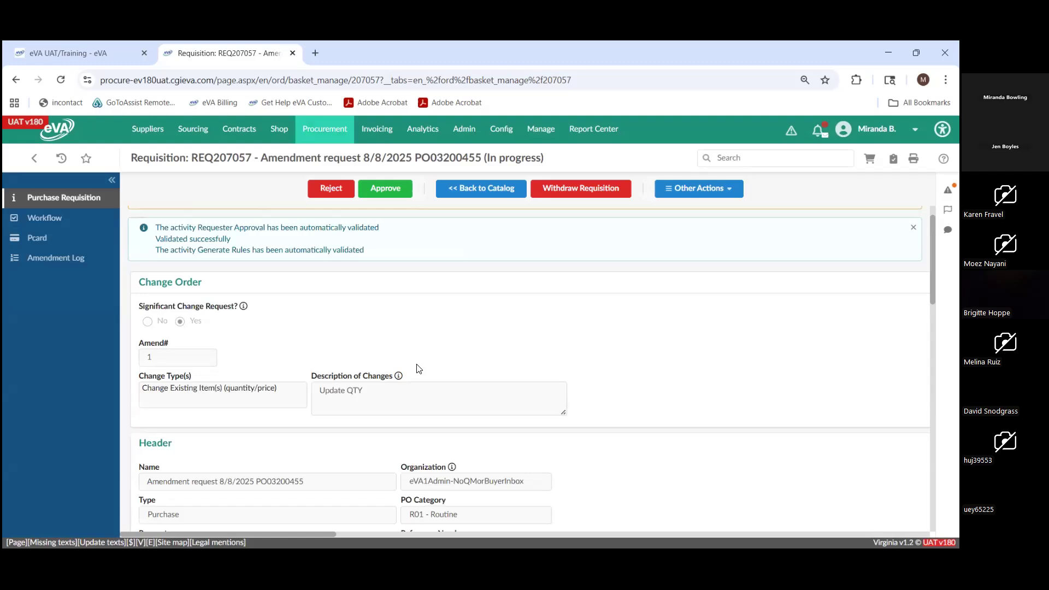
{"action": "scroll", "coordinate": [418, 369], "scroll_direction": "down", "scroll_amount": 2}
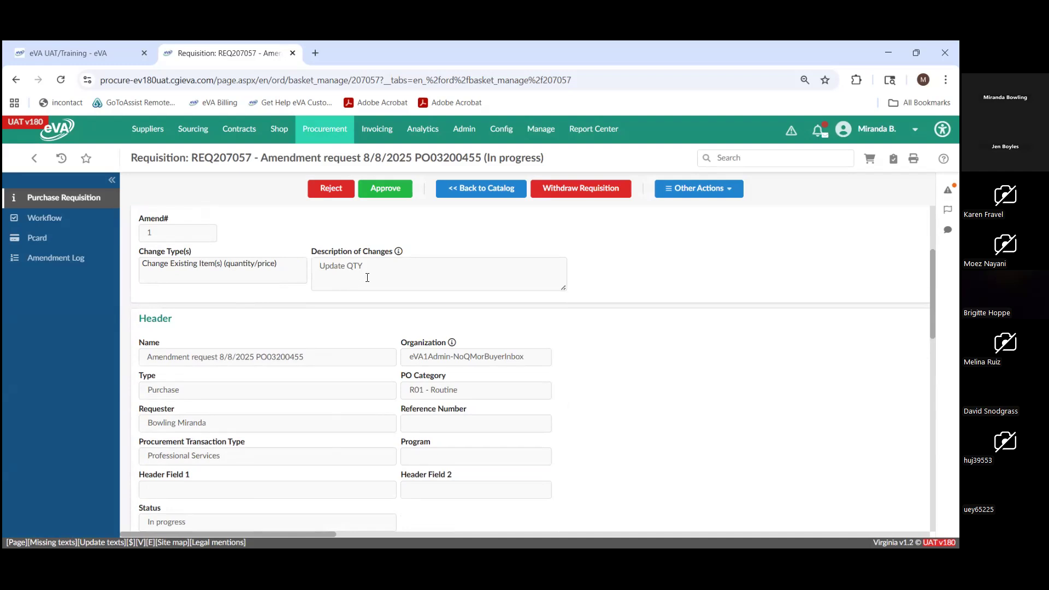
{"action": "scroll", "coordinate": [374, 267], "scroll_direction": "down", "scroll_amount": 6}
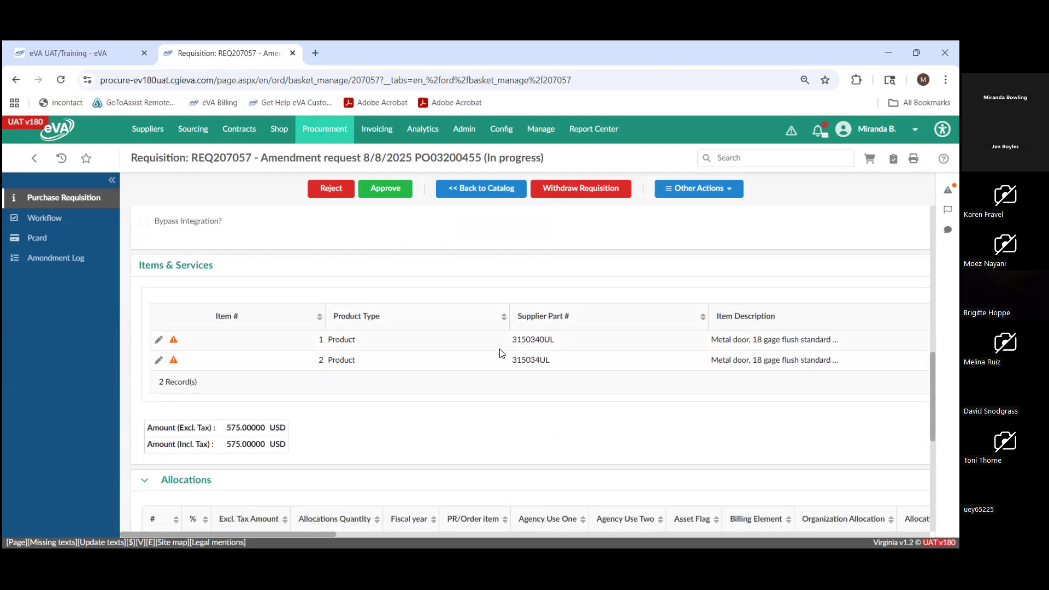
{"action": "left_click", "coordinate": [68, 259]}
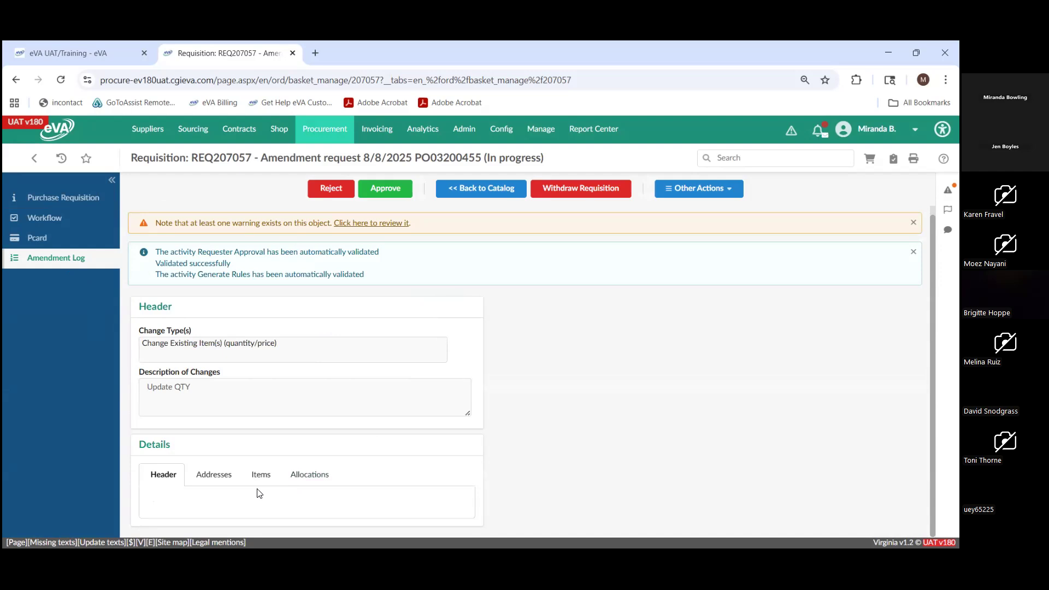
- Examine the amendment requisition's workflow diagram, and expand the Approval History to see its approvers
{"action": "left_click", "coordinate": [55, 219]}
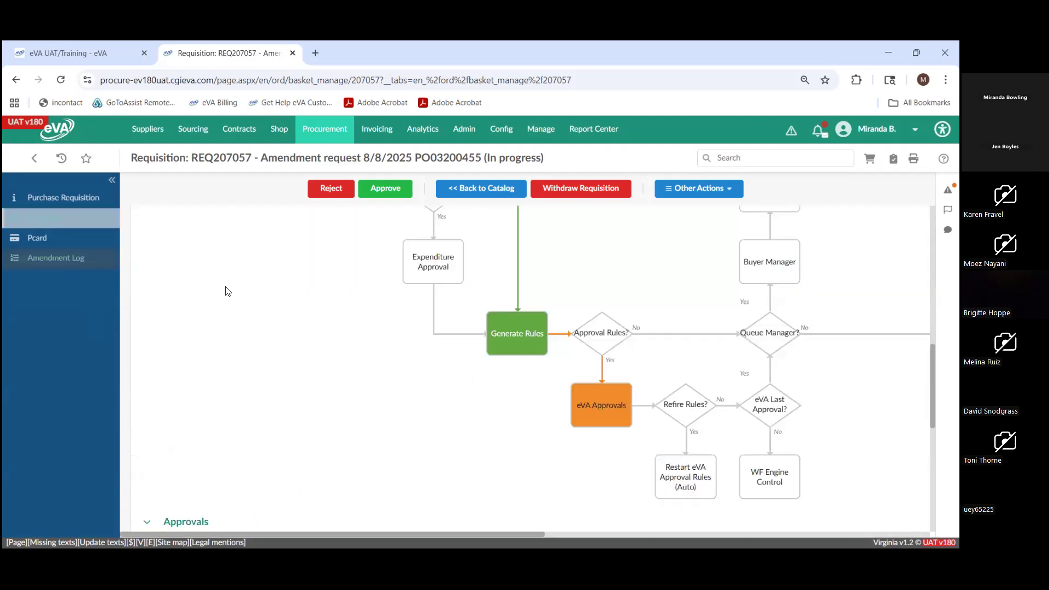
{"action": "scroll", "coordinate": [453, 352], "scroll_direction": "up", "scroll_amount": 3}
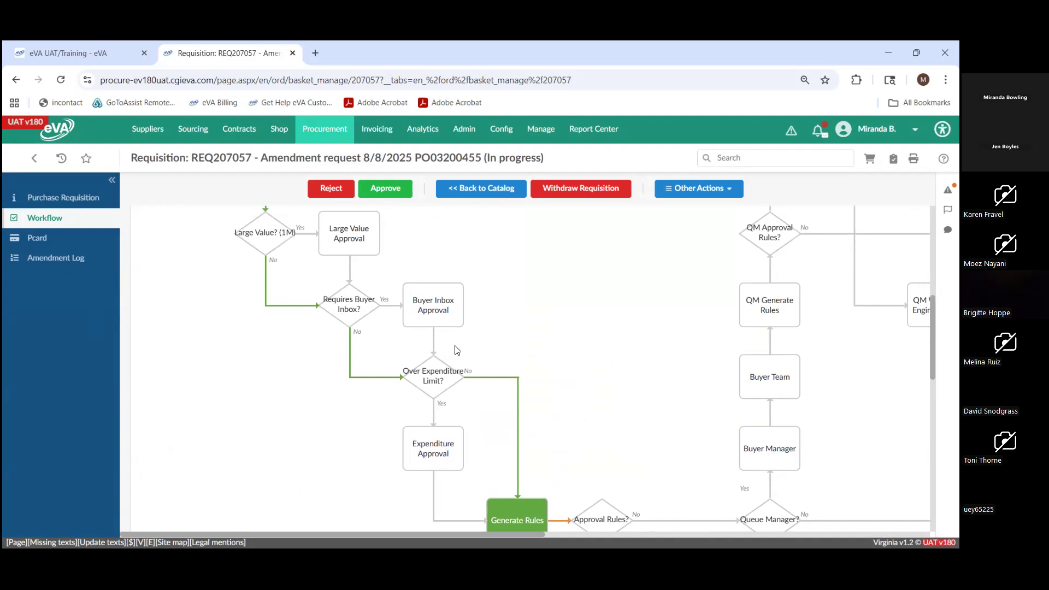
{"action": "scroll", "coordinate": [457, 349], "scroll_direction": "down", "scroll_amount": 1}
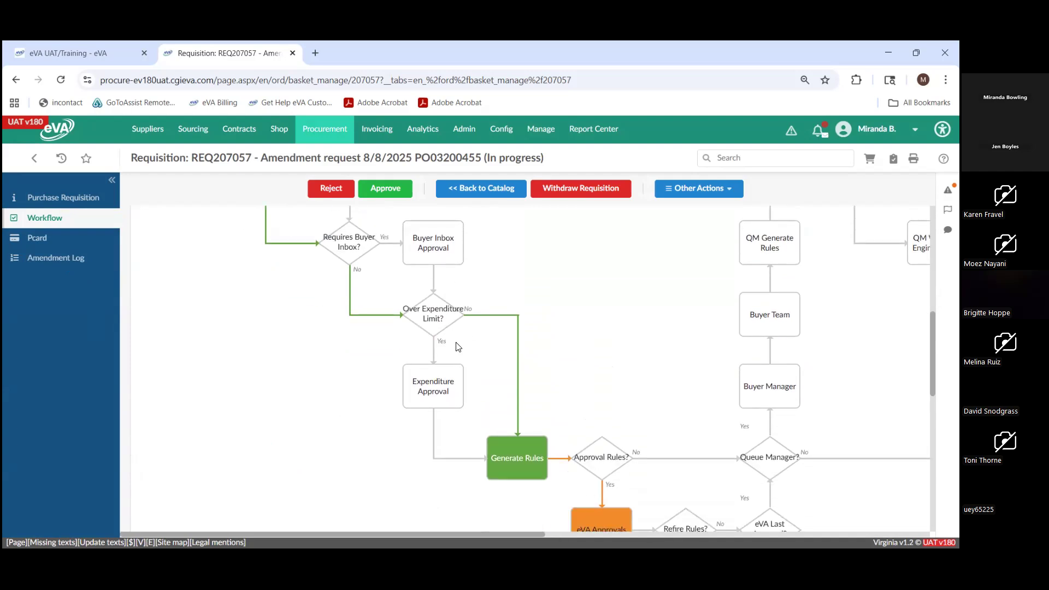
{"action": "scroll", "coordinate": [458, 347], "scroll_direction": "down", "scroll_amount": 1}
{"action": "scroll", "coordinate": [458, 347], "scroll_direction": "down", "scroll_amount": 5}
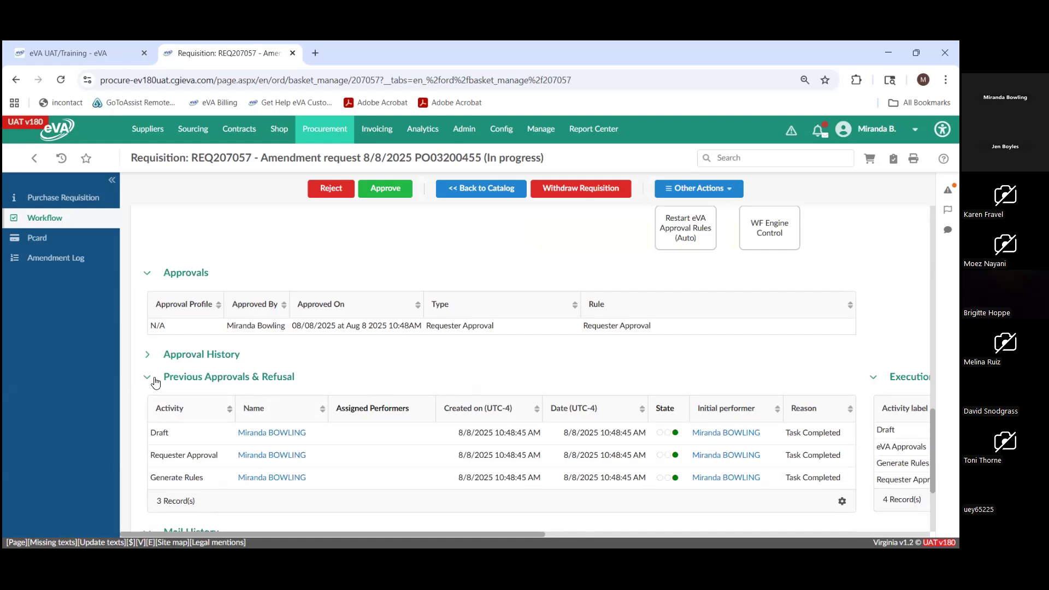
{"action": "left_click", "coordinate": [149, 358]}
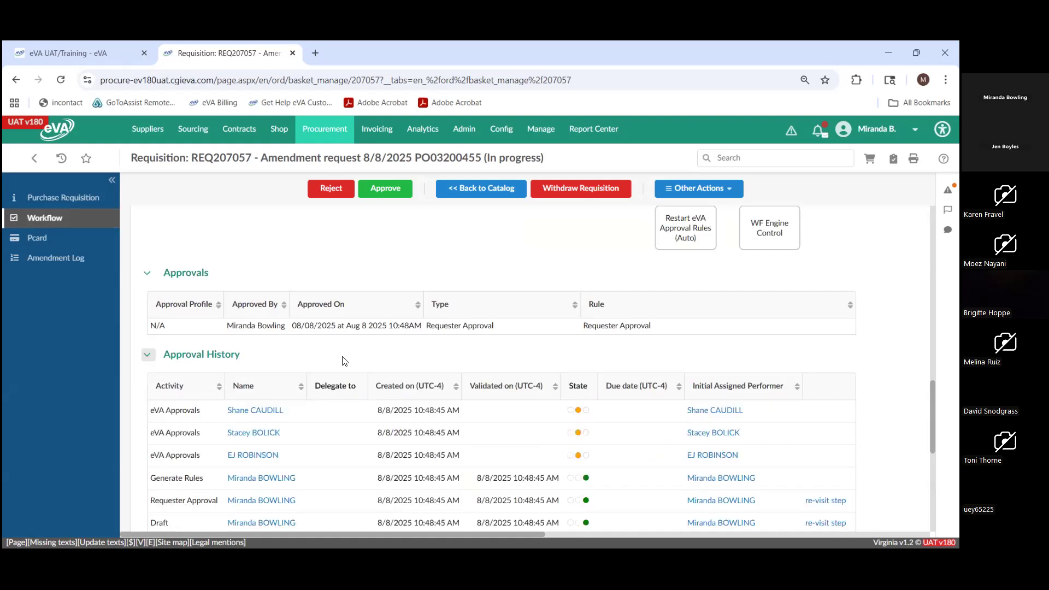
{"action": "scroll", "coordinate": [346, 377], "scroll_direction": "down", "scroll_amount": 1}
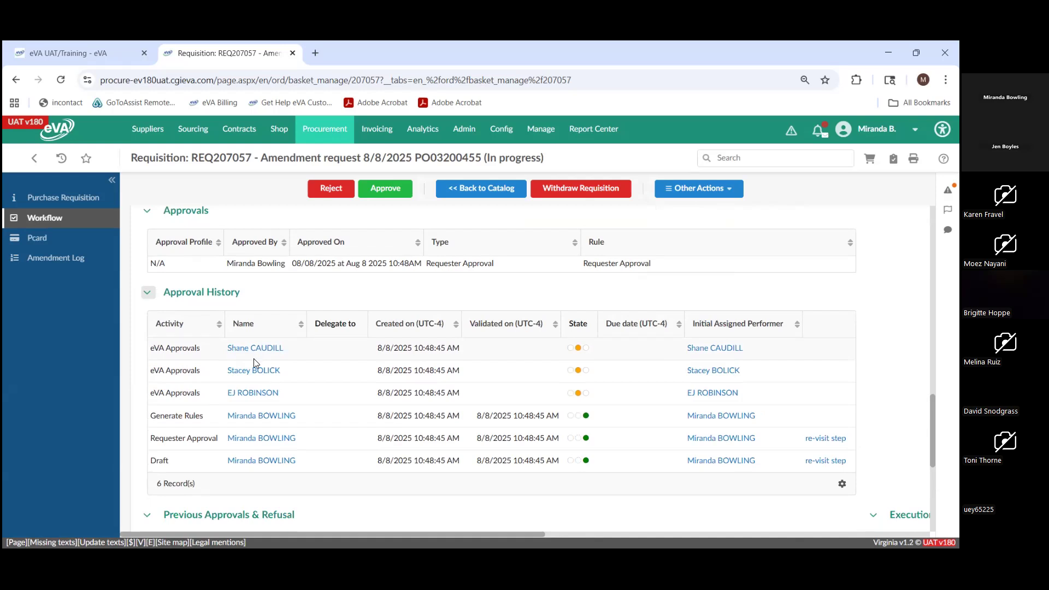
{"action": "scroll", "coordinate": [254, 359], "scroll_direction": "up", "scroll_amount": 7}
{"action": "scroll", "coordinate": [253, 361], "scroll_direction": "up", "scroll_amount": 4}
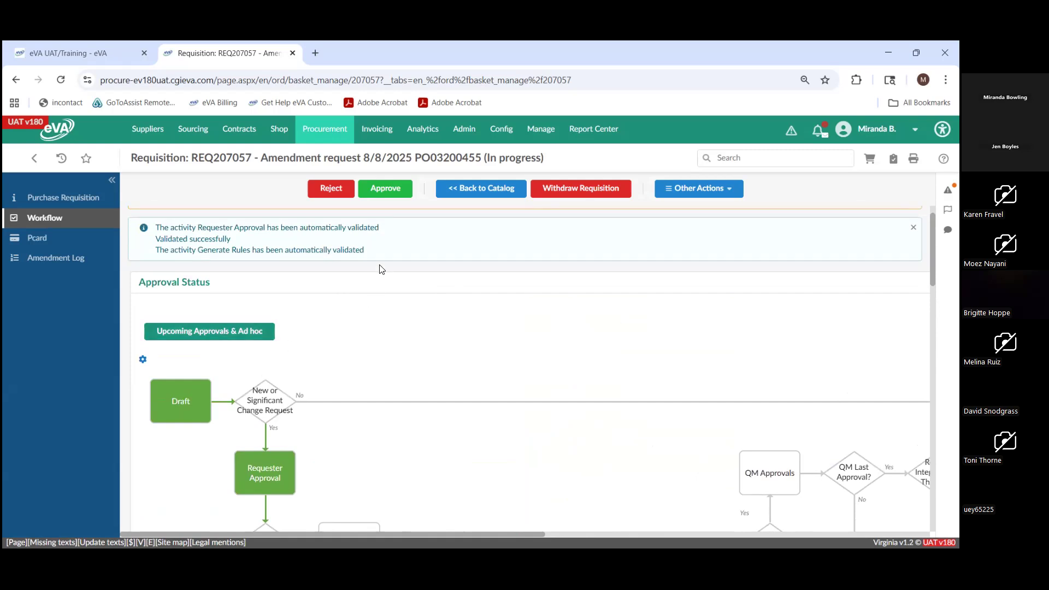
- Return to the main page of the amendment requisition and approve it
{"action": "left_click", "coordinate": [93, 205]}
{"action": "left_click", "coordinate": [389, 192]}
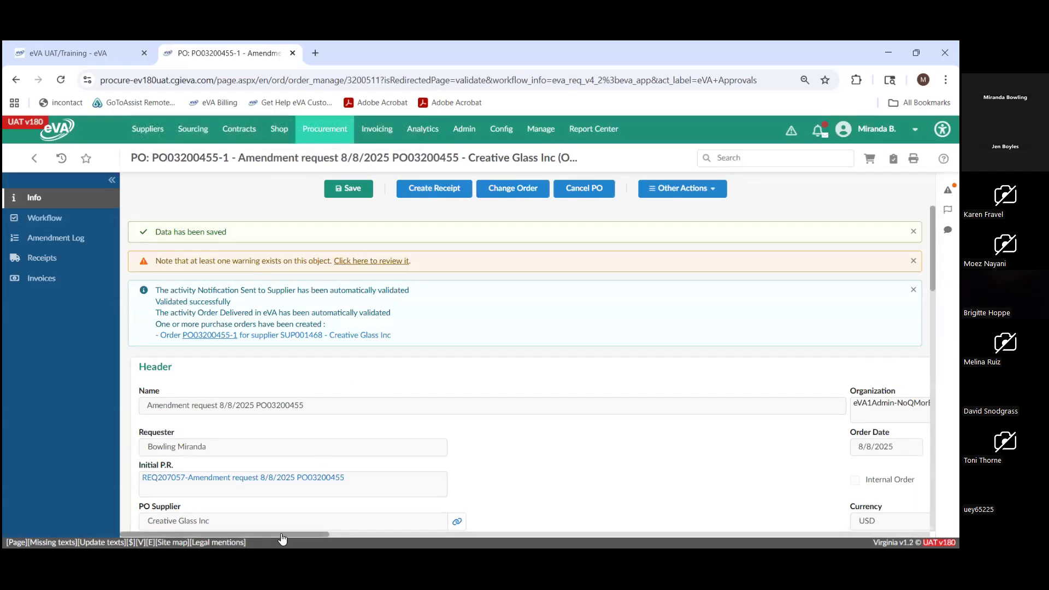
- Review the Order's amendment section on the amended purchase order, comparing the original order with amendment 1
{"action": "left_click_drag", "start_coordinate": [299, 534], "coordinate": [571, 534]}
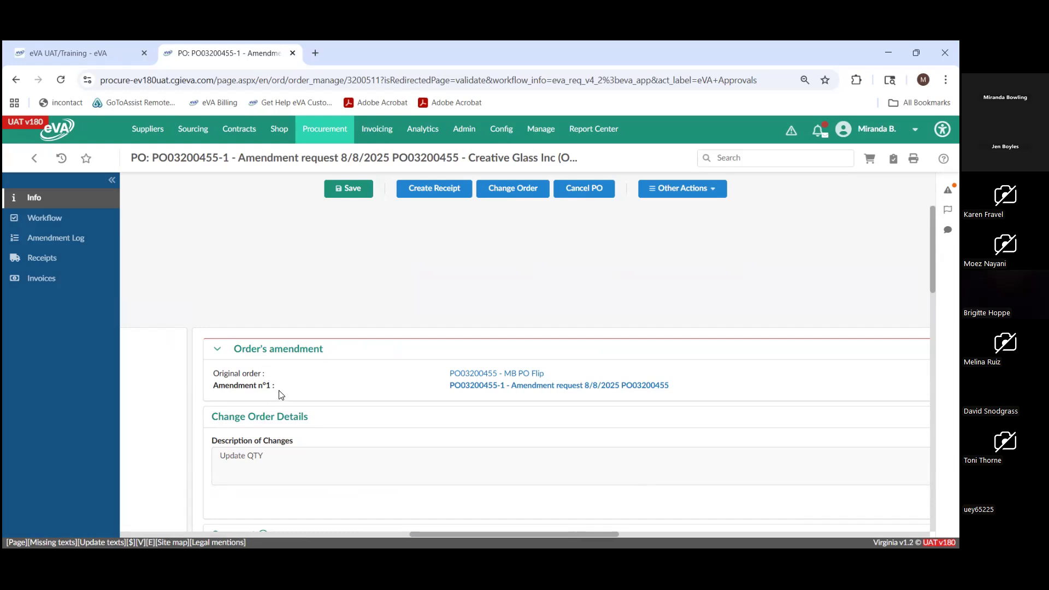
{"action": "left_click_drag", "start_coordinate": [445, 375], "coordinate": [547, 374]}
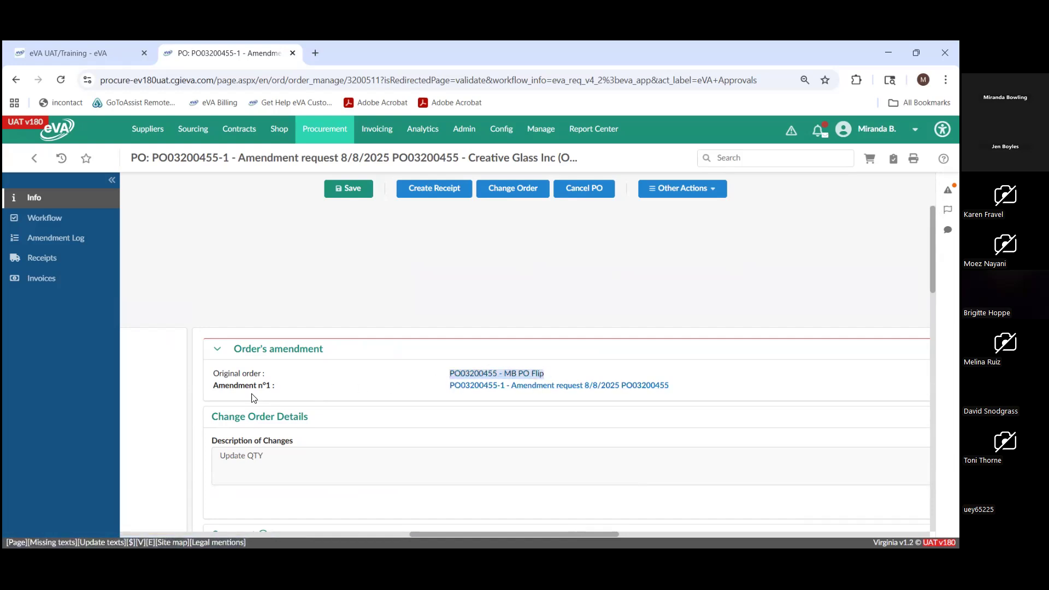
{"action": "left_click", "coordinate": [400, 389]}
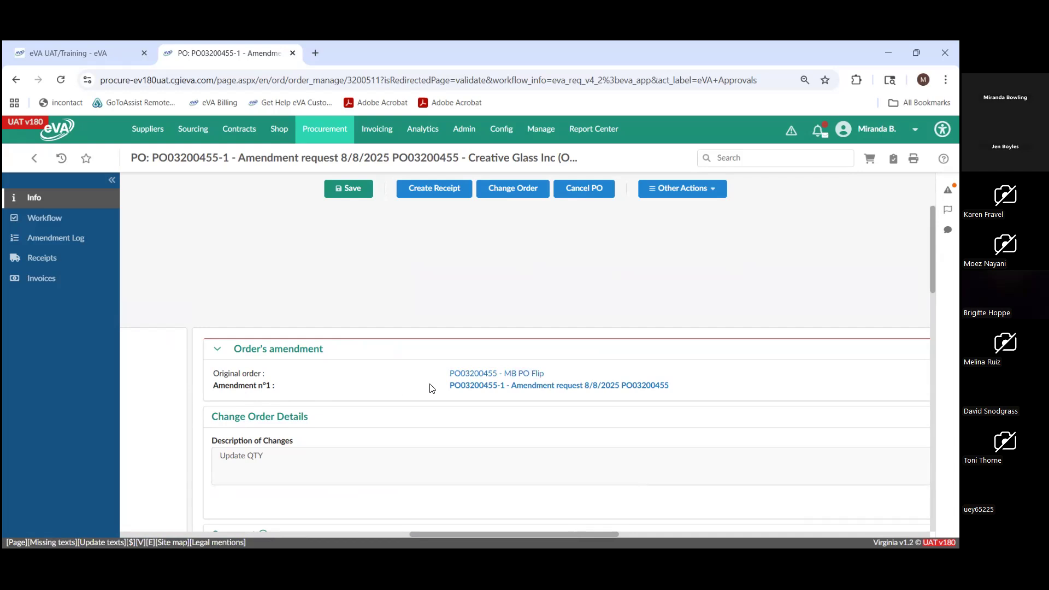
{"action": "left_click_drag", "start_coordinate": [449, 386], "coordinate": [670, 389]}
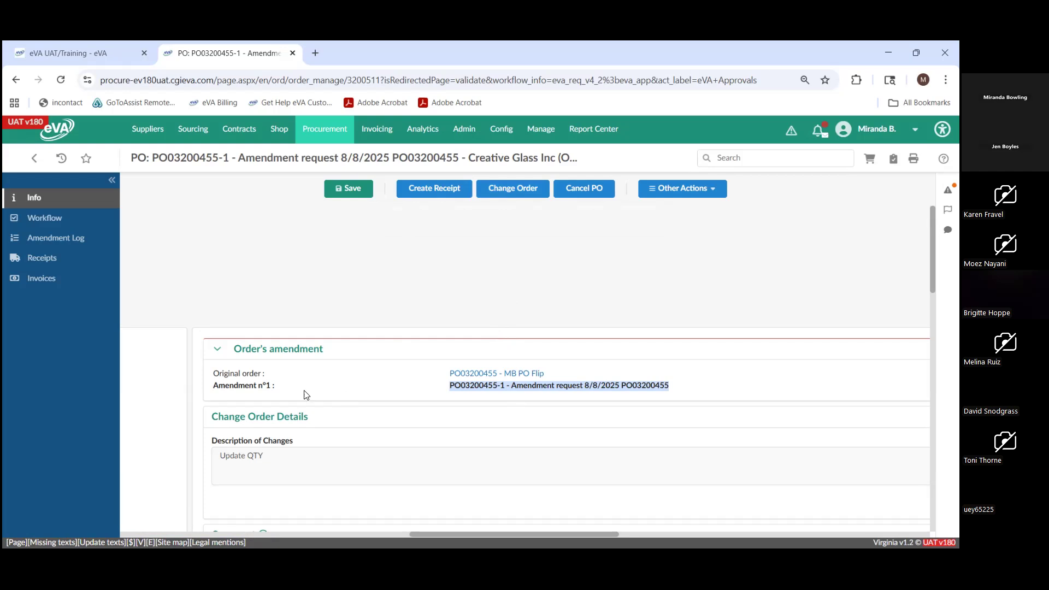
{"action": "mouse_move", "coordinate": [335, 134]}
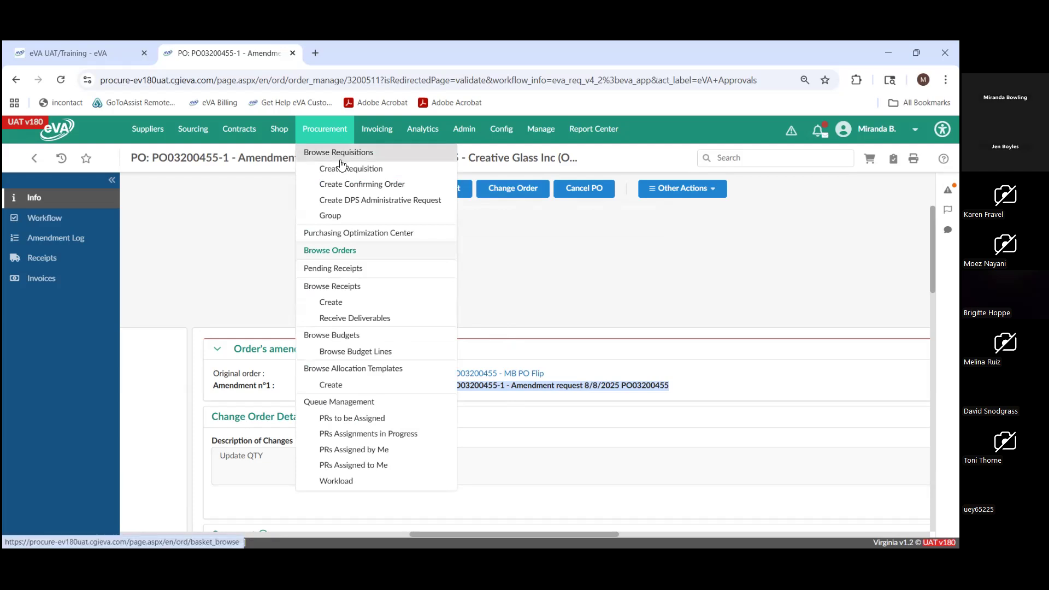
- Start a new confirming order named Test with PO category R01 - Routine
{"action": "left_click", "coordinate": [345, 189]}
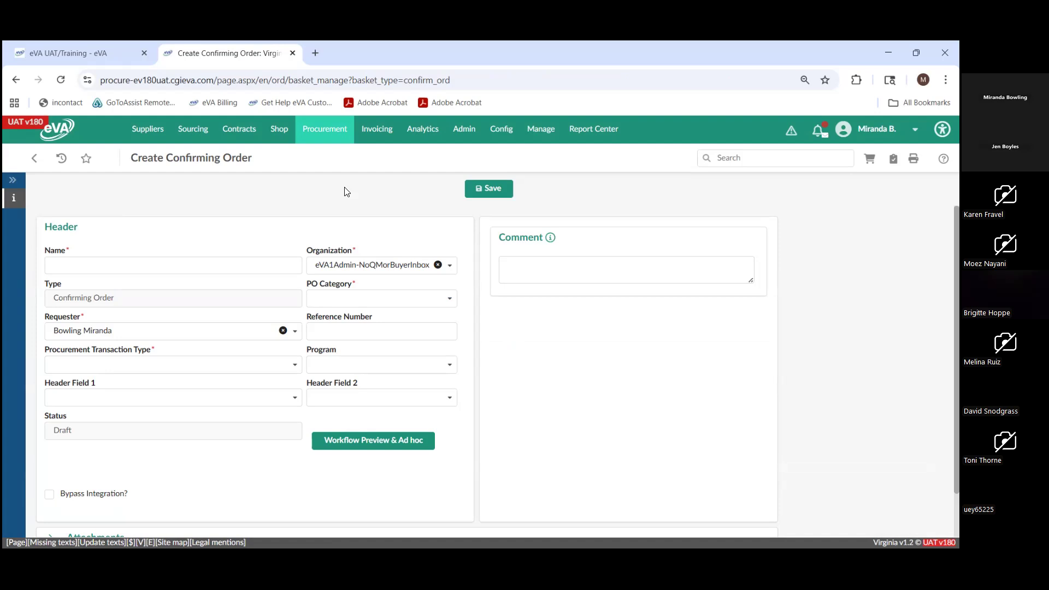
{"action": "left_click", "coordinate": [221, 271]}
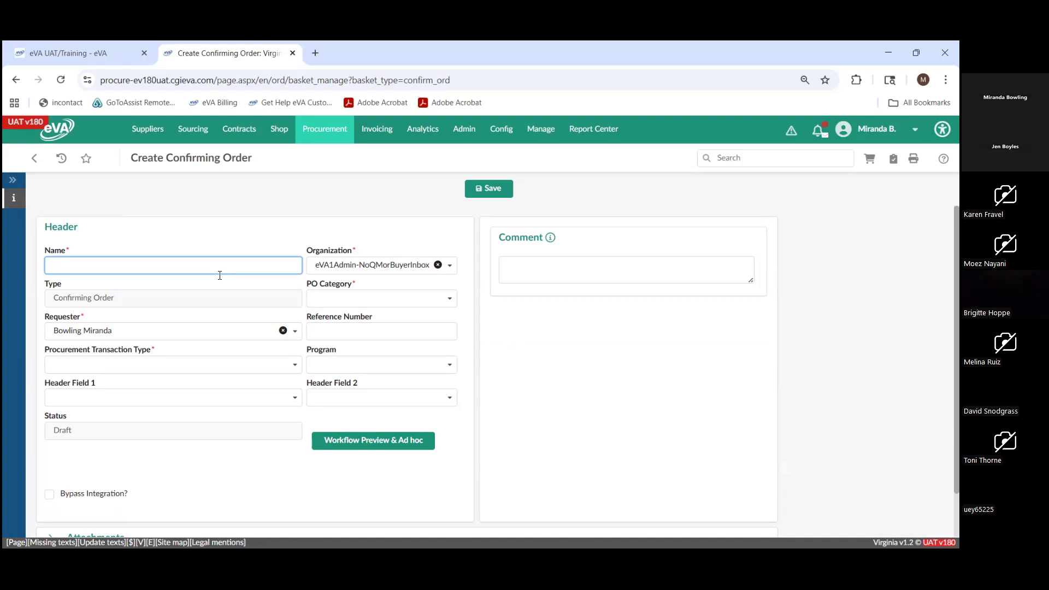
{"action": "type", "text": "Test"}
{"action": "left_click", "coordinate": [317, 298]}
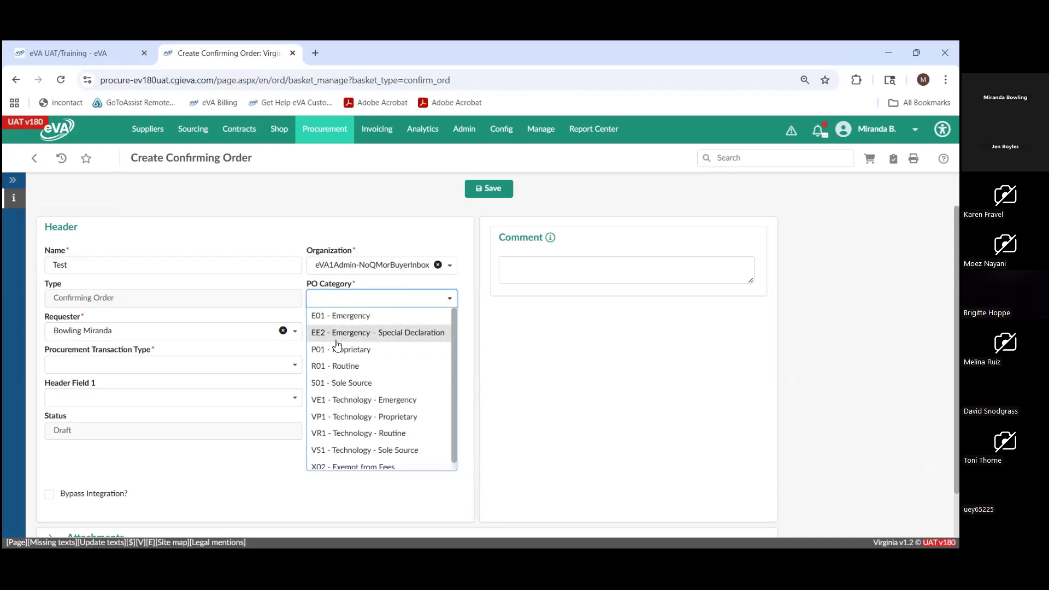
{"action": "left_click", "coordinate": [340, 366]}
- Set the confirming order's procurement transaction type to Professional Services and save it
{"action": "left_click", "coordinate": [229, 365]}
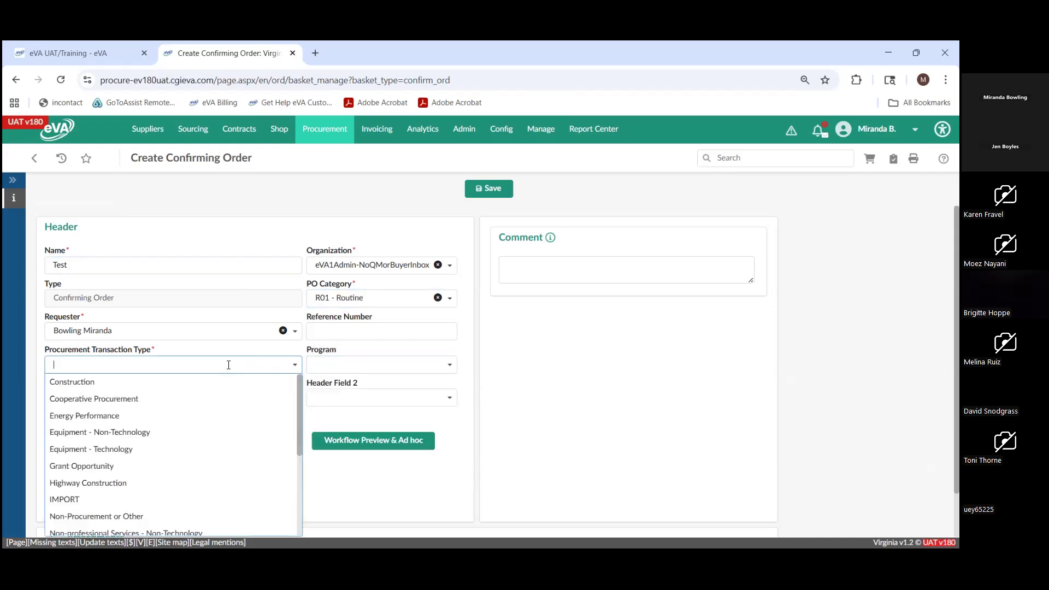
{"action": "scroll", "coordinate": [229, 377], "scroll_direction": "down", "scroll_amount": 1}
{"action": "scroll", "coordinate": [230, 386], "scroll_direction": "down", "scroll_amount": 4}
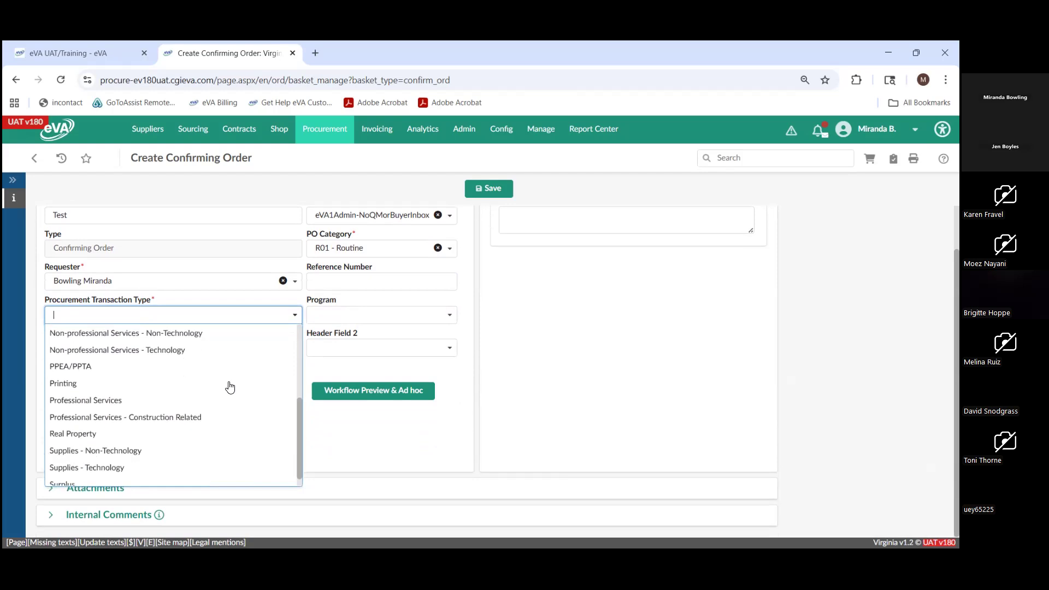
{"action": "left_click", "coordinate": [206, 398]}
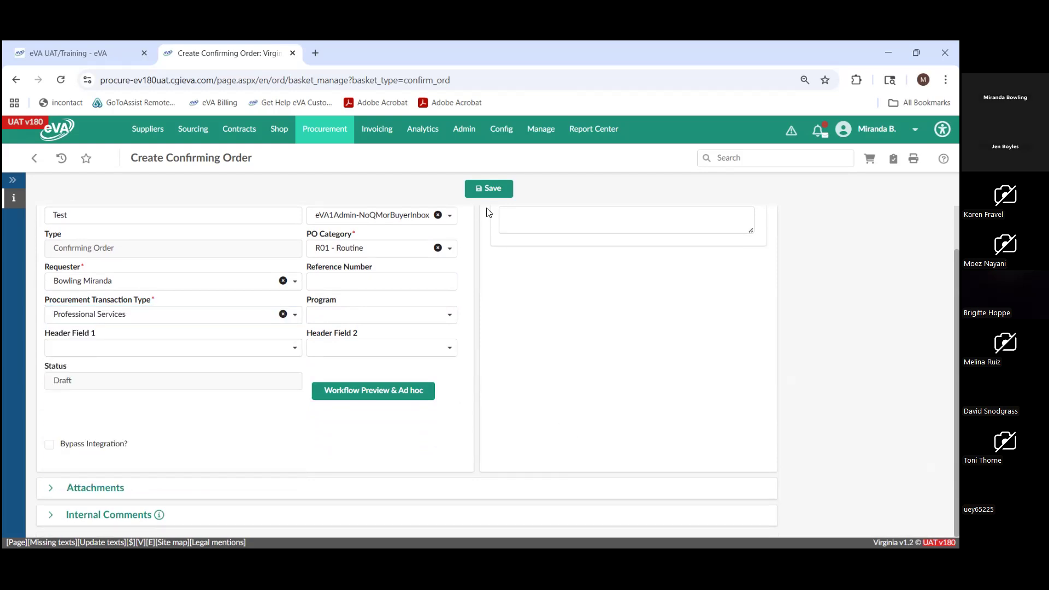
{"action": "left_click", "coordinate": [488, 191]}
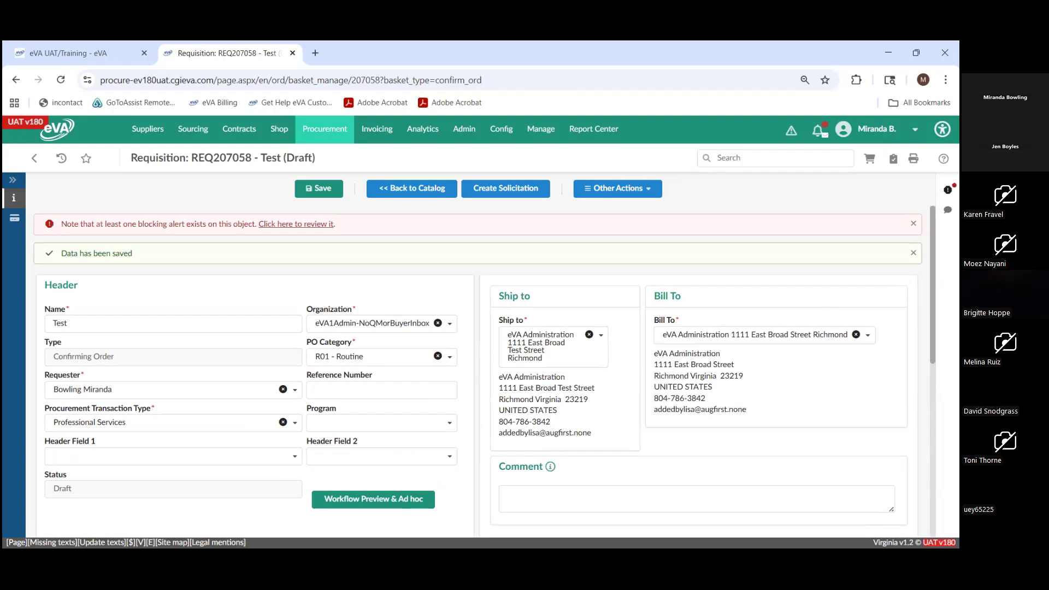
- View the blocking alert on the saved draft requisition and examine its Items & Services section
{"action": "left_click", "coordinate": [947, 190]}
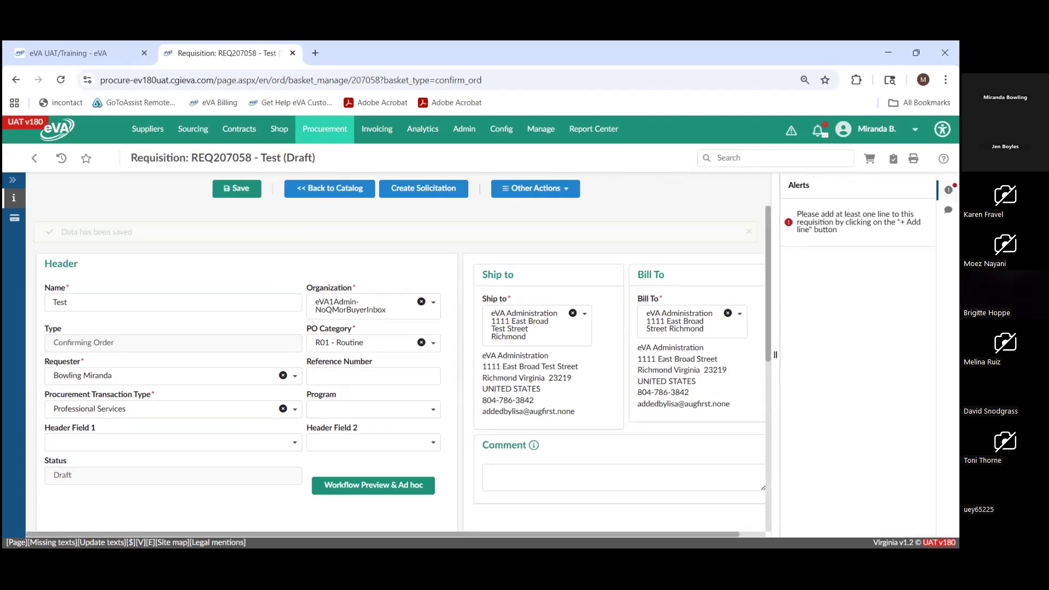
{"action": "scroll", "coordinate": [230, 407], "scroll_direction": "down", "scroll_amount": 3}
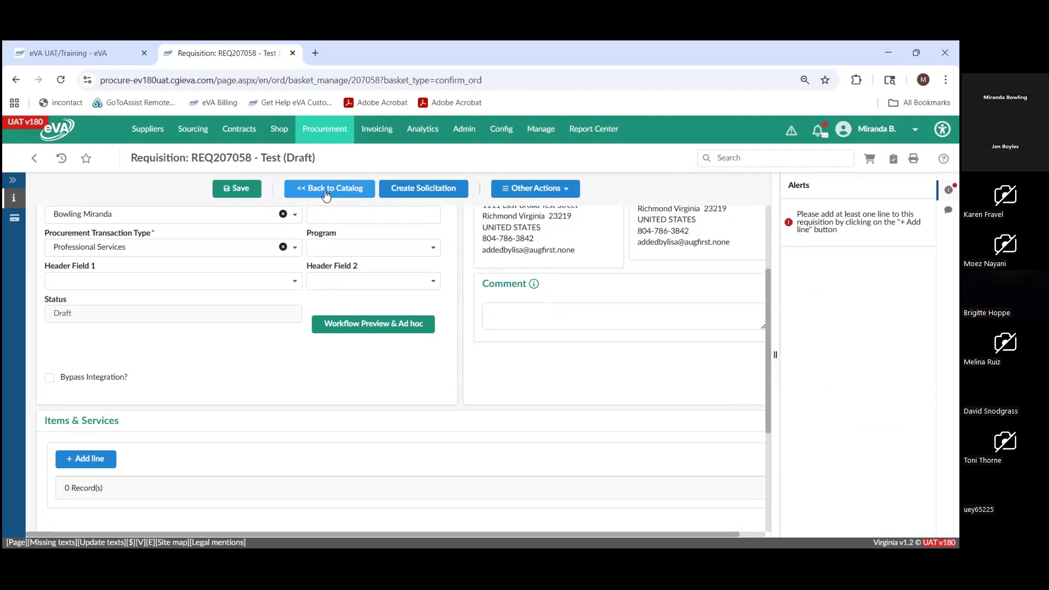
{"action": "mouse_move", "coordinate": [339, 129]}
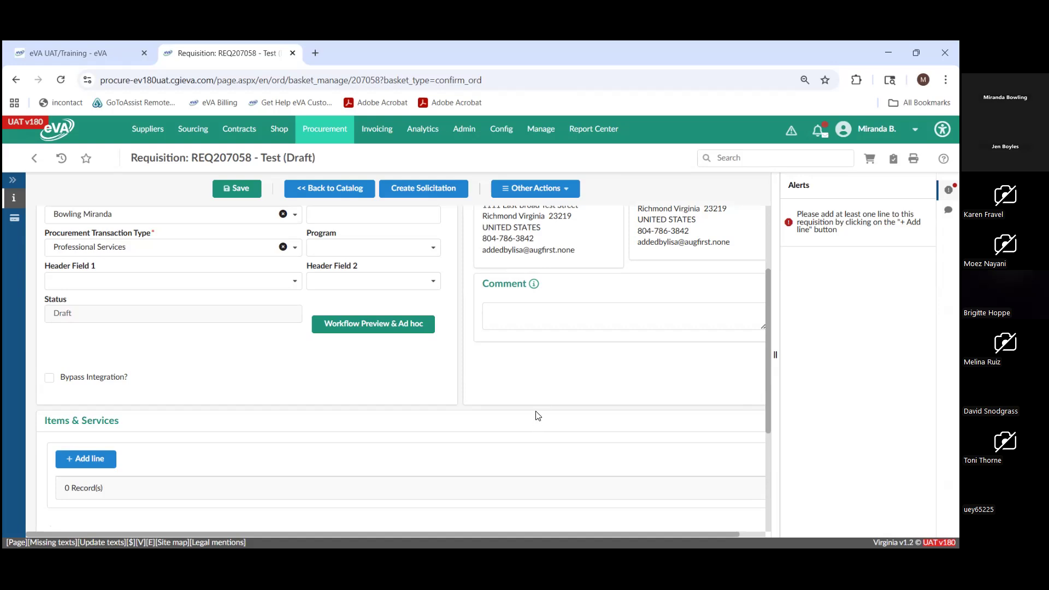
- Switch to the public eVA website's home page and open eVA Buyer Training from the I Buy For Virginia resources
{"action": "left_click", "coordinate": [116, 52]}
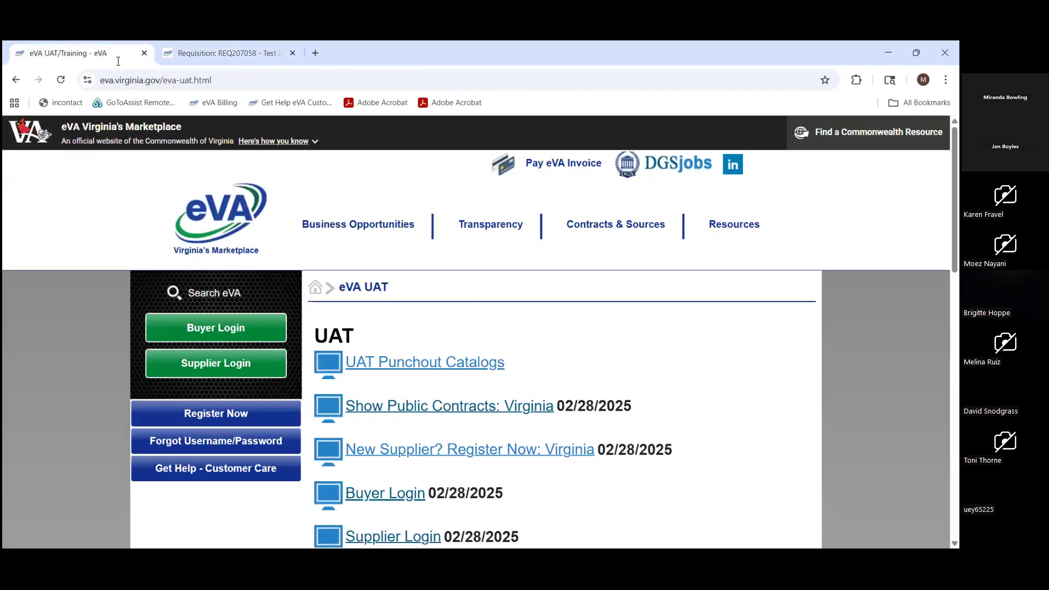
{"action": "left_click", "coordinate": [234, 220]}
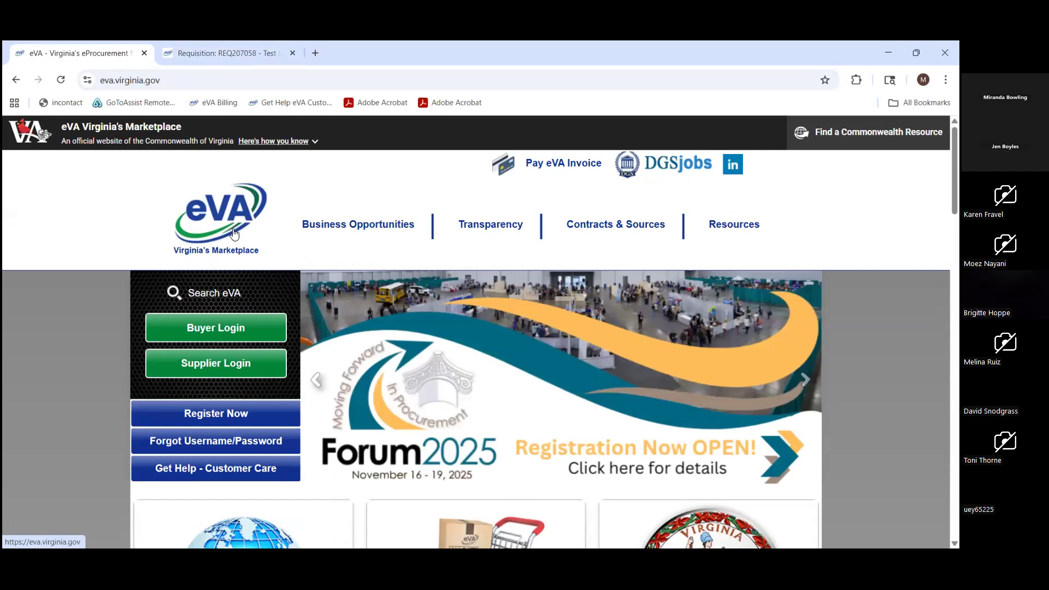
{"action": "scroll", "coordinate": [393, 334], "scroll_direction": "down", "scroll_amount": 2}
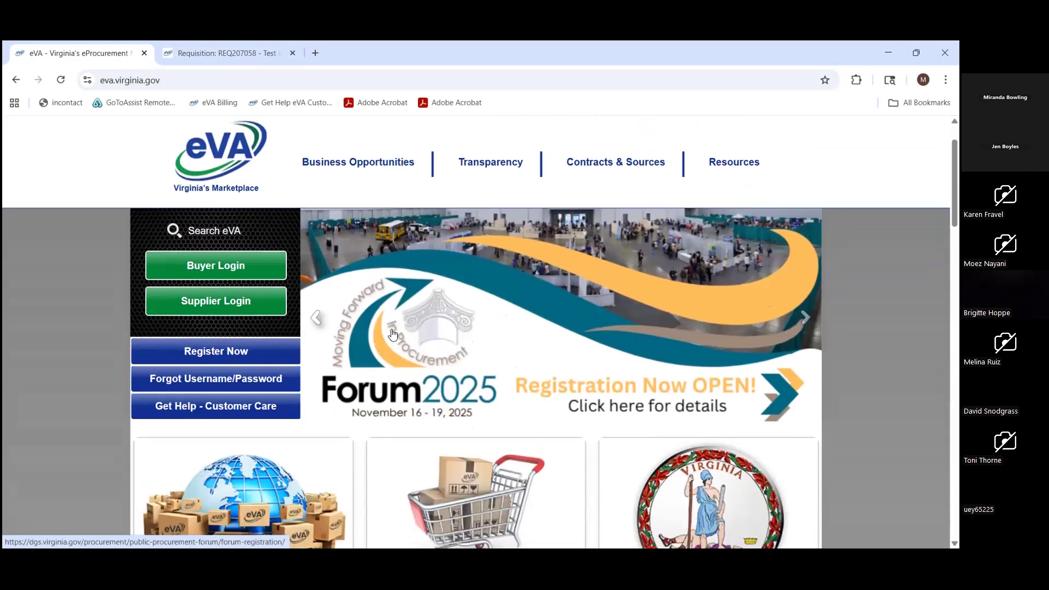
{"action": "scroll", "coordinate": [387, 347], "scroll_direction": "down", "scroll_amount": 3}
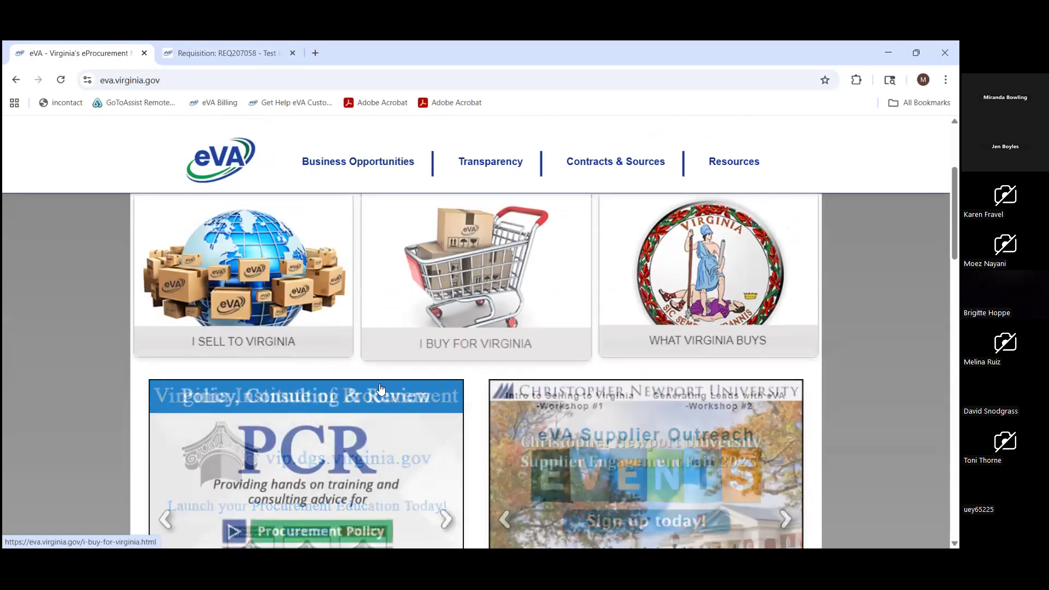
{"action": "left_click", "coordinate": [485, 344]}
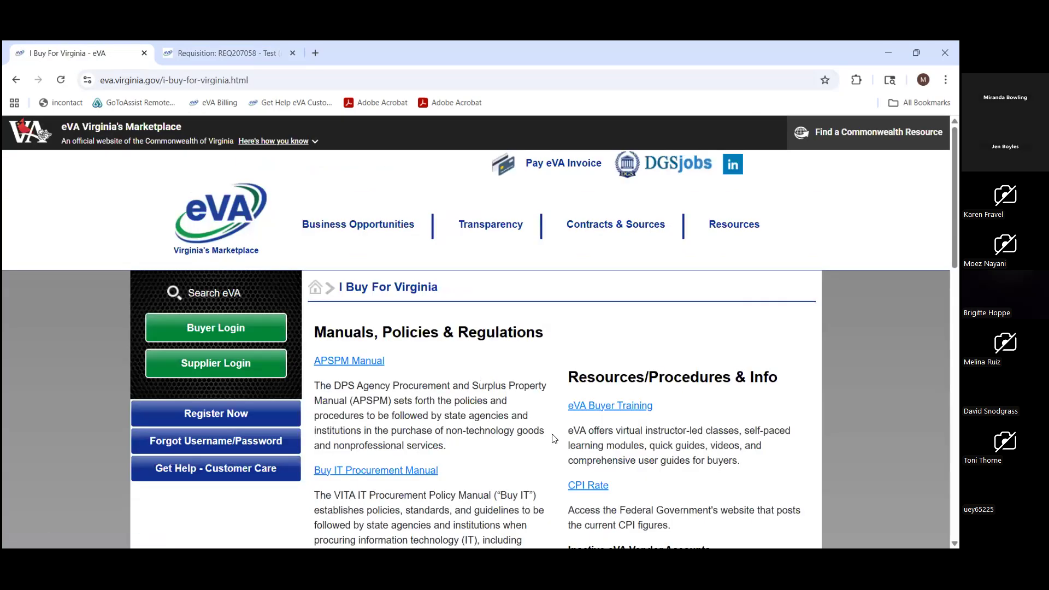
{"action": "left_click", "coordinate": [592, 407]}
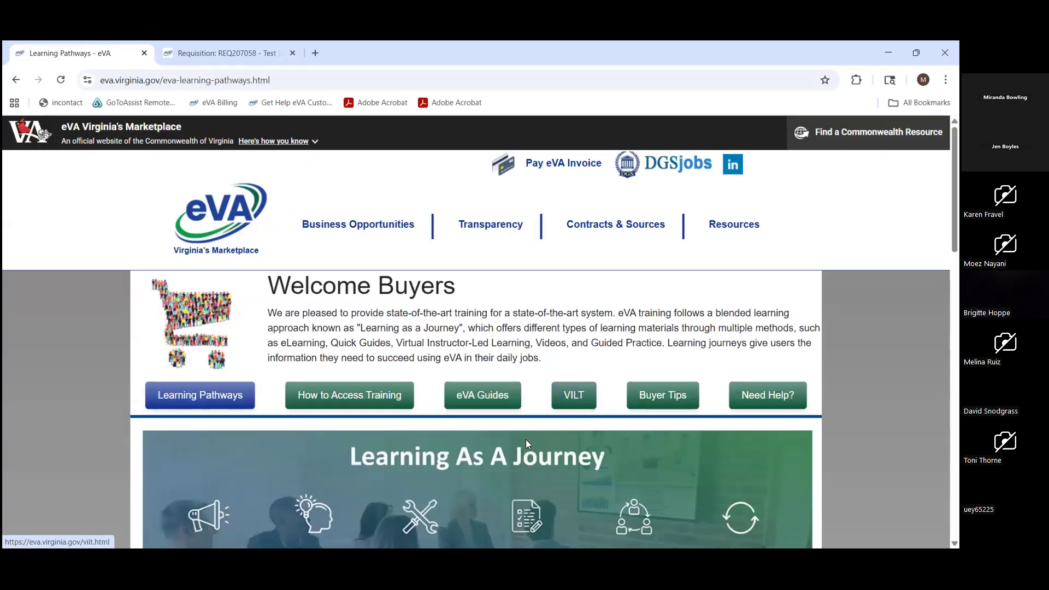
- Open the eVA Guides page and review the quick reference guides for Catalogs and Procure to Pay
{"action": "scroll", "coordinate": [526, 443], "scroll_direction": "down", "scroll_amount": 2}
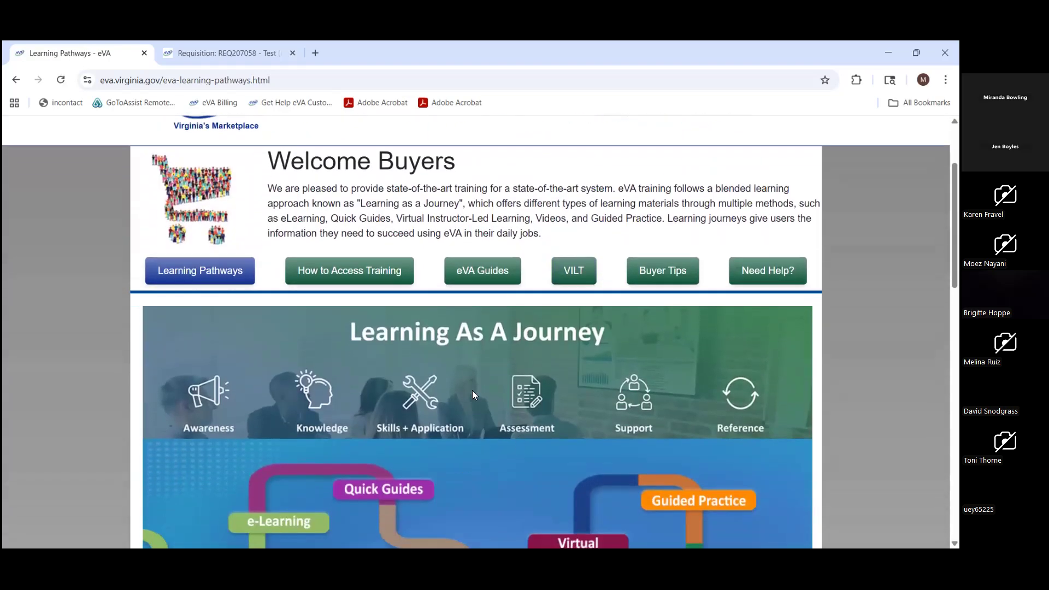
{"action": "left_click", "coordinate": [475, 278]}
{"action": "scroll", "coordinate": [503, 423], "scroll_direction": "down", "scroll_amount": 4}
{"action": "scroll", "coordinate": [504, 419], "scroll_direction": "up", "scroll_amount": 1}
{"action": "scroll", "coordinate": [502, 418], "scroll_direction": "up", "scroll_amount": 3}
{"action": "scroll", "coordinate": [481, 429], "scroll_direction": "down", "scroll_amount": 5}
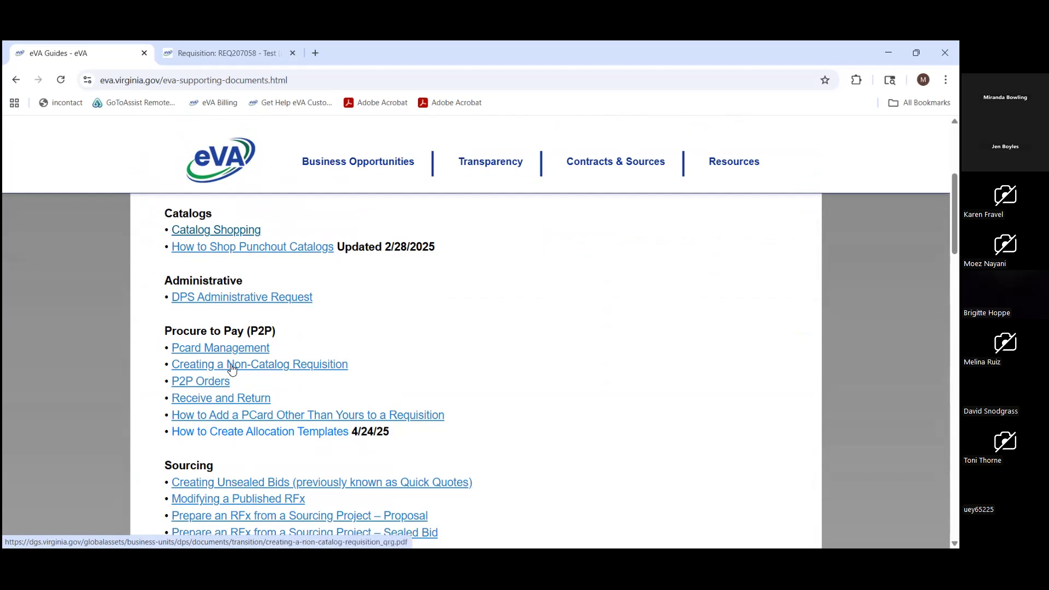
{"action": "scroll", "coordinate": [231, 369], "scroll_direction": "up", "scroll_amount": 1}
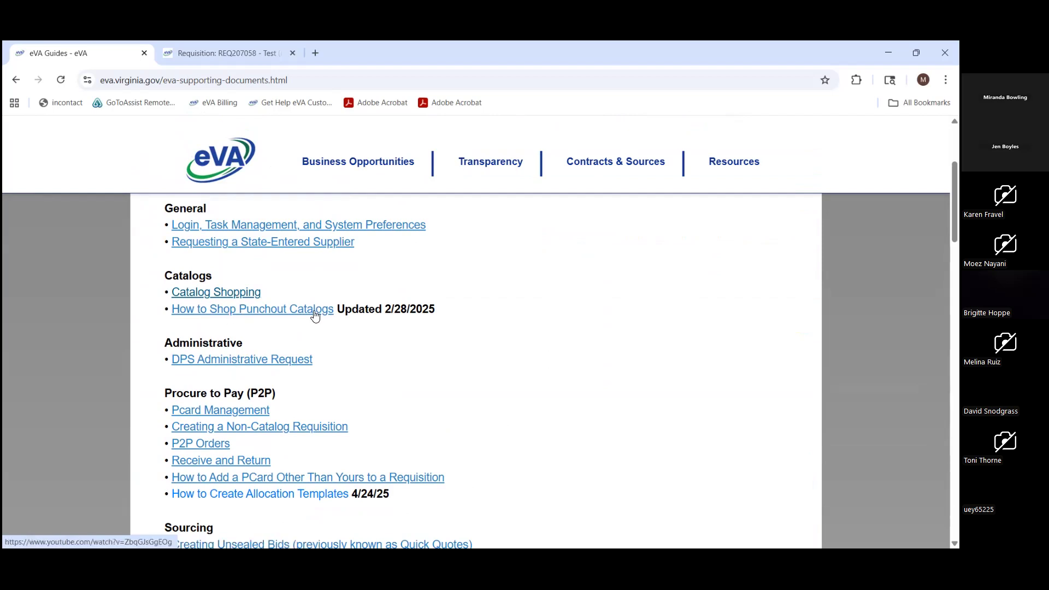
- Look through the Sourcing and Contracts guides, the Key Points documents and the VILT recordings
{"action": "scroll", "coordinate": [315, 316], "scroll_direction": "down", "scroll_amount": 5}
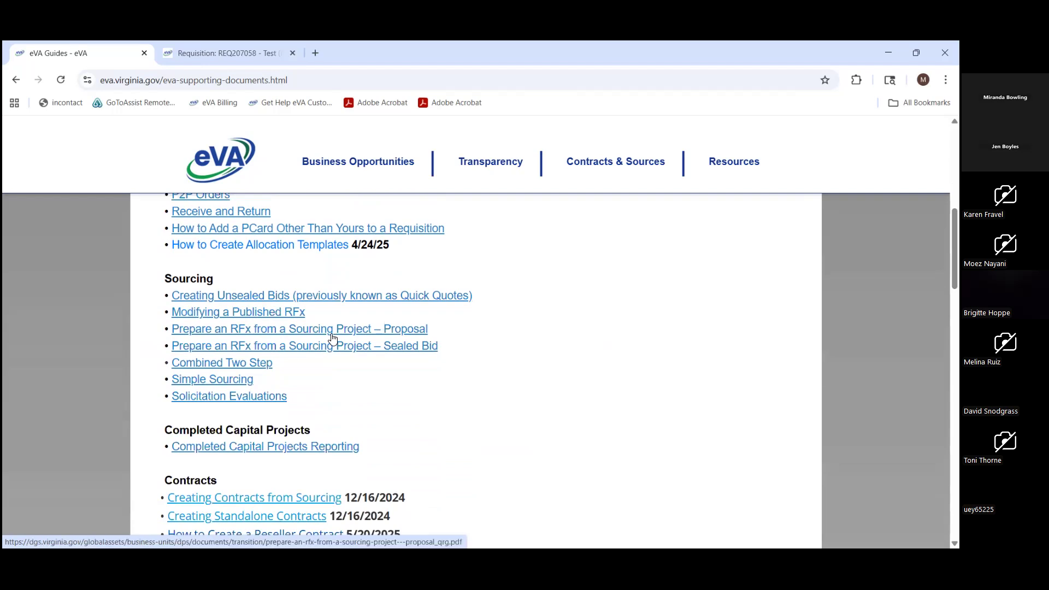
{"action": "scroll", "coordinate": [333, 338], "scroll_direction": "down", "scroll_amount": 6}
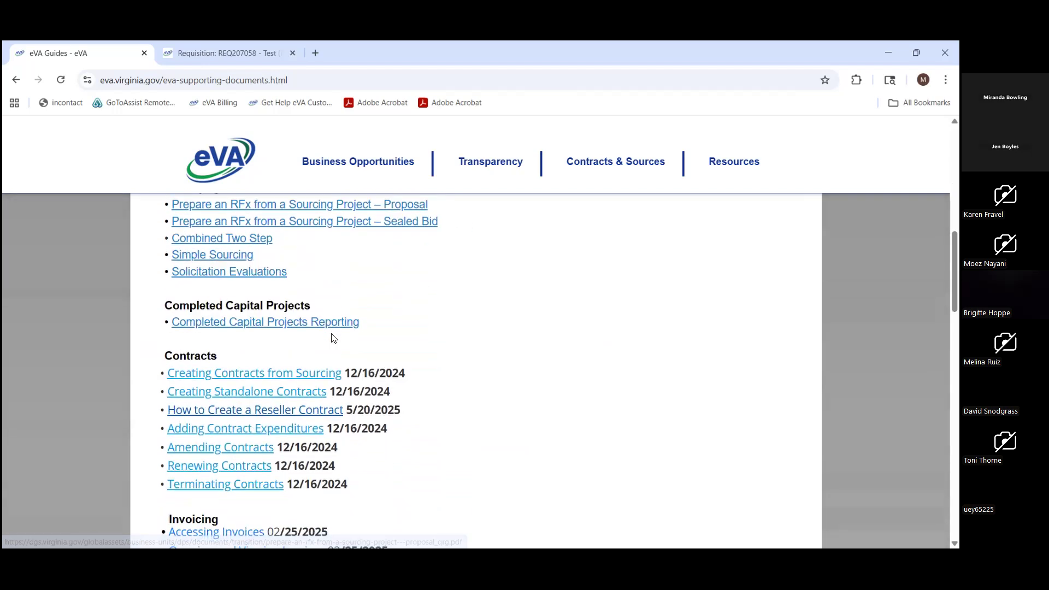
{"action": "scroll", "coordinate": [332, 338], "scroll_direction": "down", "scroll_amount": 5}
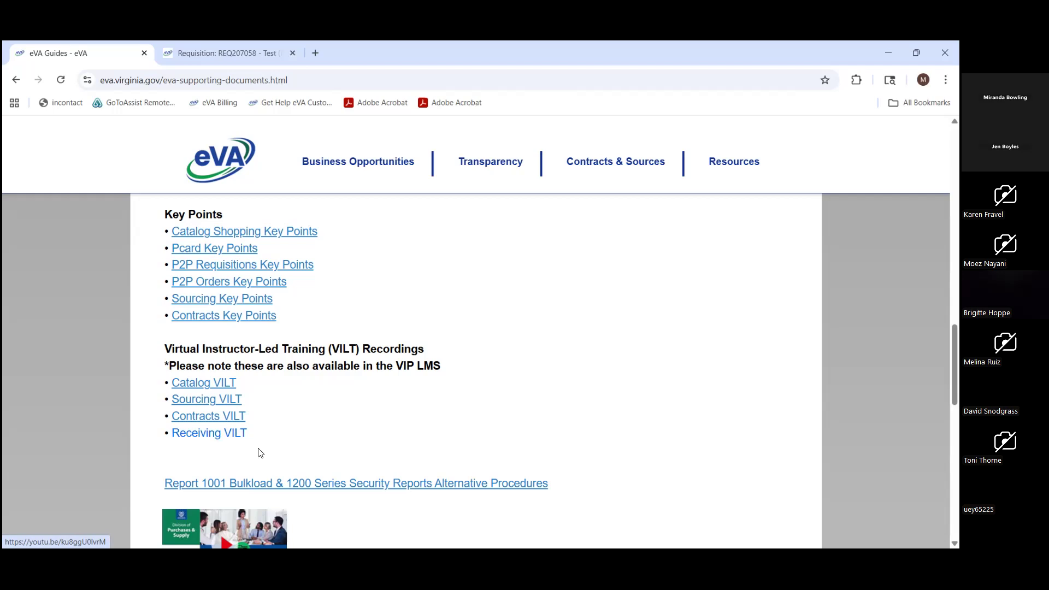
{"action": "scroll", "coordinate": [339, 441], "scroll_direction": "up", "scroll_amount": 15}
{"action": "scroll", "coordinate": [344, 440], "scroll_direction": "up", "scroll_amount": 5}
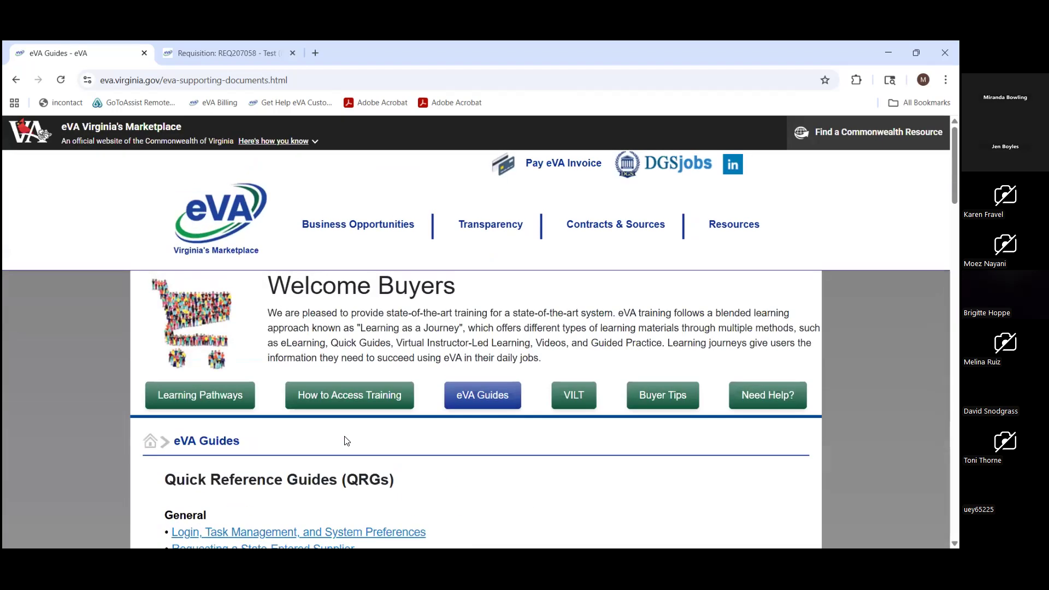
- Open the Buyer Tips page and review the tips listed for Catalogs, Contracts and P2P
{"action": "left_click", "coordinate": [661, 394]}
{"action": "scroll", "coordinate": [659, 429], "scroll_direction": "down", "scroll_amount": 2}
{"action": "scroll", "coordinate": [660, 431], "scroll_direction": "down", "scroll_amount": 4}
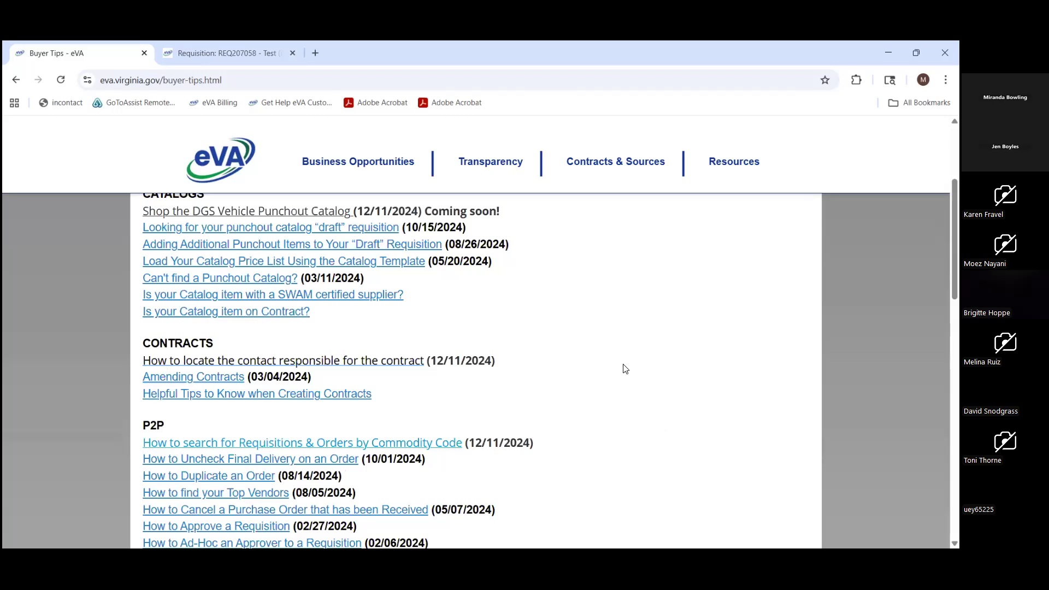
{"action": "scroll", "coordinate": [626, 366], "scroll_direction": "up", "scroll_amount": 3}
{"action": "scroll", "coordinate": [410, 382], "scroll_direction": "down", "scroll_amount": 3}
{"action": "scroll", "coordinate": [346, 246], "scroll_direction": "down", "scroll_amount": 1}
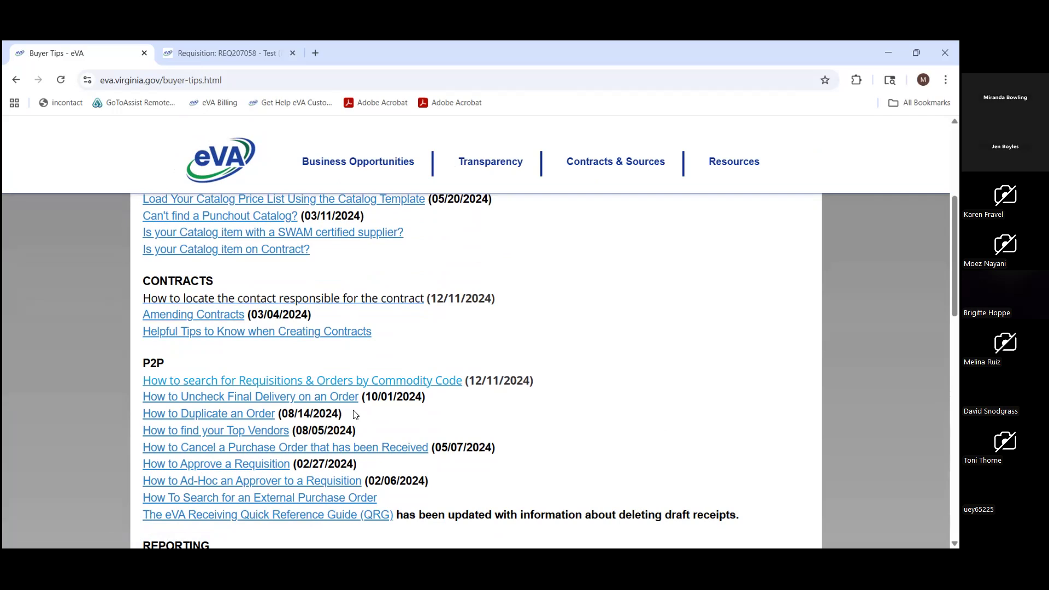
{"action": "scroll", "coordinate": [467, 453], "scroll_direction": "up", "scroll_amount": 8}
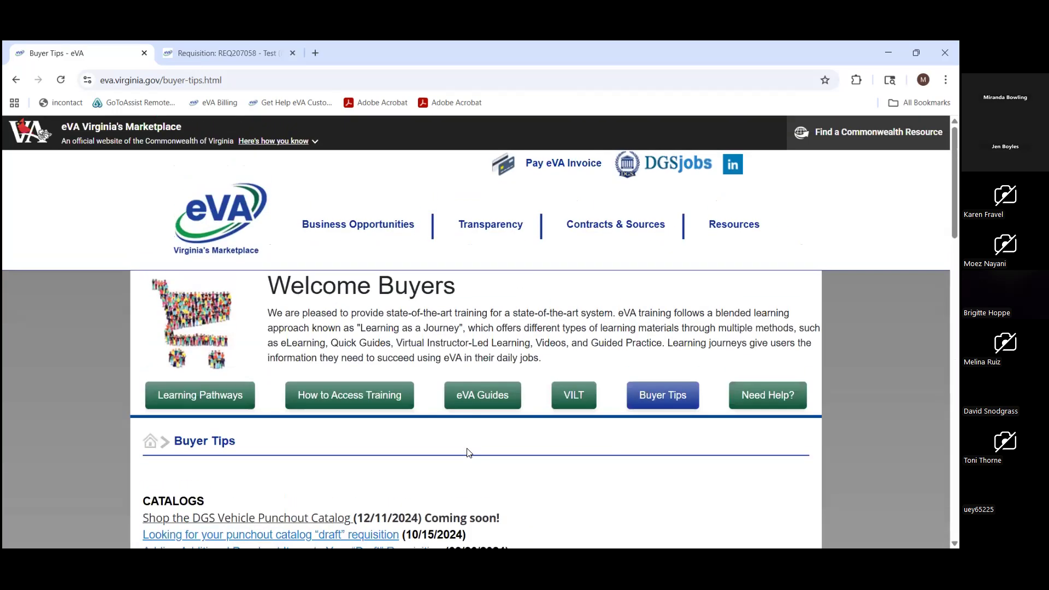
- Open the eVA Release Notes page, view the July 2025 release notes PDF, and close it
{"action": "mouse_move", "coordinate": [744, 230]}
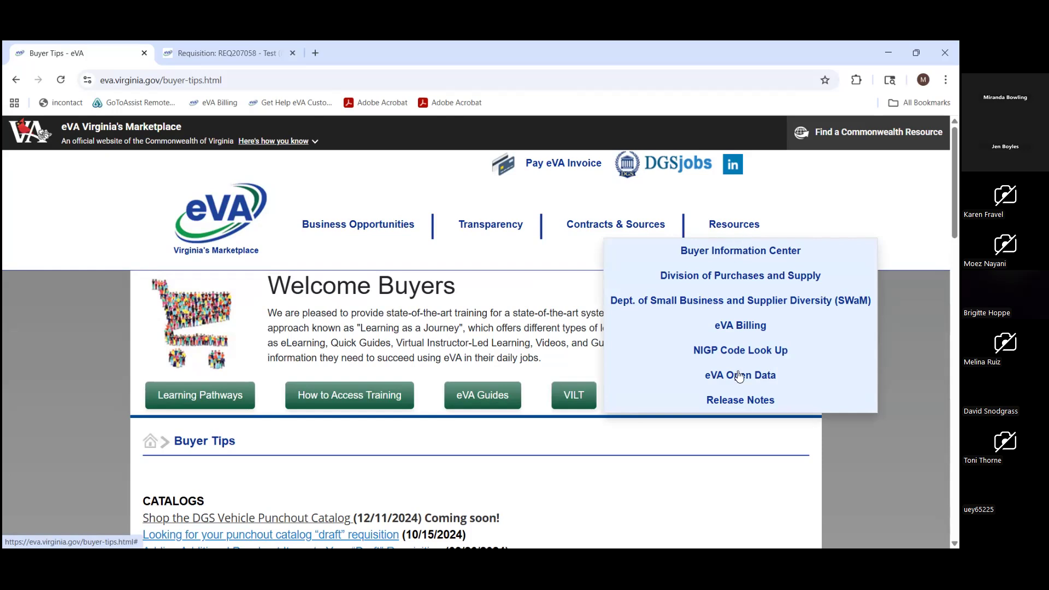
{"action": "left_click", "coordinate": [738, 406]}
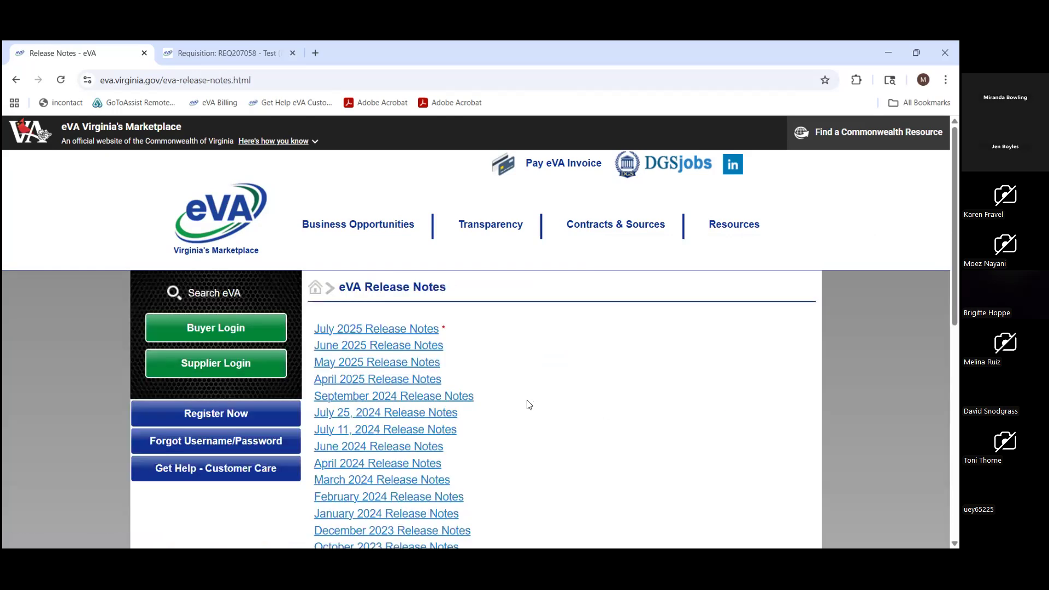
{"action": "left_click", "coordinate": [419, 334]}
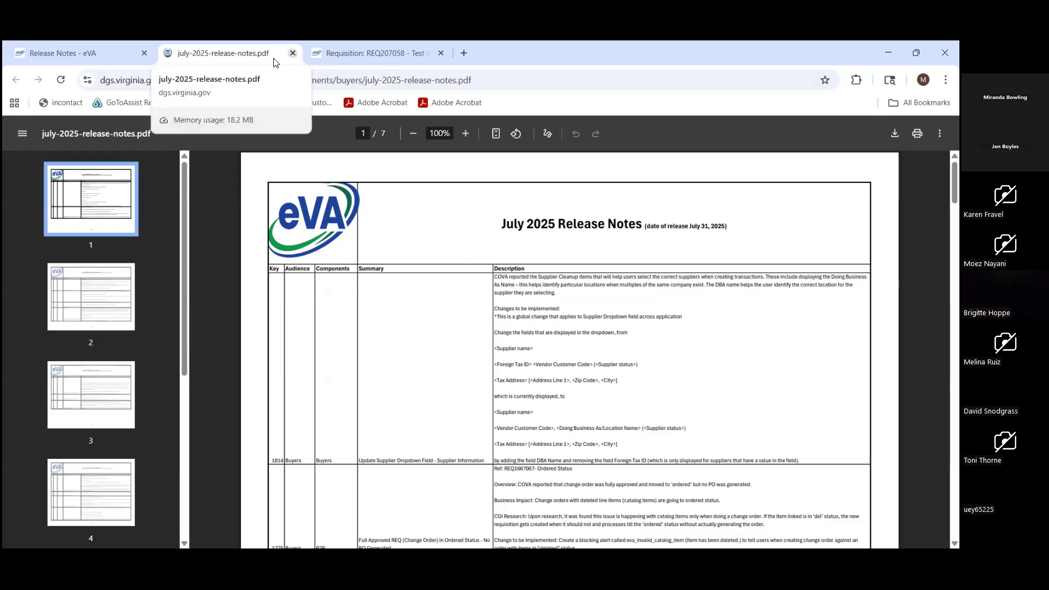
{"action": "left_click", "coordinate": [293, 53]}
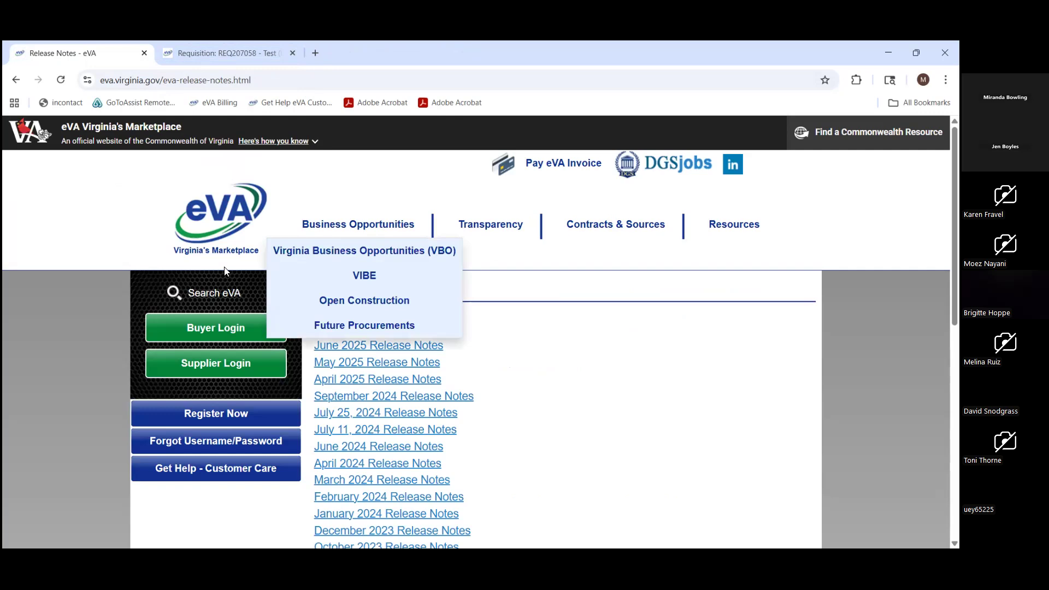
- From the eVA home page, open Customer Care, examine the Buyer Assistance Request Form, and close it
{"action": "left_click", "coordinate": [226, 227]}
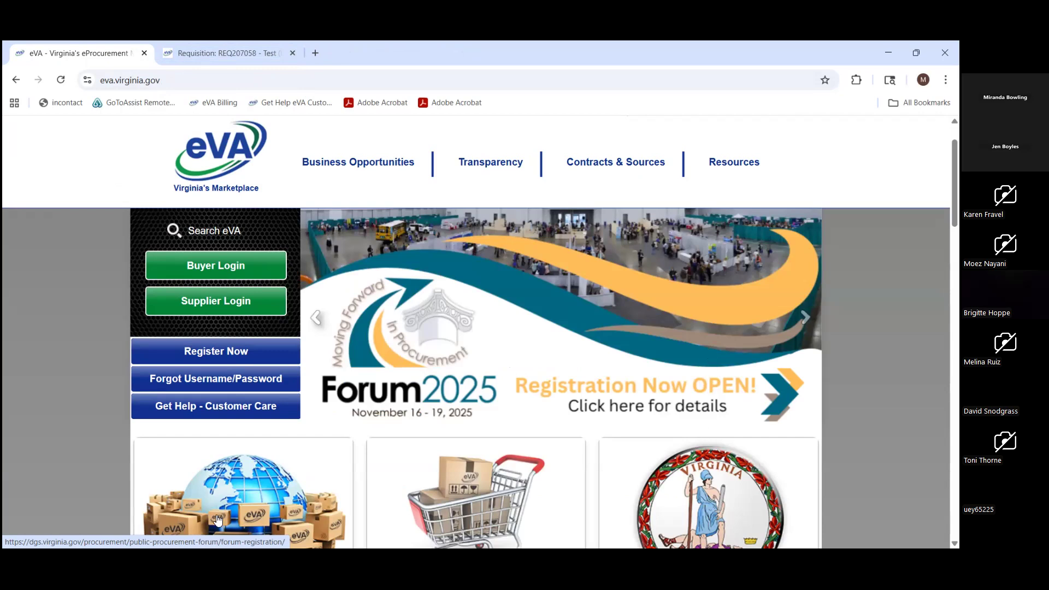
{"action": "left_click", "coordinate": [217, 411]}
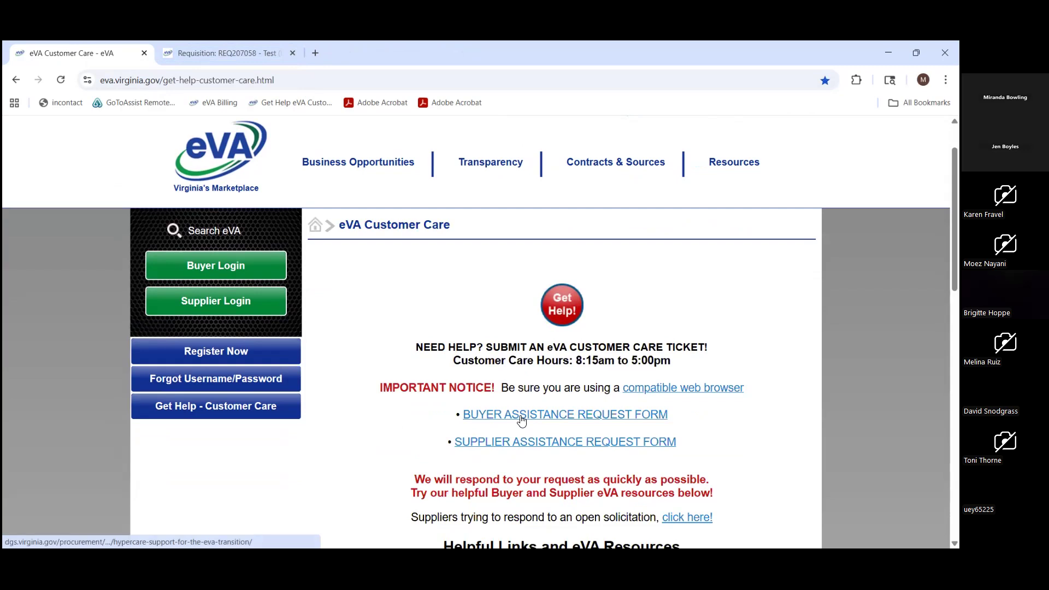
{"action": "left_click", "coordinate": [522, 419]}
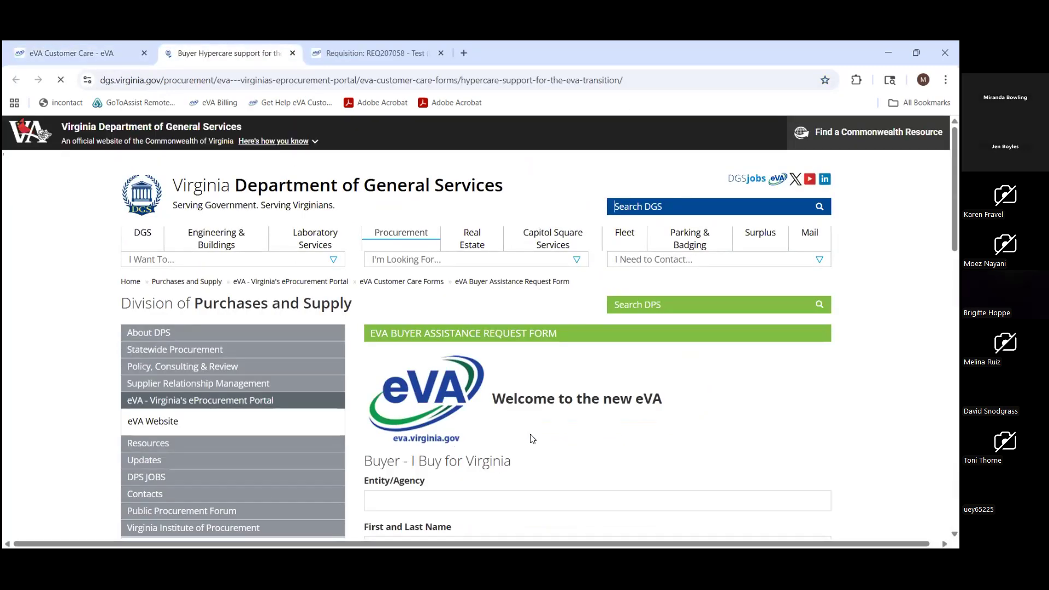
{"action": "scroll", "coordinate": [532, 439], "scroll_direction": "down", "scroll_amount": 2}
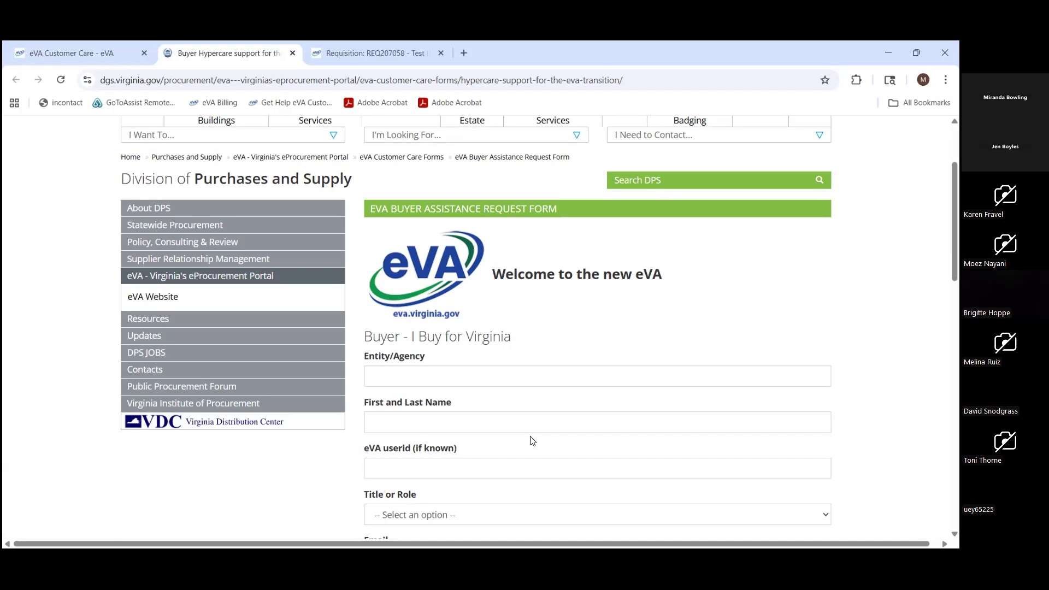
{"action": "scroll", "coordinate": [447, 281], "scroll_direction": "up", "scroll_amount": 3}
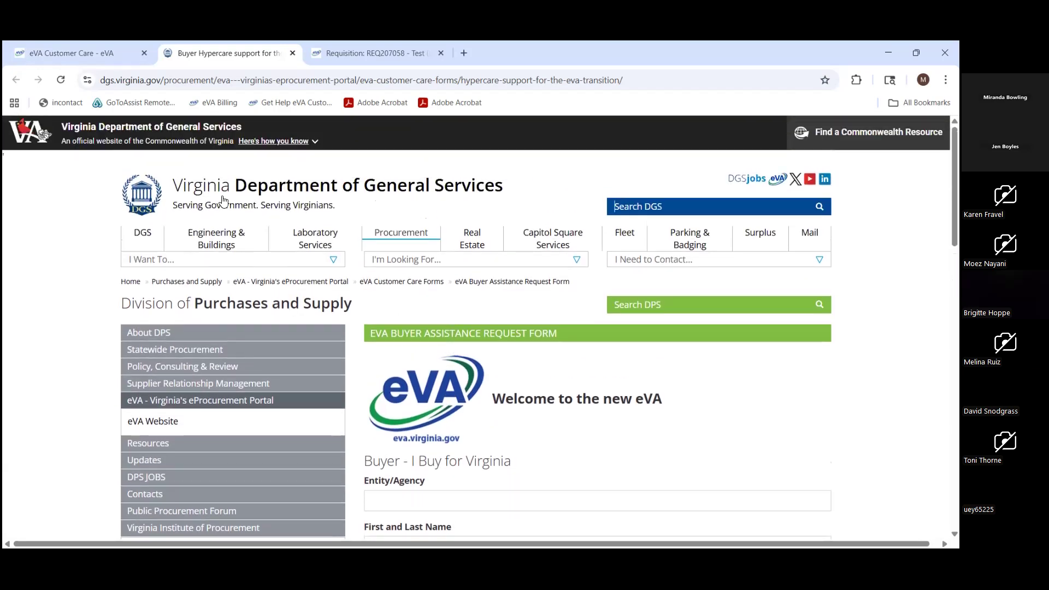
{"action": "left_click", "coordinate": [291, 54]}
- Open the UAT/Training page from the Customer Care page's footer and view its list of UAT links
{"action": "scroll", "coordinate": [472, 317], "scroll_direction": "down", "scroll_amount": 15}
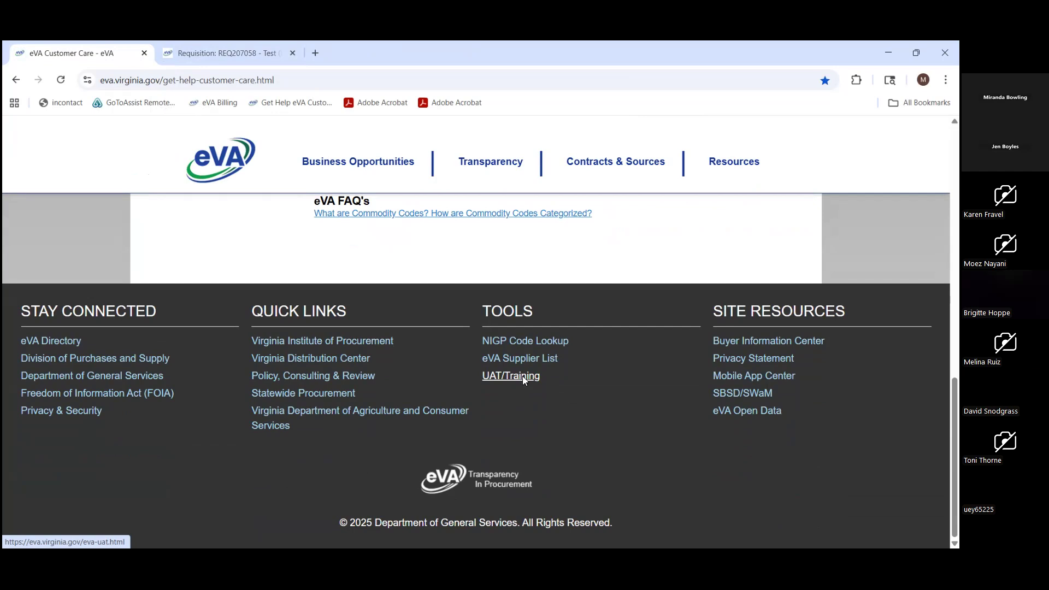
{"action": "left_click", "coordinate": [227, 53]}
{"action": "left_click", "coordinate": [101, 60]}
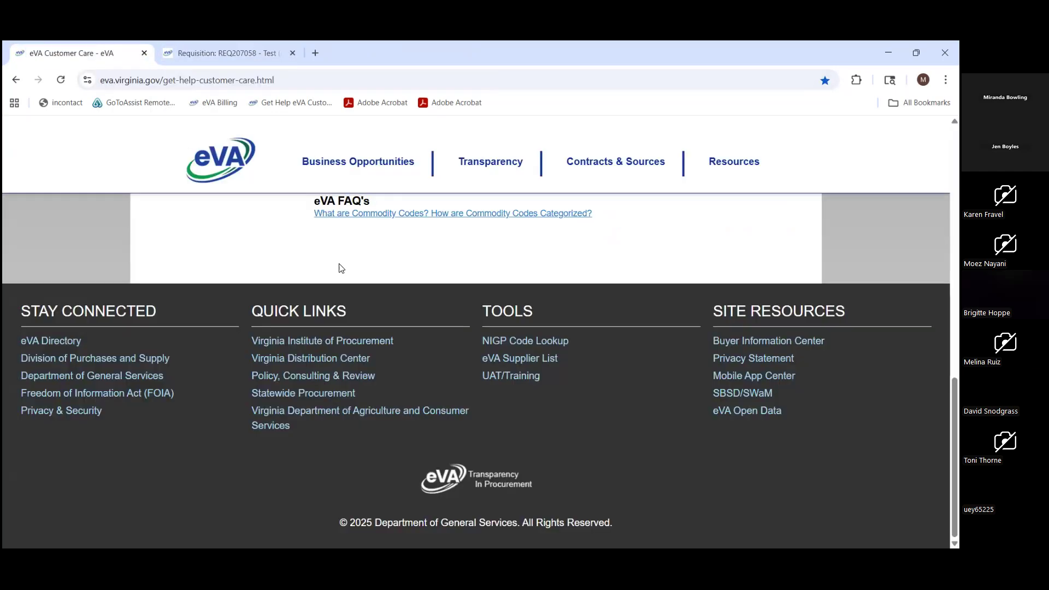
{"action": "left_click", "coordinate": [532, 377]}
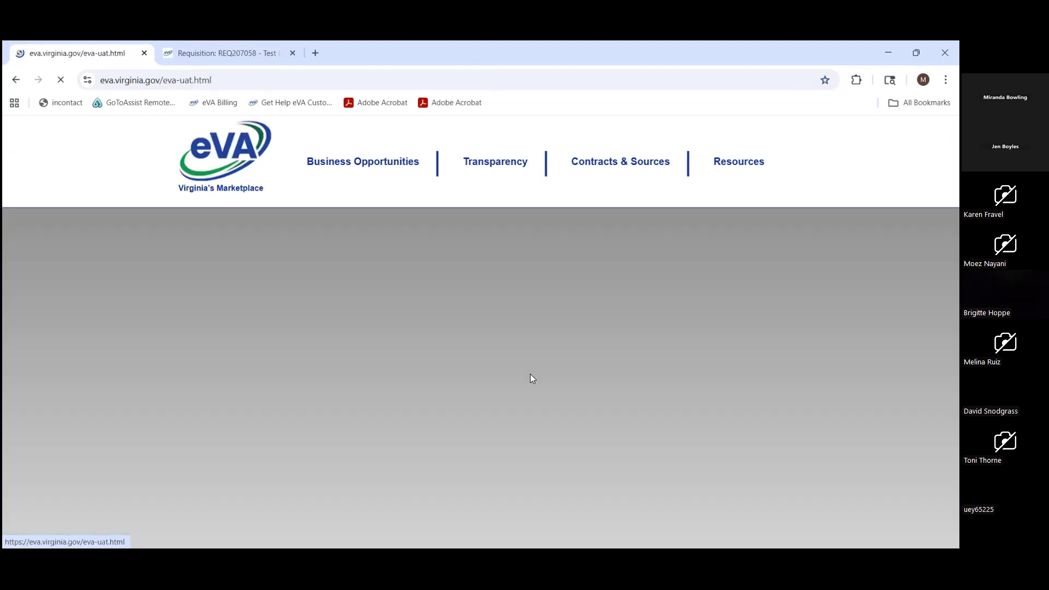
{"action": "scroll", "coordinate": [532, 378], "scroll_direction": "down", "scroll_amount": 1}
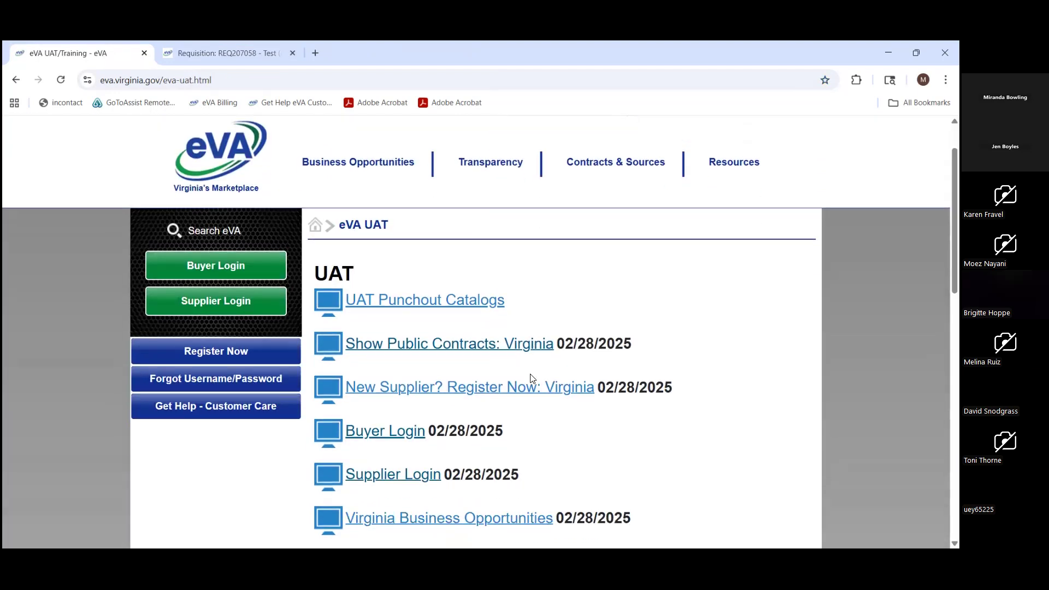